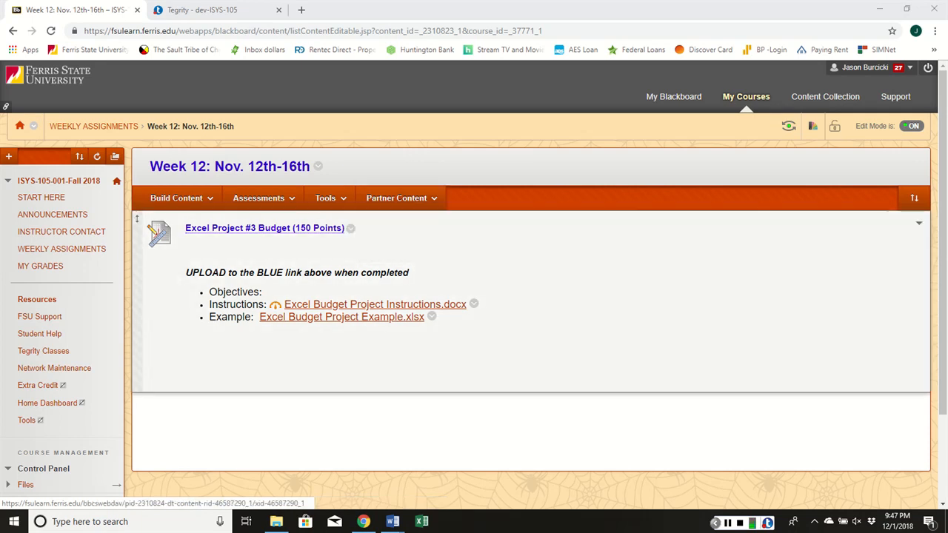
- Download Excel Budget Project Instructions.docx from the Week 12 assignment page and create a blank workbook in Excel
{"action": "left_click", "coordinate": [375, 305]}
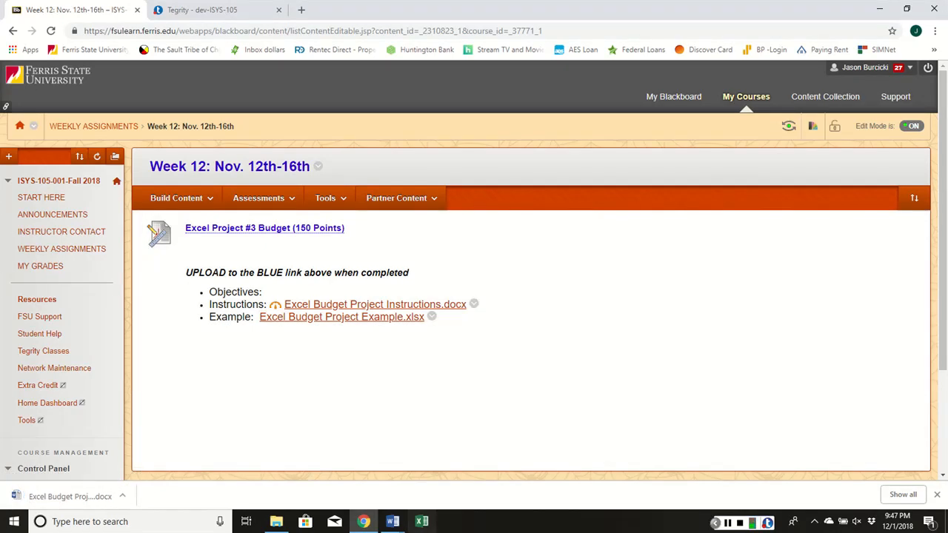
{"action": "left_click", "coordinate": [422, 521]}
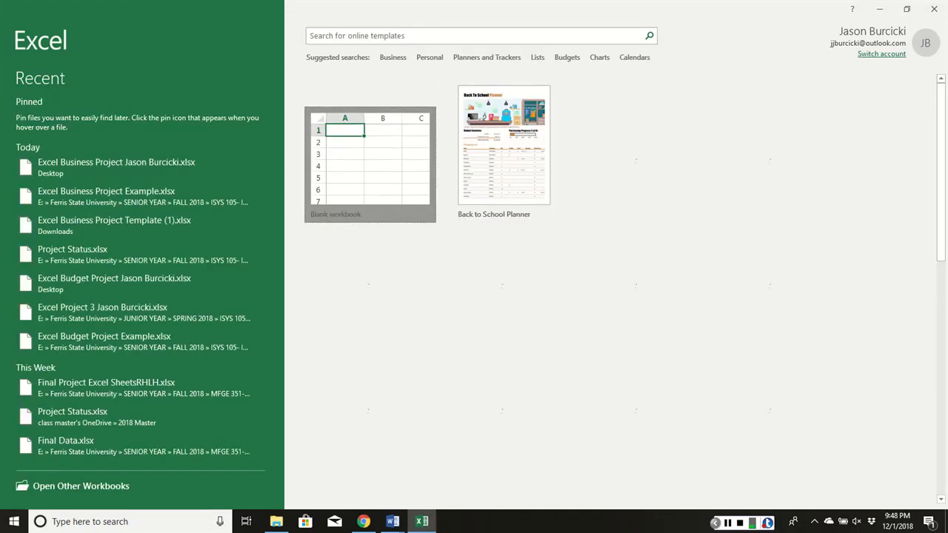
{"action": "left_click", "coordinate": [392, 150]}
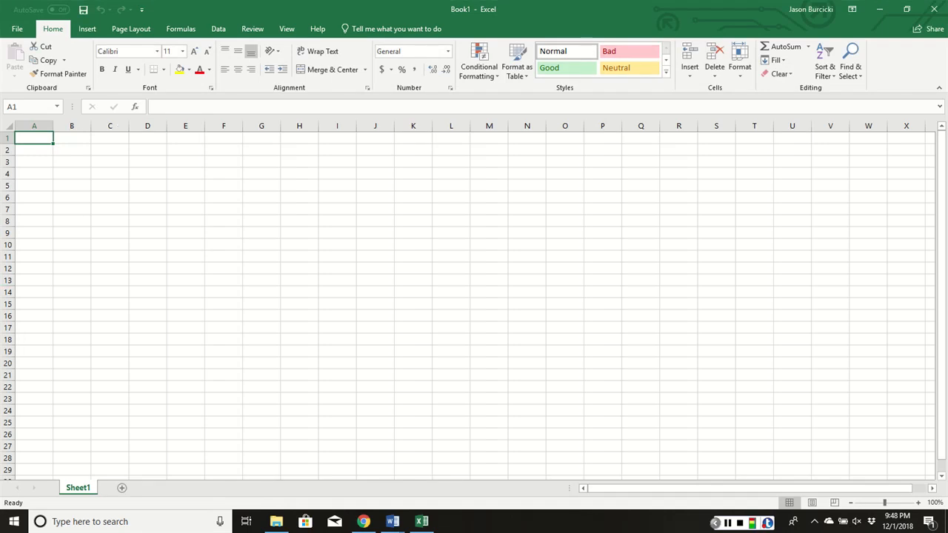
- Rename the worksheet Sheet1 as Payment Calculator
{"action": "right_click", "coordinate": [75, 489]}
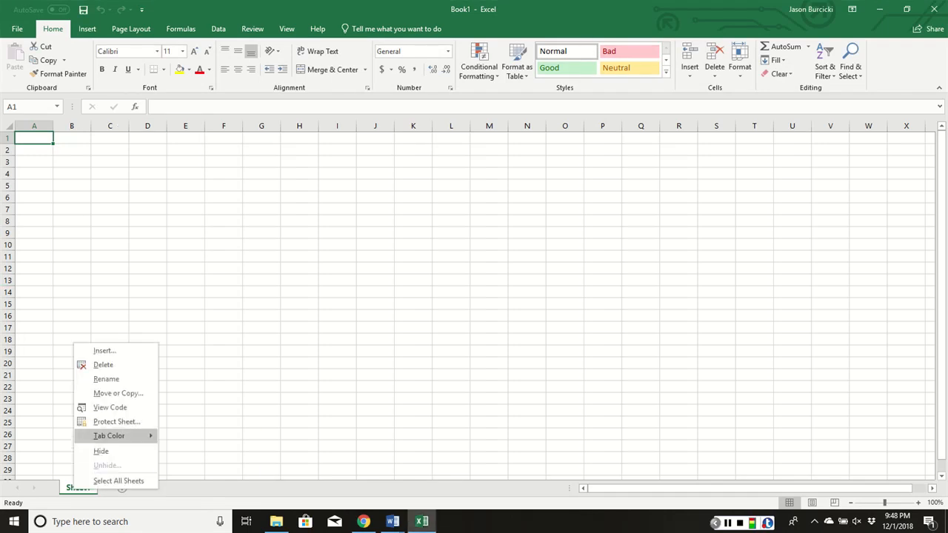
{"action": "mouse_move", "coordinate": [111, 435]}
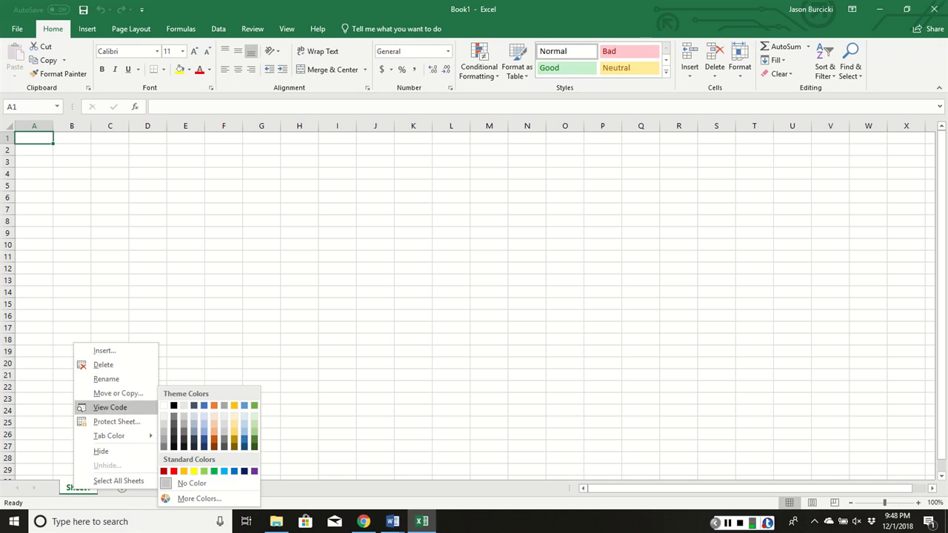
{"action": "left_click", "coordinate": [106, 378]}
{"action": "type", "text": "Pay"}
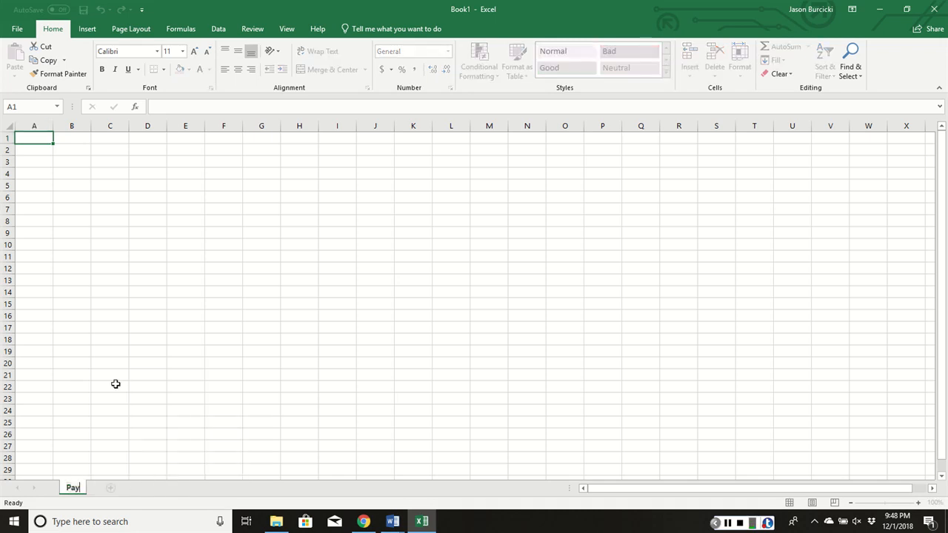
{"action": "type", "text": "ment Calculator"}
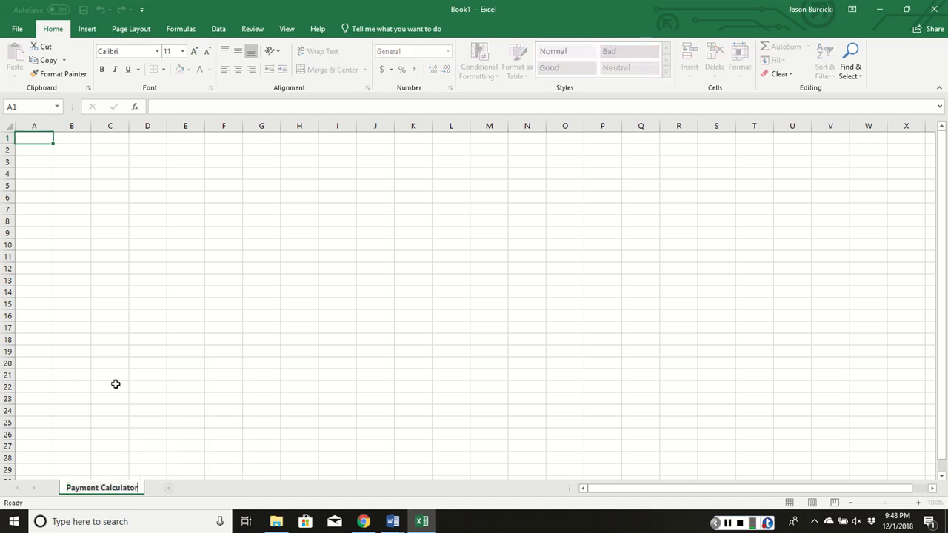
{"action": "key", "text": "Return"}
{"action": "left_click", "coordinate": [284, 255]}
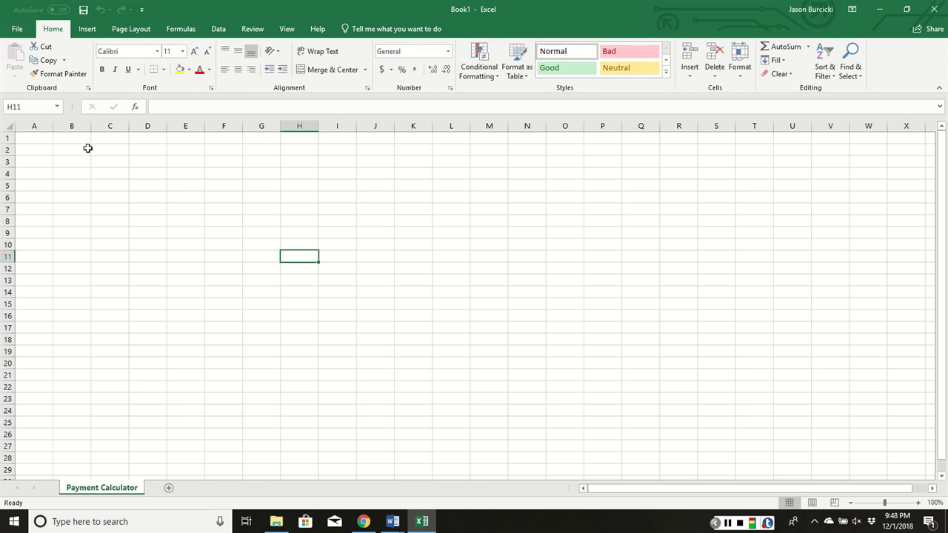
- Merge and center cells A1:D1 and enter the title "Payment Calculator for" followed by the student's full name
{"action": "left_click_drag", "start_coordinate": [45, 139], "coordinate": [155, 140]}
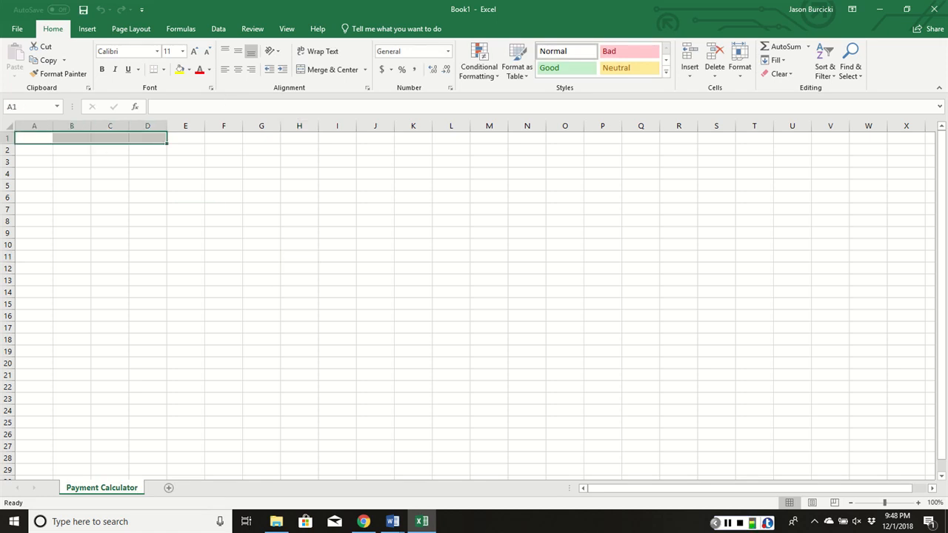
{"action": "left_click", "coordinate": [328, 70]}
{"action": "type", "text": "Pay"}
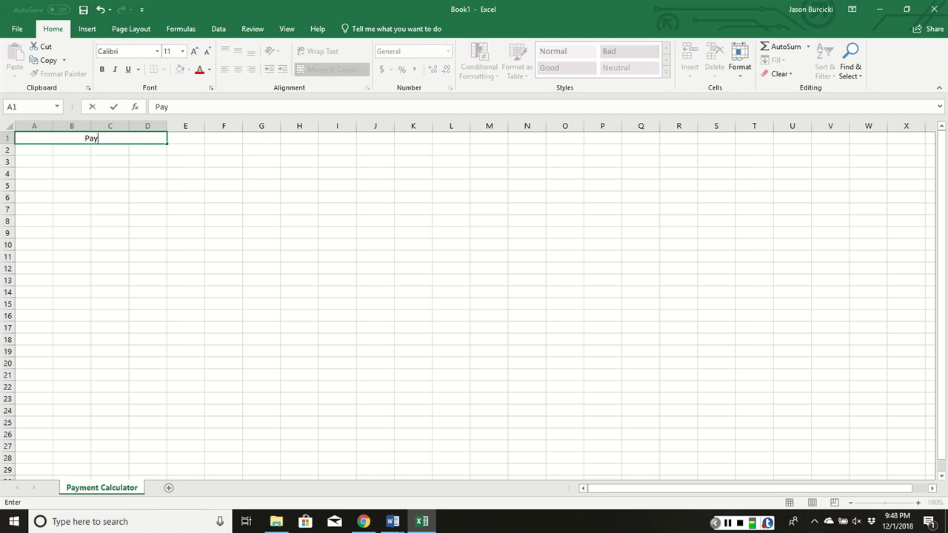
{"action": "type", "text": "ment Calcula"}
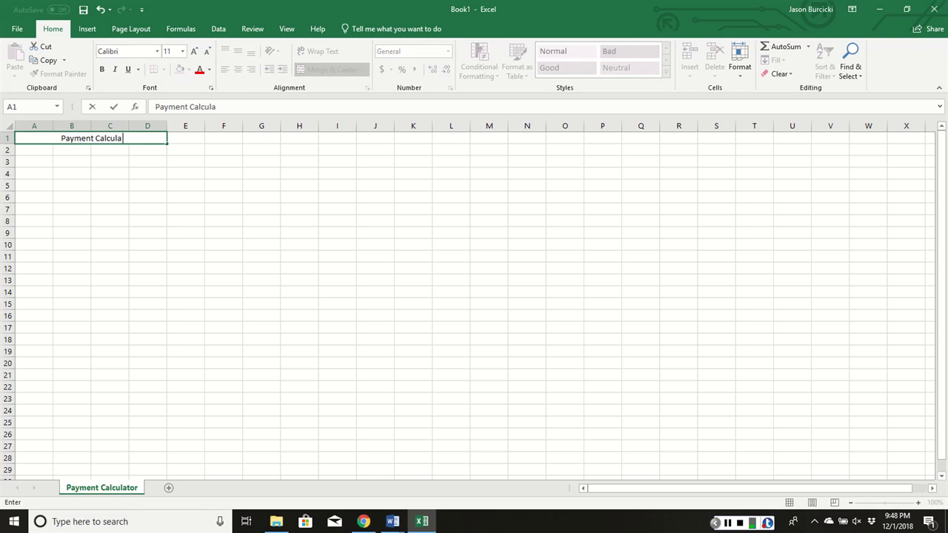
{"action": "type", "text": "tor for J"}
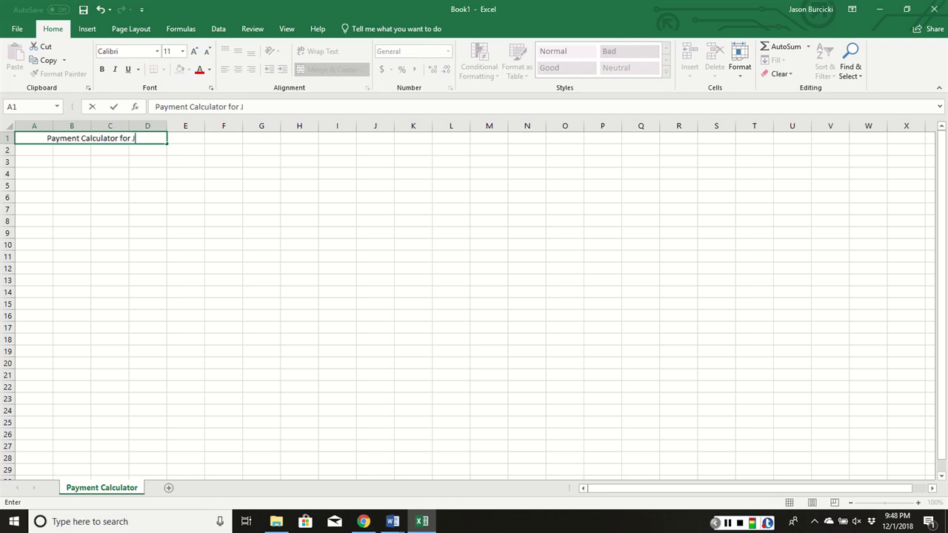
{"action": "type", "text": "ason Burcicki"}
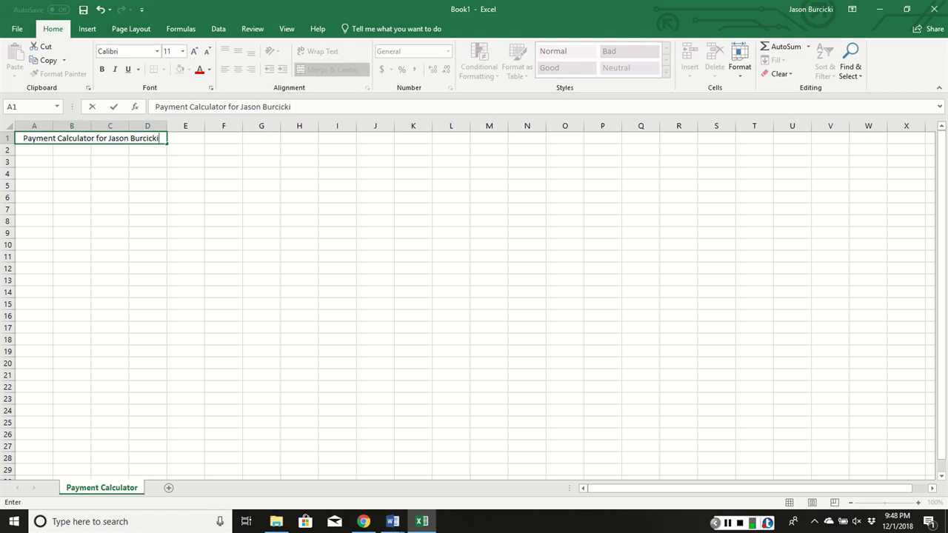
{"action": "key", "text": "Return"}
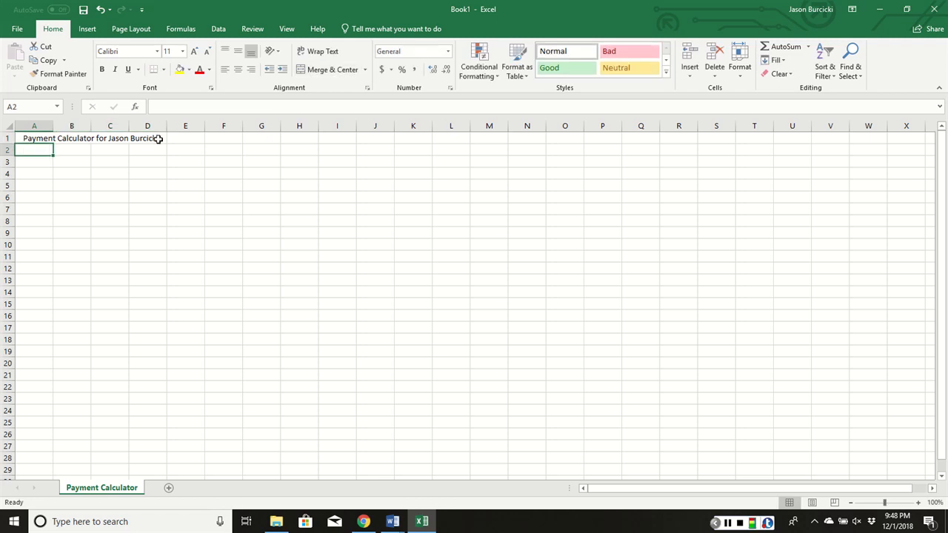
- Increase the font size of the title in A1 to 16 and make it bold
{"action": "left_click", "coordinate": [158, 139]}
{"action": "left_click", "coordinate": [194, 51]}
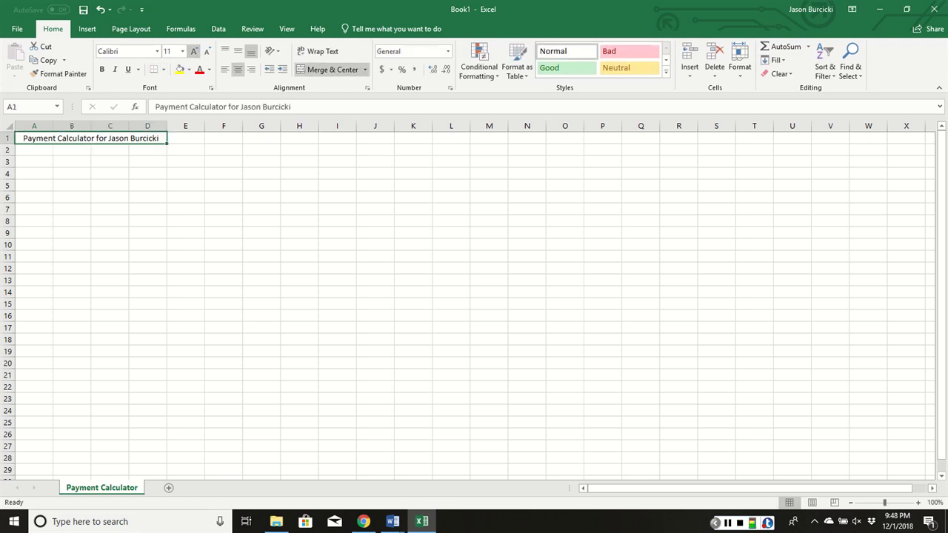
{"action": "left_click", "coordinate": [194, 51]}
{"action": "left_click", "coordinate": [194, 51]}
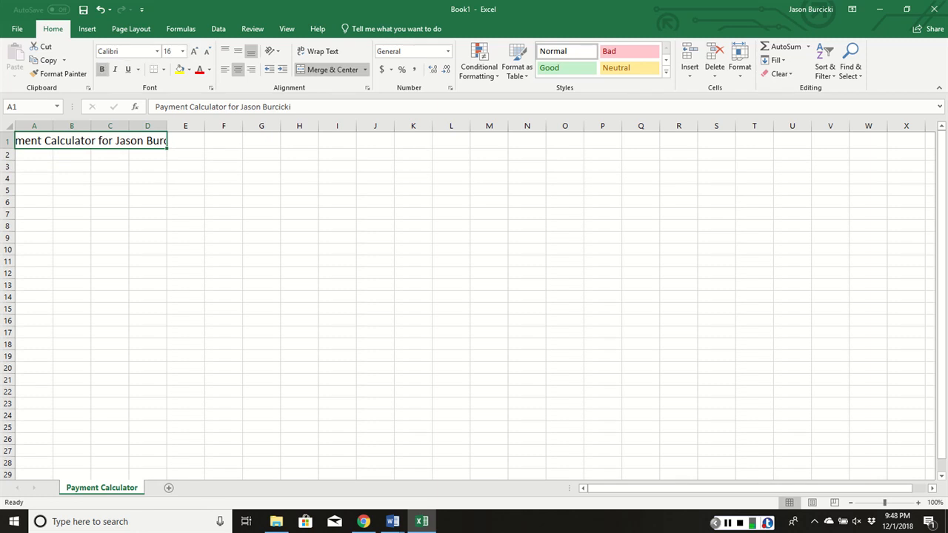
{"action": "left_click", "coordinate": [102, 69]}
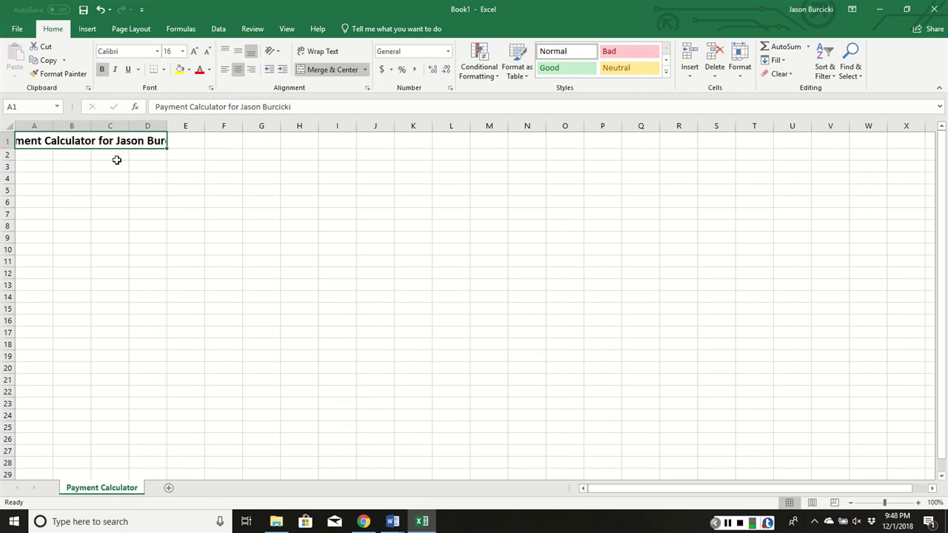
{"action": "left_click", "coordinate": [184, 143]}
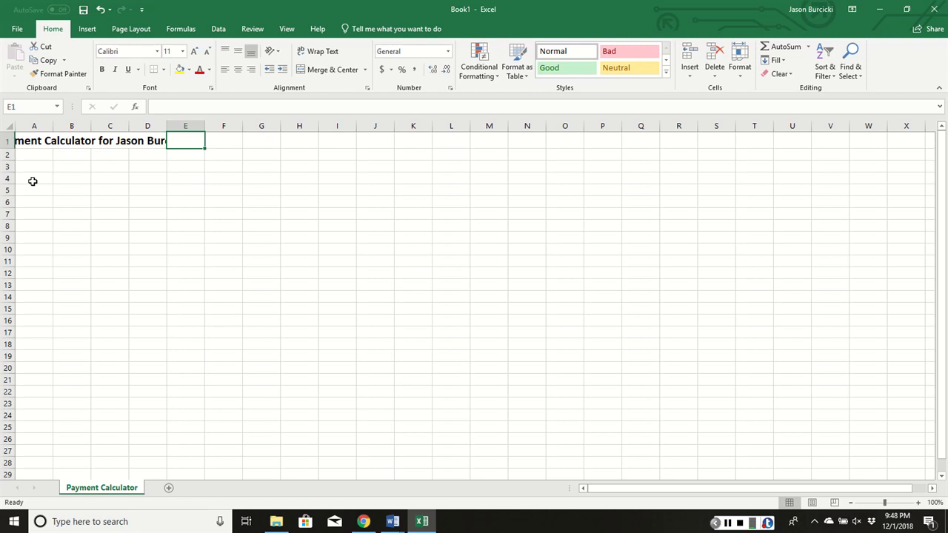
- Enter the labels Date, Item and Price in cells A2 to A4
{"action": "left_click", "coordinate": [41, 151]}
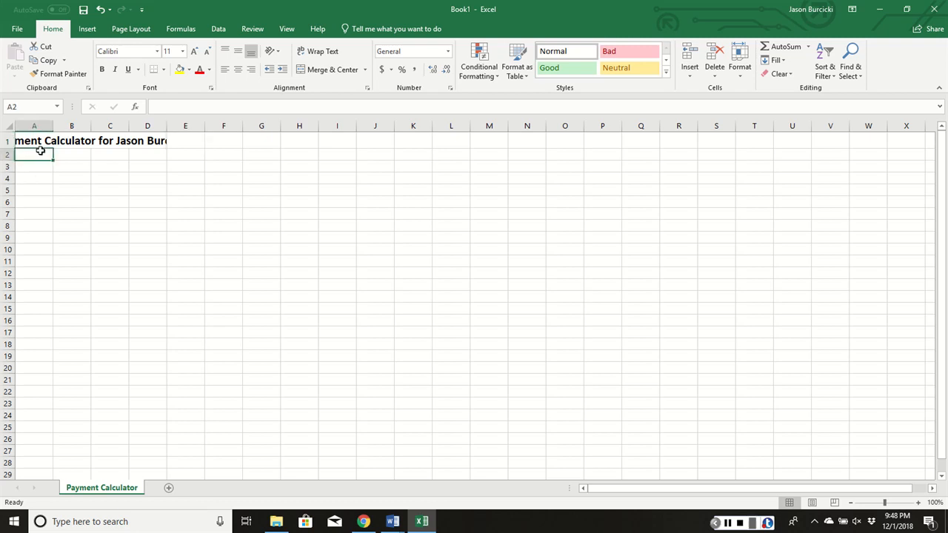
{"action": "type", "text": "Date"}
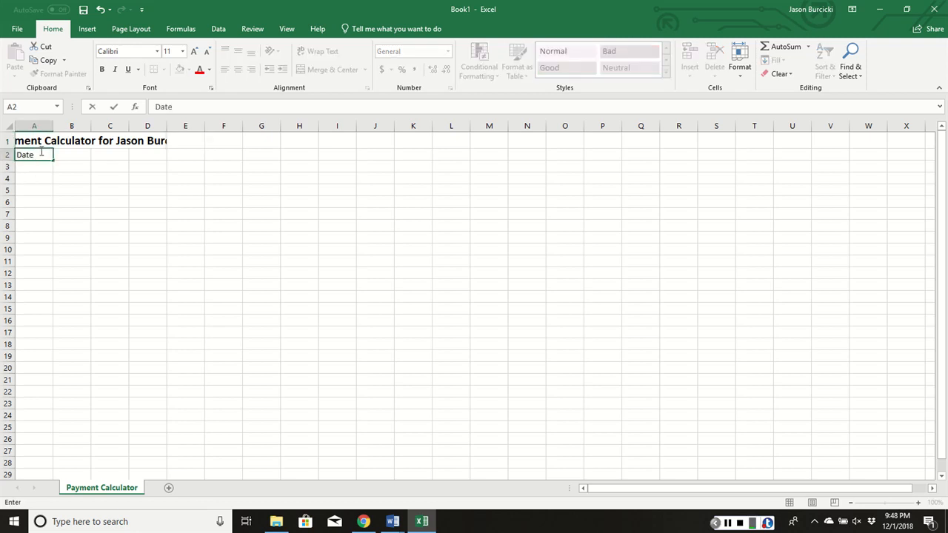
{"action": "key", "text": "Return"}
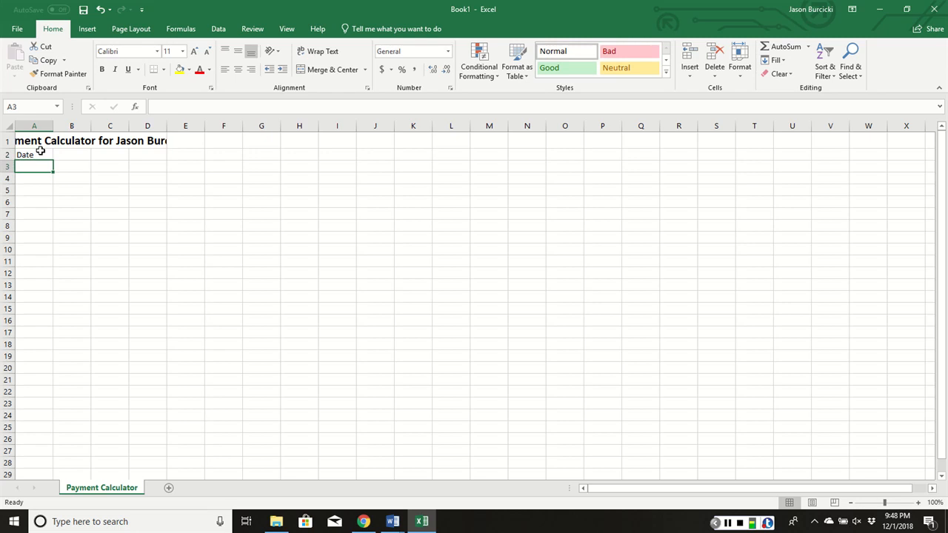
{"action": "type", "text": "Item"}
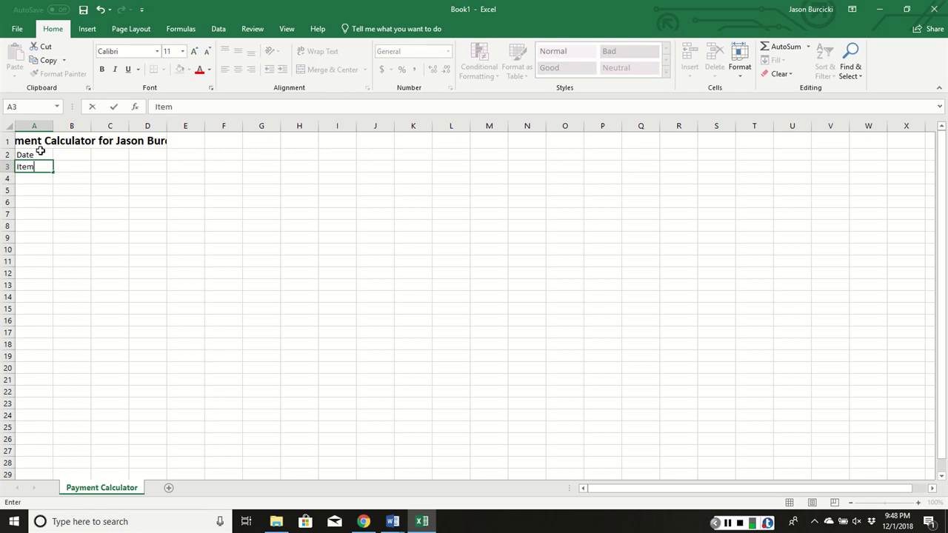
{"action": "key", "text": "Return"}
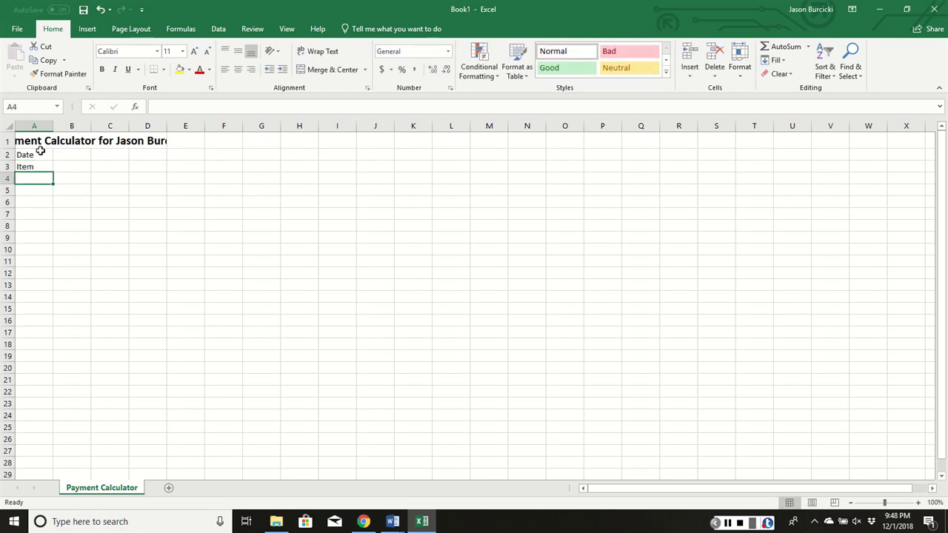
{"action": "type", "text": "Price"}
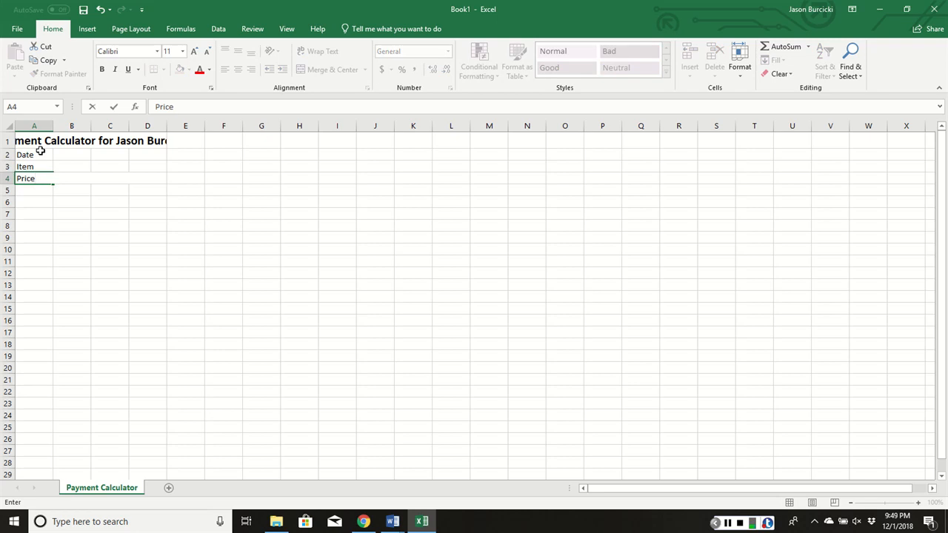
{"action": "key", "text": "Return"}
- Enter the labels Down Payment in cell A5 and Loan Amount in cell A6
{"action": "type", "text": "Down P"}
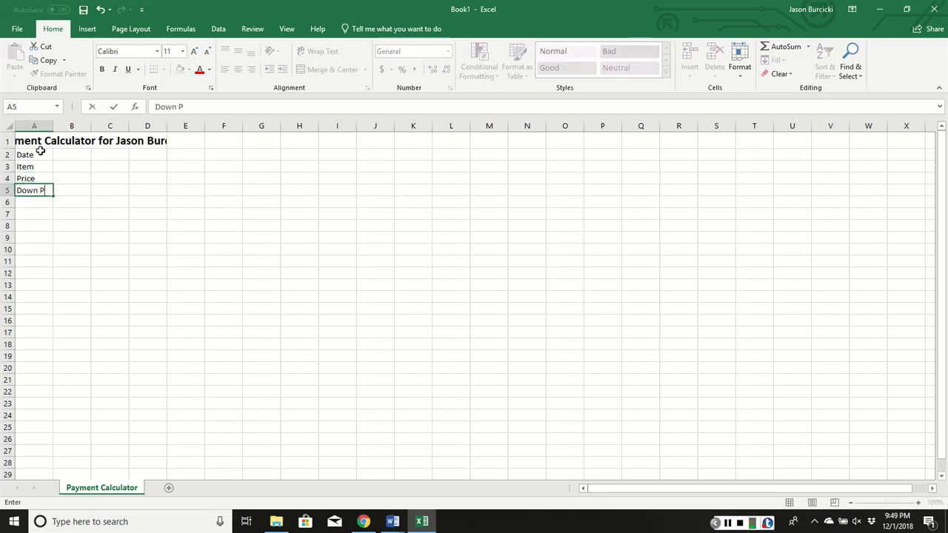
{"action": "type", "text": "ayment"}
{"action": "key", "text": "Return"}
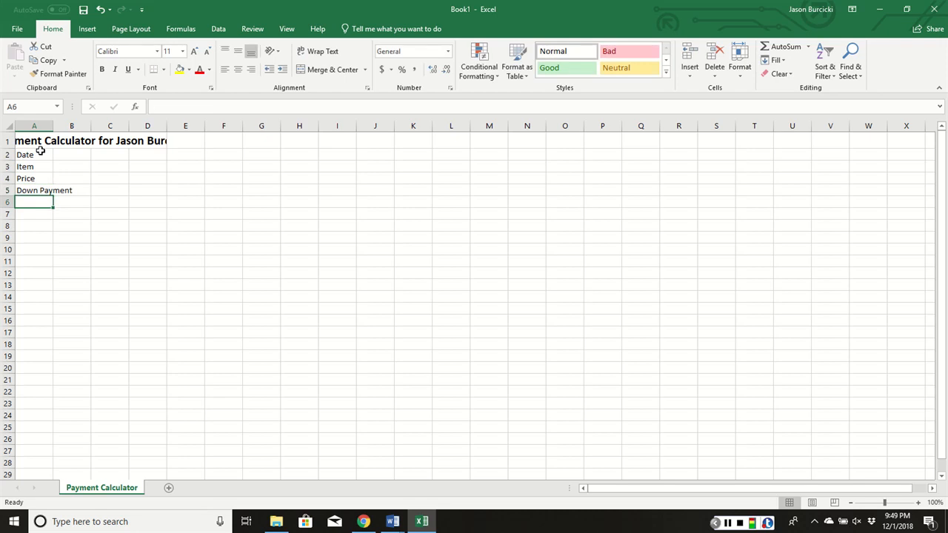
{"action": "type", "text": "Loan Maount"}
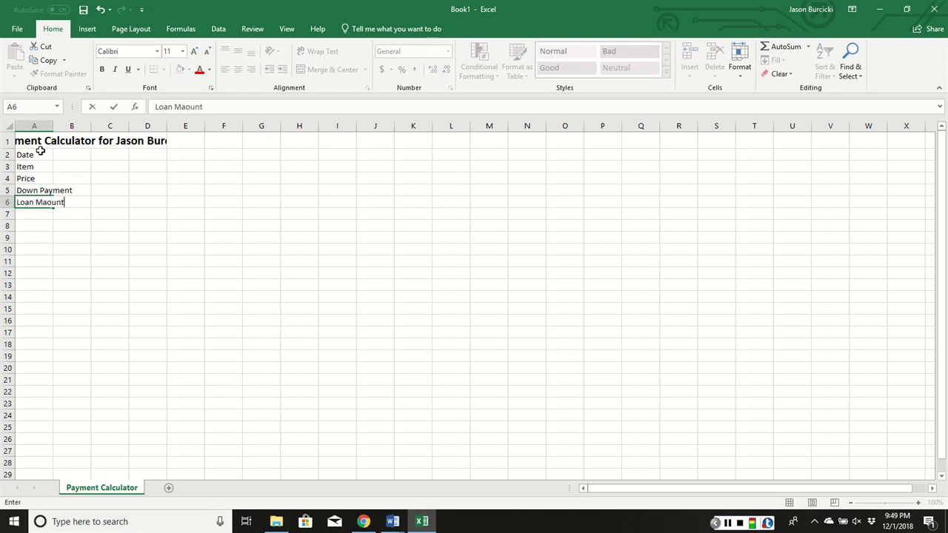
{"action": "key", "text": "BackSpace"}
{"action": "key", "text": "BackSpace"}
{"action": "key", "text": "BackSpace"}
{"action": "key", "text": "BackSpace"}
{"action": "key", "text": "BackSpace"}
{"action": "key", "text": "BackSpace"}
{"action": "type", "text": "Amount"}
- Enter the labels Rate, Years and Monthly Payment in cells C2 to C4
{"action": "left_click", "coordinate": [112, 152]}
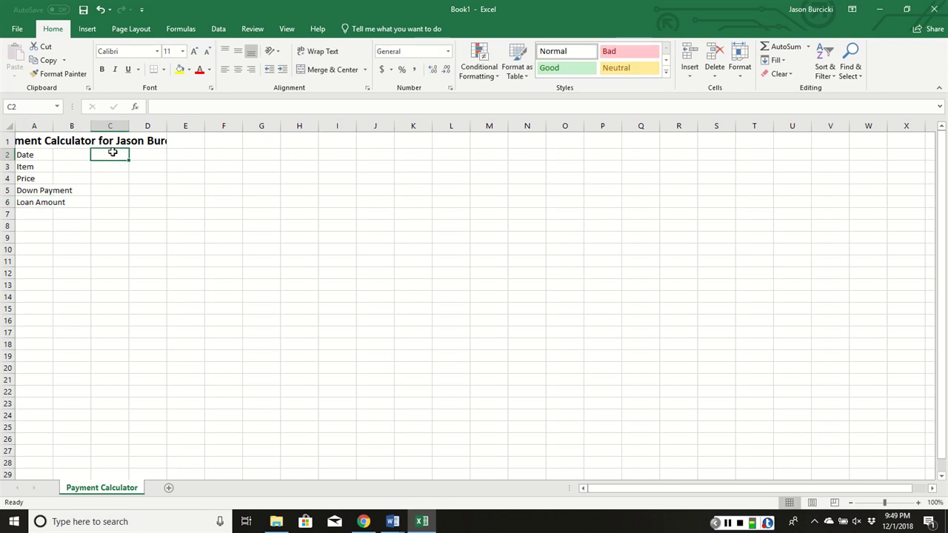
{"action": "type", "text": "Rate"}
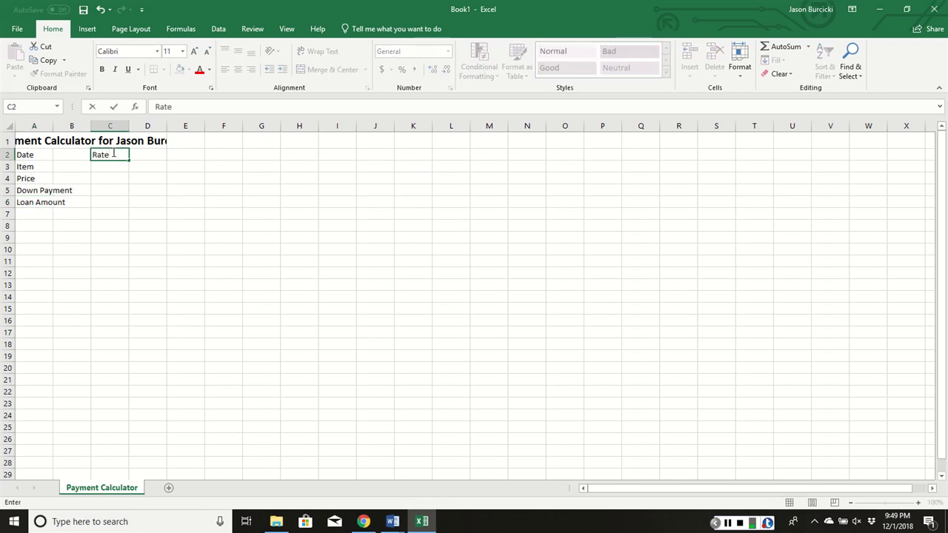
{"action": "key", "text": "Return"}
{"action": "type", "text": "Year"}
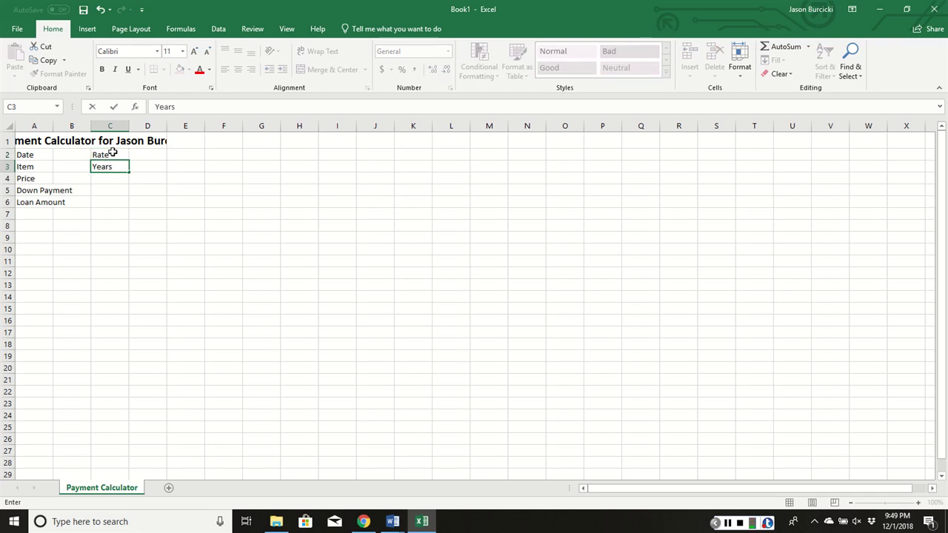
{"action": "type", "text": "s"}
{"action": "key", "text": "Return"}
{"action": "type", "text": "Mon"}
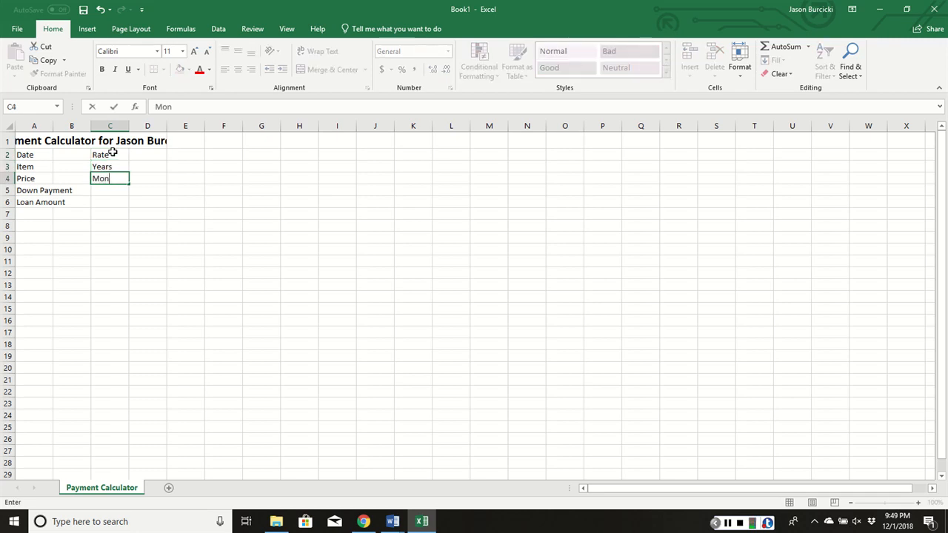
{"action": "type", "text": "thly Payment"}
{"action": "key", "text": "Return"}
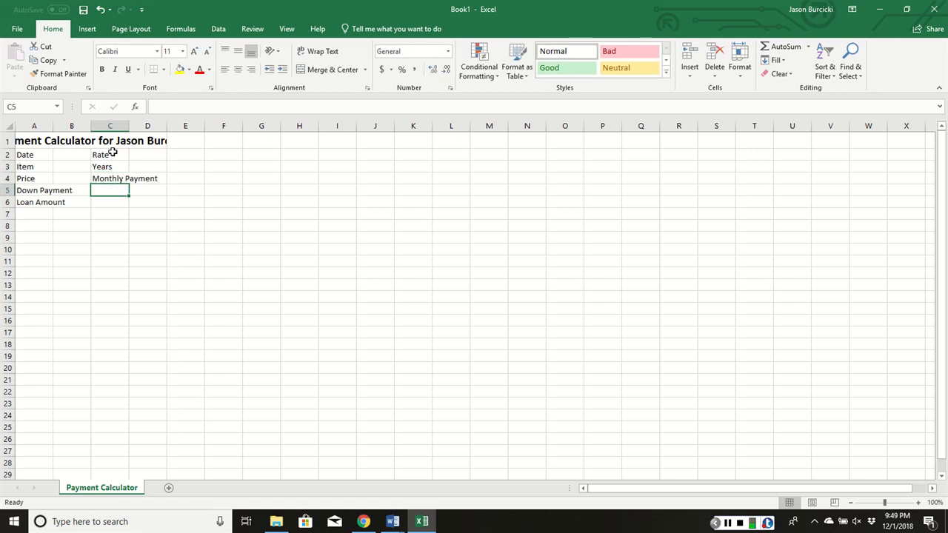
- Enter the labels Total Interest and Total Cost in cells C5 and C6
{"action": "type", "text": "Total INter"}
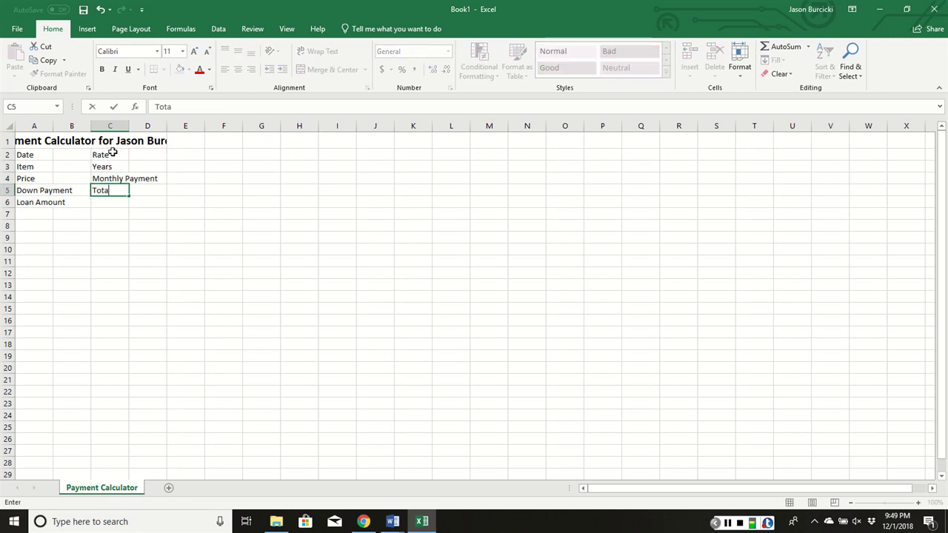
{"action": "key", "text": "BackSpace"}
{"action": "key", "text": "BackSpace"}
{"action": "key", "text": "BackSpace"}
{"action": "key", "text": "BackSpace"}
{"action": "type", "text": "nterest"}
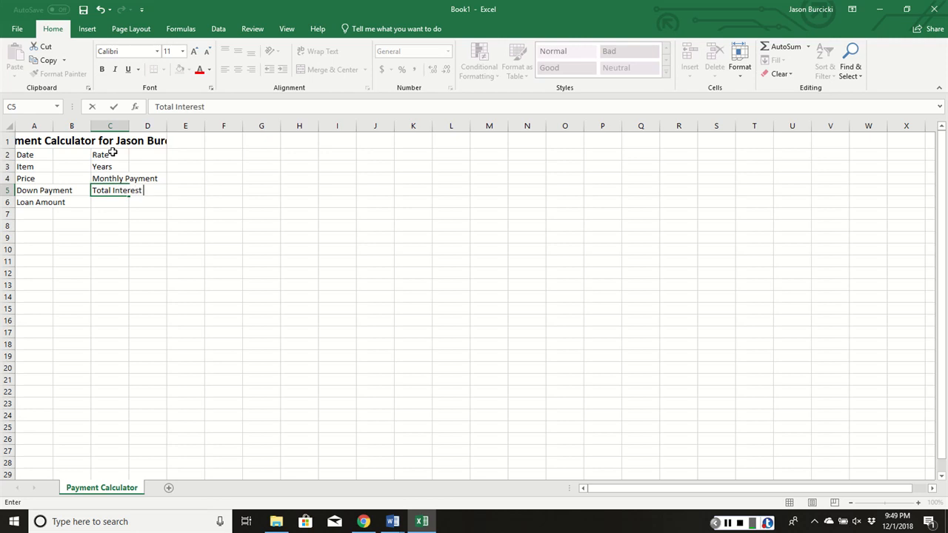
{"action": "key", "text": "Return"}
{"action": "type", "text": "Total "}
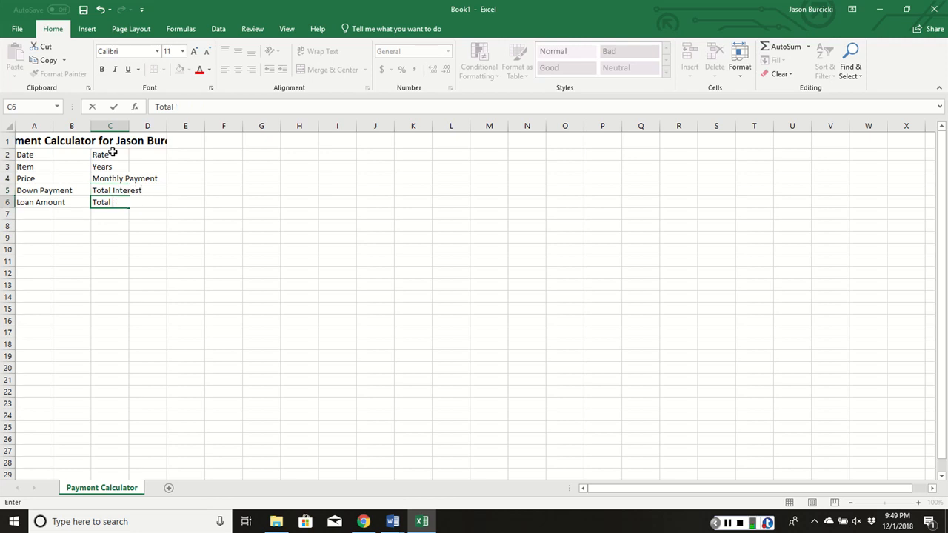
{"action": "type", "text": "Cost"}
{"action": "left_click", "coordinate": [186, 156]}
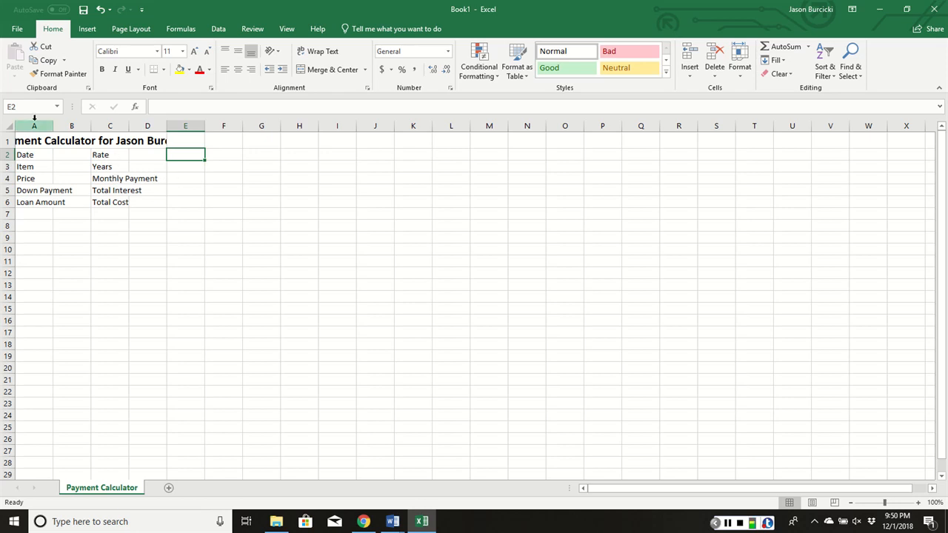
- Set the width of columns A through D to 20
{"action": "left_click_drag", "start_coordinate": [34, 123], "coordinate": [149, 120]}
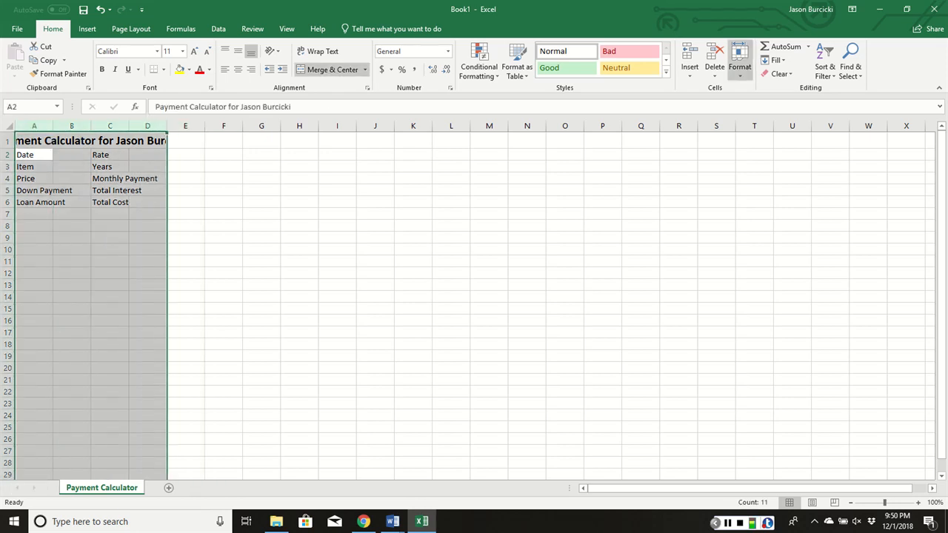
{"action": "left_click", "coordinate": [740, 62]}
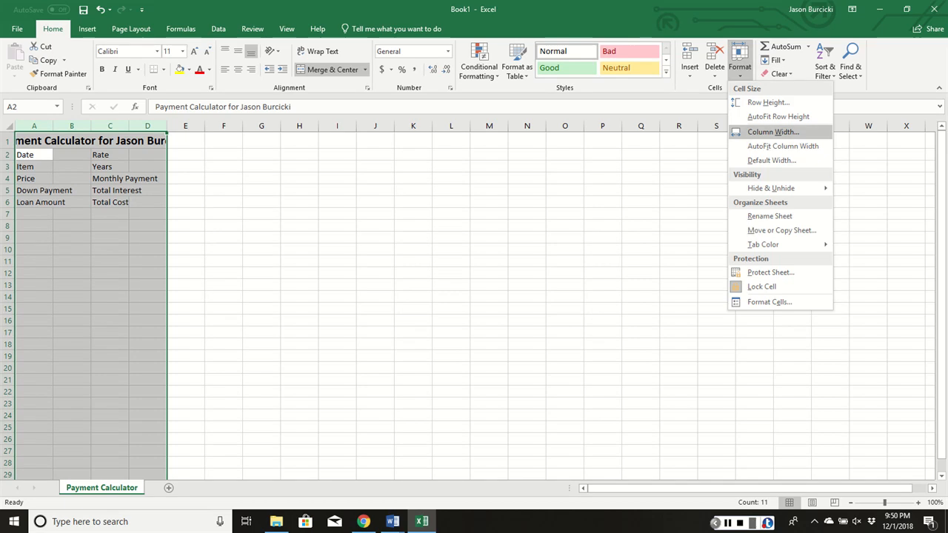
{"action": "left_click", "coordinate": [773, 132]}
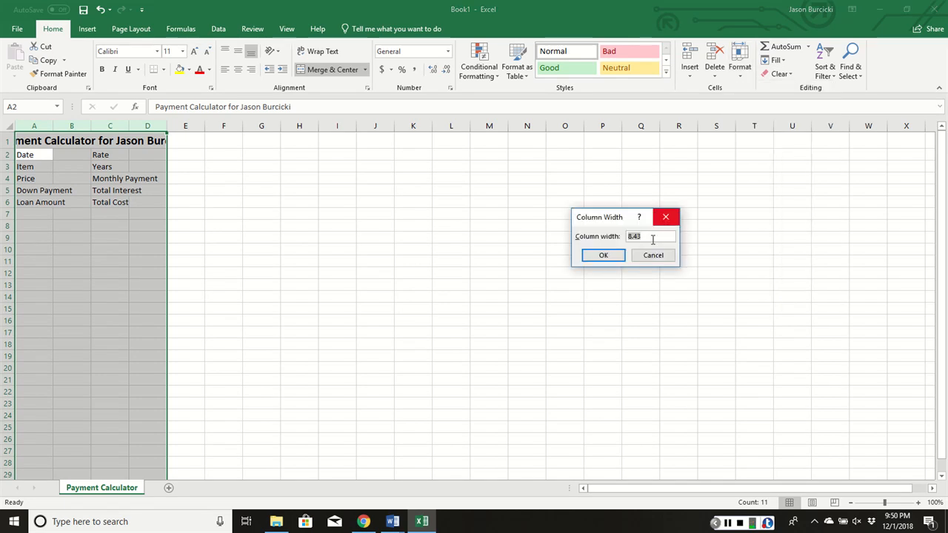
{"action": "type", "text": "02"}
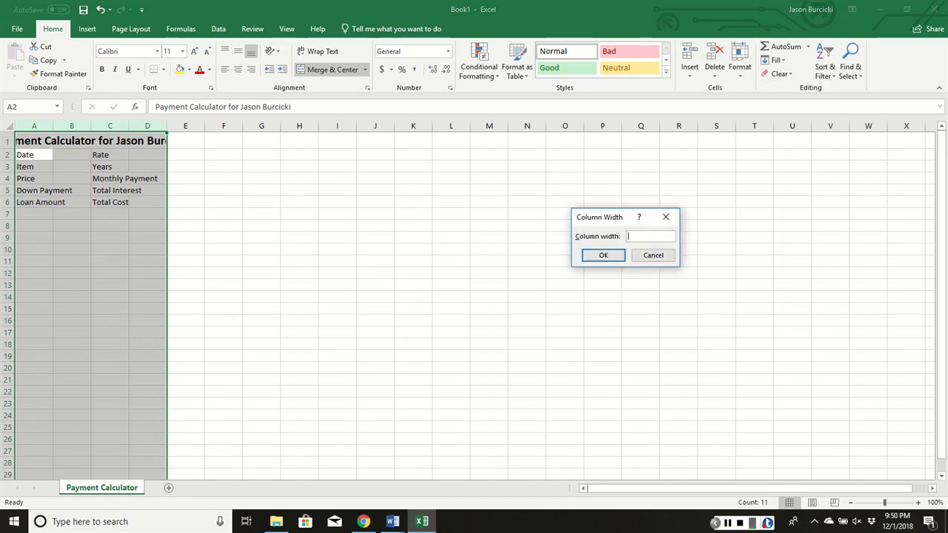
{"action": "type", "text": "0"}
{"action": "key", "text": "Return"}
{"action": "left_click", "coordinate": [268, 164]}
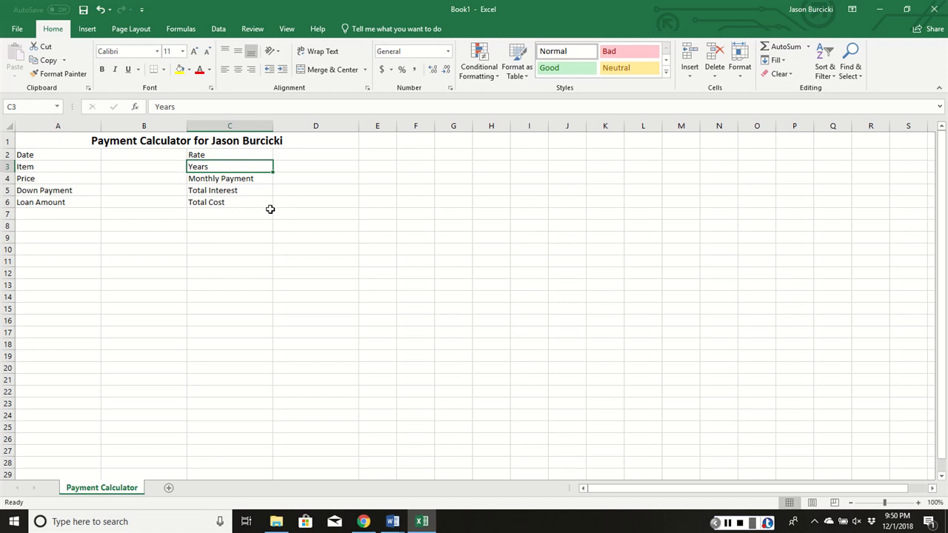
- Enter the date 12/1/2018 in cell B2 and apply the *3/14/2012 date format to it
{"action": "left_click", "coordinate": [115, 153]}
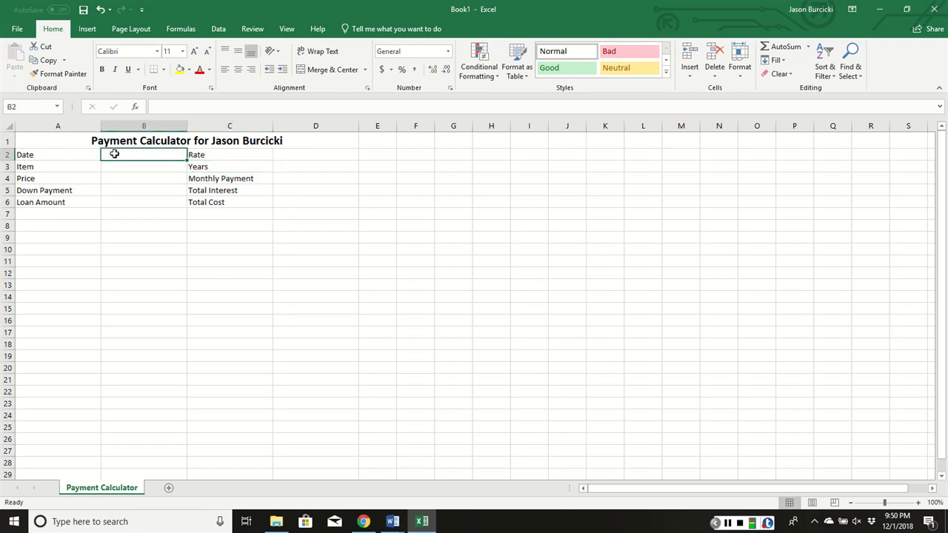
{"action": "type", "text": "12"}
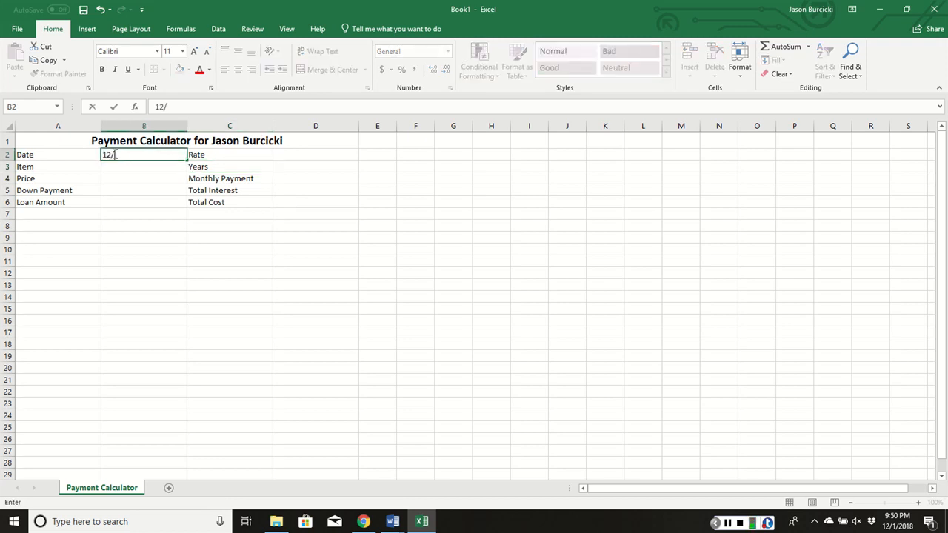
{"action": "type", "text": "/1/2018"}
{"action": "key", "text": "Return"}
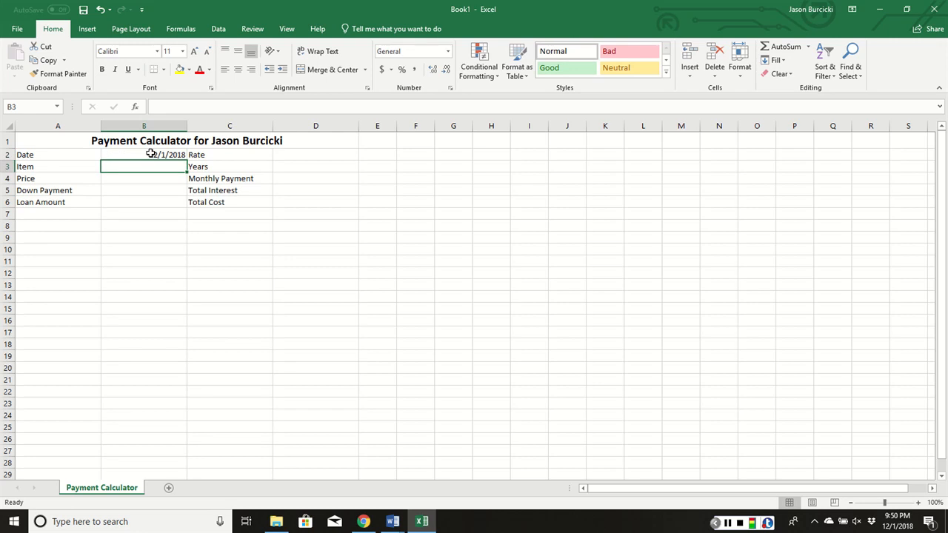
{"action": "left_click", "coordinate": [151, 153]}
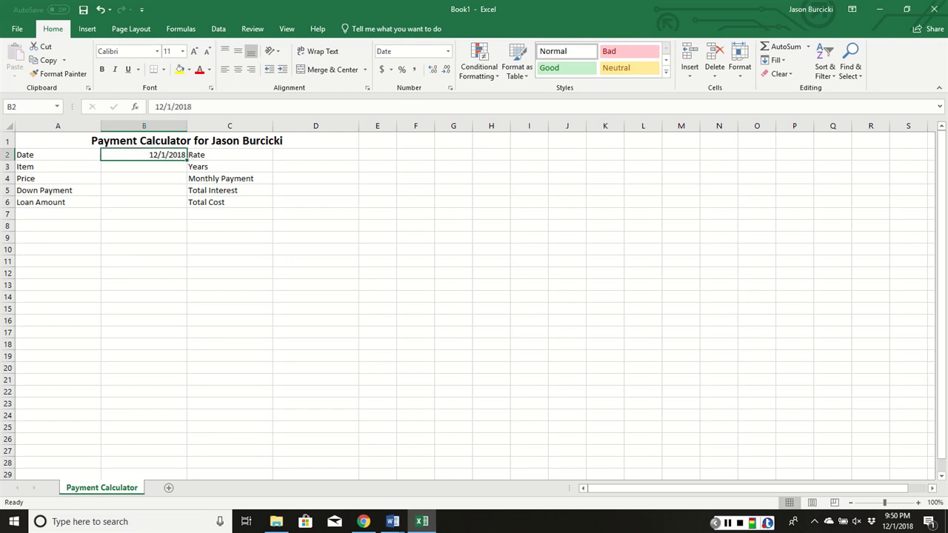
{"action": "left_click", "coordinate": [450, 88]}
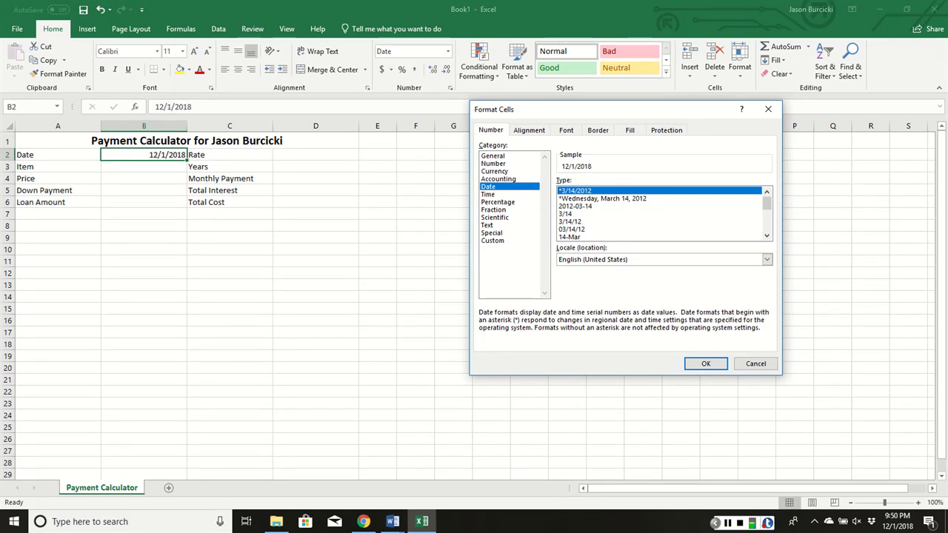
{"action": "left_click", "coordinate": [706, 364]}
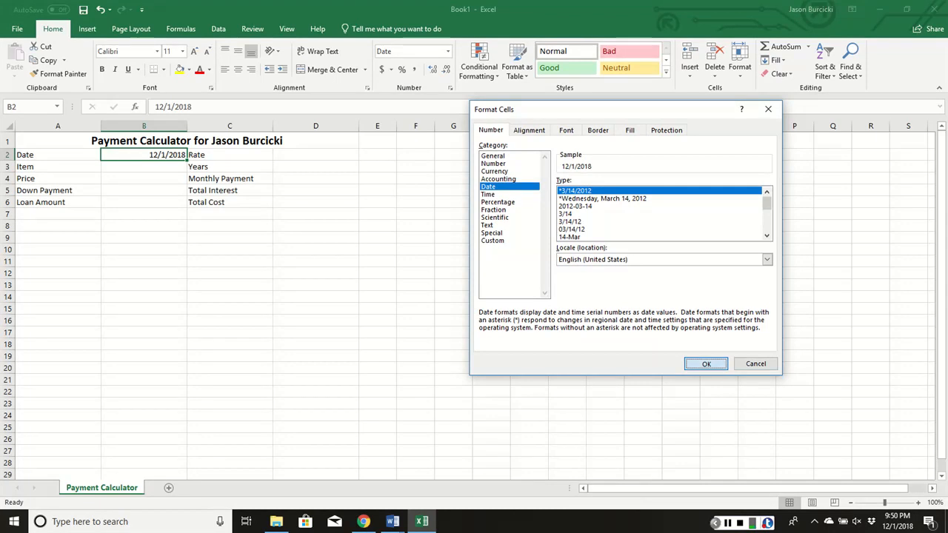
- Enter Ford Mustang as the item in B3 and 58045 as the price in B4
{"action": "left_click", "coordinate": [153, 167]}
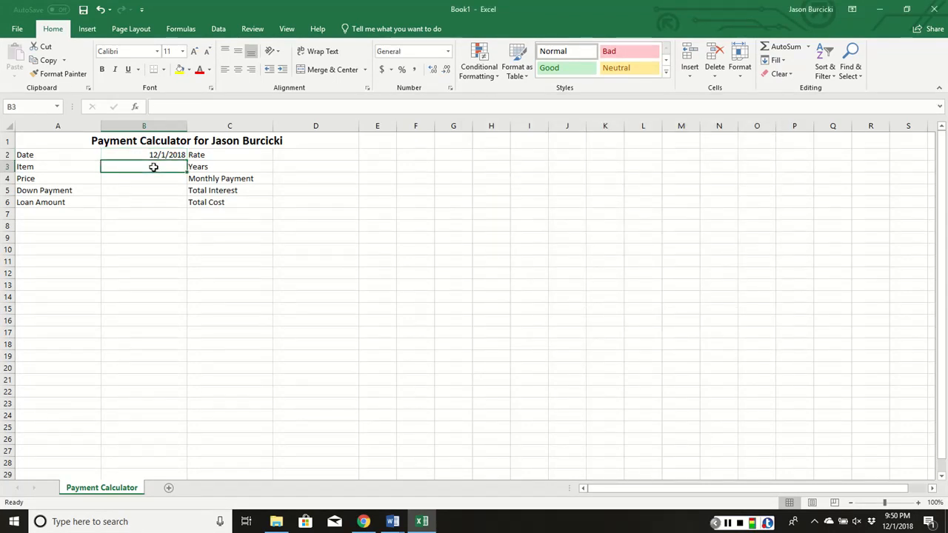
{"action": "type", "text": "Ford Mustang"}
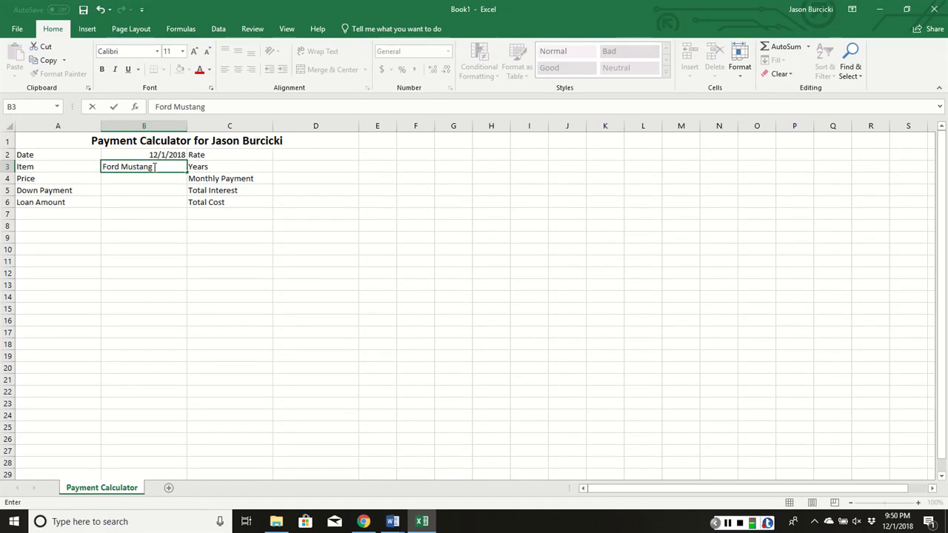
{"action": "key", "text": "Return"}
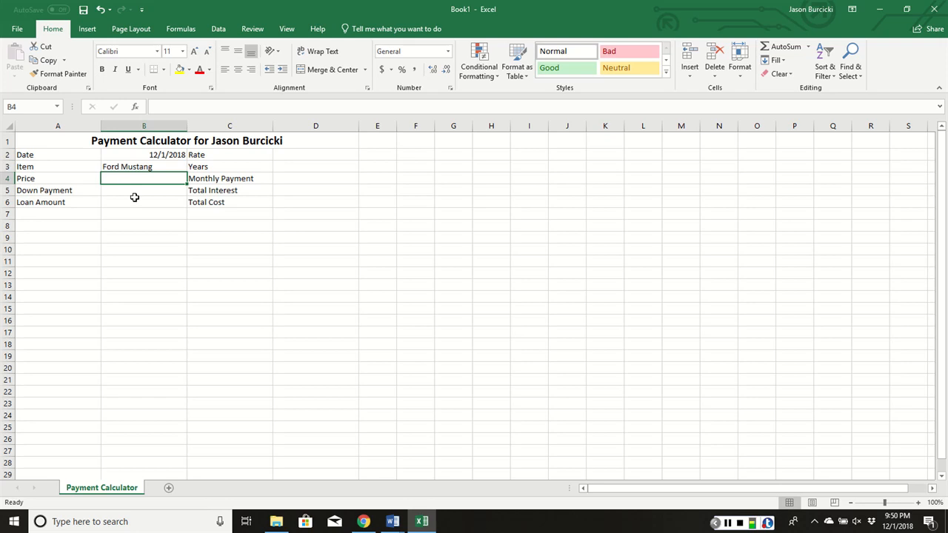
{"action": "type", "text": "58045"}
{"action": "key", "text": "Return"}
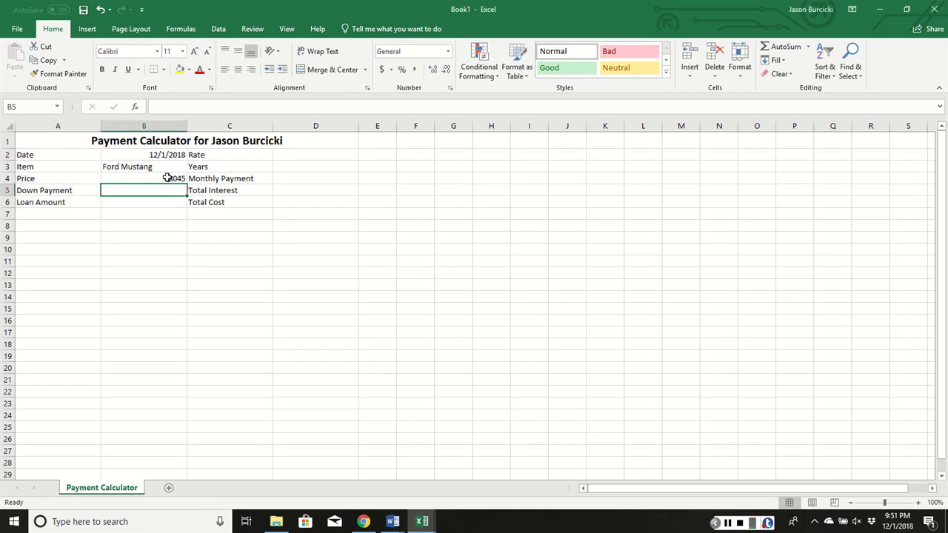
- Apply the Currency number format to cells B4 to B6 and D4 to D6
{"action": "left_click_drag", "start_coordinate": [167, 177], "coordinate": [158, 204]}
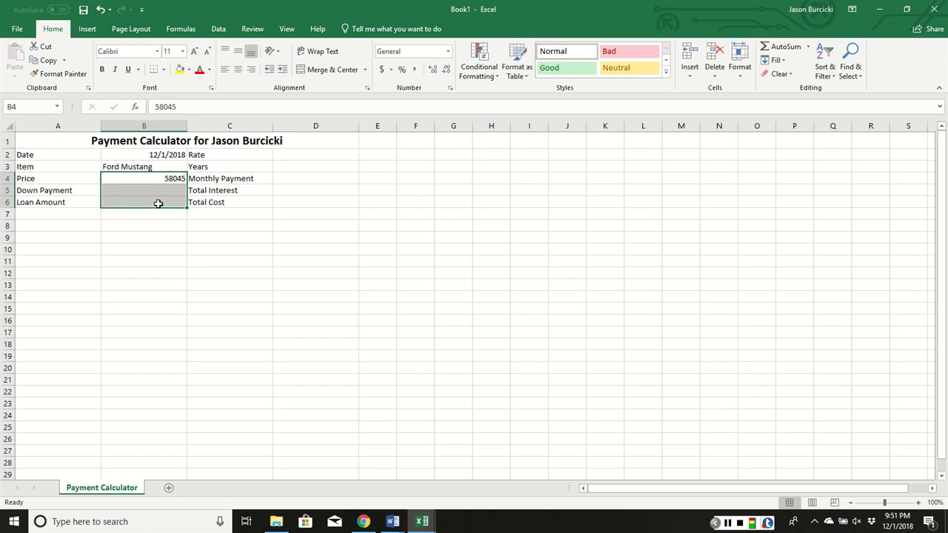
{"action": "left_click", "coordinate": [293, 177], "text": "ctrl"}
{"action": "left_click_drag", "start_coordinate": [293, 177], "coordinate": [292, 201]}
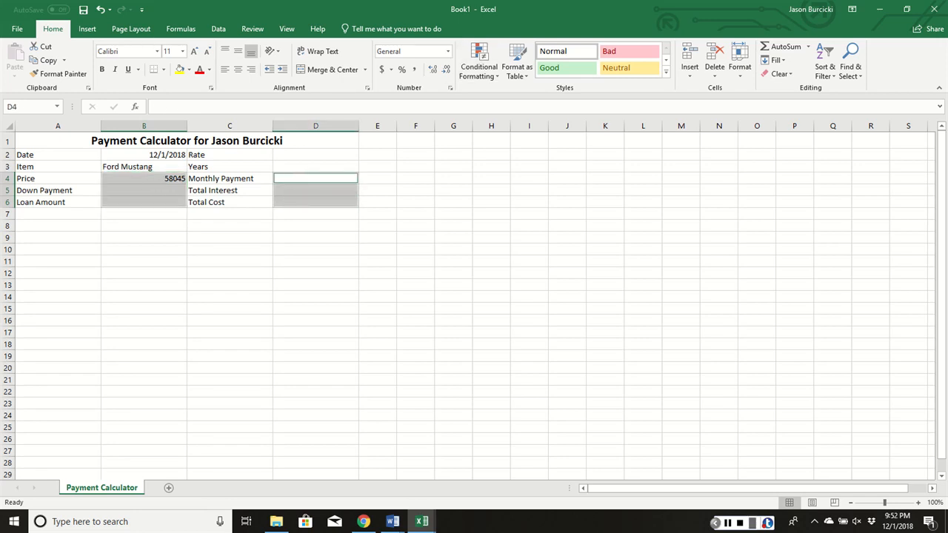
{"action": "left_click", "coordinate": [447, 51]}
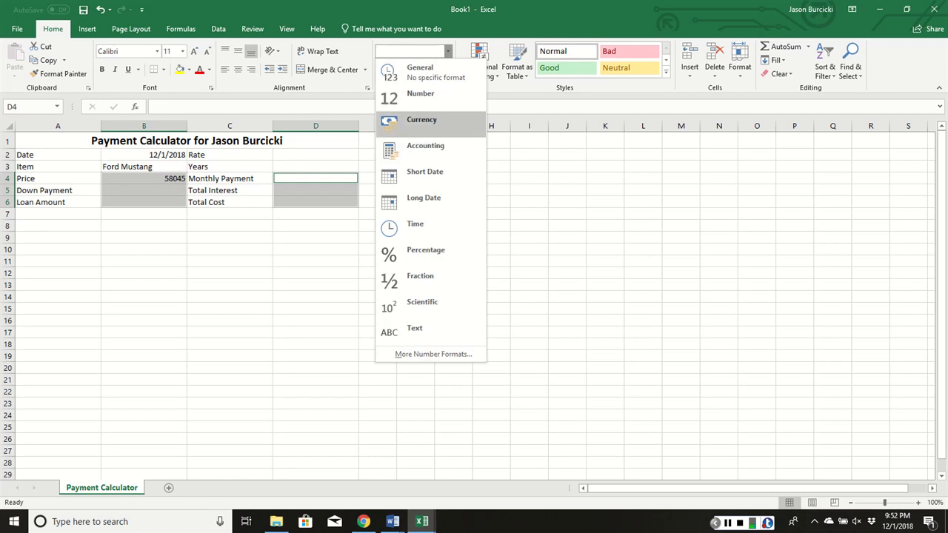
{"action": "left_click", "coordinate": [422, 120]}
{"action": "left_click", "coordinate": [245, 271]}
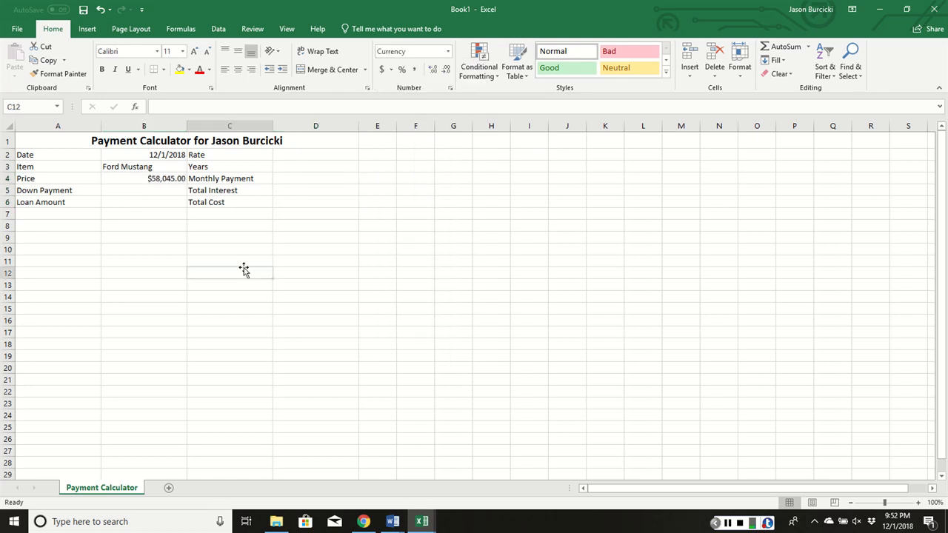
{"action": "left_click", "coordinate": [179, 181]}
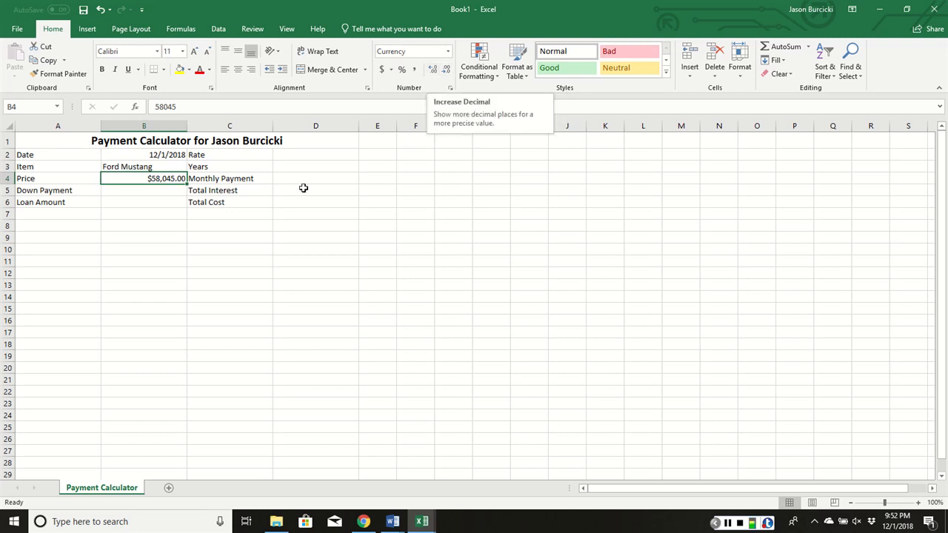
{"action": "left_click", "coordinate": [230, 287]}
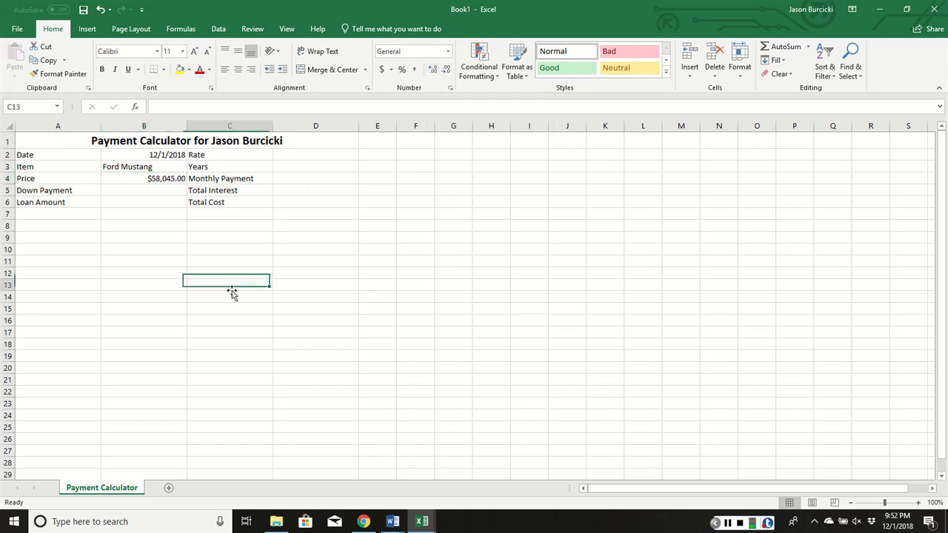
- Enter 10000 as the down payment in cell B5
{"action": "left_click", "coordinate": [150, 191]}
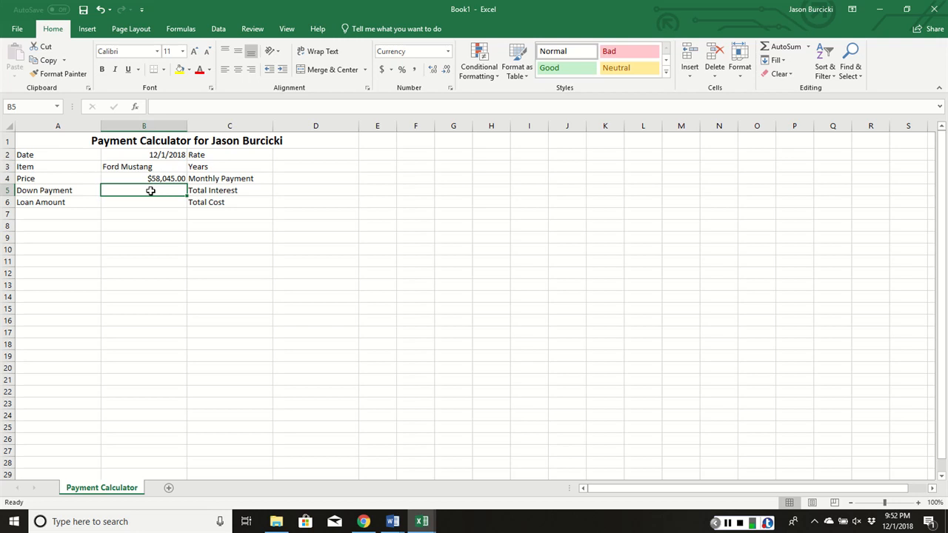
{"action": "type", "text": "10000"}
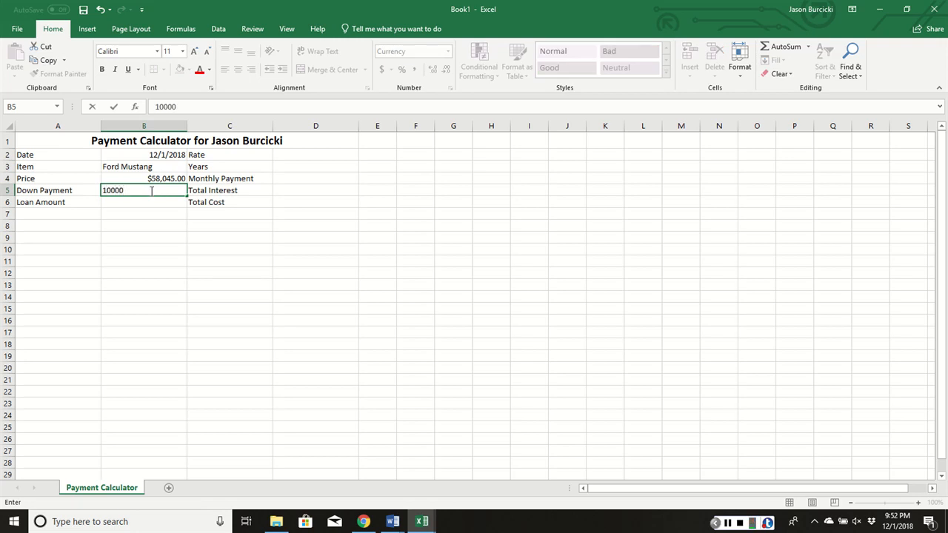
{"action": "key", "text": "Return"}
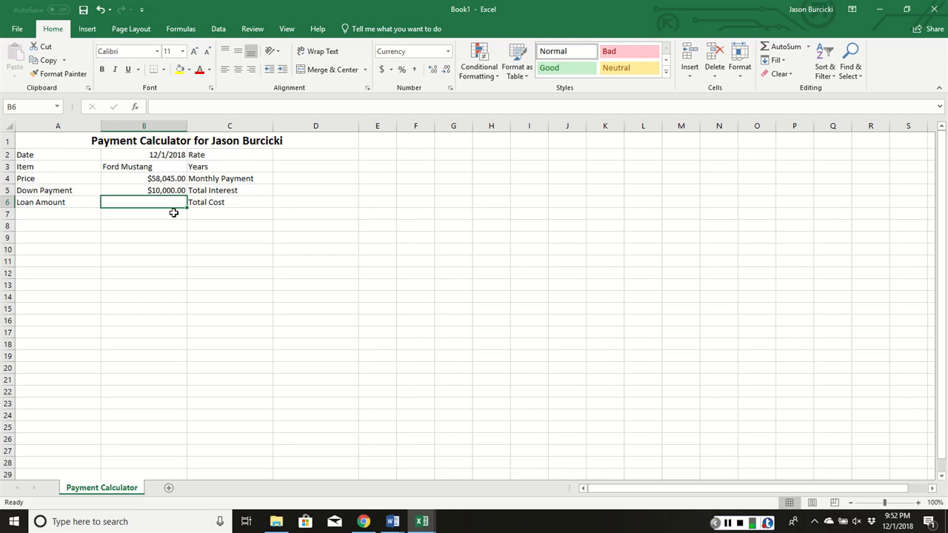
- Calculate the loan amount in B6 with the formula =B4-B5, subtracting the down payment from the price
{"action": "type", "text": "="}
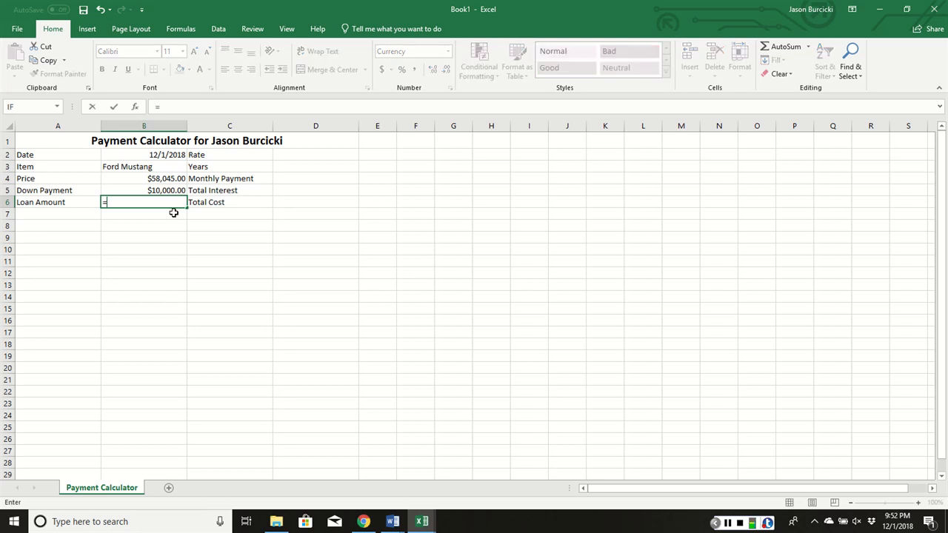
{"action": "left_click", "coordinate": [169, 178]}
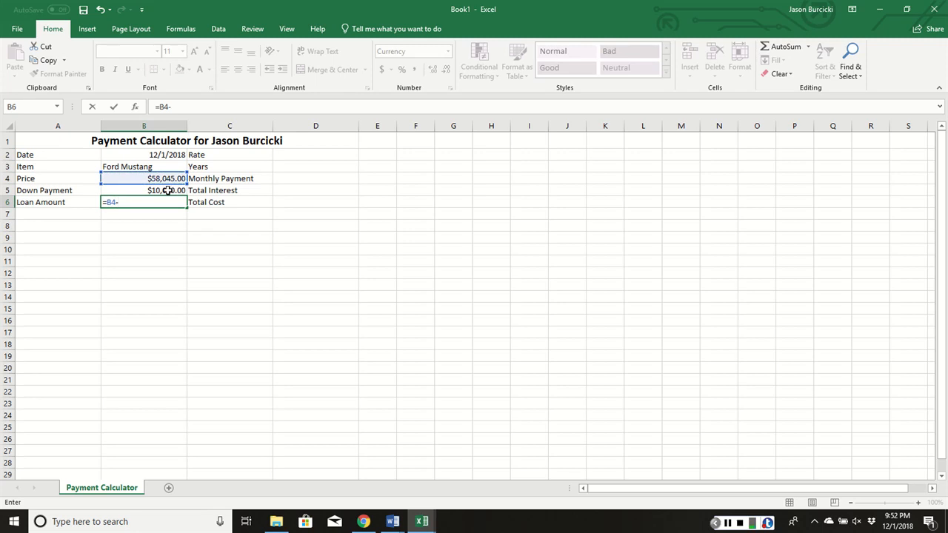
{"action": "type", "text": "-"}
{"action": "left_click", "coordinate": [167, 191]}
{"action": "key", "text": "Return"}
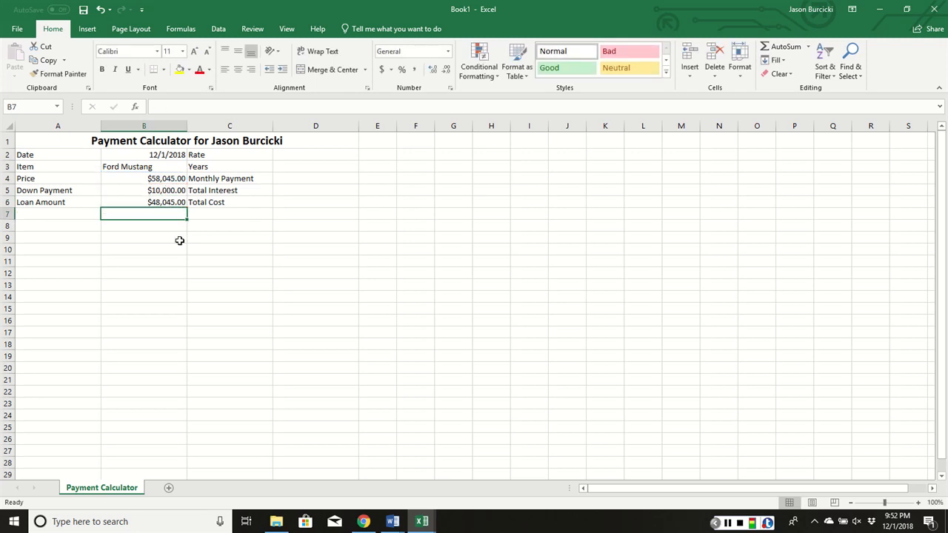
{"action": "left_click", "coordinate": [161, 203]}
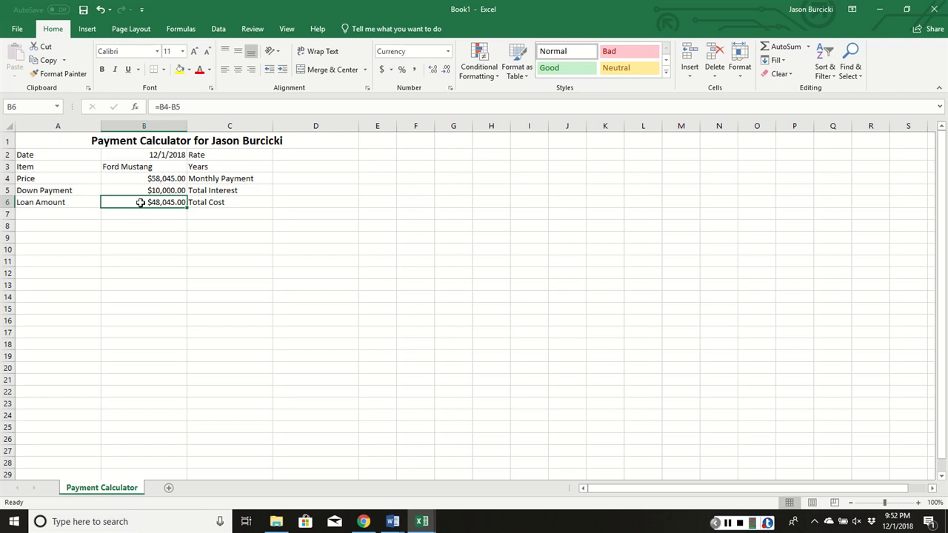
- Enter a rate of 6.5% in cell D2
{"action": "left_click", "coordinate": [286, 154]}
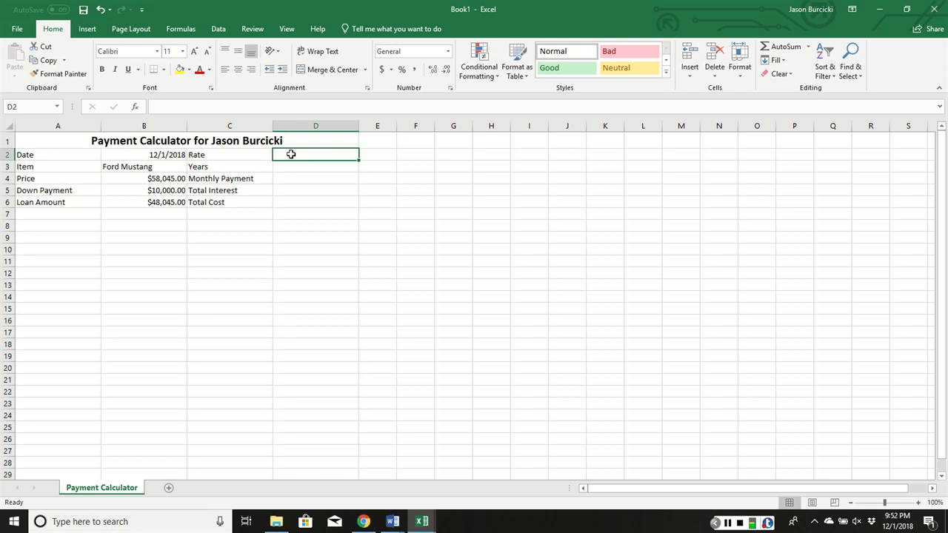
{"action": "type", "text": "6.5"}
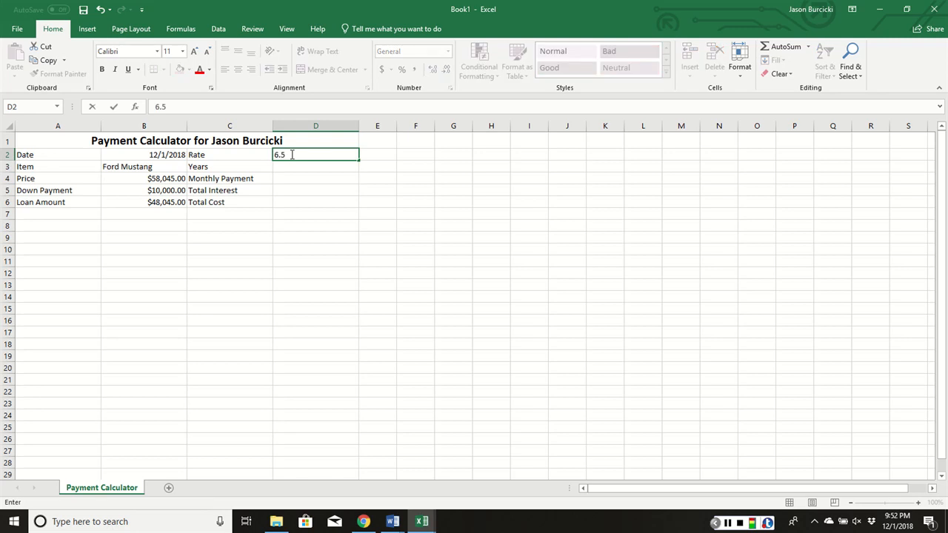
{"action": "type", "text": "%"}
{"action": "key", "text": "Return"}
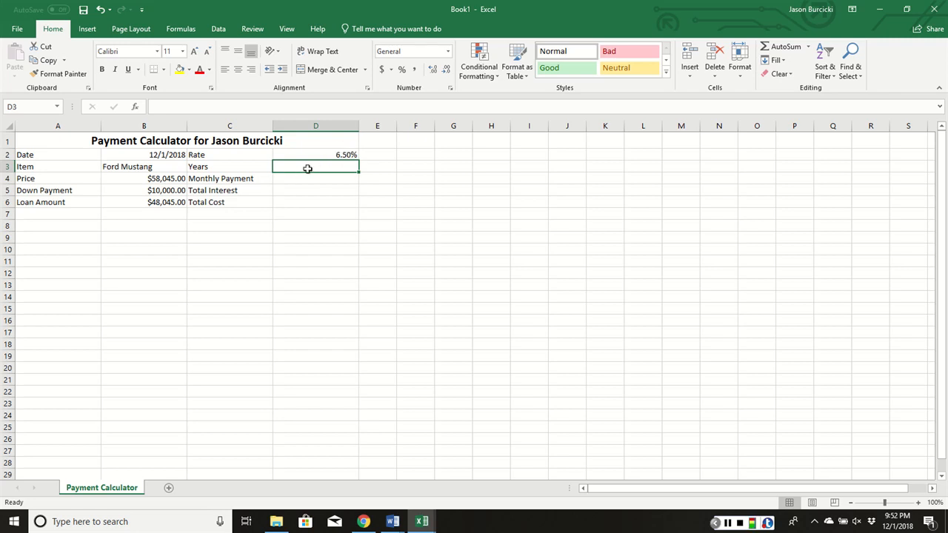
- Enter 5 as the number of years in cell D3
{"action": "type", "text": "5"}
{"action": "key", "text": "Return"}
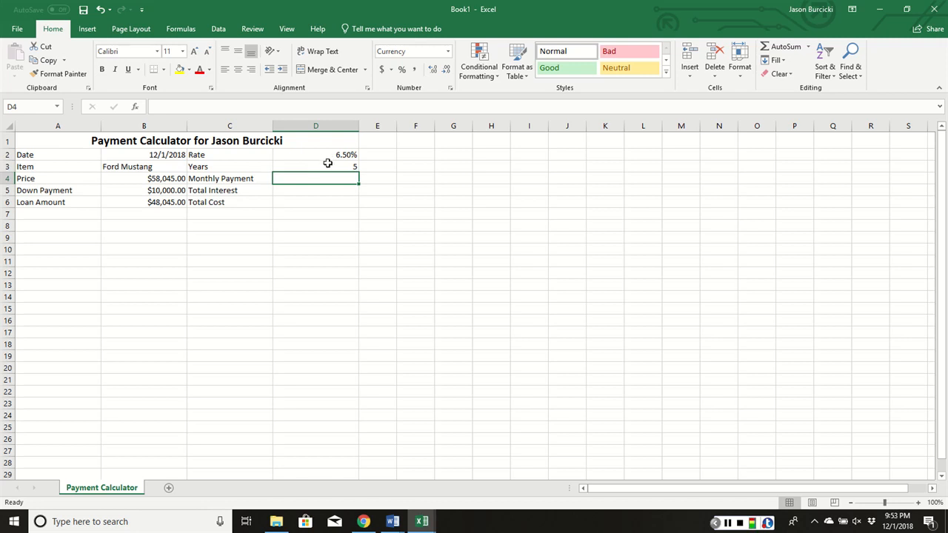
{"action": "left_click", "coordinate": [324, 166]}
{"action": "left_click", "coordinate": [265, 166]}
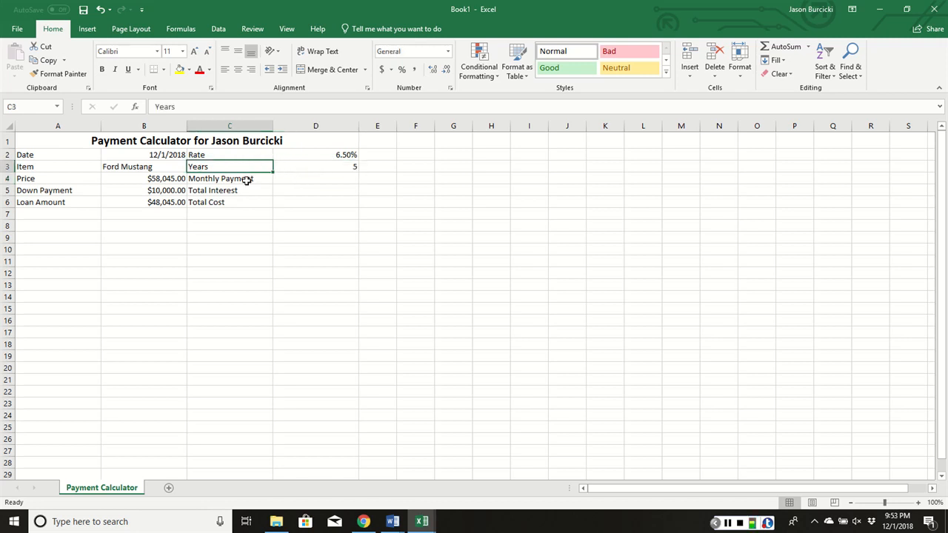
- Search the function library for pmt and insert the PMT function in cell D4 for the monthly payment
{"action": "left_click", "coordinate": [289, 175]}
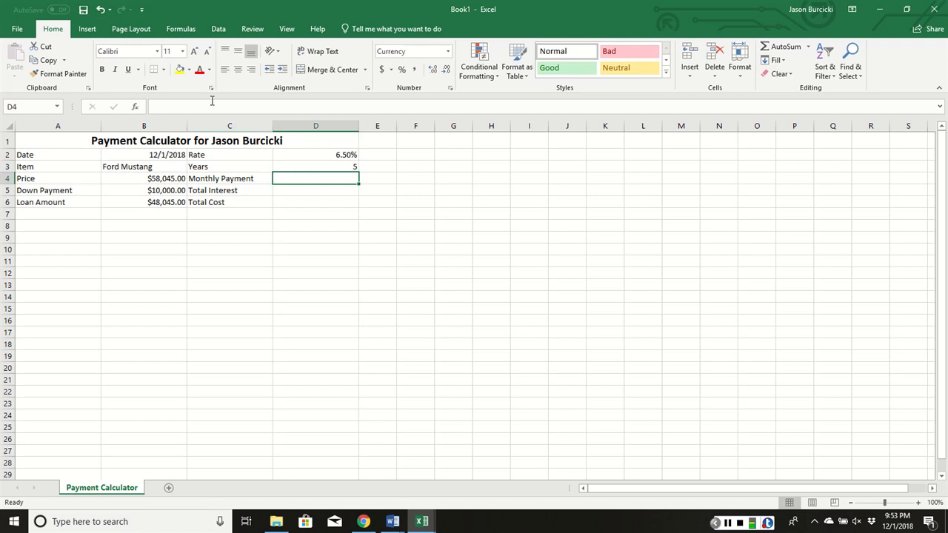
{"action": "left_click", "coordinate": [86, 29]}
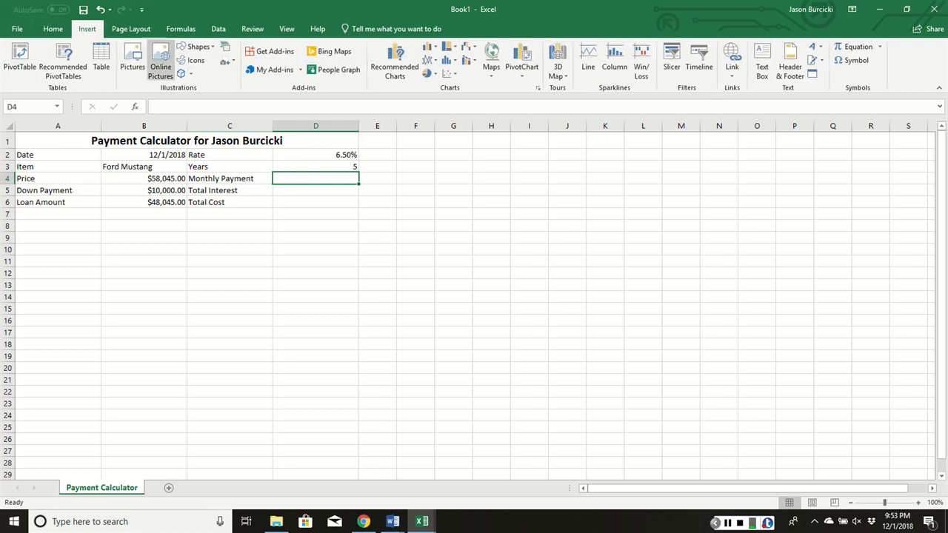
{"action": "left_click", "coordinate": [181, 29]}
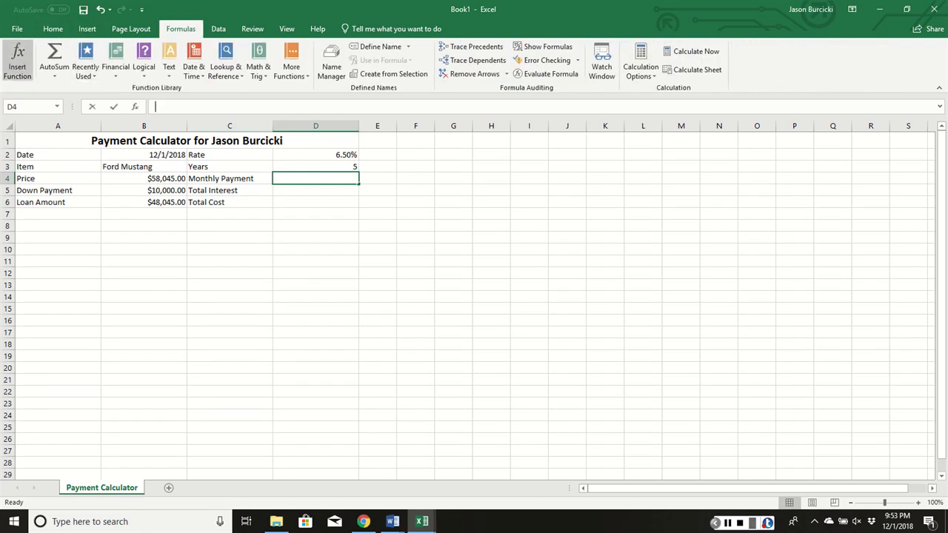
{"action": "left_click", "coordinate": [17, 61]}
{"action": "left_click", "coordinate": [521, 226]}
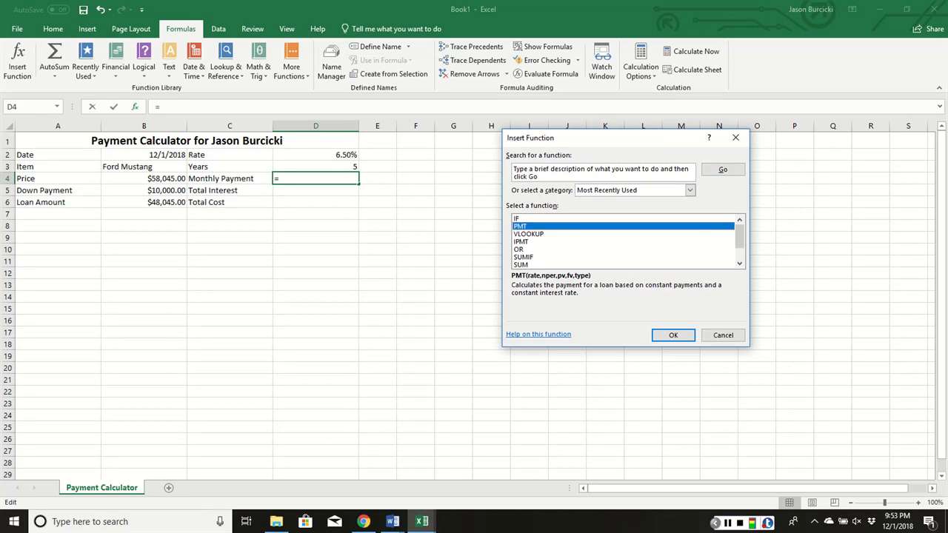
{"action": "left_click", "coordinate": [545, 179]}
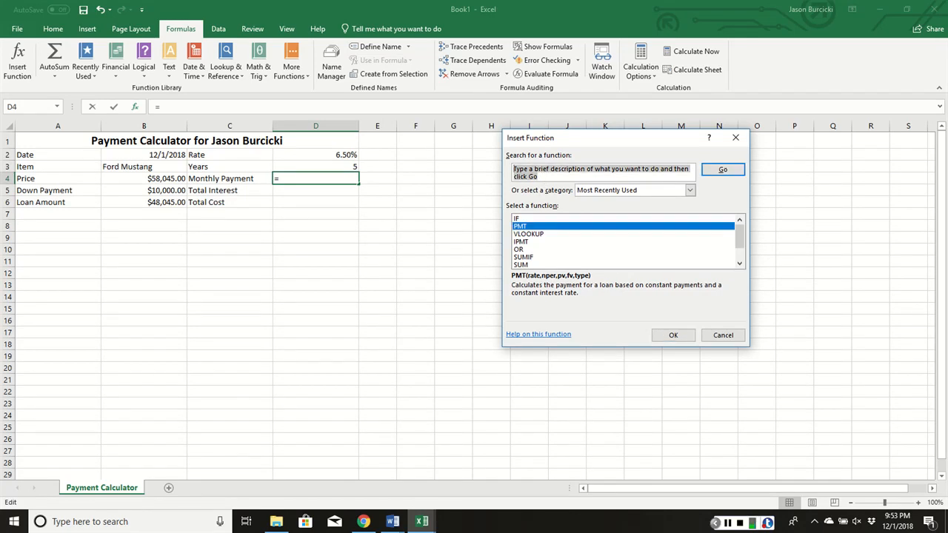
{"action": "type", "text": "p"}
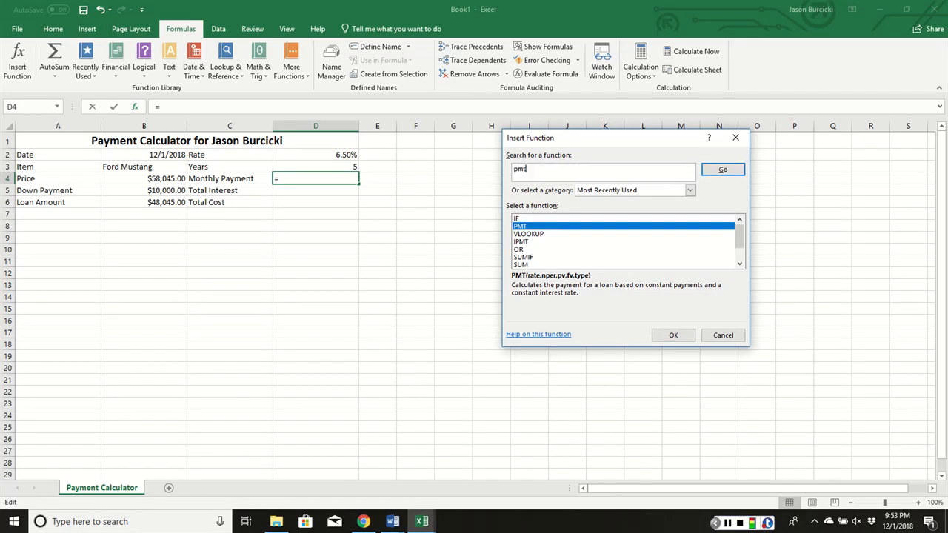
{"action": "type", "text": "mt"}
{"action": "key", "text": "Return"}
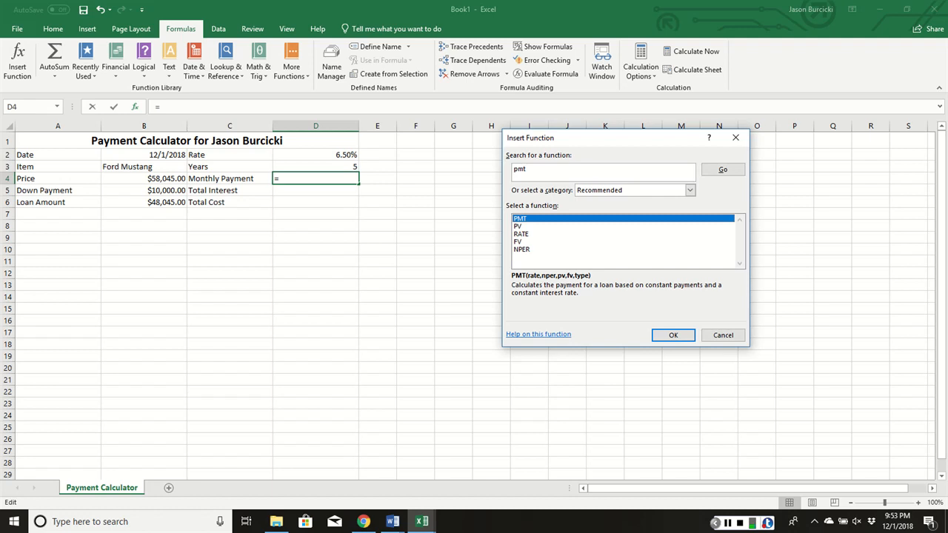
{"action": "left_click", "coordinate": [674, 335]}
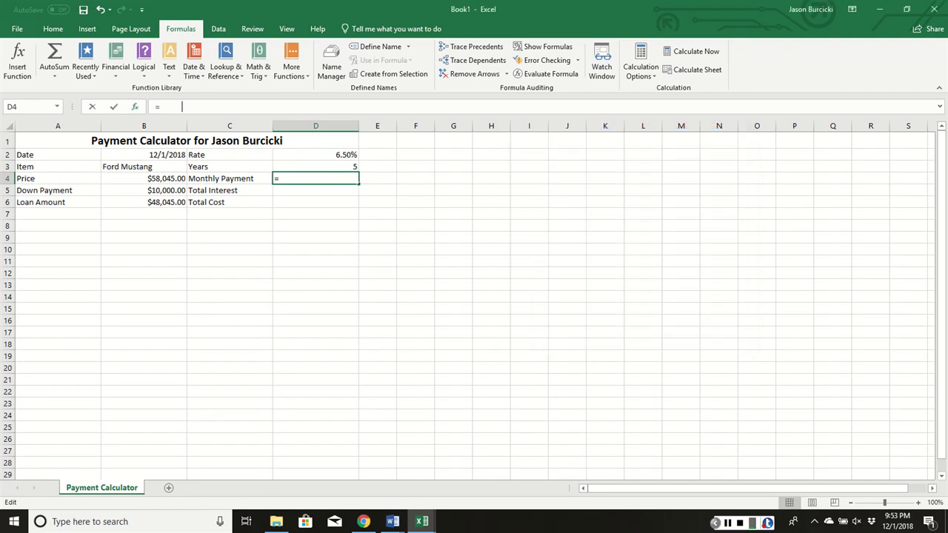
- Set the PMT function's Rate argument to D2/12 and its Nper argument to D3*12
{"action": "left_click_drag", "start_coordinate": [622, 147], "coordinate": [648, 151]}
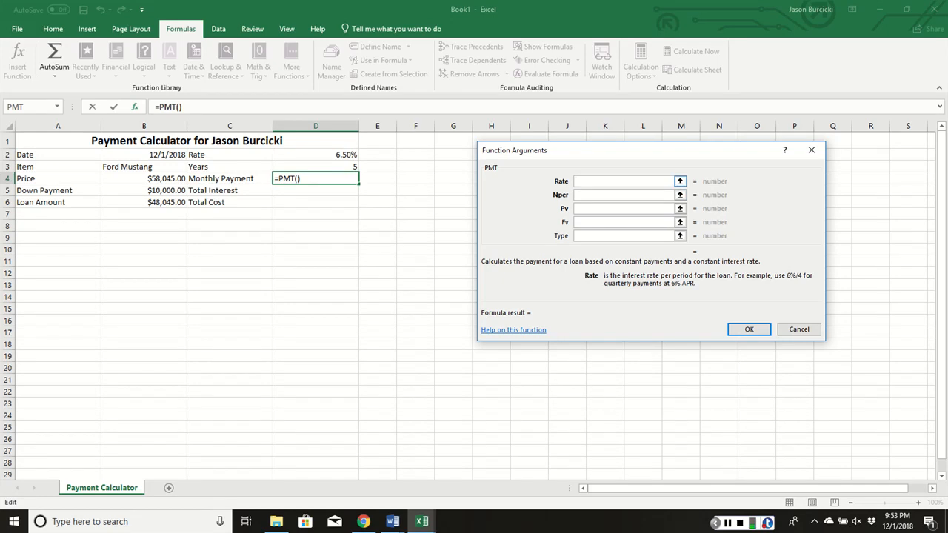
{"action": "left_click", "coordinate": [347, 156]}
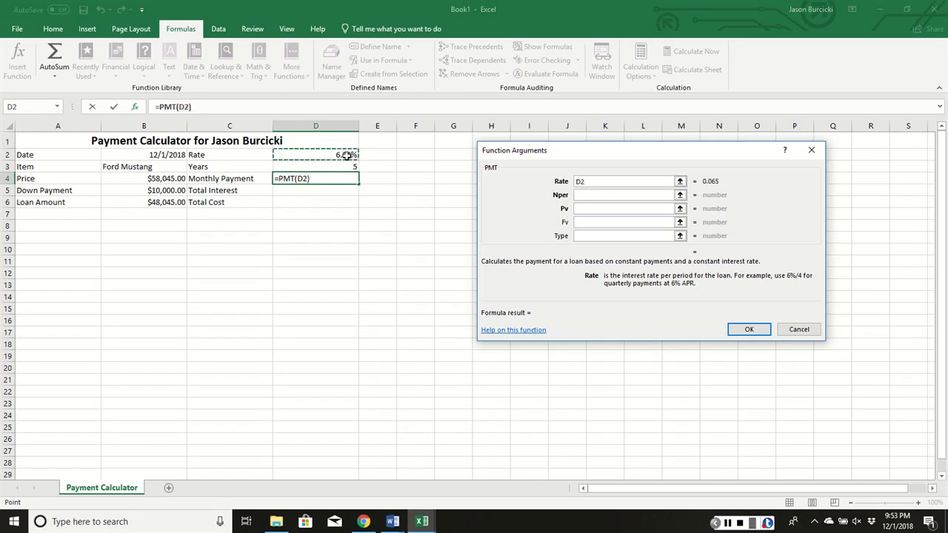
{"action": "type", "text": "/12"}
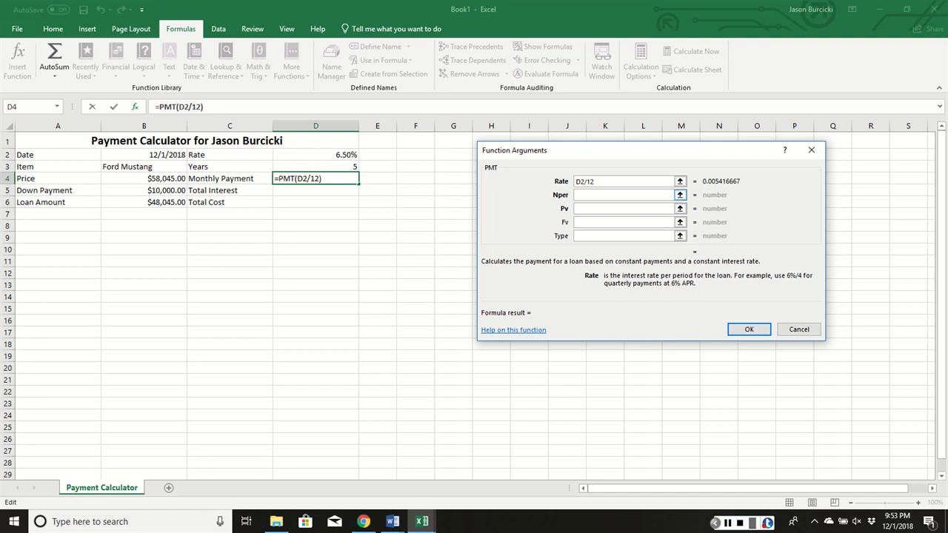
{"action": "left_click", "coordinate": [640, 195]}
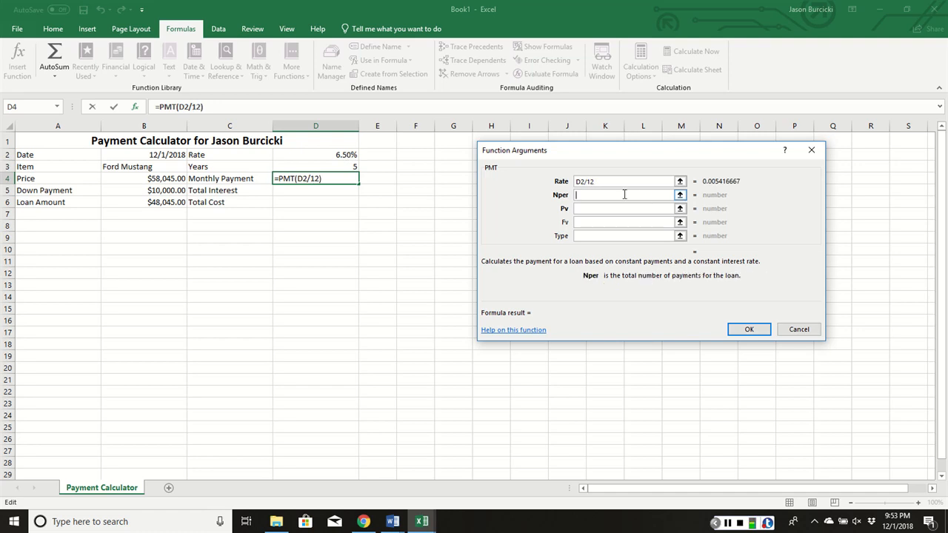
{"action": "left_click", "coordinate": [336, 168]}
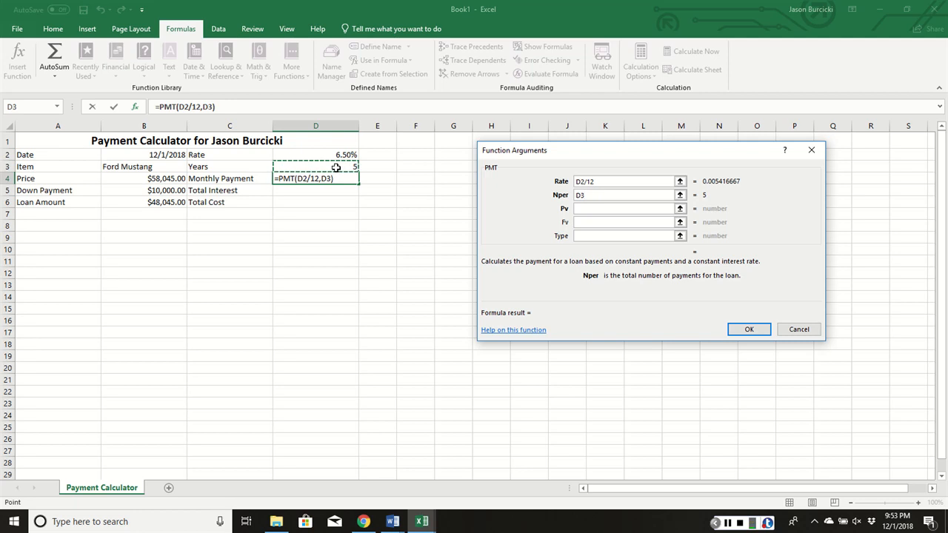
{"action": "type", "text": "*12"}
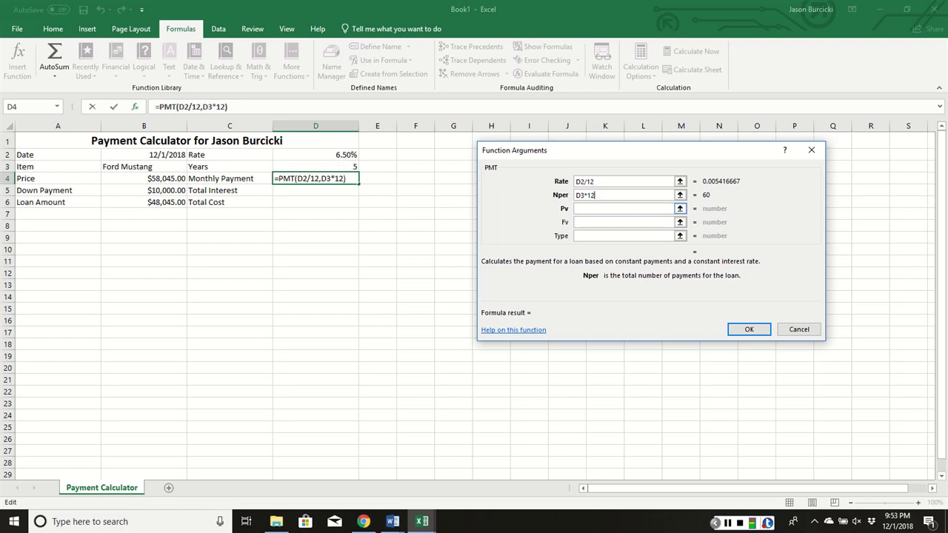
- Set the PMT function's Pv argument to -B6, the negative loan amount, and complete the formula
{"action": "left_click", "coordinate": [593, 211]}
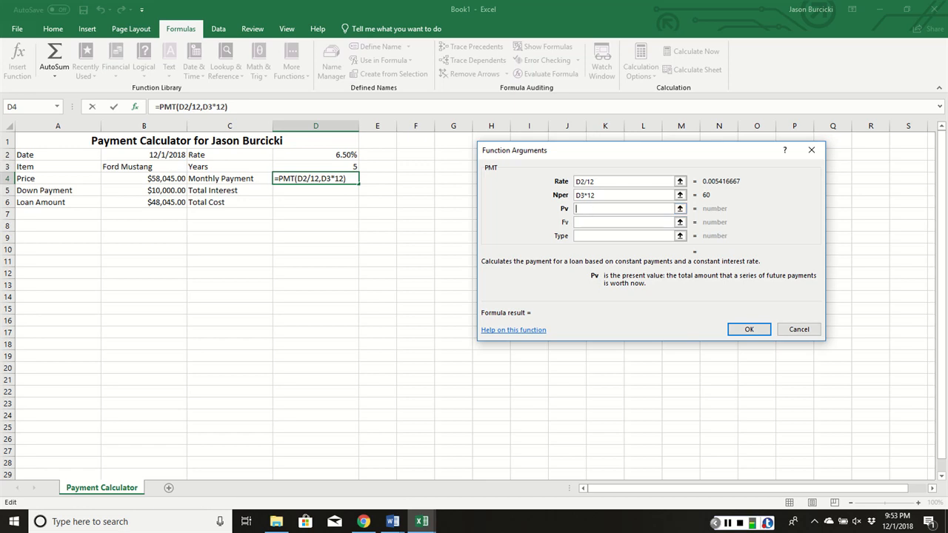
{"action": "type", "text": "-"}
{"action": "left_click", "coordinate": [162, 202]}
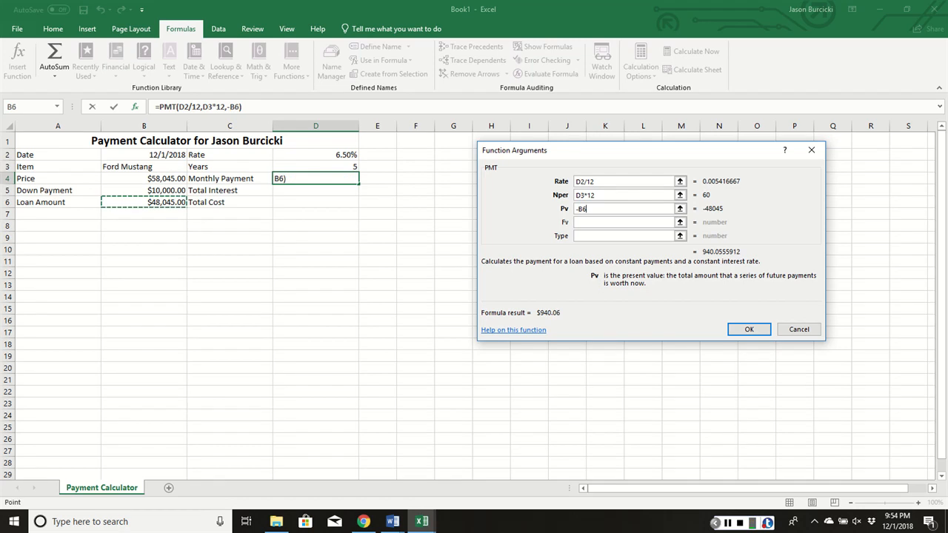
{"action": "left_click", "coordinate": [749, 329]}
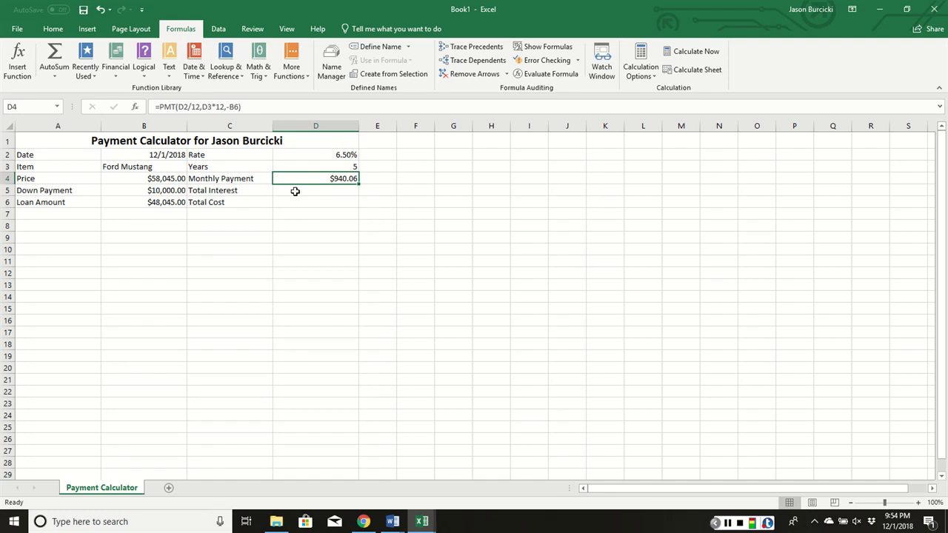
- Calculate the total interest in cell D5 with the formula =D3*12*D4-B6
{"action": "left_click", "coordinate": [295, 192]}
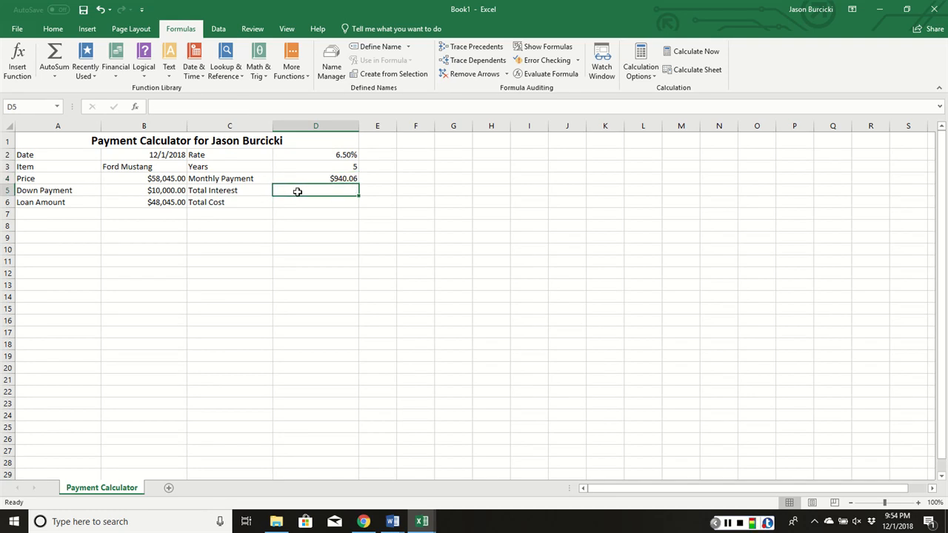
{"action": "type", "text": "="}
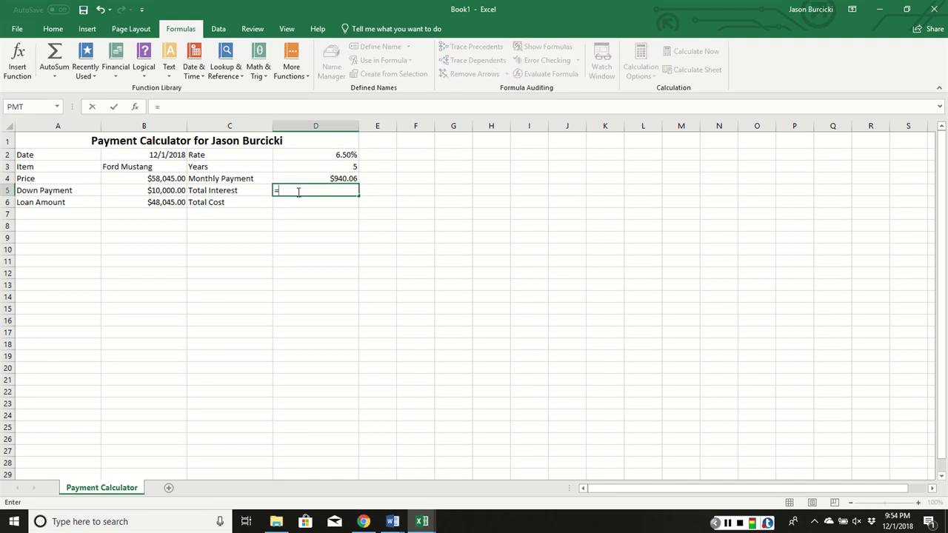
{"action": "left_click", "coordinate": [312, 152]}
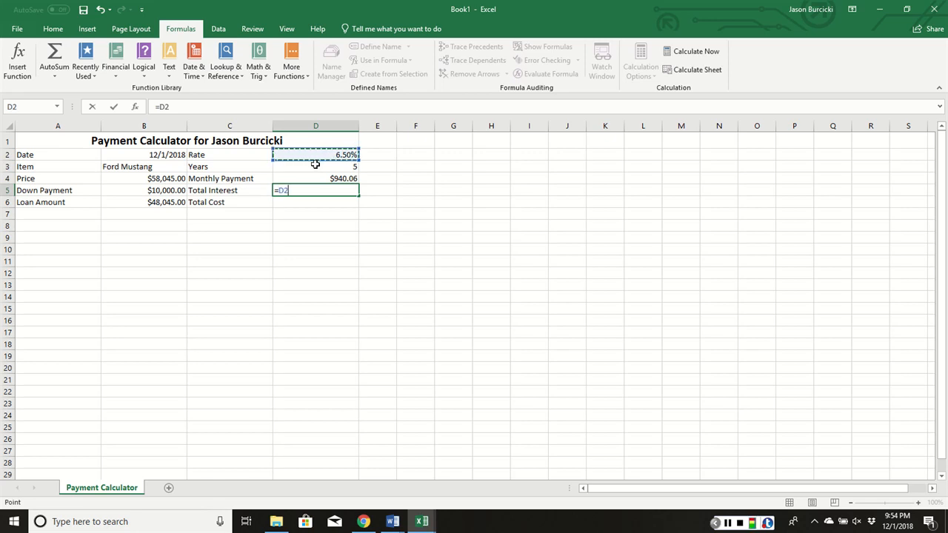
{"action": "left_click", "coordinate": [316, 165]}
{"action": "type", "text": "*12*"}
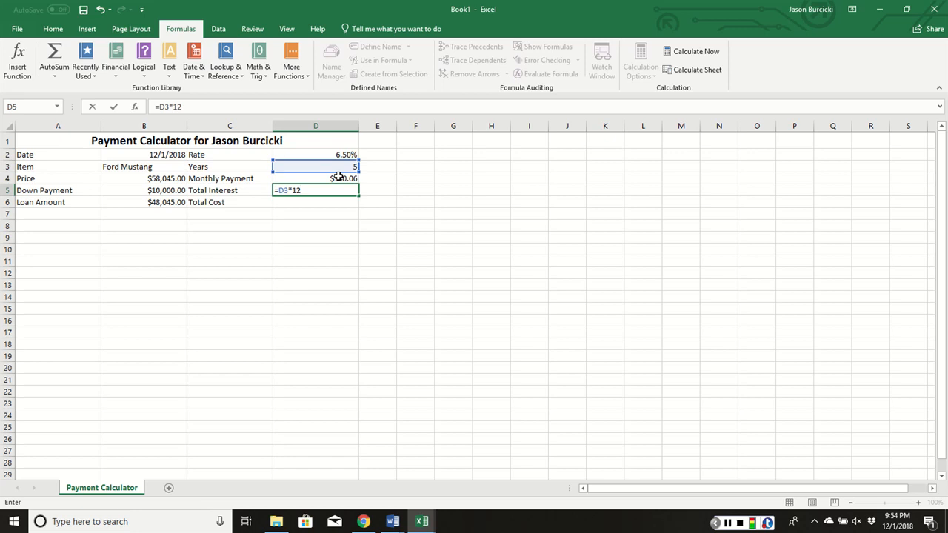
{"action": "left_click", "coordinate": [307, 177]}
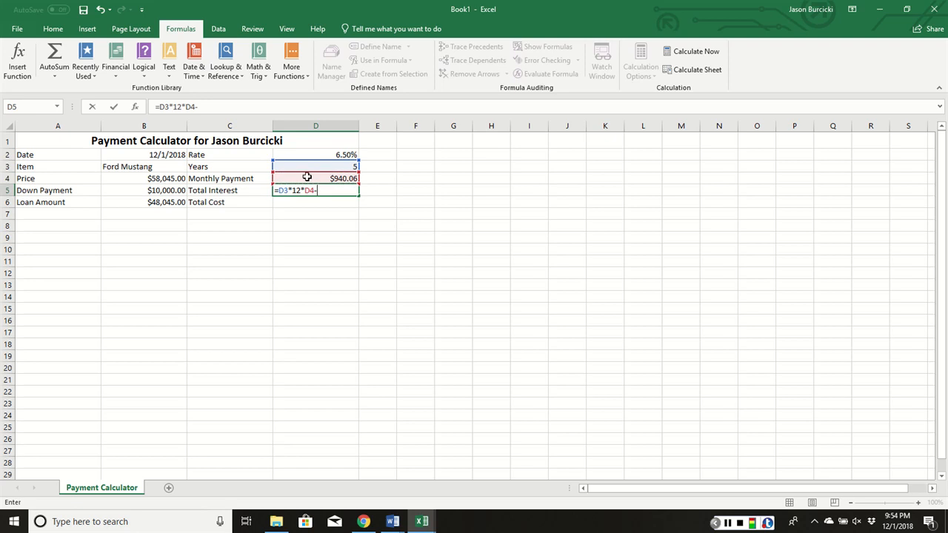
{"action": "left_click", "coordinate": [161, 203]}
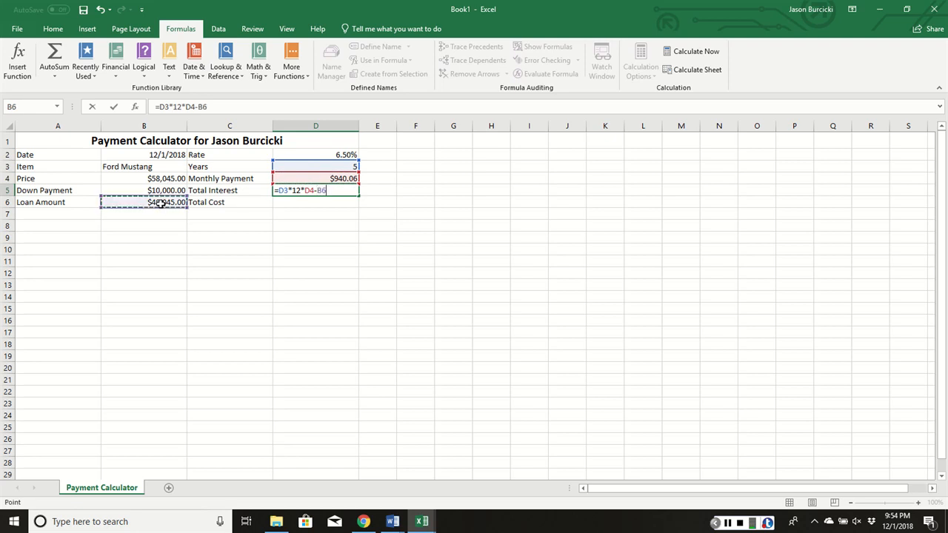
{"action": "key", "text": "Return"}
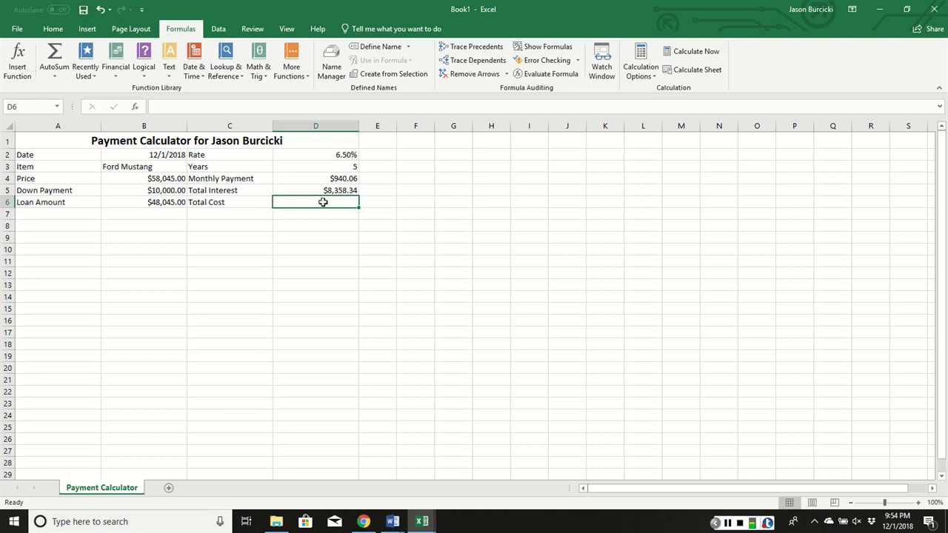
- Calculate the total cost in cell D6 with the formula =B6+D5, adding the loan amount and total interest
{"action": "type", "text": "="}
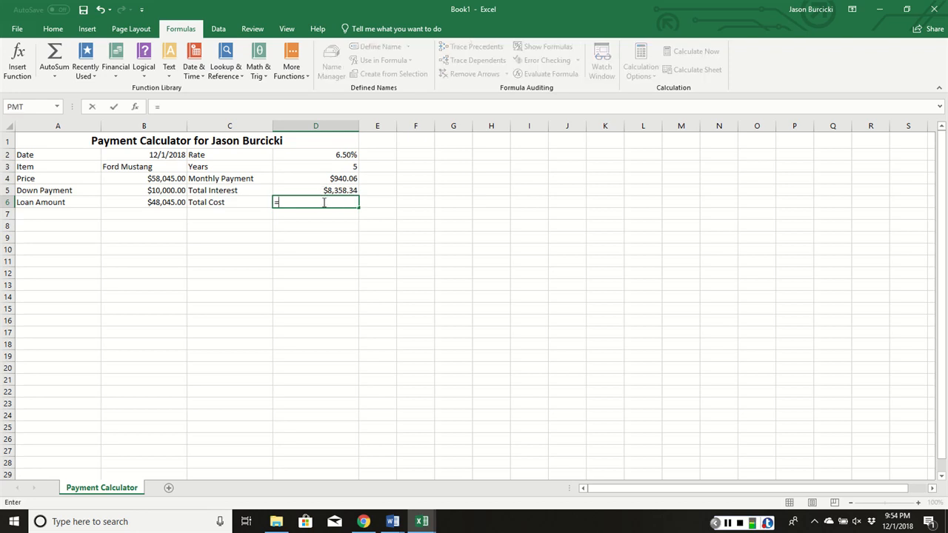
{"action": "left_click", "coordinate": [169, 201]}
{"action": "type", "text": "+"}
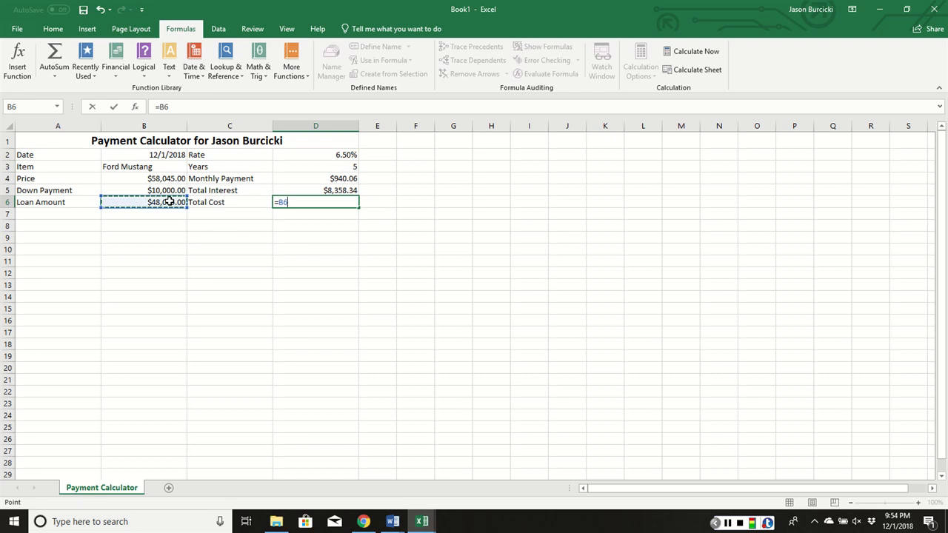
{"action": "left_click", "coordinate": [289, 192]}
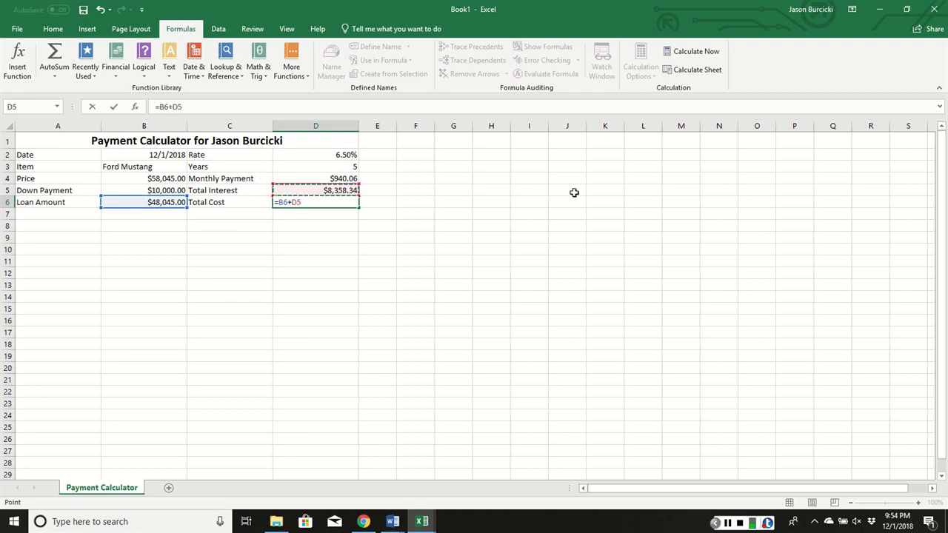
{"action": "key", "text": "Return"}
{"action": "left_click", "coordinate": [378, 231]}
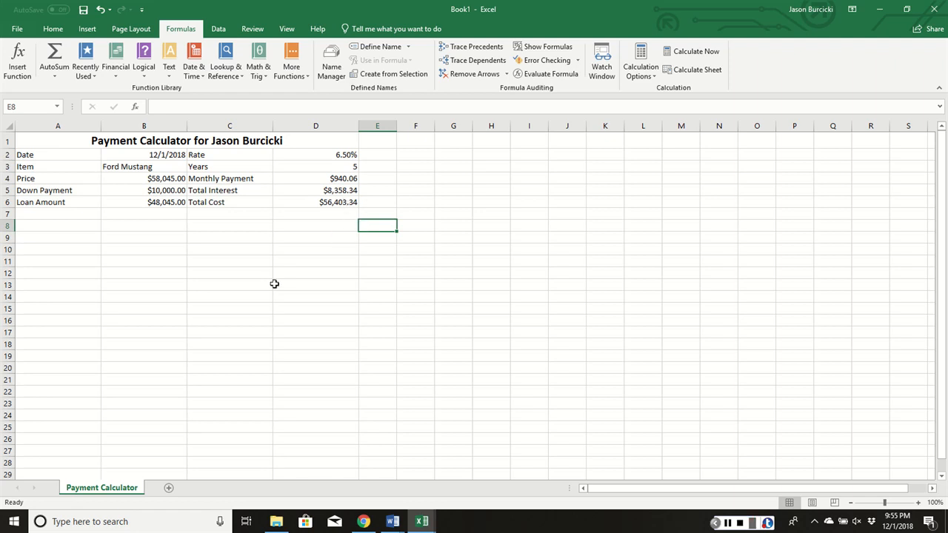
- Define the name Monthly_Payment with Workbook scope for the range C4:D6 on the Payment Calculator sheet
{"action": "left_click", "coordinate": [226, 178]}
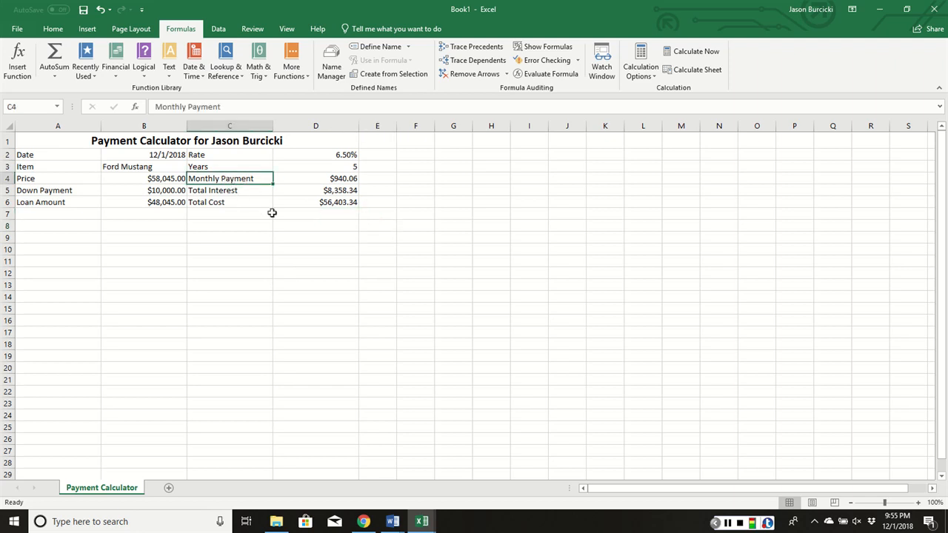
{"action": "left_click_drag", "start_coordinate": [301, 181], "coordinate": [317, 195]}
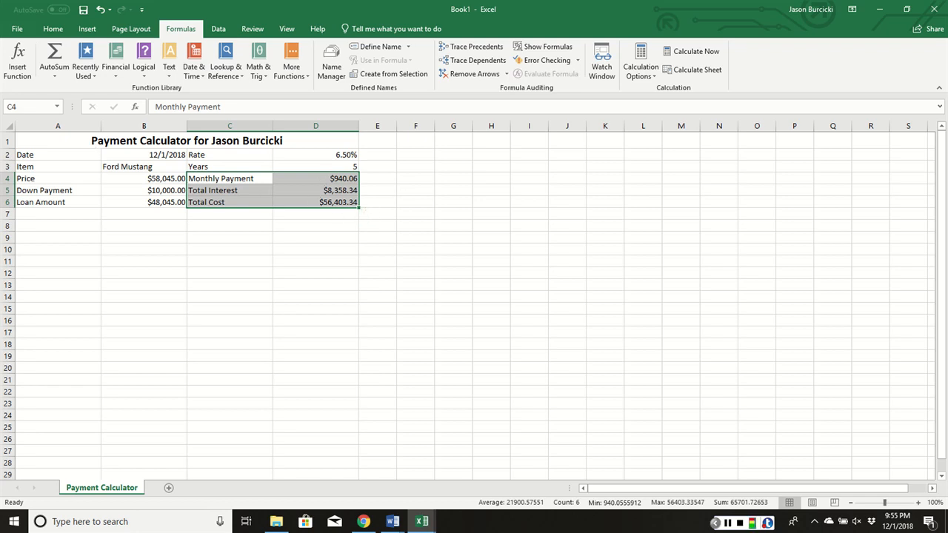
{"action": "left_click", "coordinate": [380, 46]}
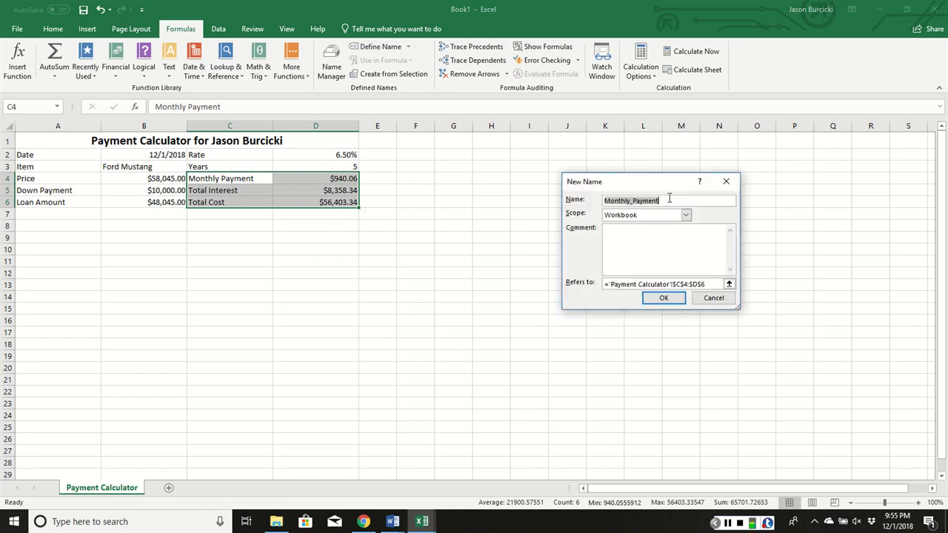
{"action": "left_click_drag", "start_coordinate": [652, 181], "coordinate": [568, 169]}
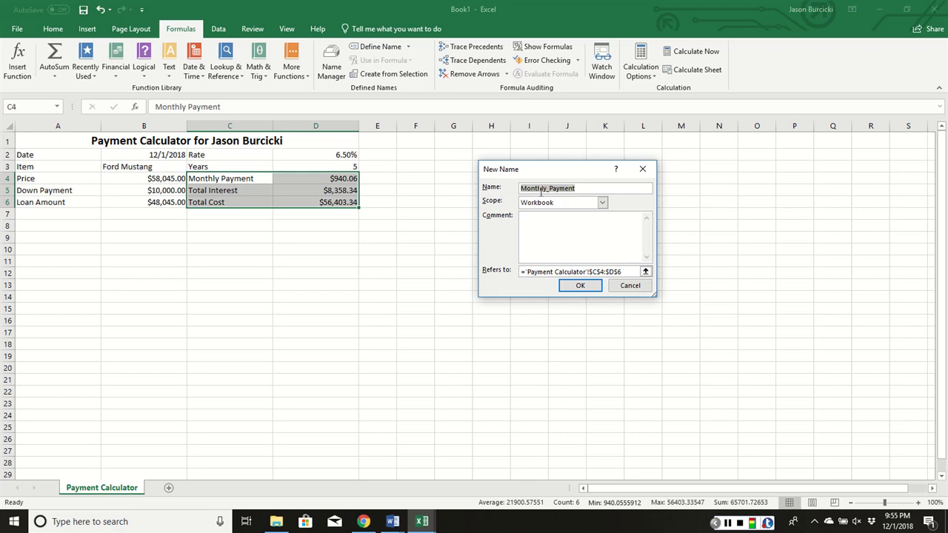
{"action": "left_click", "coordinate": [580, 286]}
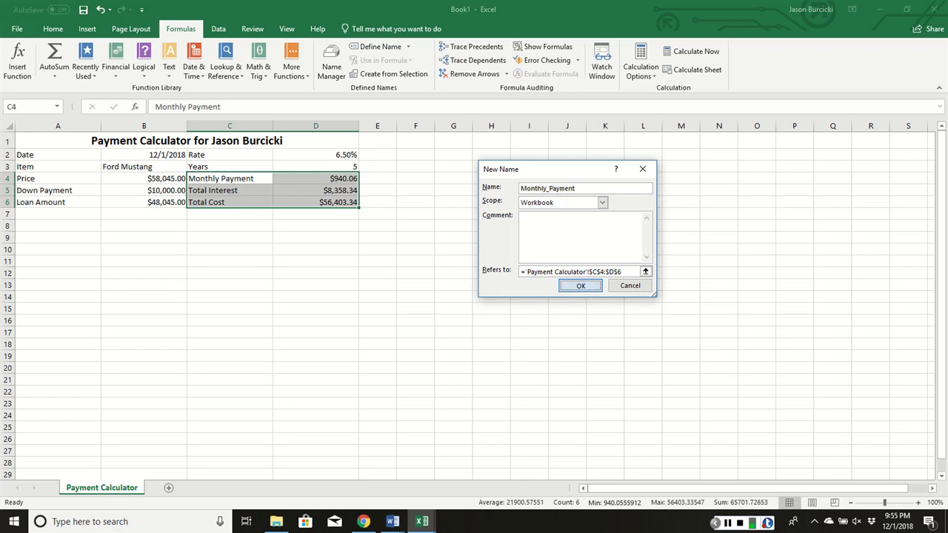
- Move the red car picture below the loan table to start at row 9, and stretch it wider into column C
{"action": "key", "text": "alt+Tab"}
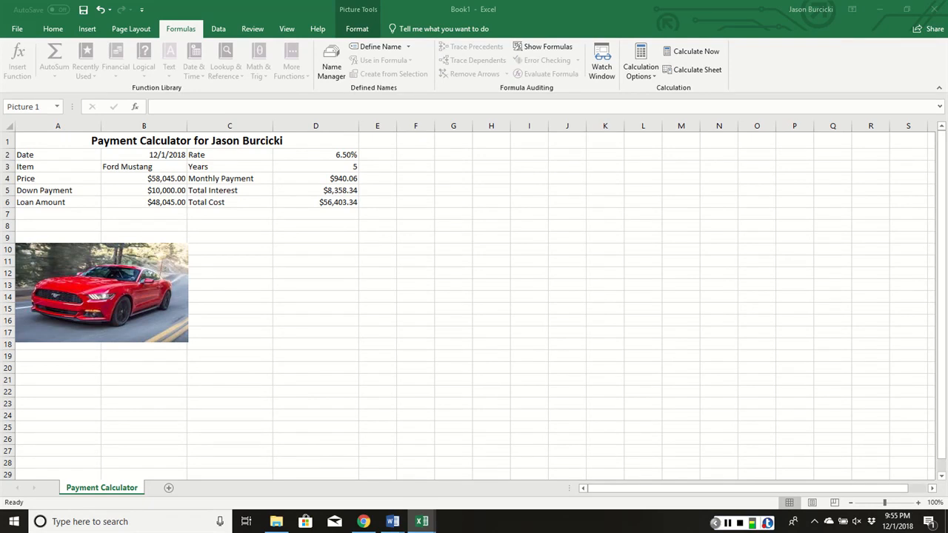
{"action": "left_click", "coordinate": [63, 257]}
{"action": "left_click_drag", "start_coordinate": [63, 254], "coordinate": [72, 249]}
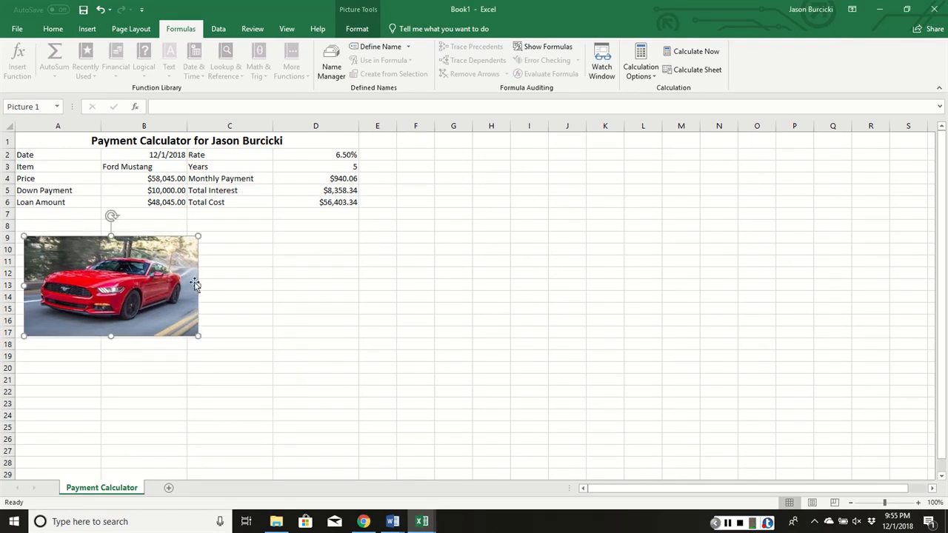
{"action": "mouse_move", "coordinate": [198, 338]}
{"action": "left_mouse_down"}
{"action": "mouse_move", "coordinate": [199, 364]}
{"action": "mouse_move", "coordinate": [190, 332]}
{"action": "left_mouse_up"}
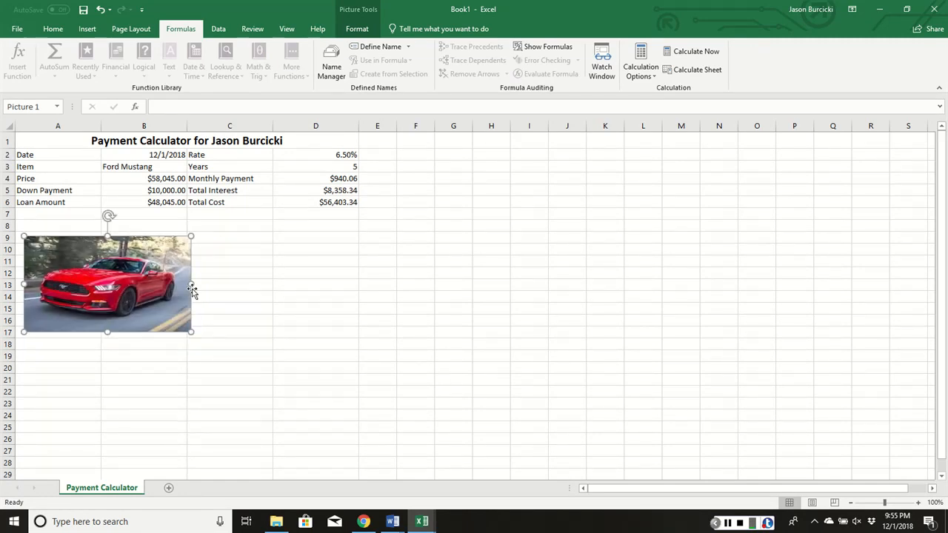
{"action": "left_click_drag", "start_coordinate": [192, 284], "coordinate": [239, 296]}
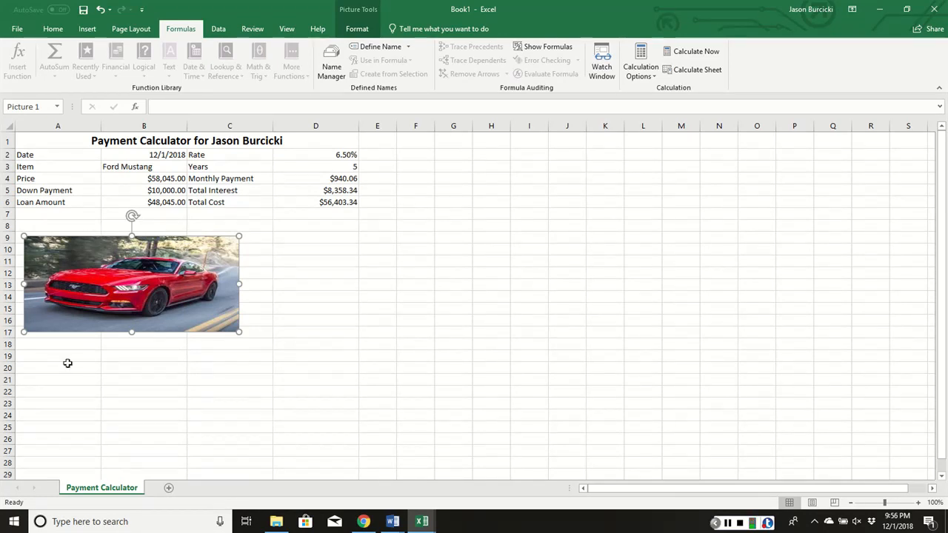
- Enter "Prepared by" followed by the preparer's full name in cell A21
{"action": "left_click", "coordinate": [32, 381]}
{"action": "type", "text": "Preapr"}
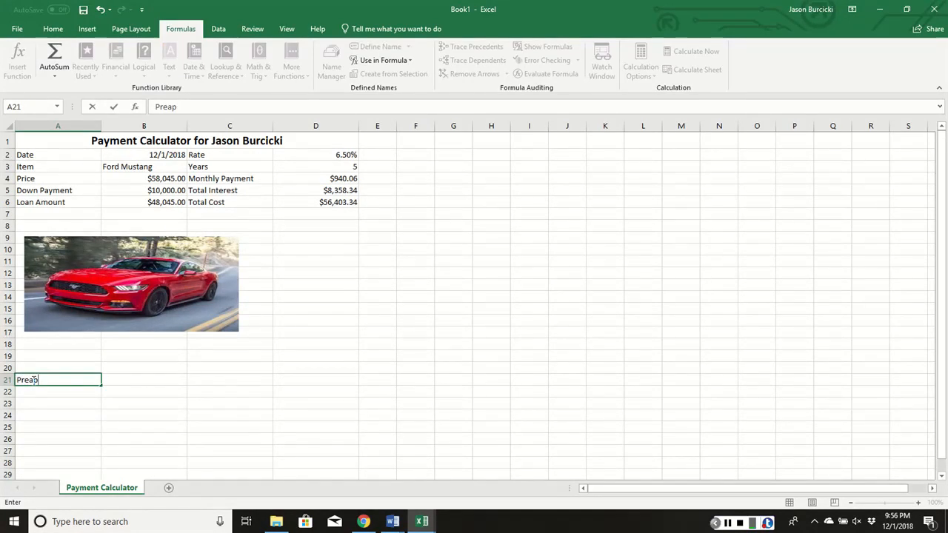
{"action": "key", "text": "BackSpace"}
{"action": "key", "text": "BackSpace"}
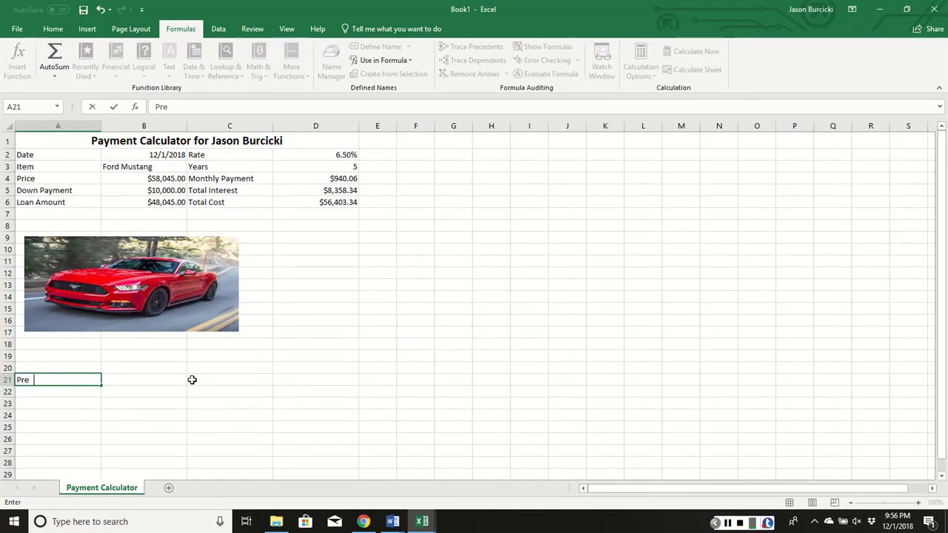
{"action": "type", "text": "pared by Jaso"}
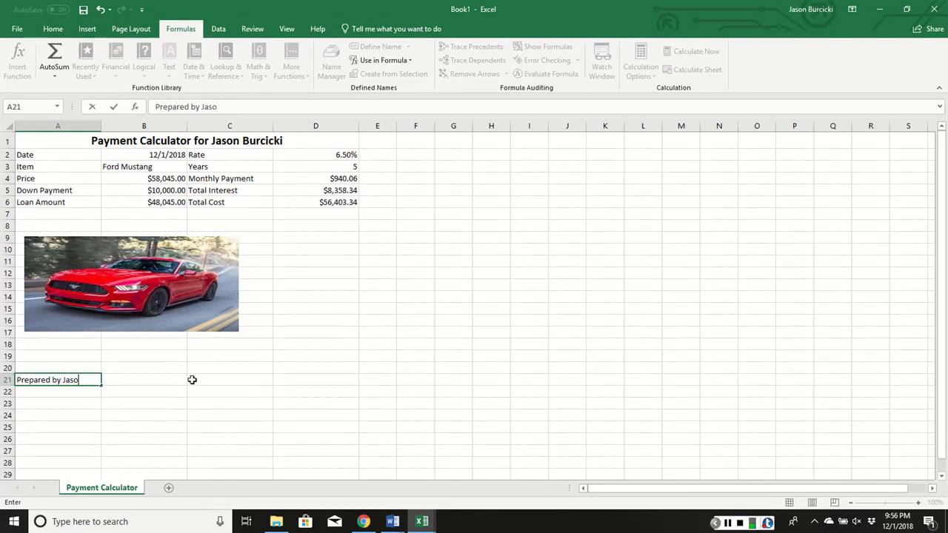
{"action": "type", "text": "n Burcicki"}
{"action": "key", "text": "Return"}
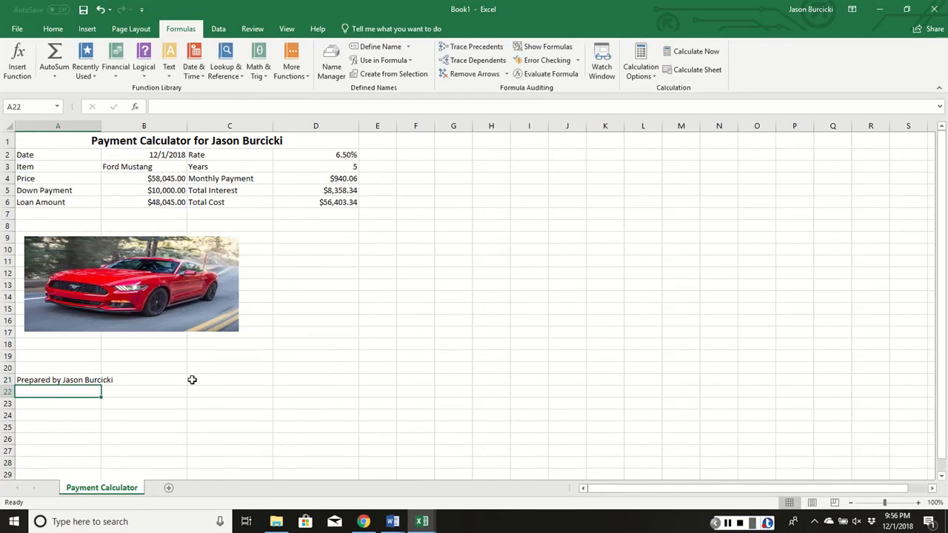
- Format the "Prepared by" text in cell A21 as italic at font size 9
{"action": "left_click", "coordinate": [51, 379]}
{"action": "left_click", "coordinate": [53, 28]}
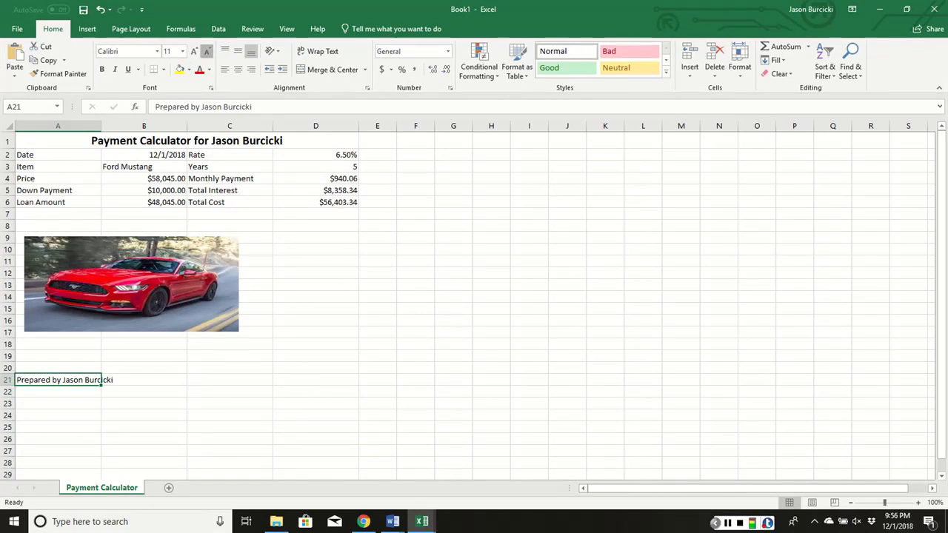
{"action": "left_click", "coordinate": [206, 51]}
{"action": "left_click", "coordinate": [207, 51]}
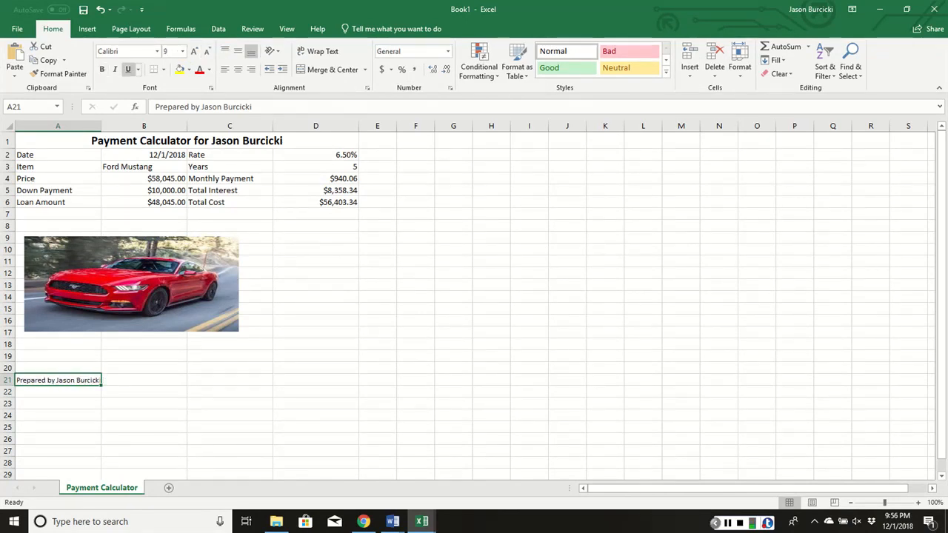
{"action": "left_click", "coordinate": [115, 69]}
{"action": "left_click", "coordinate": [117, 392]}
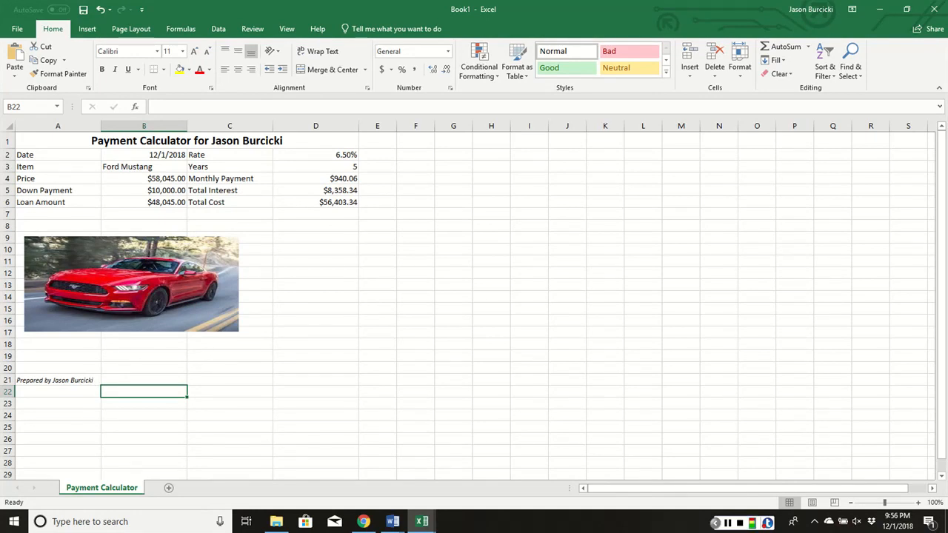
- Add a new worksheet after Payment Calculator and rename it Budget
{"action": "left_click", "coordinate": [169, 487]}
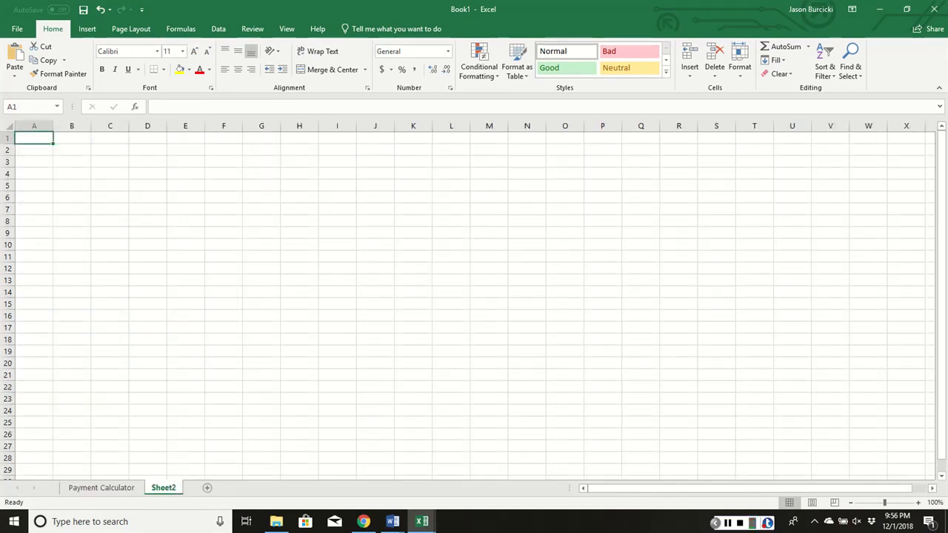
{"action": "right_click", "coordinate": [165, 488]}
{"action": "left_click", "coordinate": [203, 377]}
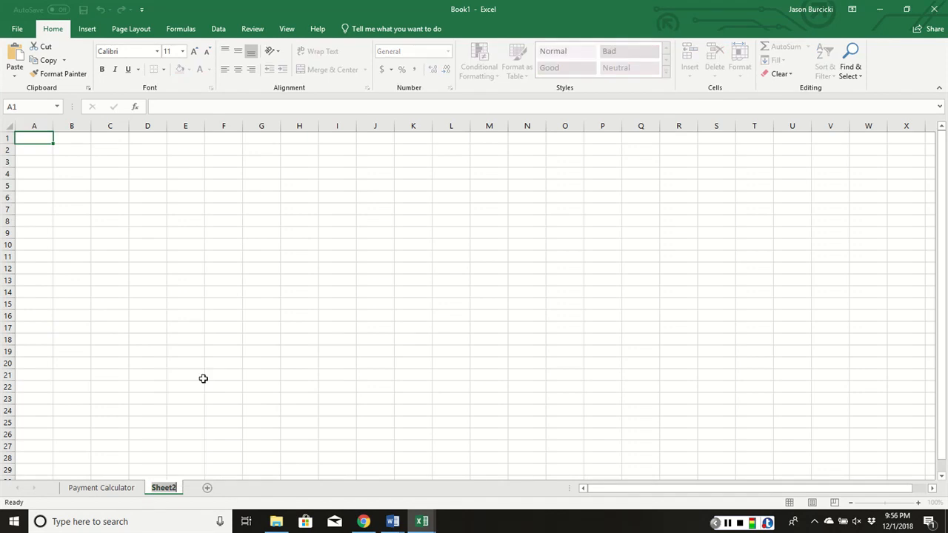
{"action": "type", "text": "Budget"}
{"action": "left_click", "coordinate": [209, 387]}
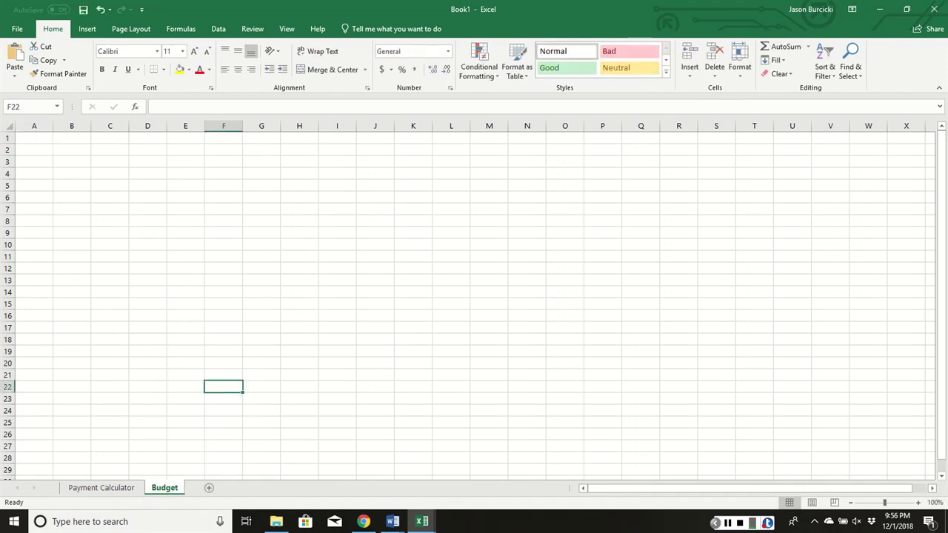
- Set the Budget sheet's tab color to the standard green
{"action": "right_click", "coordinate": [166, 488]}
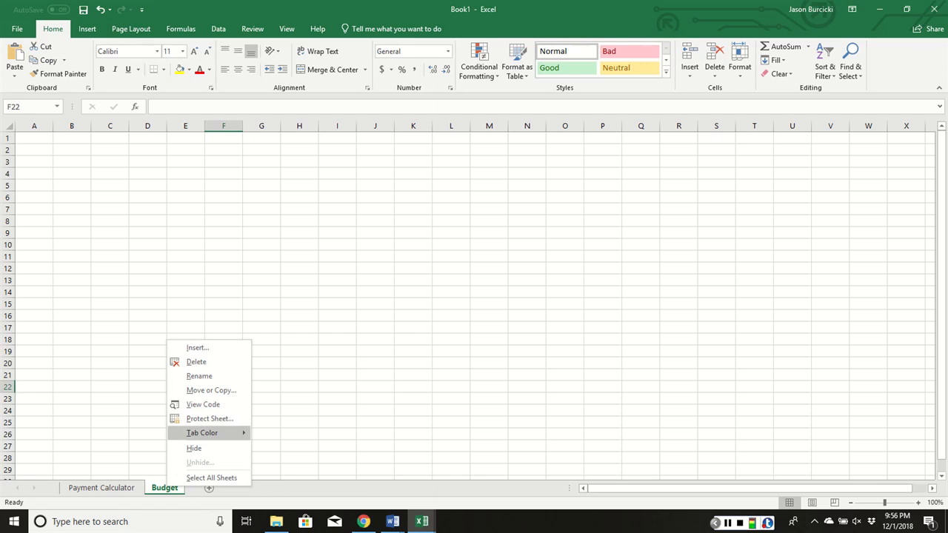
{"action": "mouse_move", "coordinate": [208, 433]}
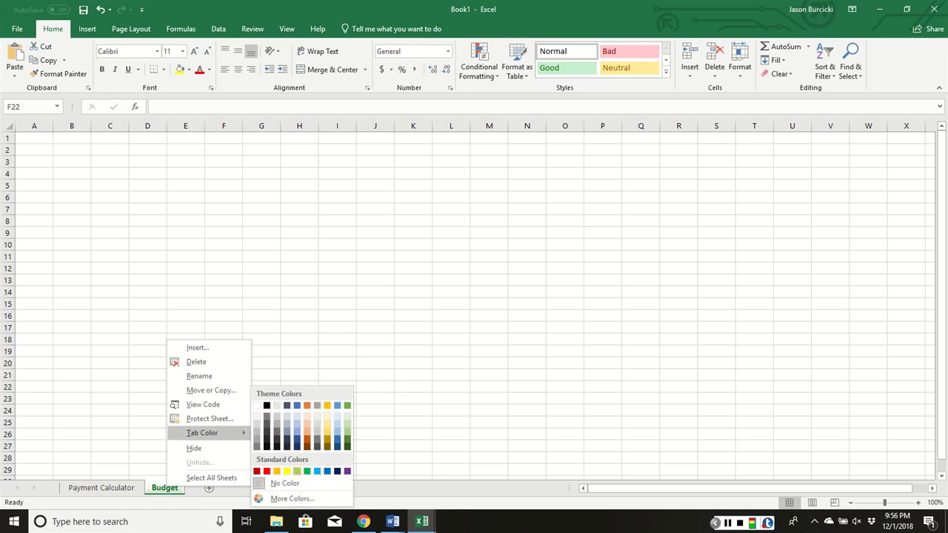
{"action": "key", "text": "Escape"}
{"action": "key", "text": "Escape"}
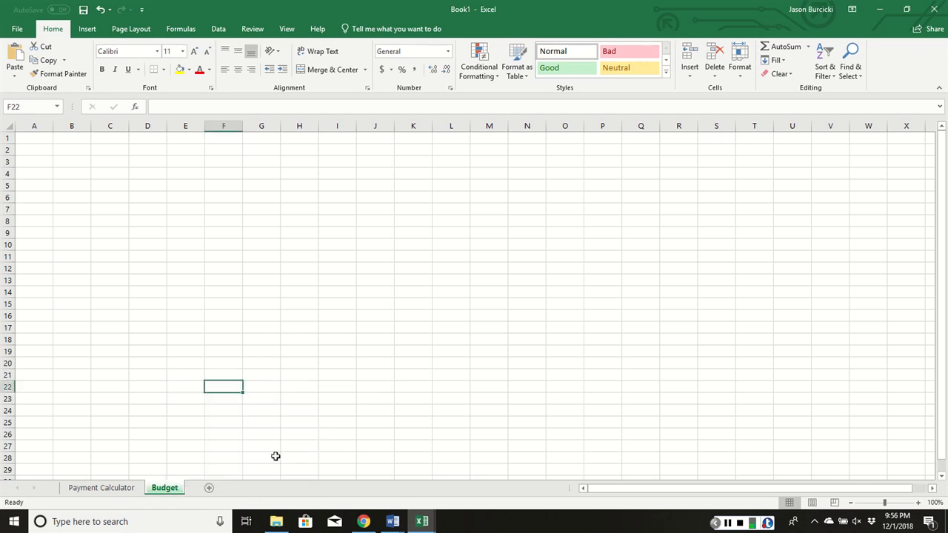
{"action": "left_click", "coordinate": [276, 457]}
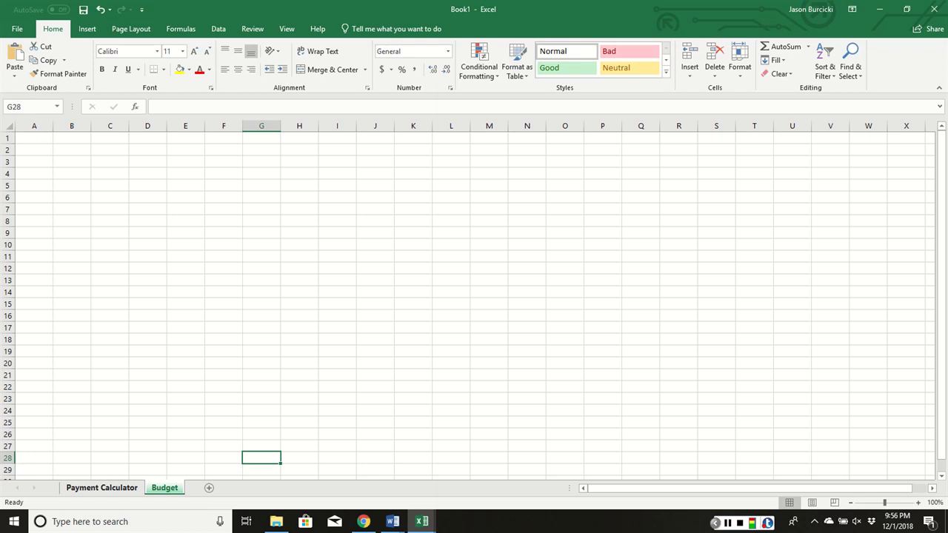
- Set the Payment Calculator sheet's tab color to the standard dark blue
{"action": "right_click", "coordinate": [122, 487]}
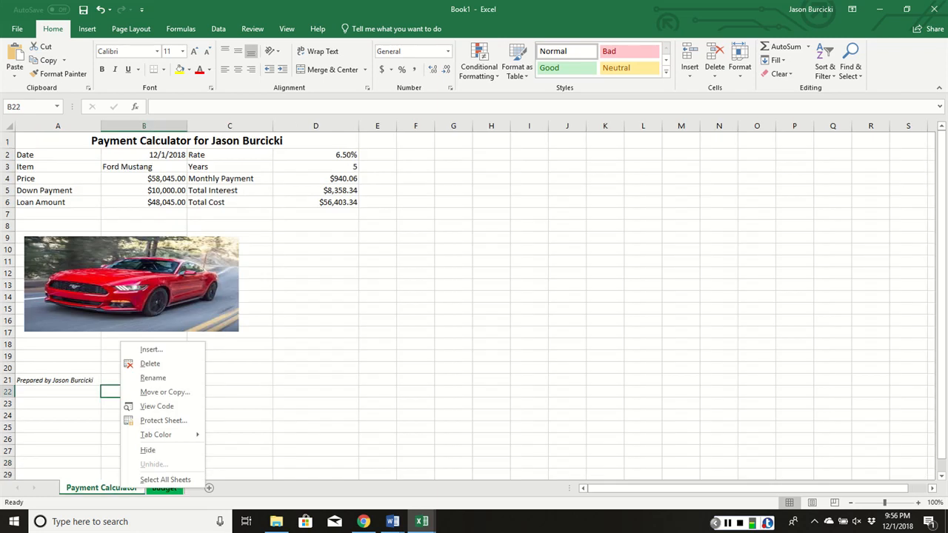
{"action": "mouse_move", "coordinate": [159, 434]}
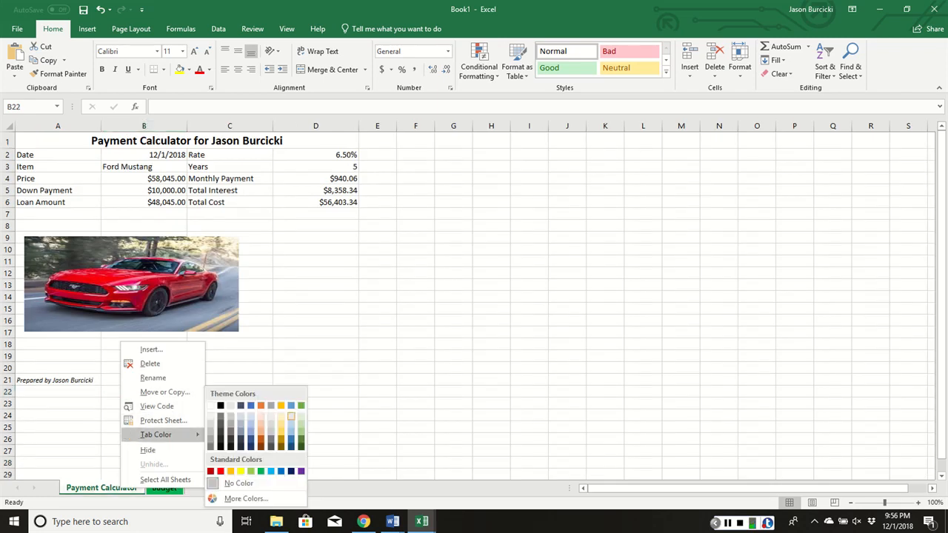
{"action": "left_click", "coordinate": [290, 472]}
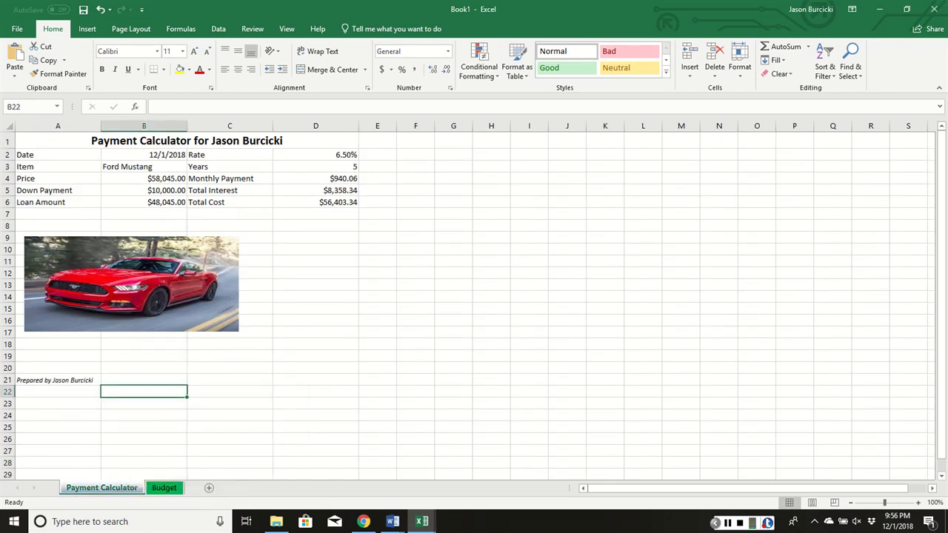
- Merge and center cells A1:B1 on the Budget sheet and enter the title "Monthyl Budget for" followed by the owner's full name
{"action": "left_click", "coordinate": [164, 487]}
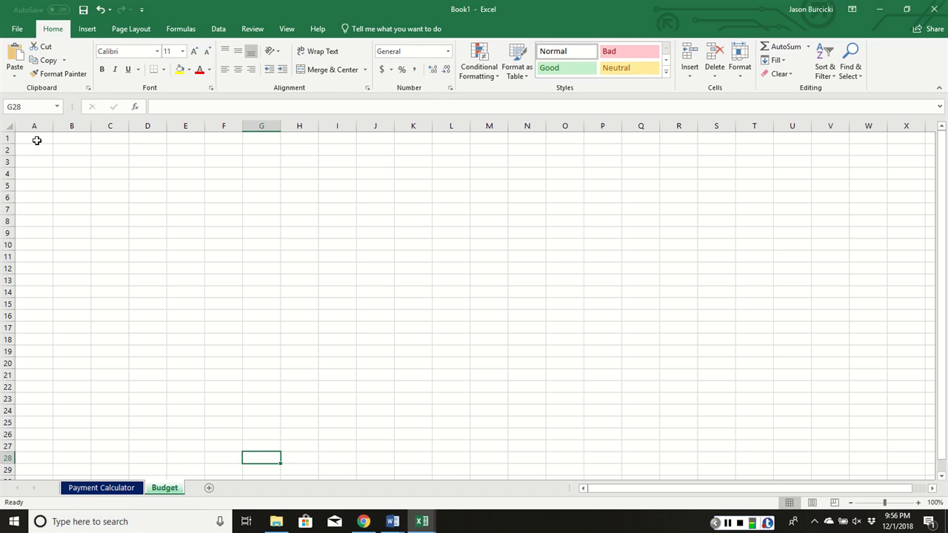
{"action": "left_click_drag", "start_coordinate": [36, 140], "coordinate": [71, 136]}
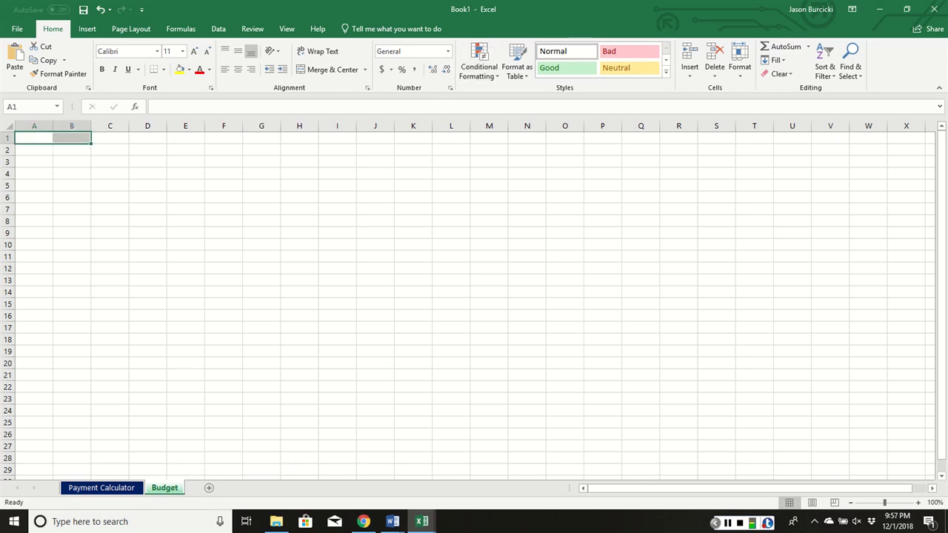
{"action": "left_click", "coordinate": [332, 70]}
{"action": "type", "text": "Monthy"}
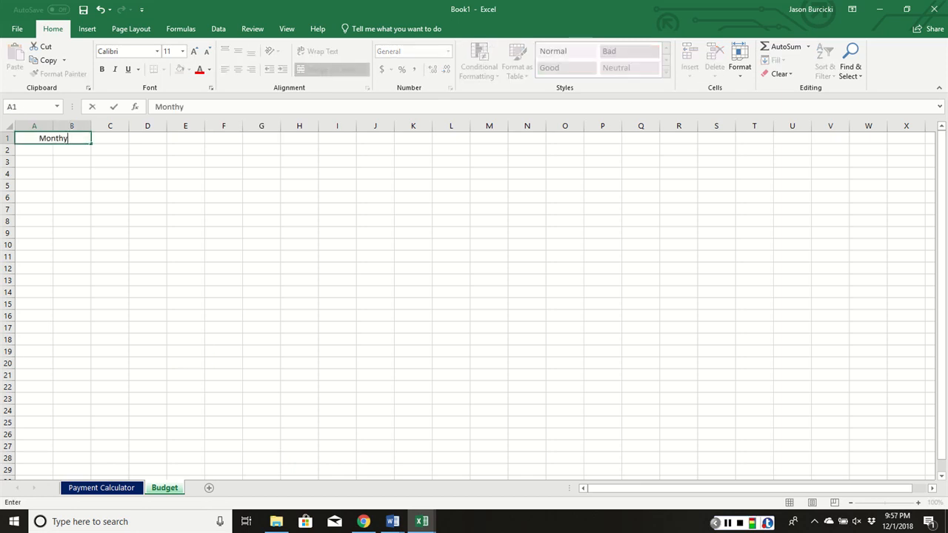
{"action": "type", "text": "l Budget for"}
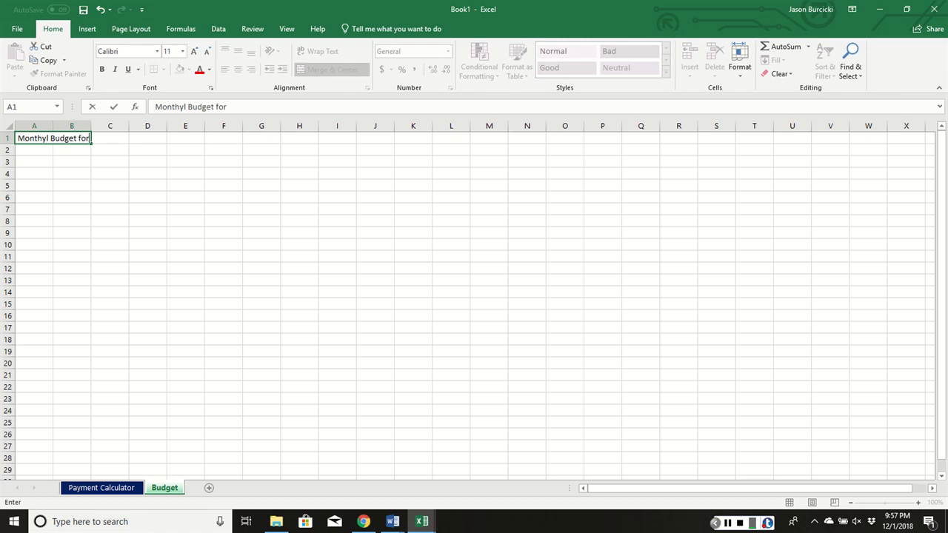
{"action": "type", "text": " Jason Bur"}
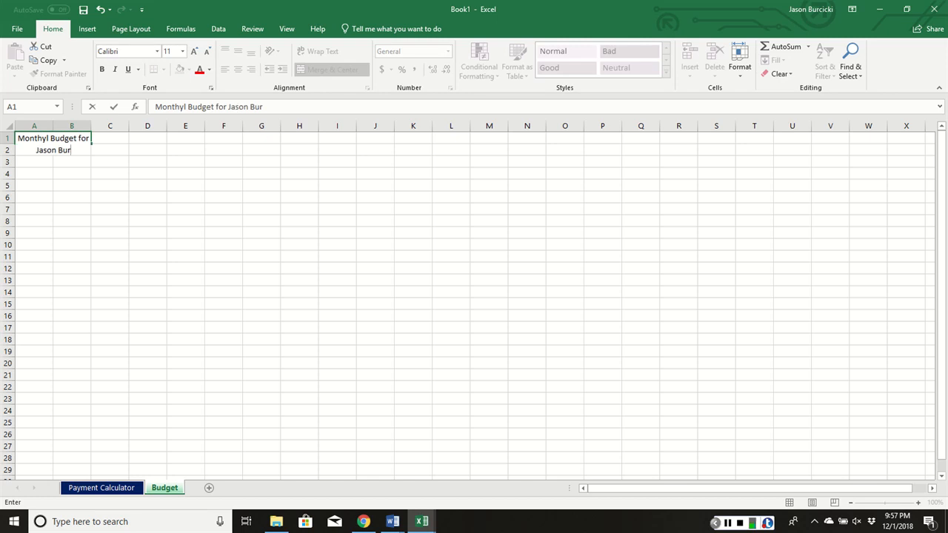
{"action": "type", "text": "ckiki"}
{"action": "key", "text": "Return"}
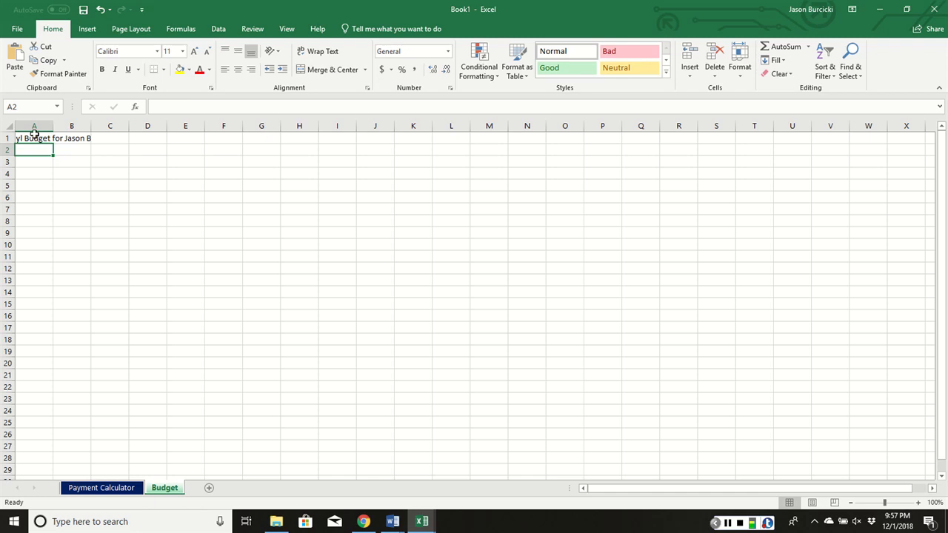
- Increase the A1 title's font size to 12 and set the width of columns A and B to 20
{"action": "left_click", "coordinate": [36, 138]}
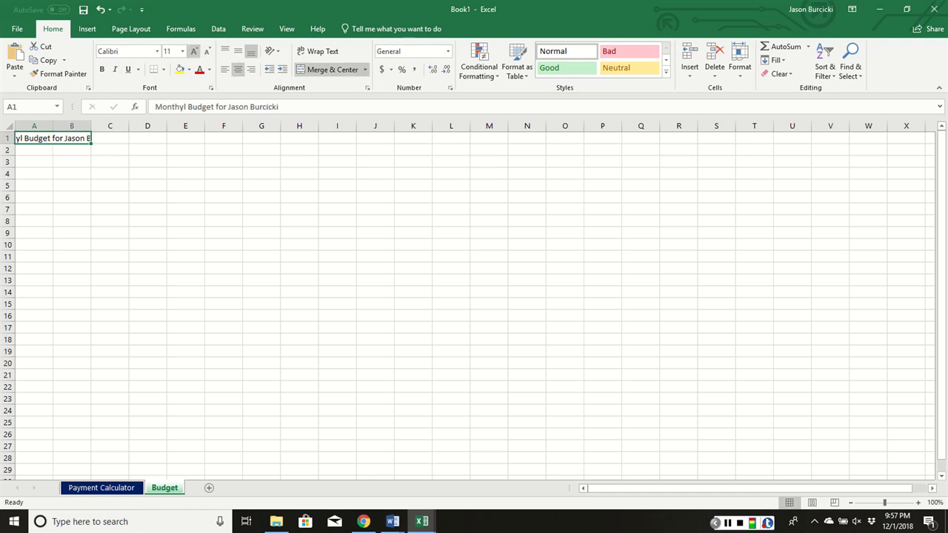
{"action": "left_click", "coordinate": [194, 51]}
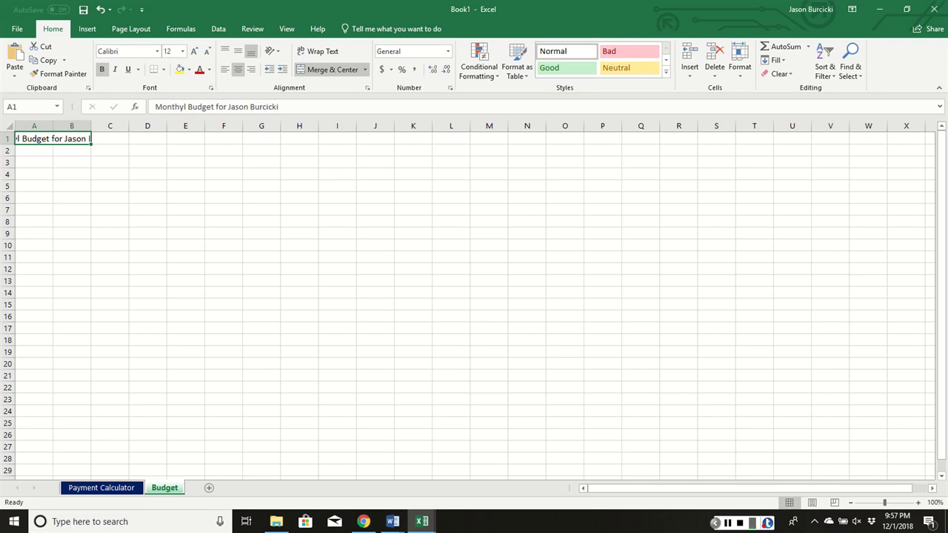
{"action": "left_click", "coordinate": [42, 127]}
{"action": "left_click_drag", "start_coordinate": [42, 126], "coordinate": [72, 127]}
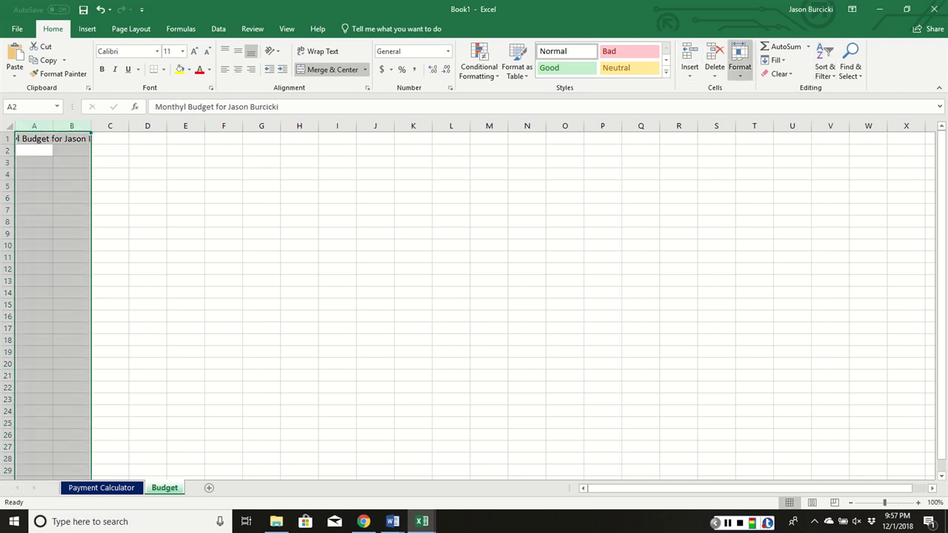
{"action": "left_click", "coordinate": [740, 66]}
{"action": "left_click", "coordinate": [773, 132]}
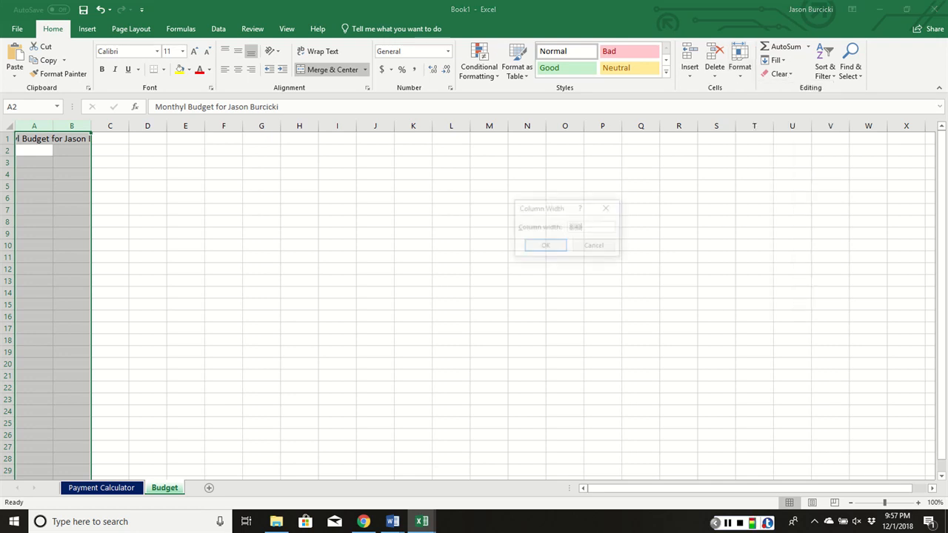
{"action": "type", "text": "2"}
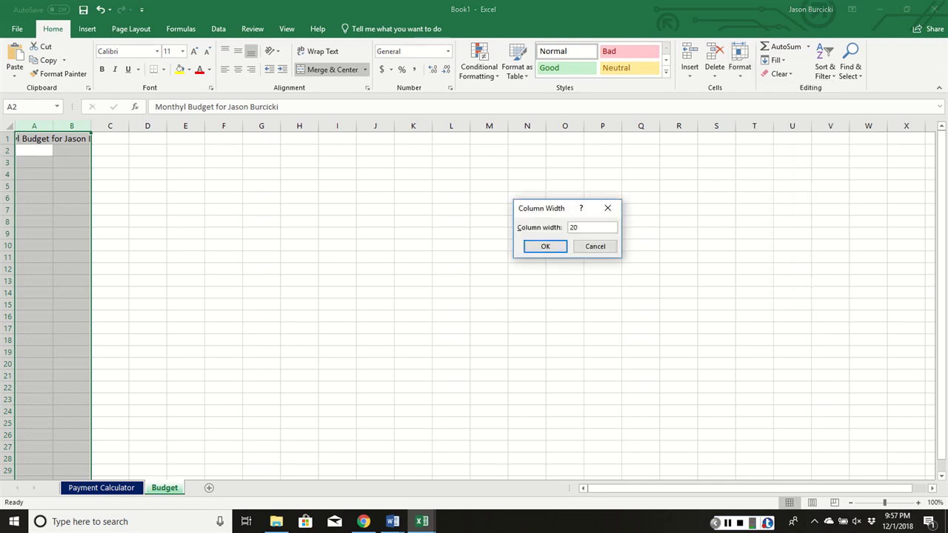
{"action": "type", "text": "0"}
{"action": "left_click", "coordinate": [545, 246]}
{"action": "left_click", "coordinate": [163, 186]}
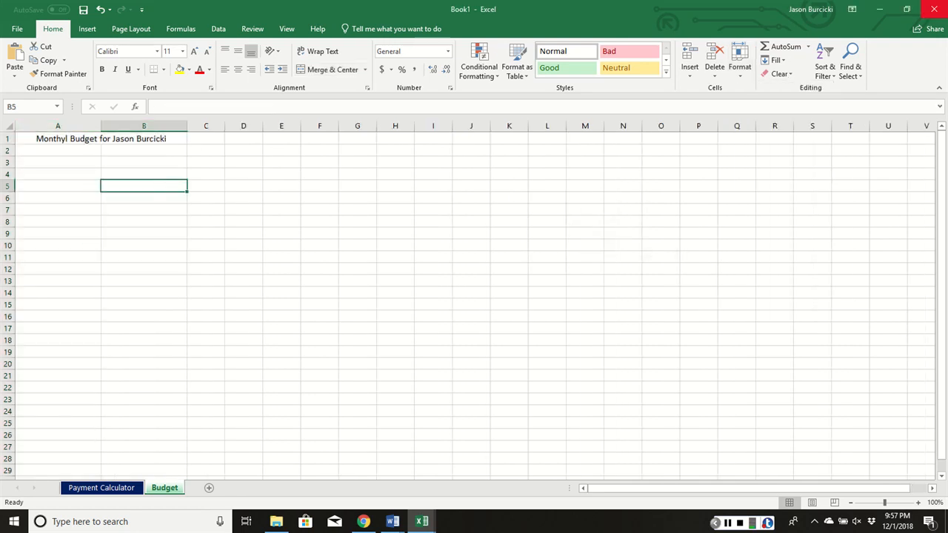
{"action": "key", "text": "alt+Tab"}
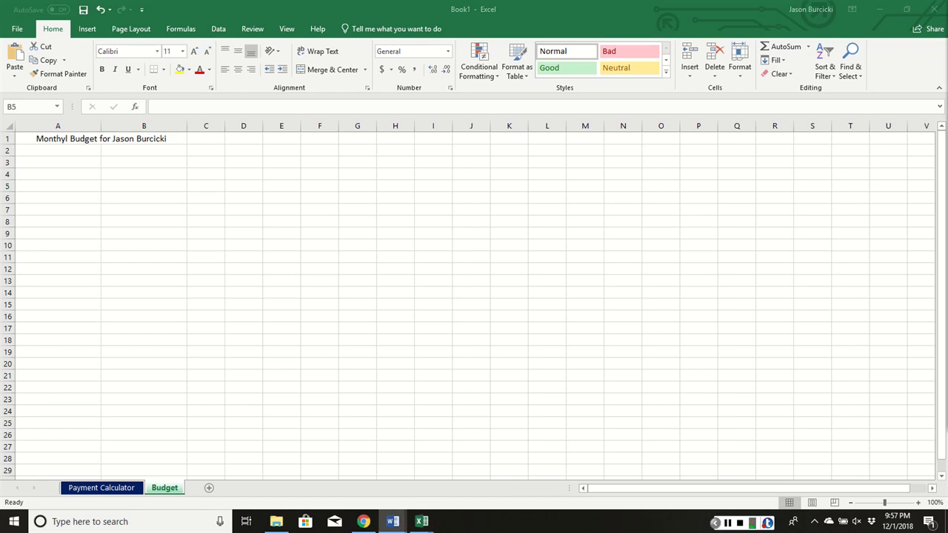
{"action": "key", "text": "alt+Tab"}
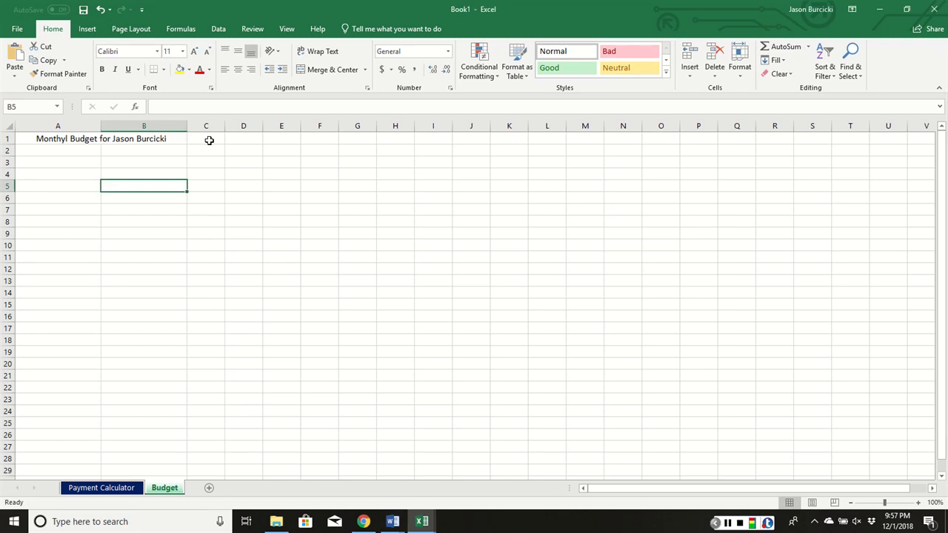
- Enter the heading "Engineering" in cell C1 of the Budget sheet
{"action": "left_click", "coordinate": [210, 140]}
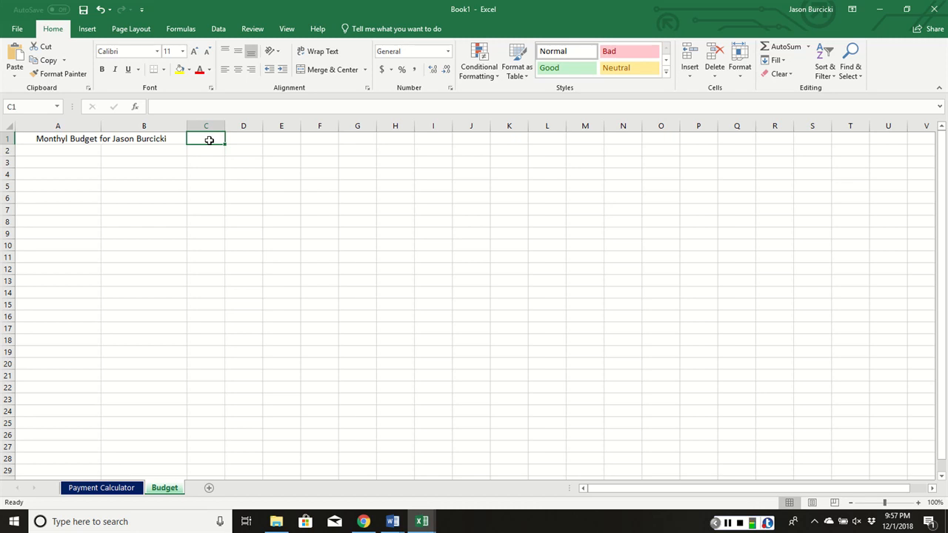
{"action": "type", "text": "Engi"}
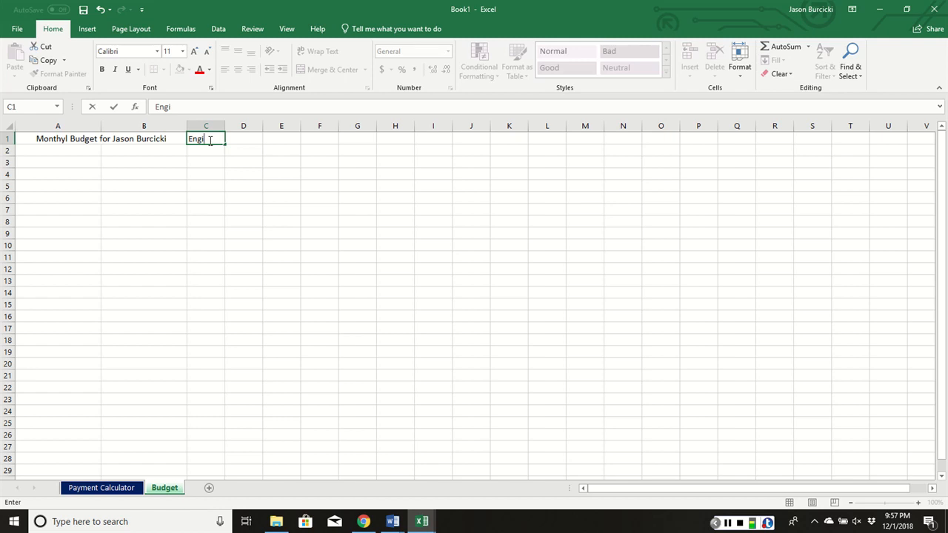
{"action": "type", "text": "neering"}
{"action": "left_click", "coordinate": [198, 152]}
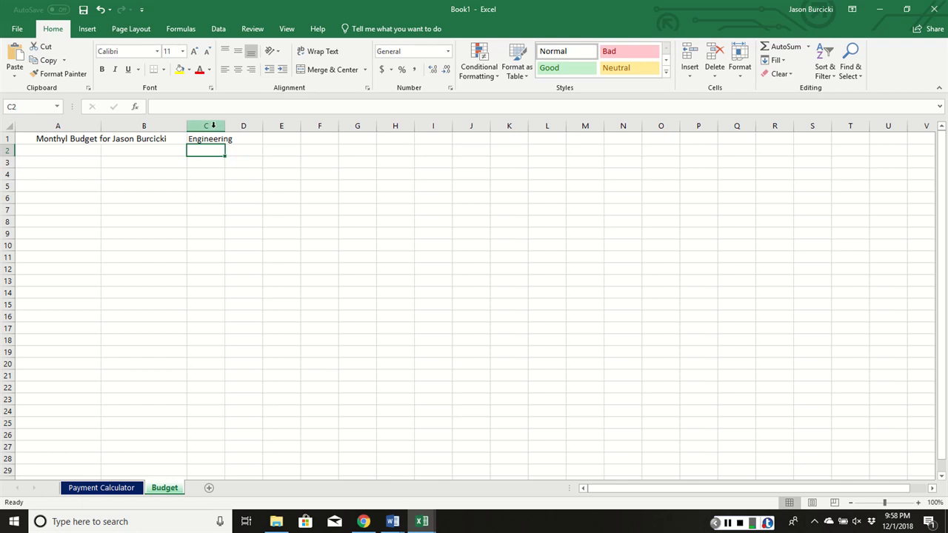
- Set the width of column C to 20
{"action": "left_click", "coordinate": [213, 126]}
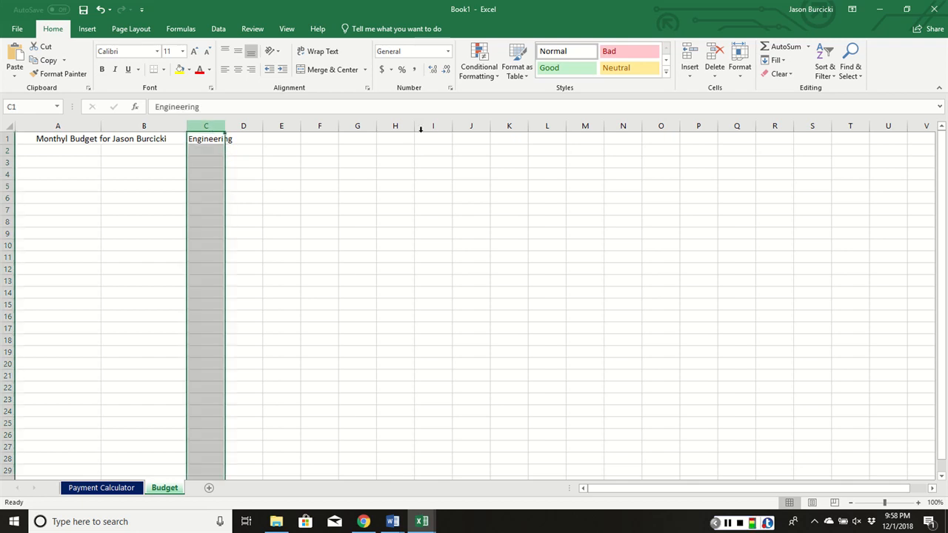
{"action": "left_click", "coordinate": [740, 67]}
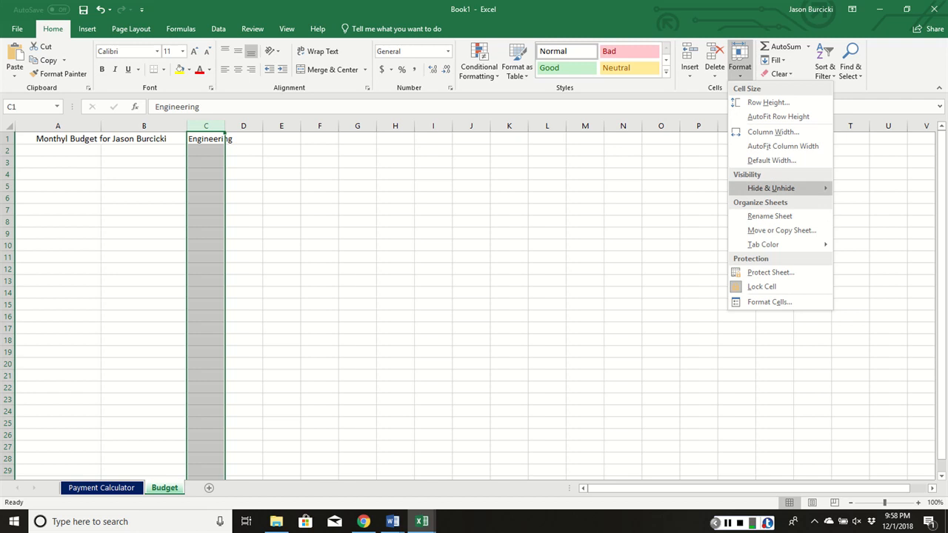
{"action": "left_click", "coordinate": [773, 132]}
{"action": "type", "text": "20"}
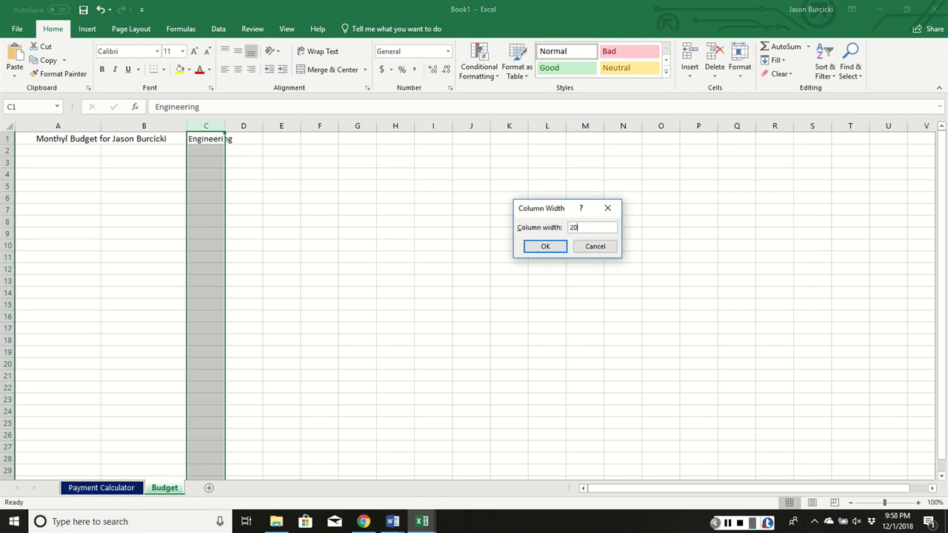
{"action": "key", "text": "Return"}
{"action": "left_click", "coordinate": [241, 174]}
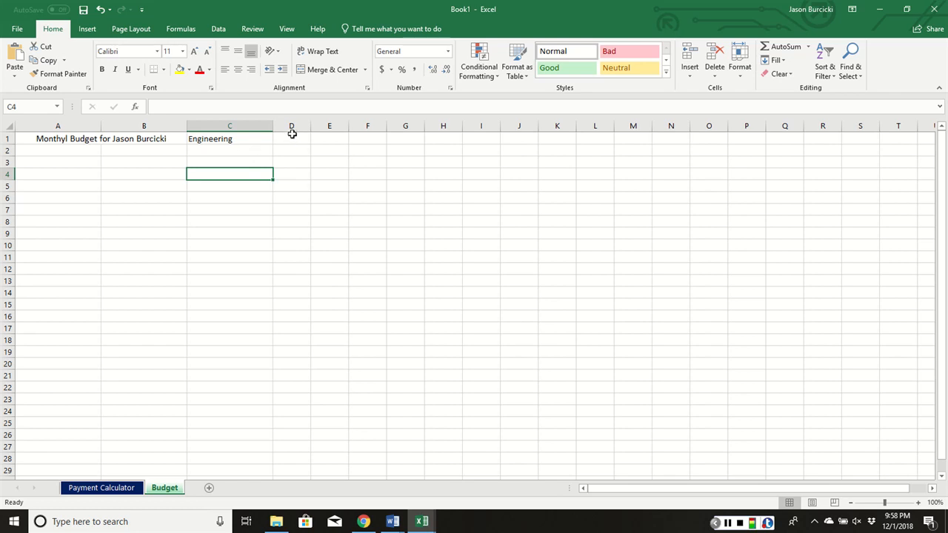
- Set the width of columns D and E to 15
{"action": "left_click_drag", "start_coordinate": [295, 125], "coordinate": [323, 120]}
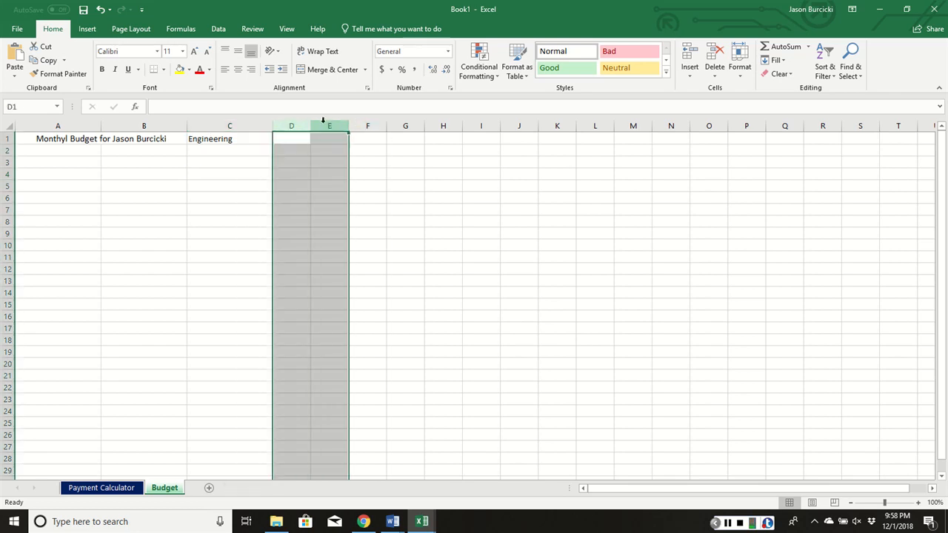
{"action": "left_click", "coordinate": [740, 66]}
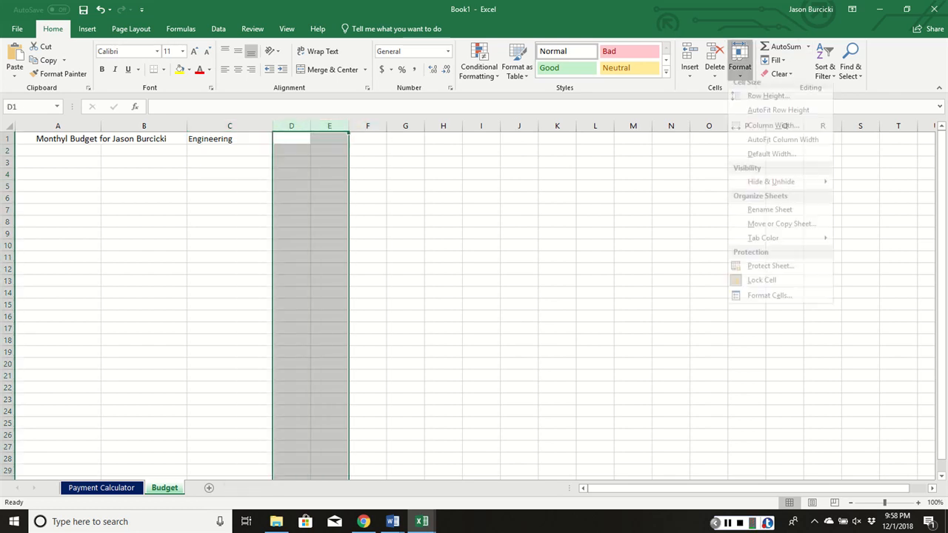
{"action": "left_click", "coordinate": [756, 133]}
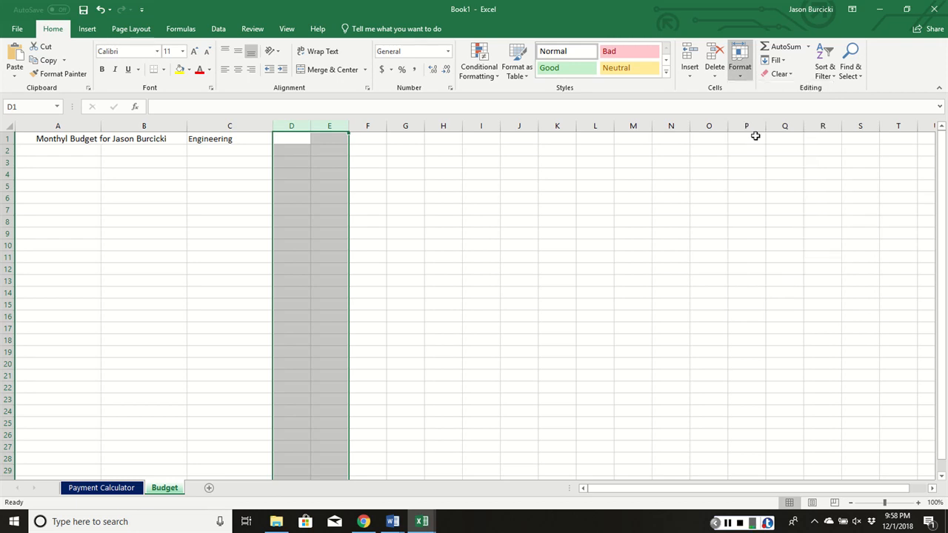
{"action": "type", "text": "15"}
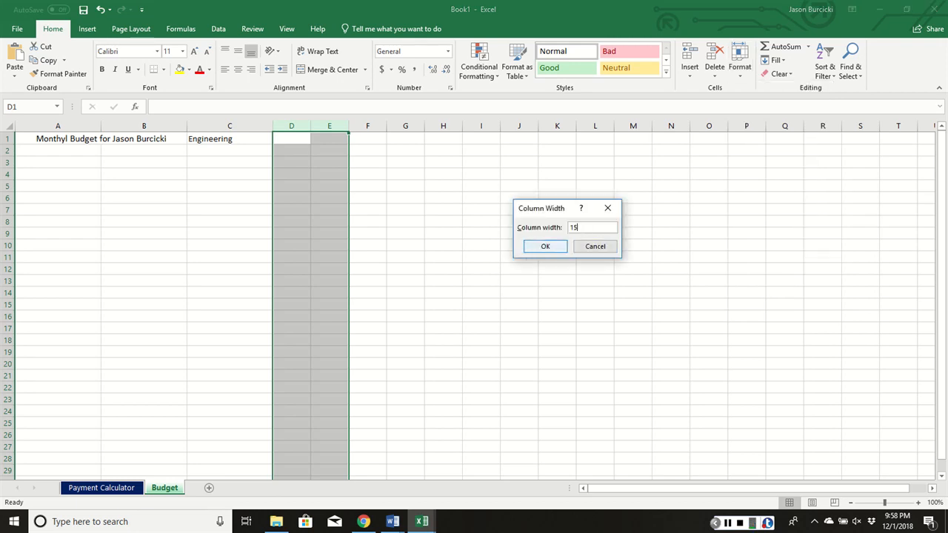
{"action": "left_click", "coordinate": [545, 246]}
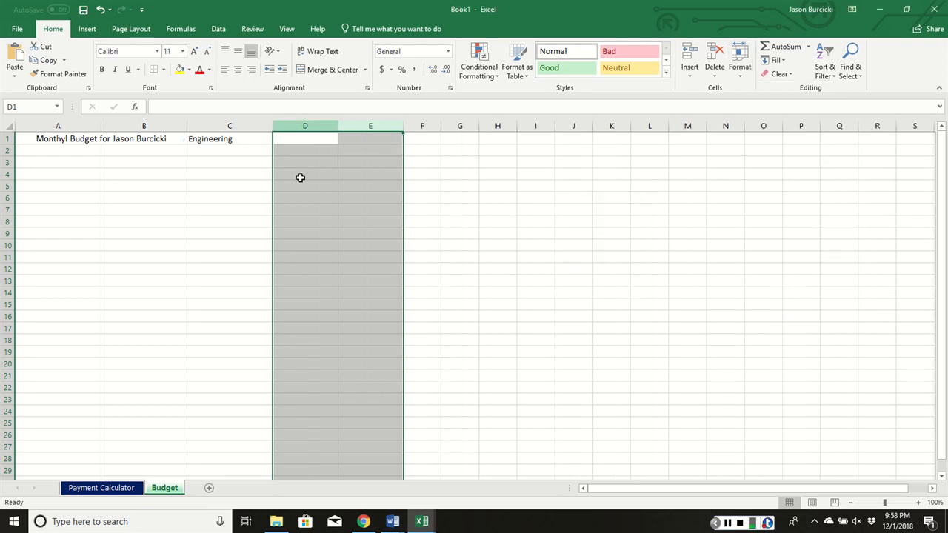
- Enter the labels "Highest Salary", "Lowest Salary" and "Average Salary" in cells D1 to D3
{"action": "left_click", "coordinate": [299, 141]}
{"action": "type", "text": "Hi"}
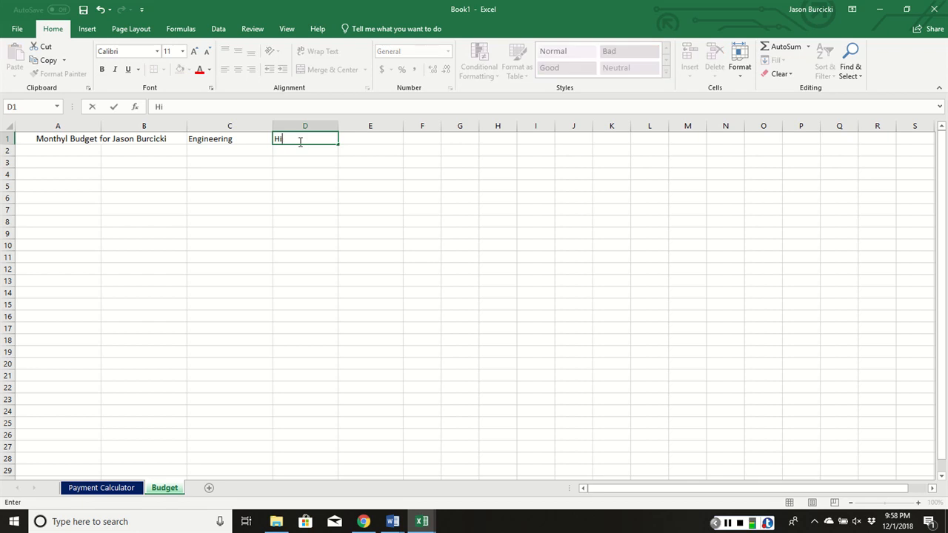
{"action": "type", "text": "ghest Salary"}
{"action": "key", "text": "Return"}
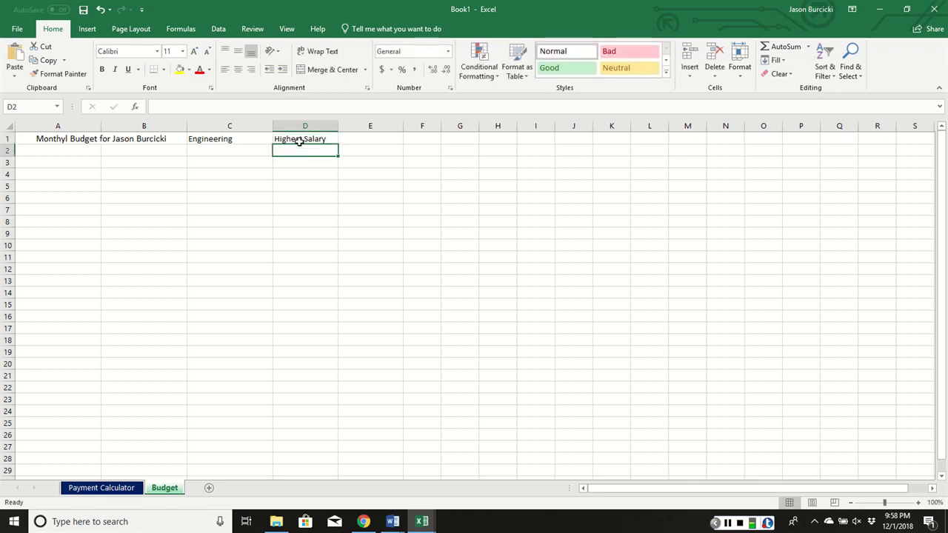
{"action": "type", "text": "Lowest S"}
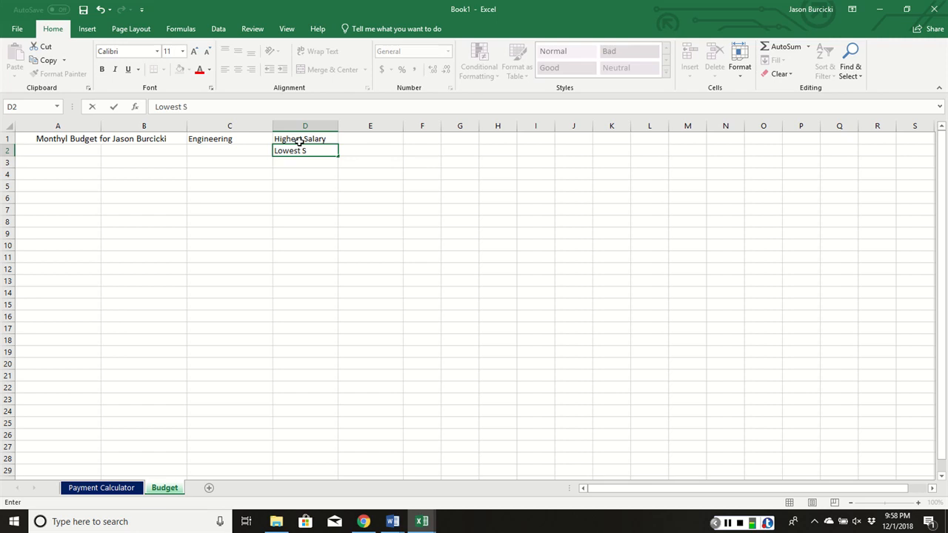
{"action": "type", "text": "alary"}
{"action": "key", "text": "Return"}
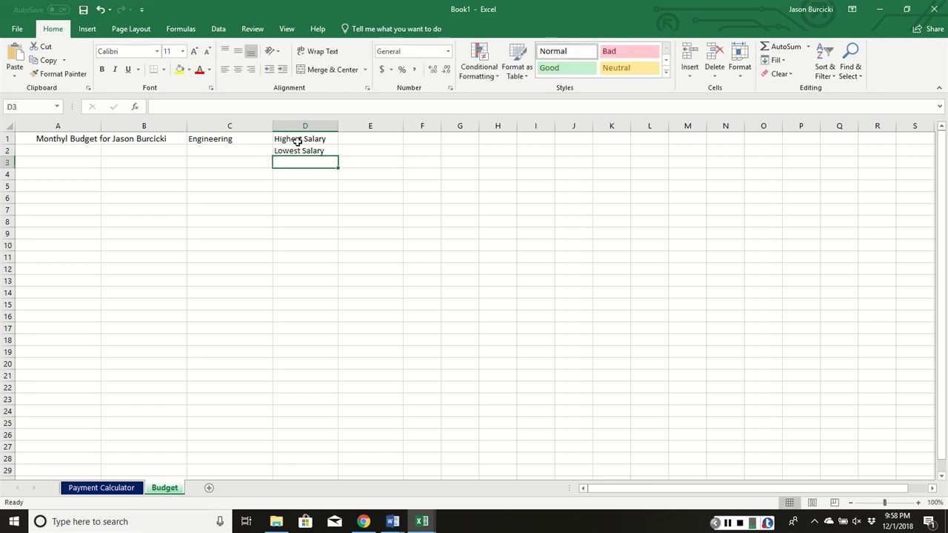
{"action": "type", "text": "Av"}
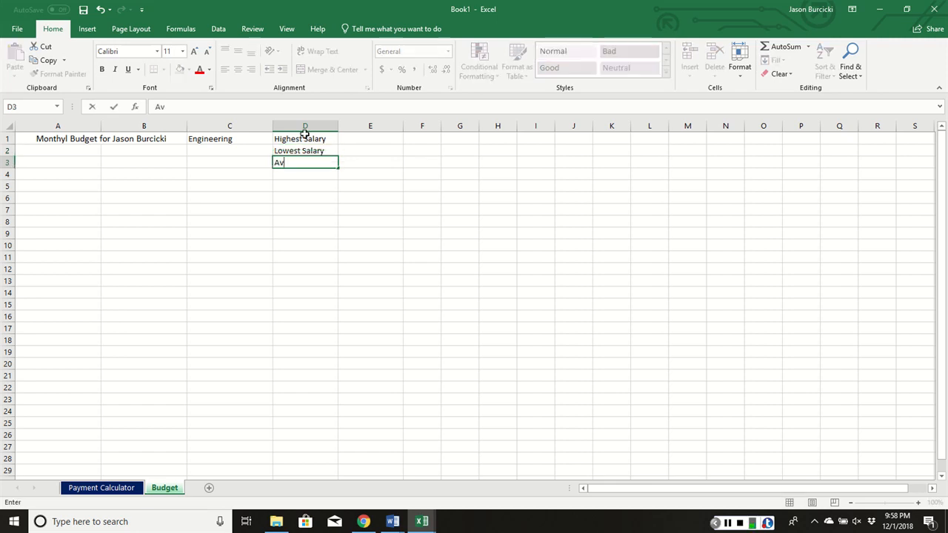
{"action": "type", "text": "erage Salary"}
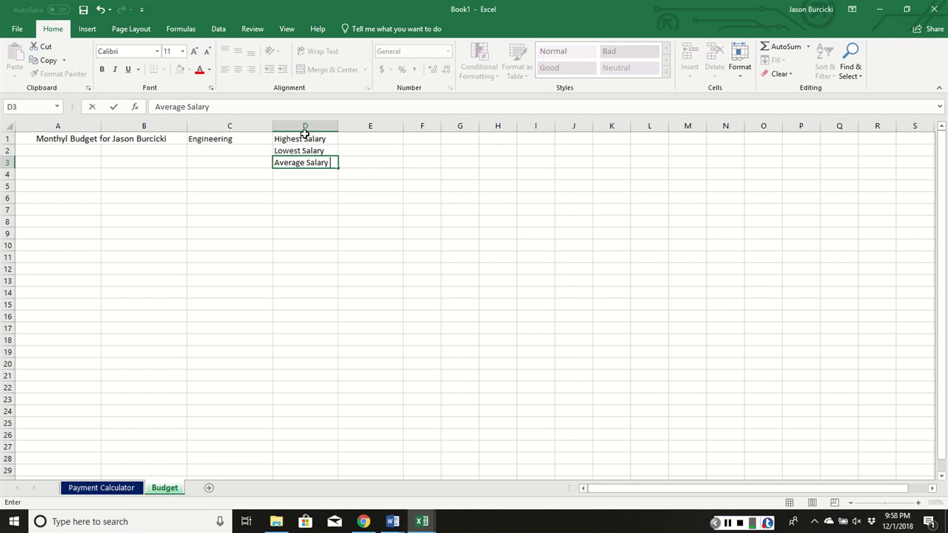
{"action": "key", "text": "Tab"}
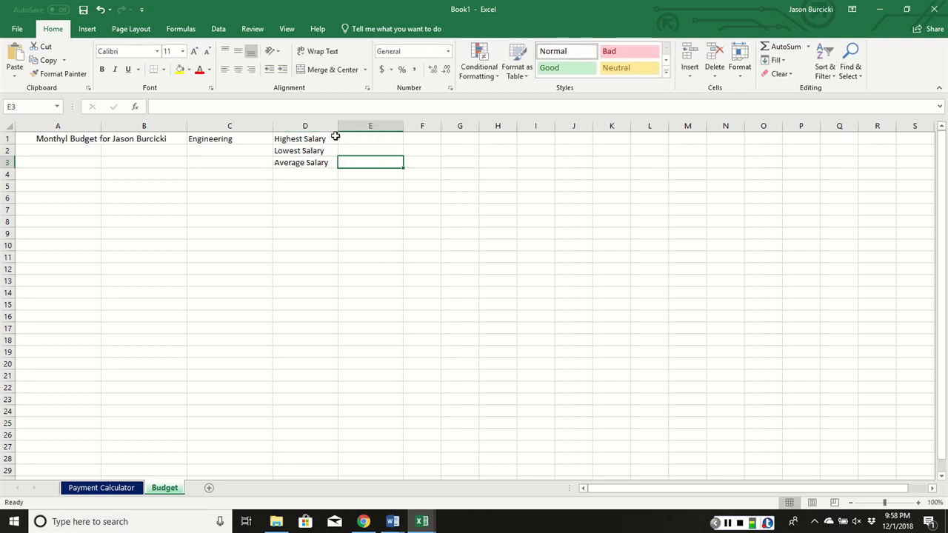
- Enter 105000 in E1 and 62000 in E2, and format cells E1:E3 as Currency
{"action": "left_click", "coordinate": [360, 138]}
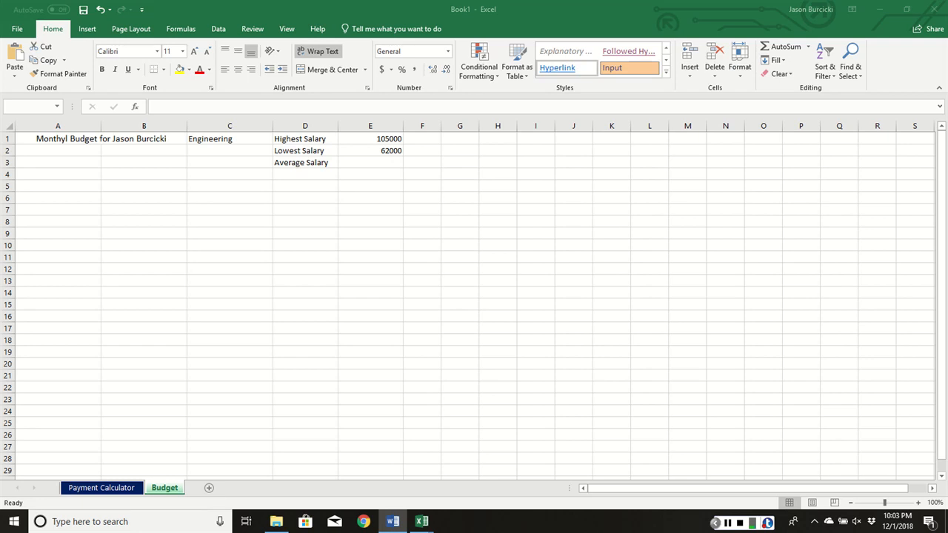
{"action": "left_click_drag", "start_coordinate": [373, 138], "coordinate": [374, 162]}
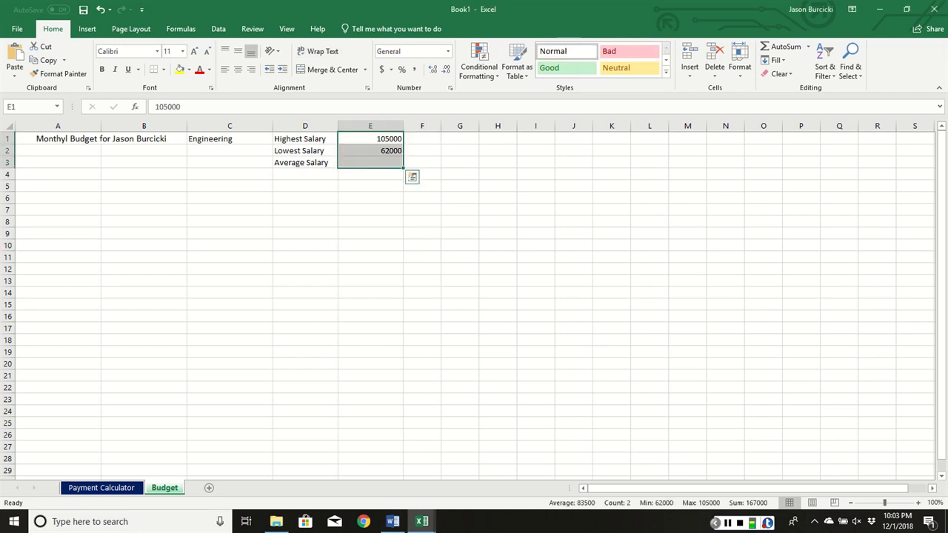
{"action": "left_click", "coordinate": [447, 51]}
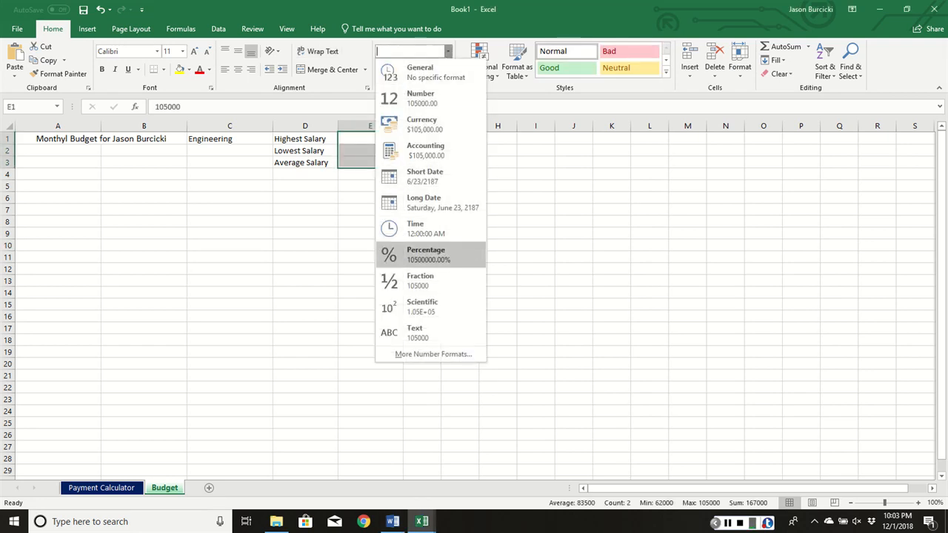
{"action": "left_click", "coordinate": [422, 124]}
{"action": "left_click", "coordinate": [373, 200]}
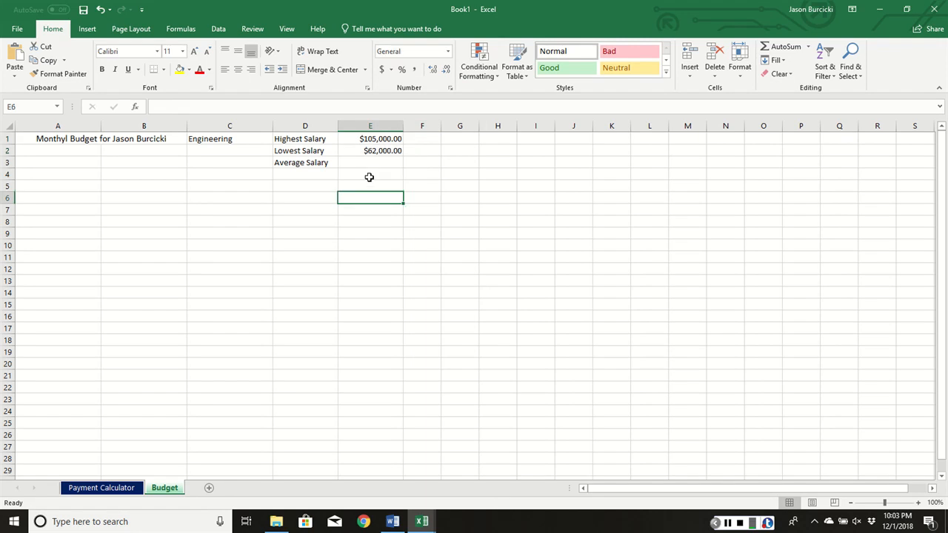
- Calculate the average salary in E3 with the formula =AVERAGE(E1:E2)
{"action": "left_click", "coordinate": [371, 164]}
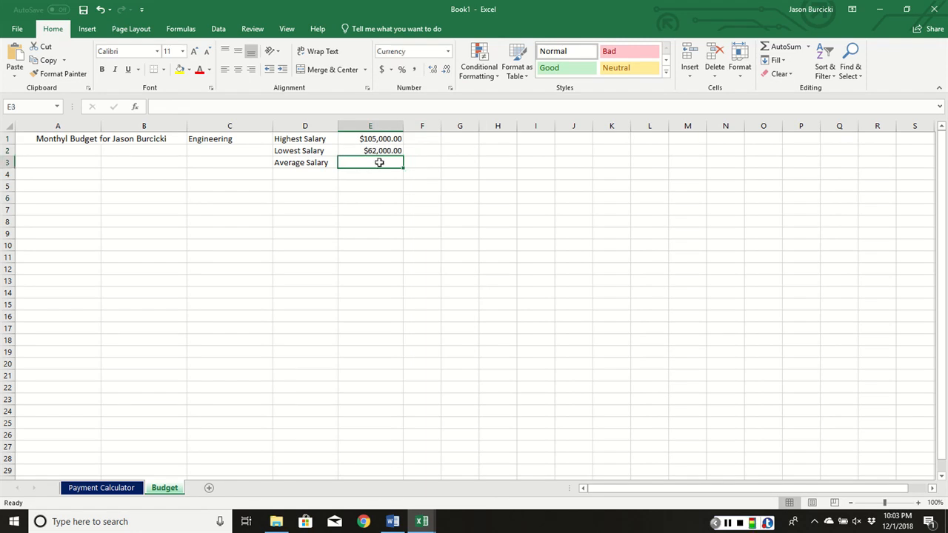
{"action": "type", "text": "=AVERAGW"}
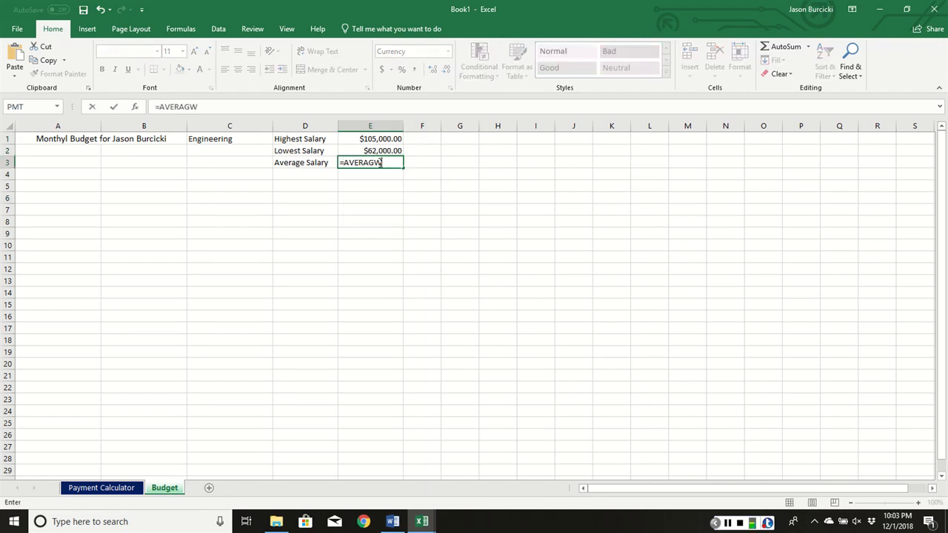
{"action": "key", "text": "BackSpace"}
{"action": "type", "text": "ERAGE"}
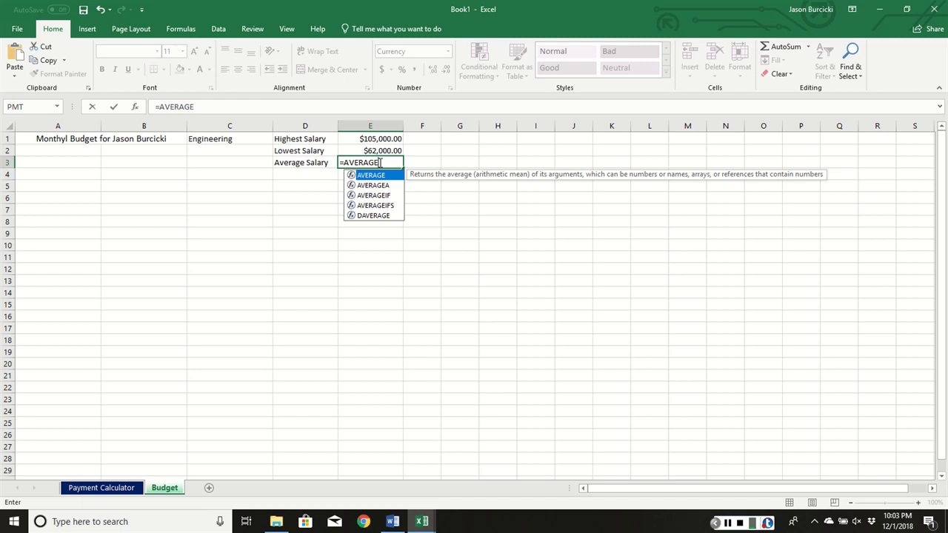
{"action": "type", "text": "("}
{"action": "left_click", "coordinate": [384, 139]}
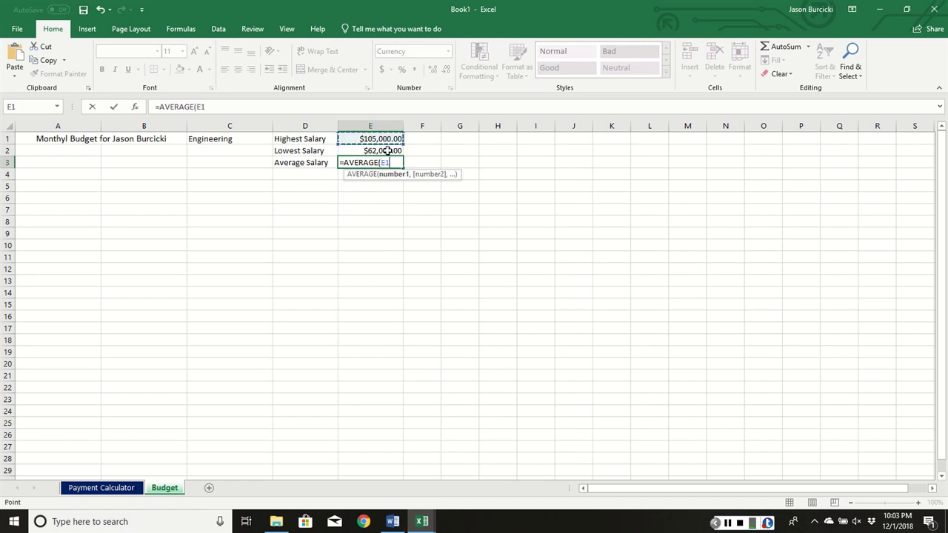
{"action": "left_click_drag", "start_coordinate": [383, 139], "coordinate": [388, 152]}
{"action": "type", "text": ")"}
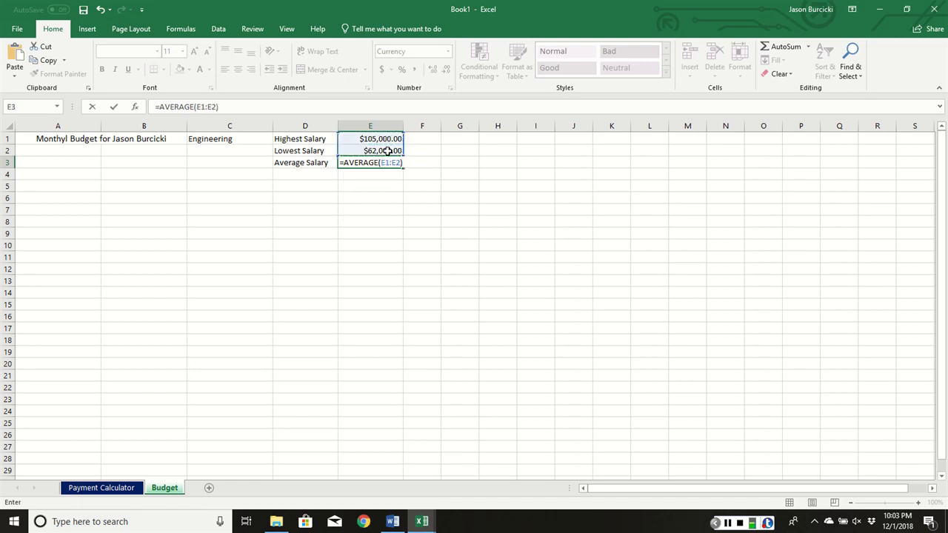
{"action": "key", "text": "Return"}
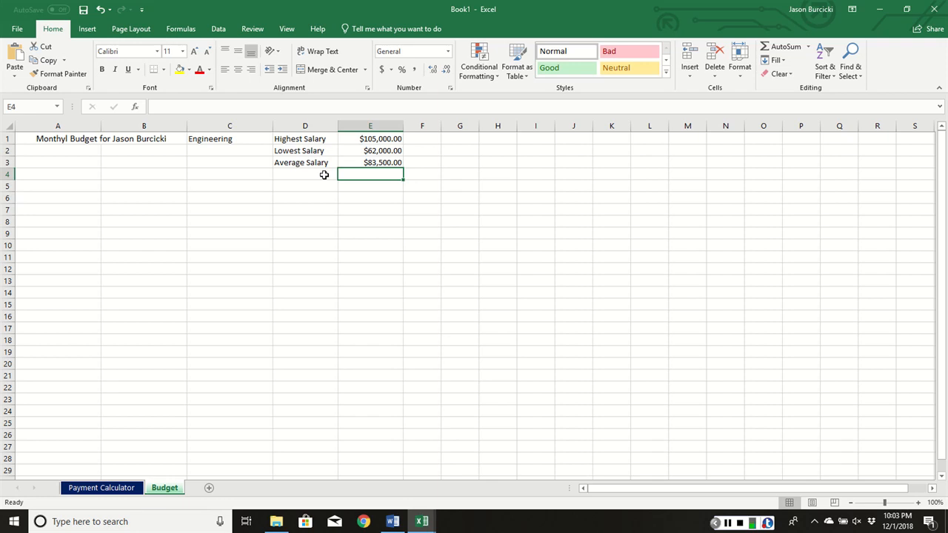
- Paste the copied Glassdoor injection molding process engineer salary URL into D4 and turn it into a hyperlink
{"action": "left_click", "coordinate": [297, 175]}
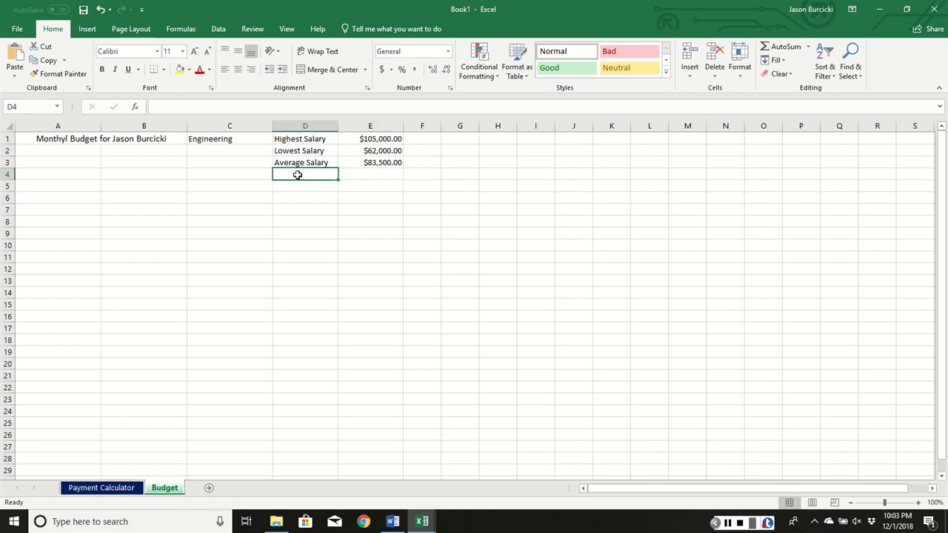
{"action": "type", "text": "https://www.glassdoor.com/Salaries/injection-molding-process-engineer-salary-SRCH_KO0,34.htm"}
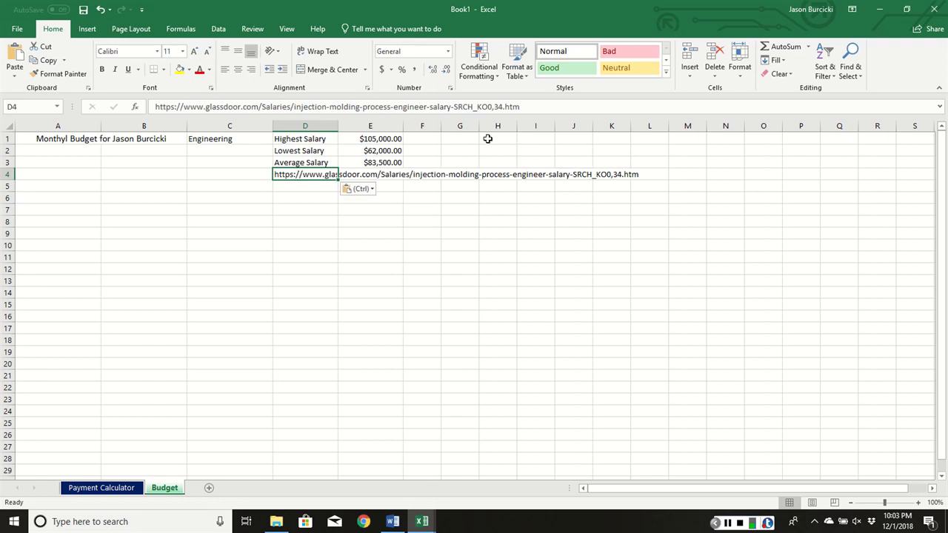
{"action": "left_click", "coordinate": [524, 108]}
{"action": "key", "text": "Return"}
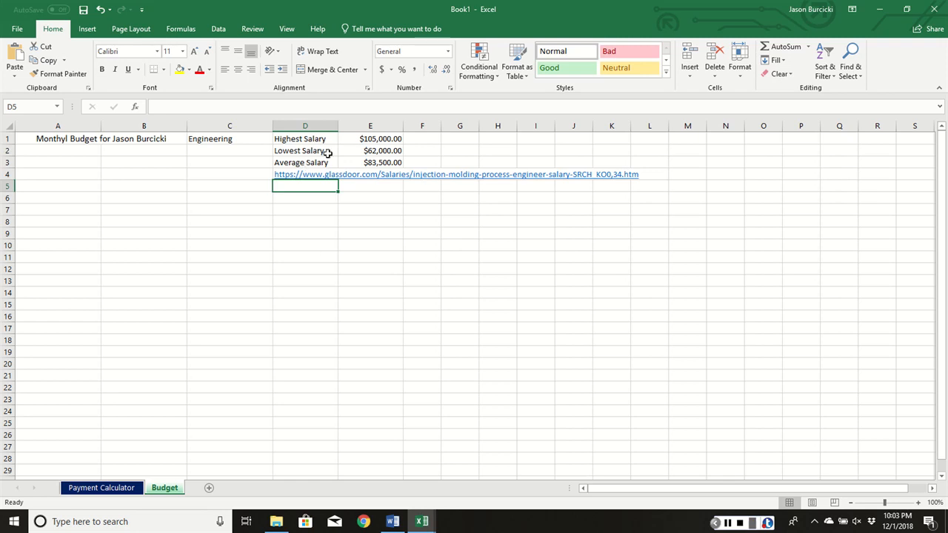
- Enter the label "Income" in cell A3
{"action": "left_click", "coordinate": [36, 162]}
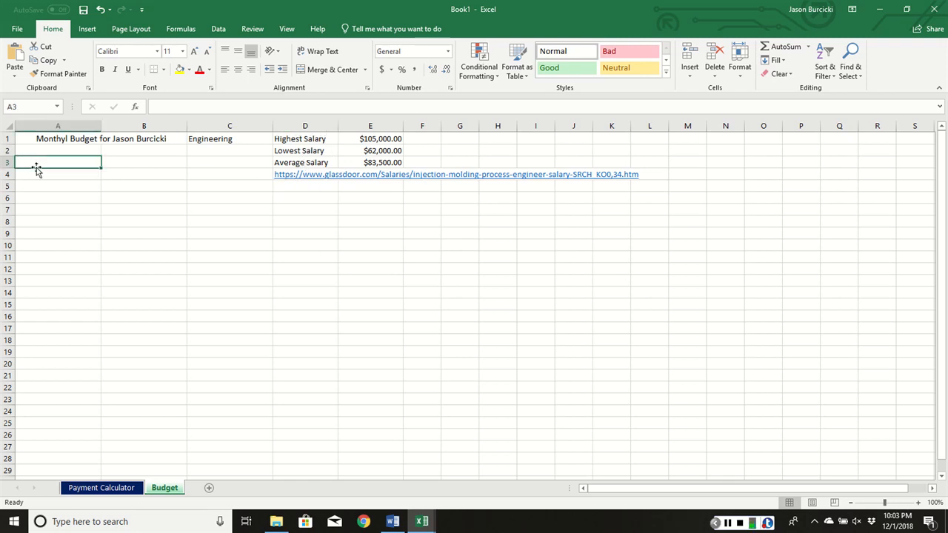
{"action": "type", "text": "Income"}
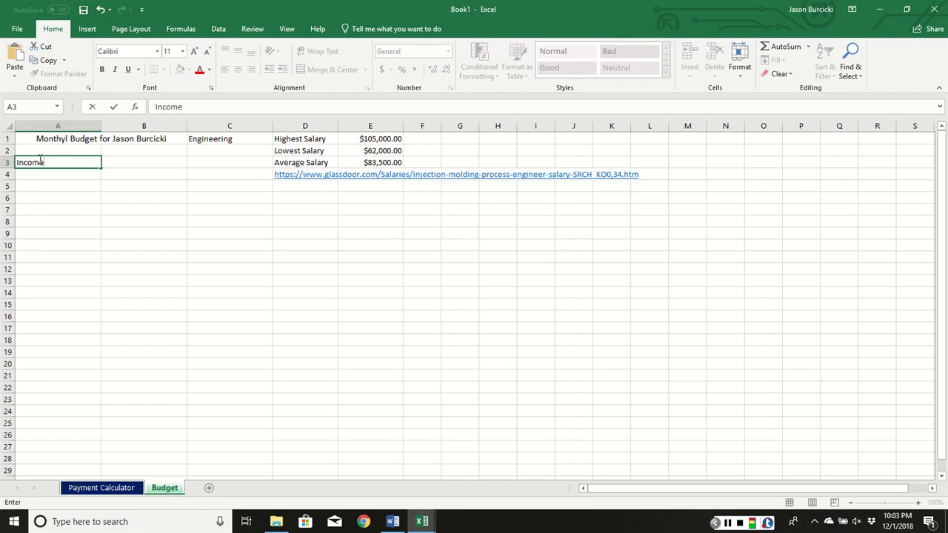
{"action": "key", "text": "Return"}
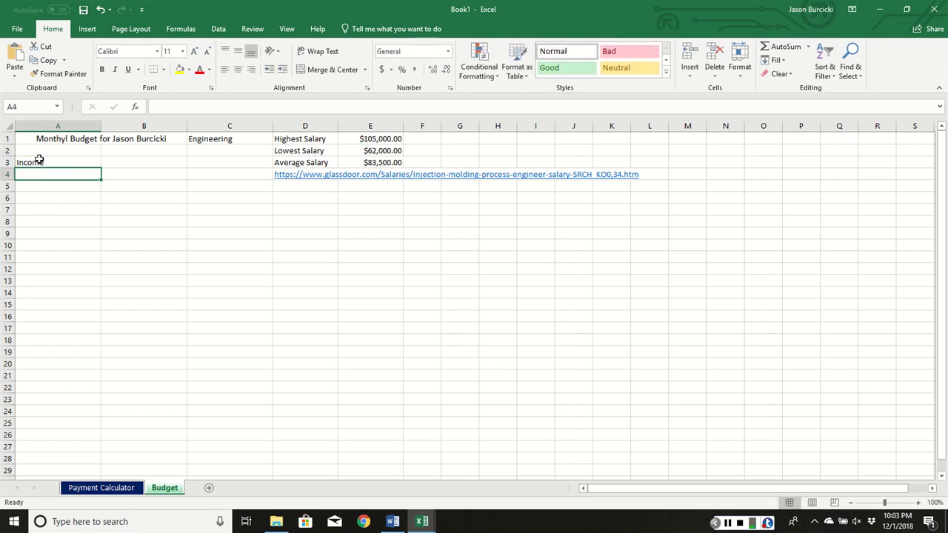
- Enter the label "Other" in A4 and calculate the monthly income in B3 with the formula =(E1*.7)/12
{"action": "type", "text": "Other"}
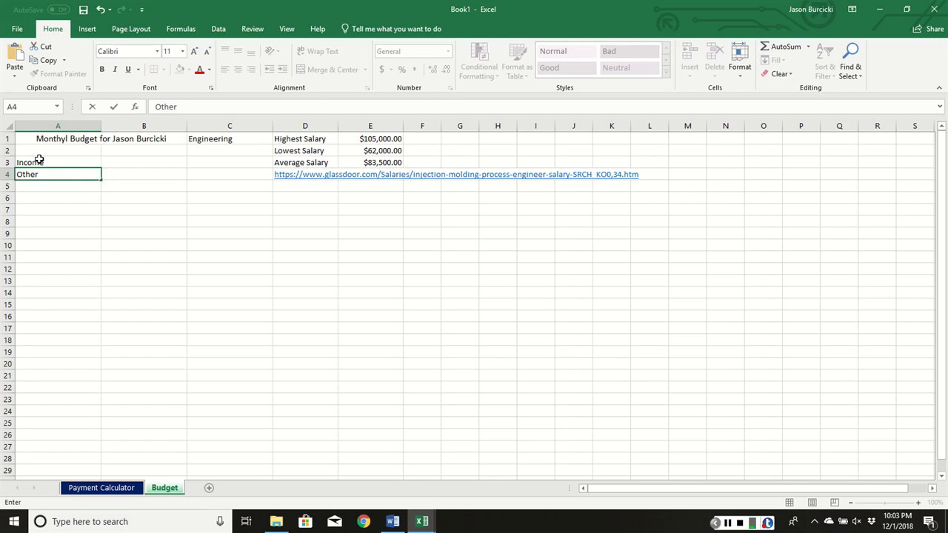
{"action": "key", "text": "Tab"}
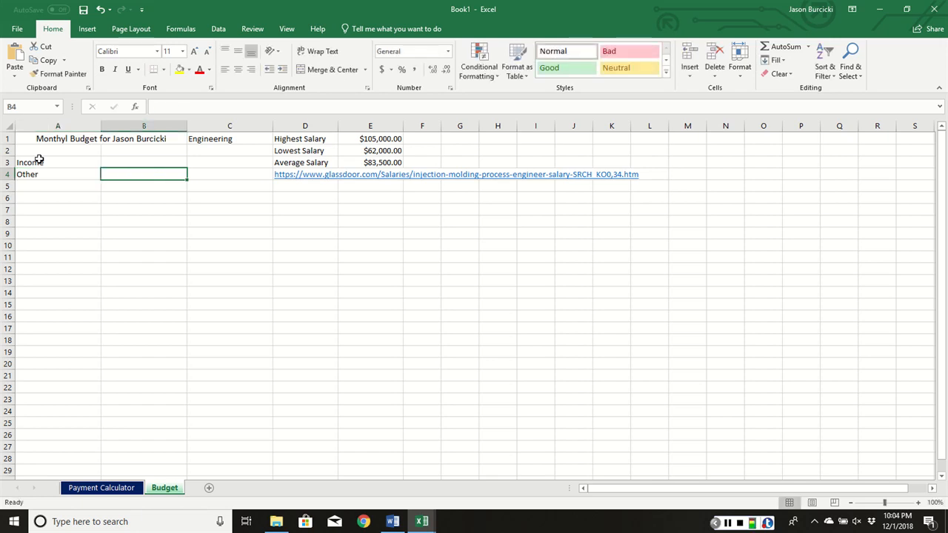
{"action": "key", "text": "Up"}
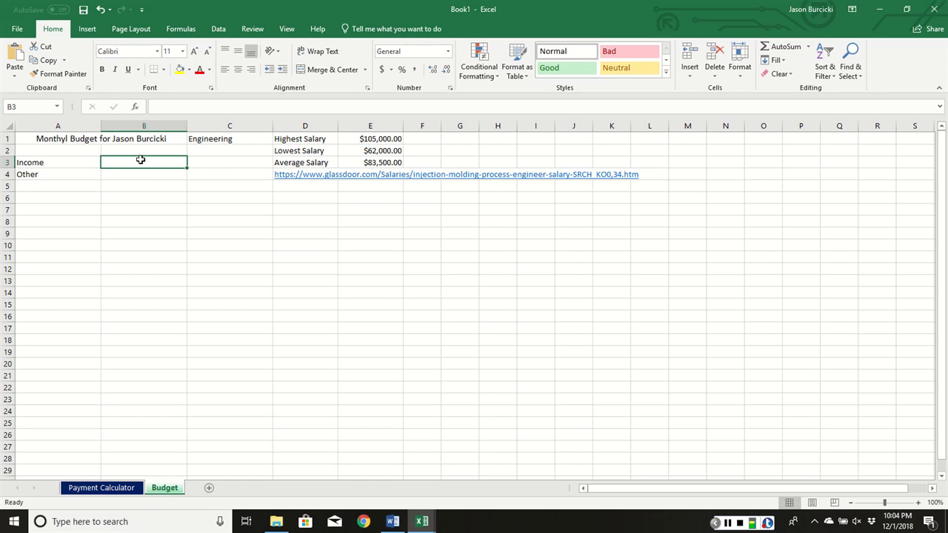
{"action": "type", "text": "="}
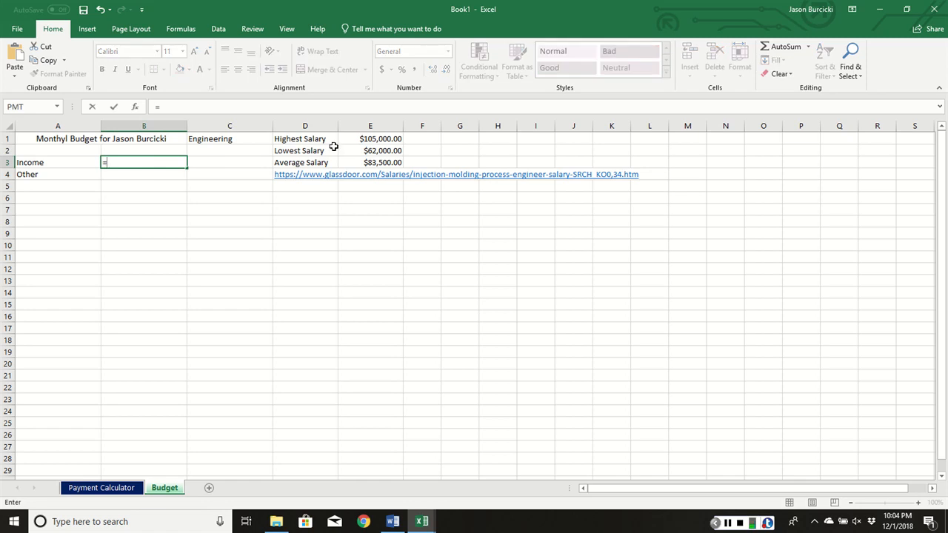
{"action": "left_click", "coordinate": [357, 139]}
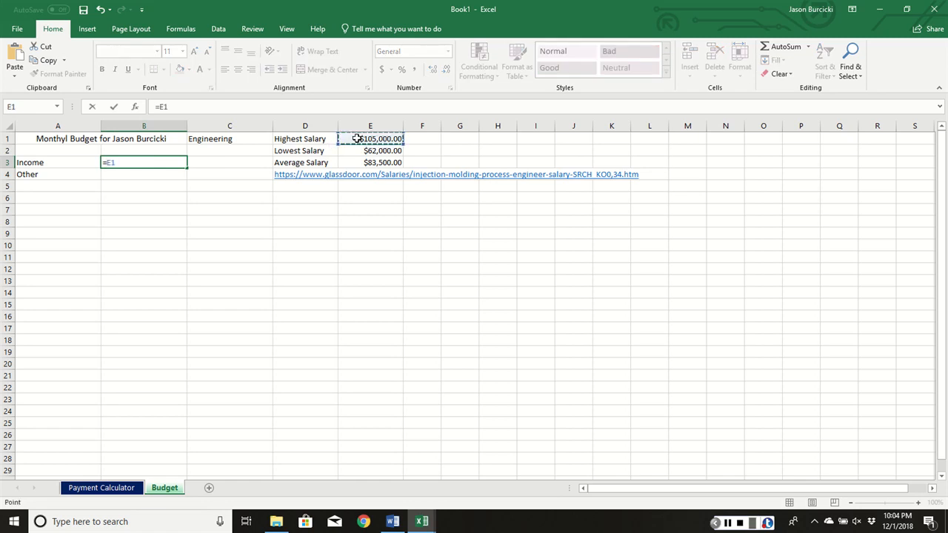
{"action": "type", "text": "*.7)"}
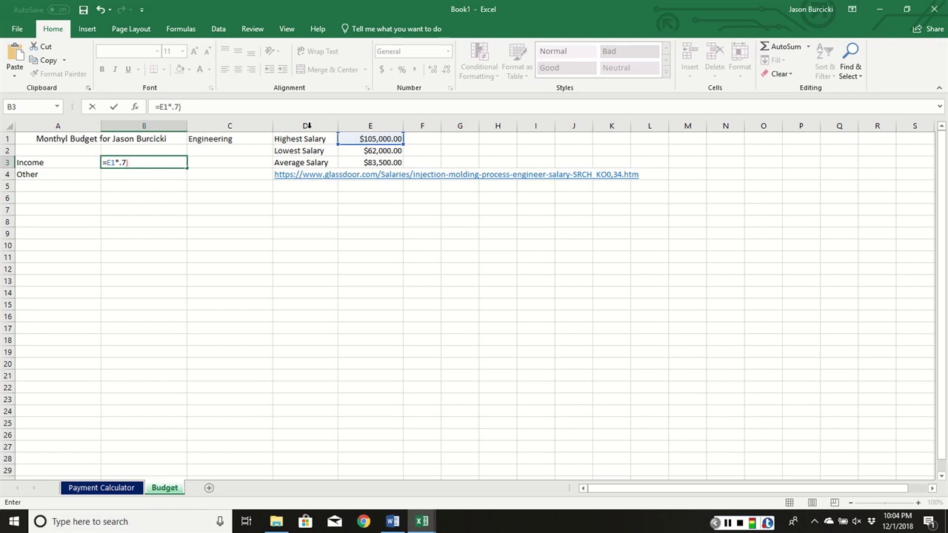
{"action": "left_click", "coordinate": [105, 162]}
{"action": "type", "text": "("}
{"action": "type", "text": "/12"}
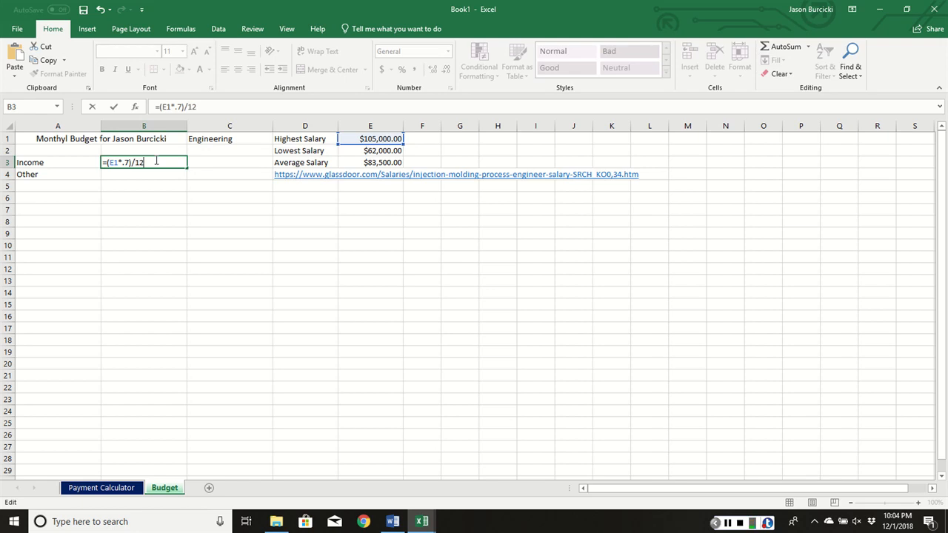
{"action": "key", "text": "Return"}
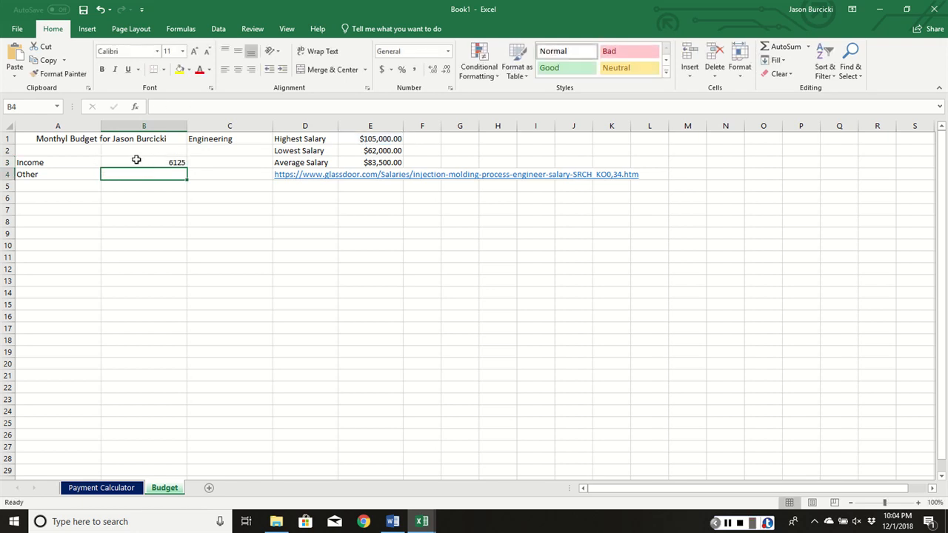
- Format the whole of column B as Currency
{"action": "left_click", "coordinate": [152, 161]}
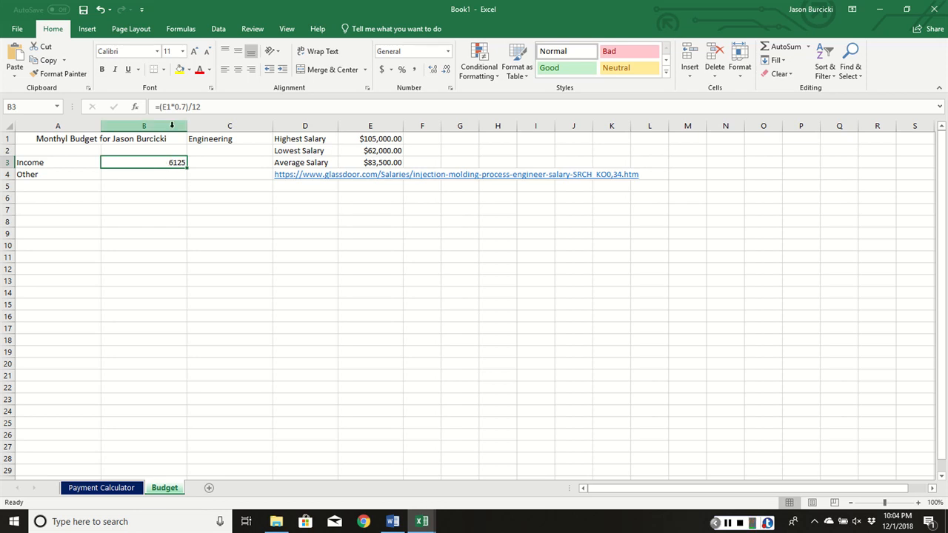
{"action": "left_click", "coordinate": [143, 125]}
{"action": "left_click", "coordinate": [447, 52]}
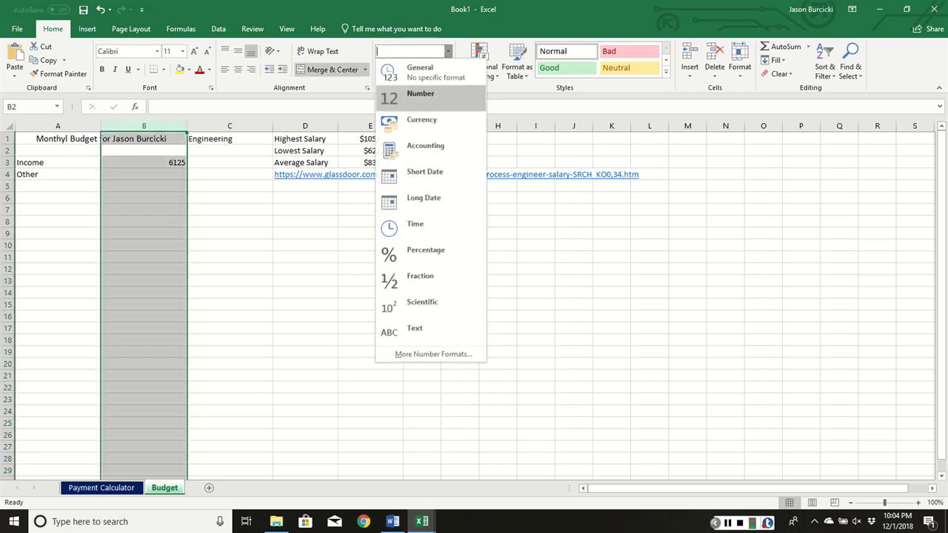
{"action": "left_click", "coordinate": [415, 119]}
{"action": "left_click", "coordinate": [216, 190]}
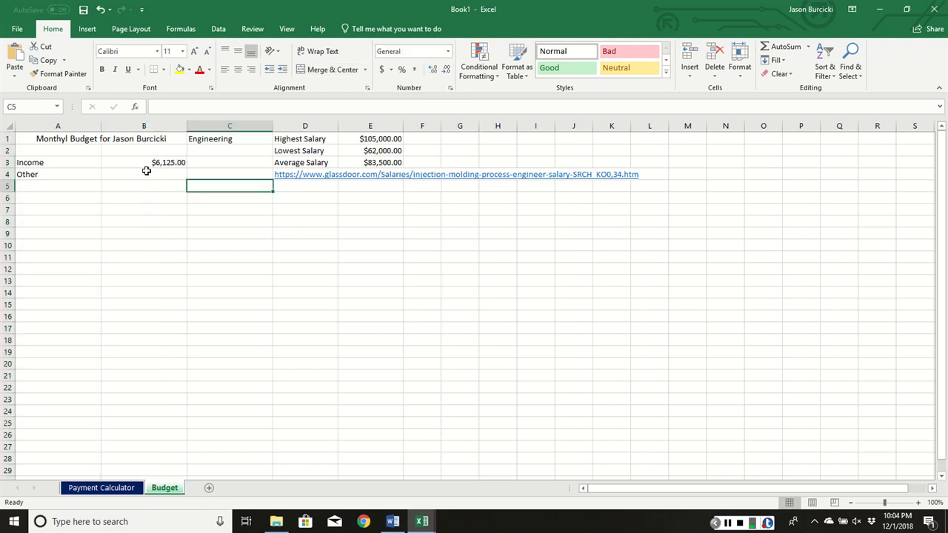
- Enter the label "Total" in A5 and sum the income amounts in B5 with =SUM(B3:B4)
{"action": "left_click", "coordinate": [152, 173]}
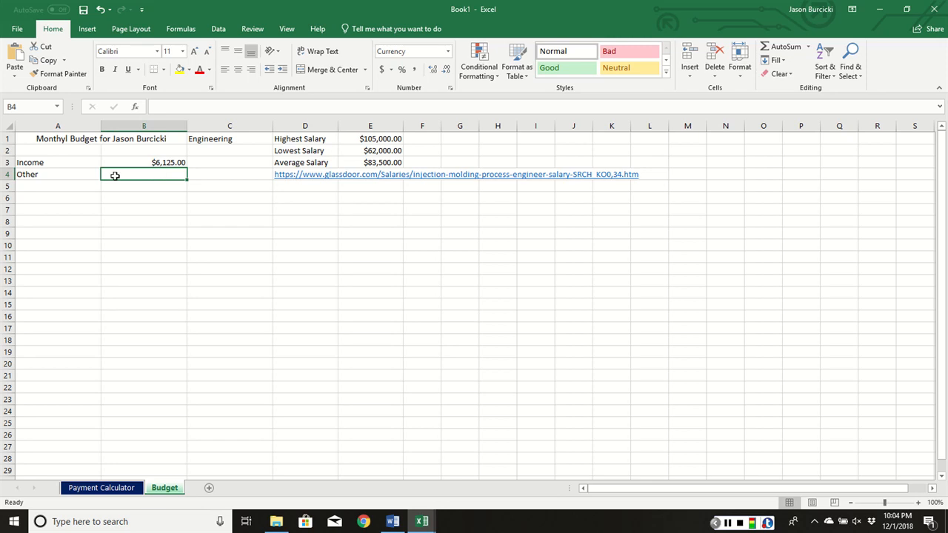
{"action": "left_click", "coordinate": [73, 186]}
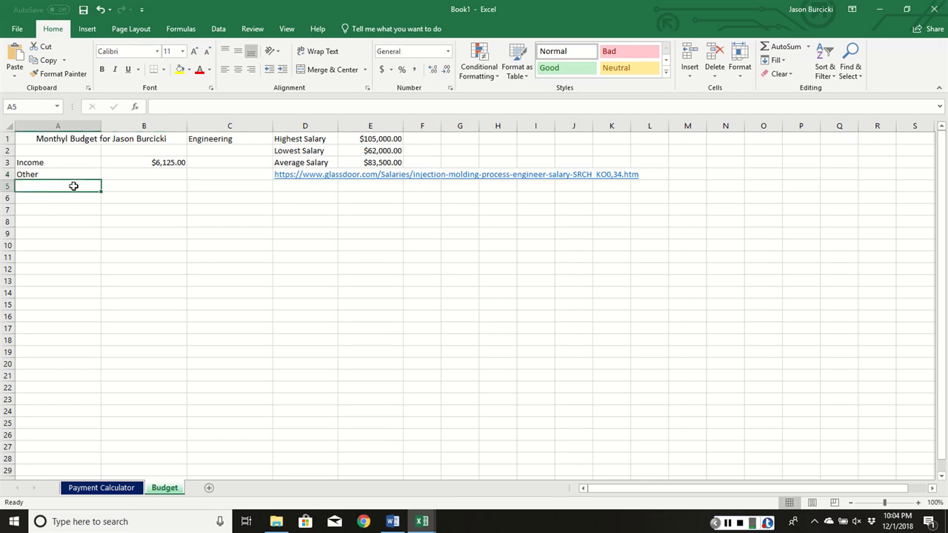
{"action": "type", "text": "Total"}
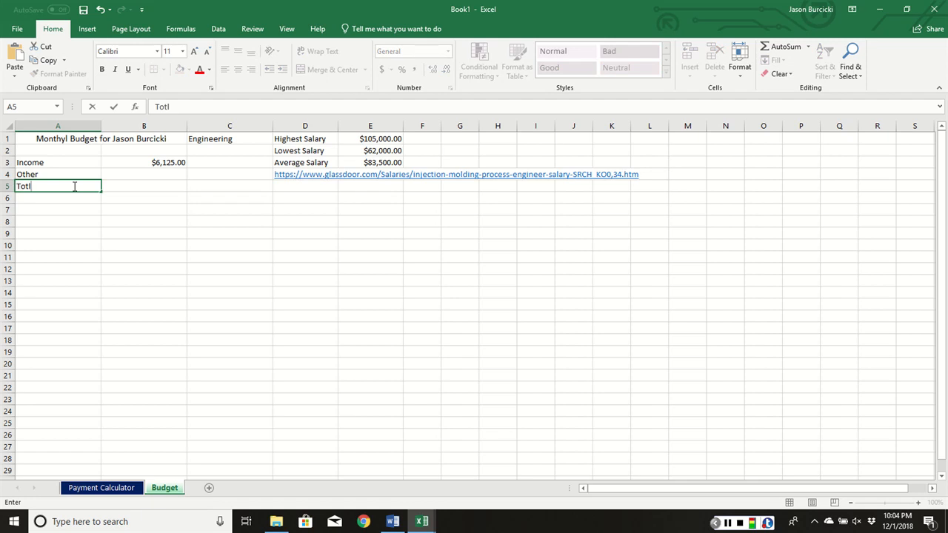
{"action": "key", "text": "Tab"}
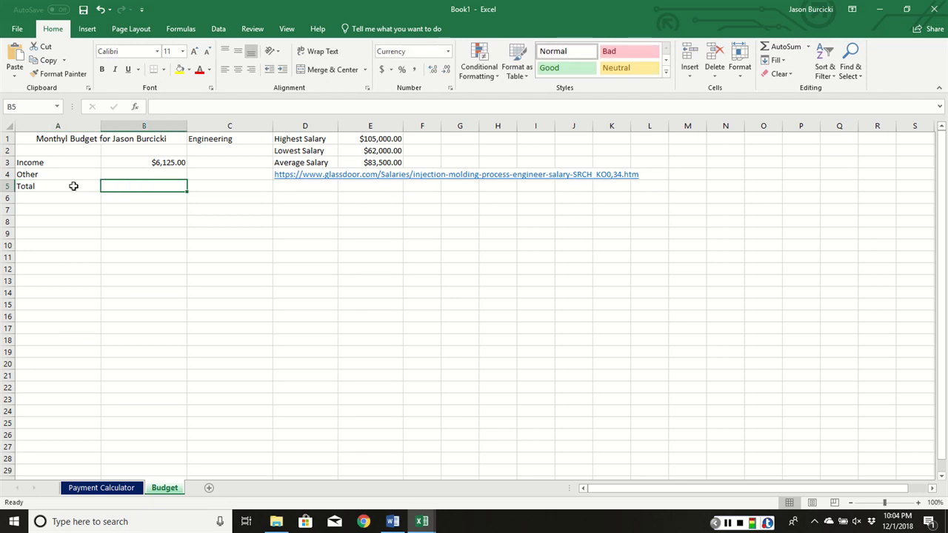
{"action": "left_click", "coordinate": [786, 46]}
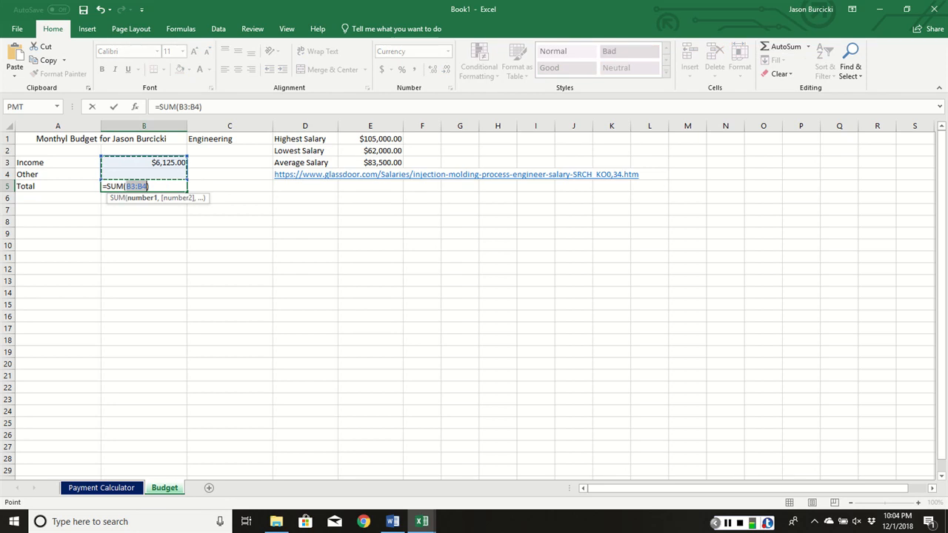
{"action": "key", "text": "Return"}
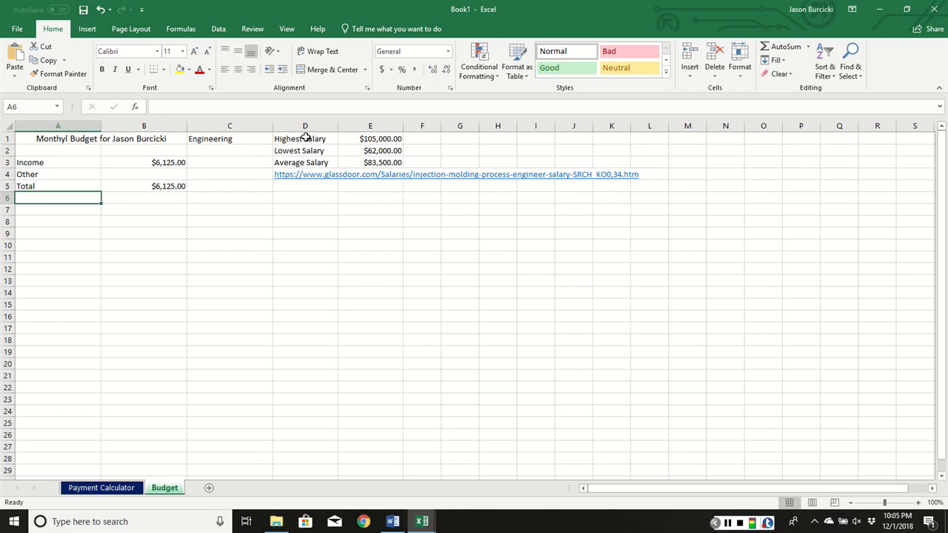
- Enter the heading "Expenses" in A7 and the labels "Housing", "Student Loan" and "Insurances" in A8:A10
{"action": "key", "text": "Down"}
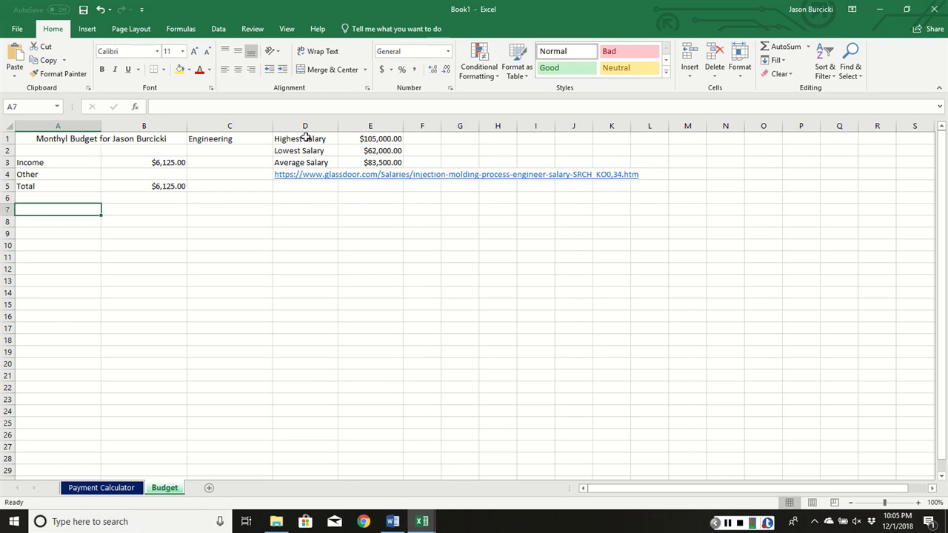
{"action": "type", "text": "Expenses"}
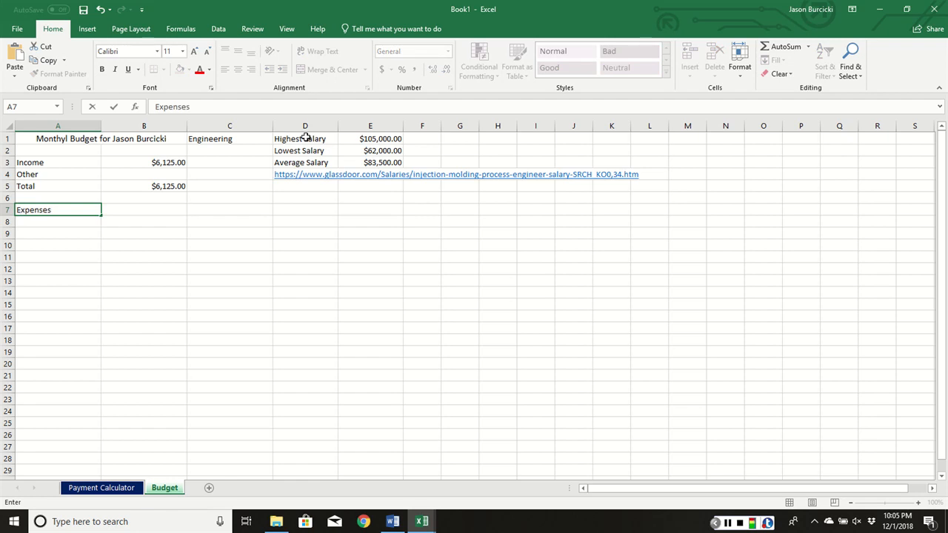
{"action": "key", "text": "Return"}
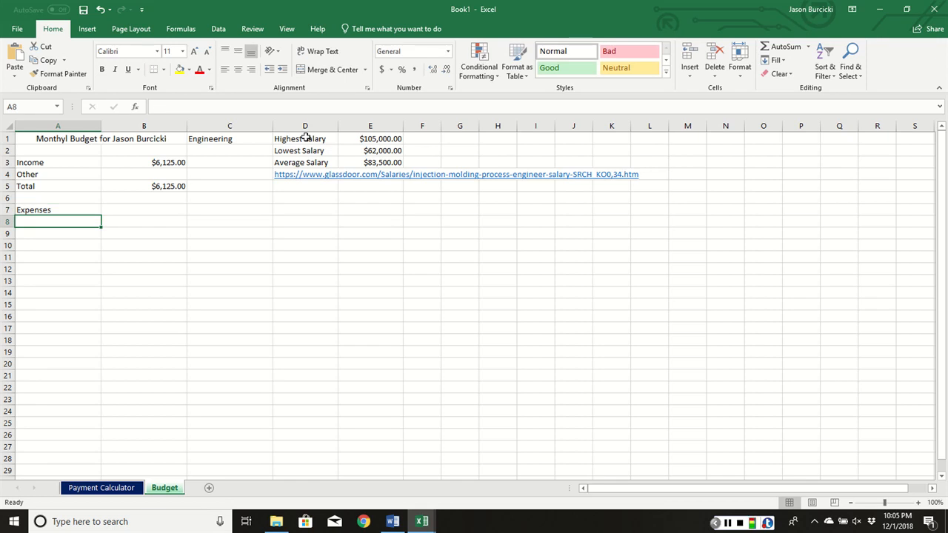
{"action": "type", "text": "Housing"}
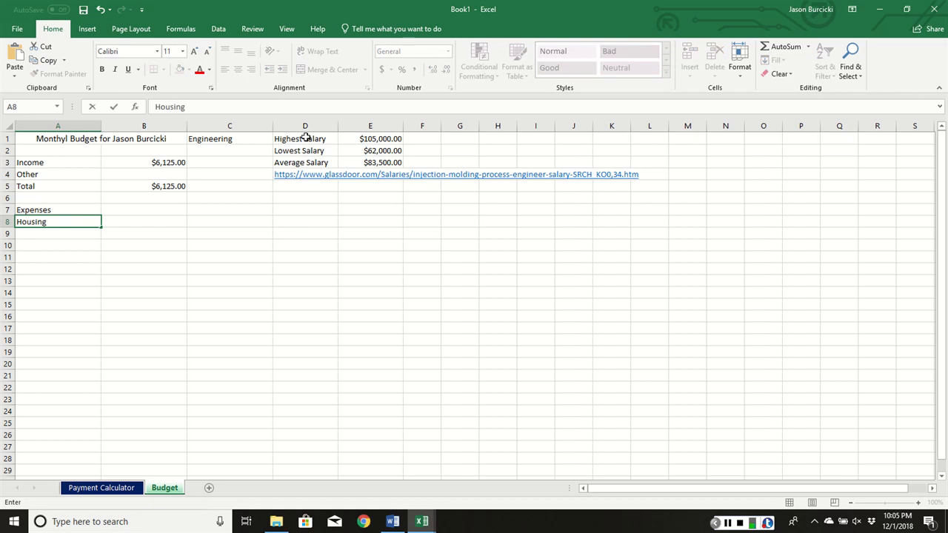
{"action": "key", "text": "Return"}
{"action": "type", "text": "Student Loan"}
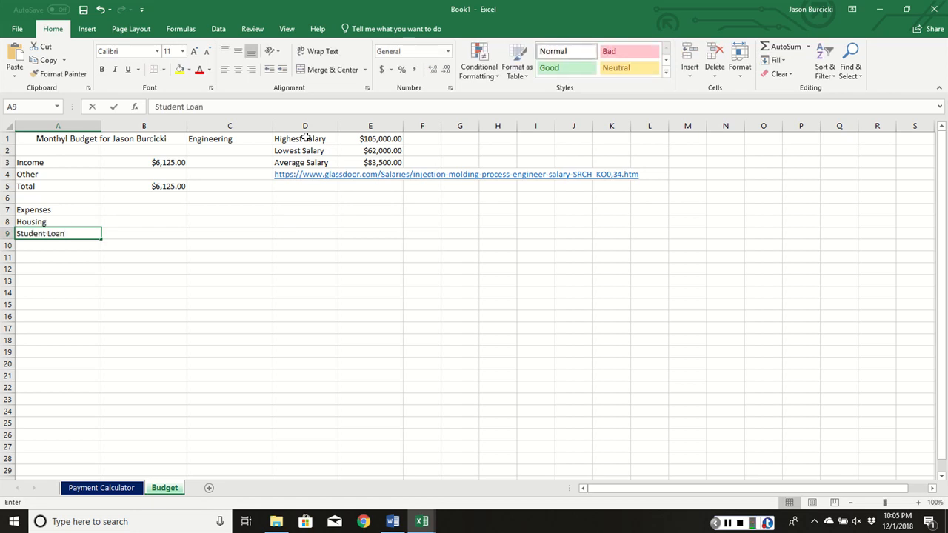
{"action": "key", "text": "Return"}
{"action": "type", "text": "Insurances"}
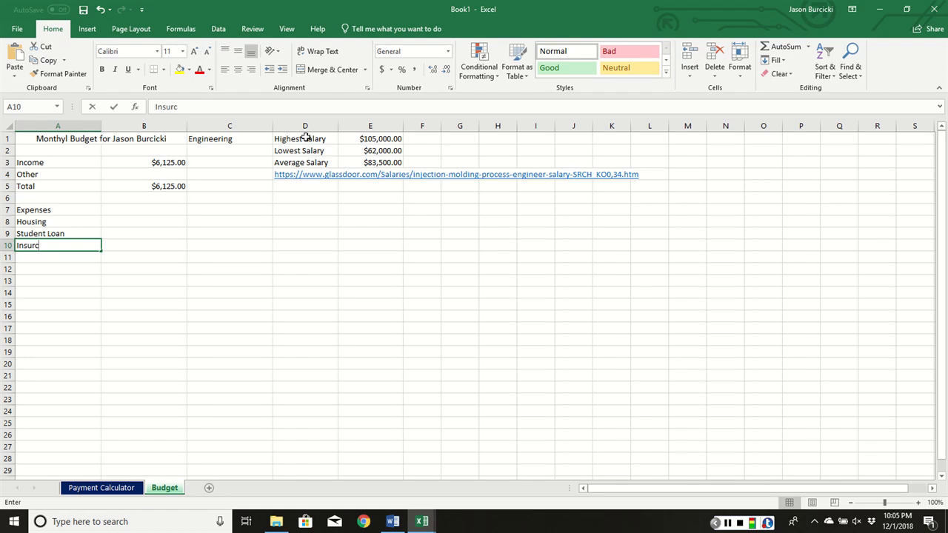
{"action": "key", "text": "Return"}
- Continue the expense list in A11:A14 with "Utilites", "Cell and Internet", "Groceries" and "Entertainment"
{"action": "type", "text": "Utilites"}
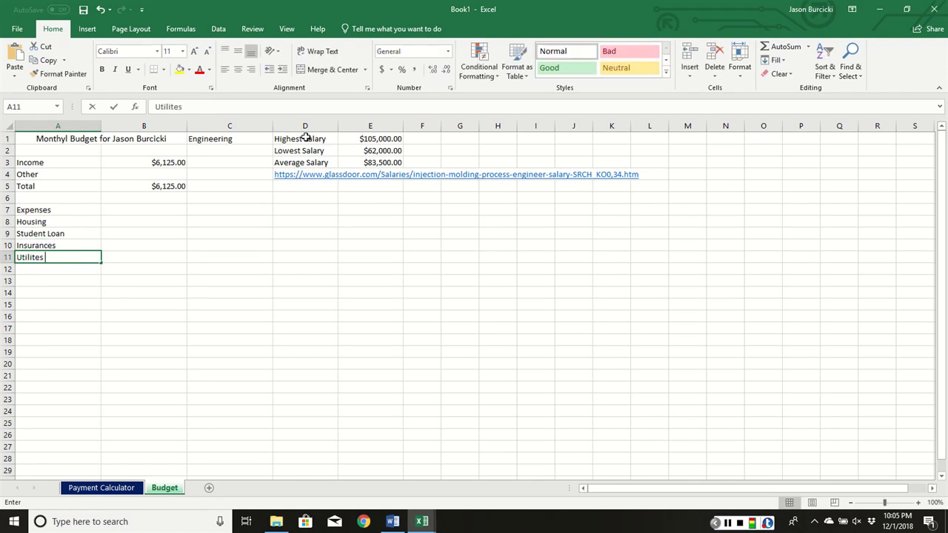
{"action": "key", "text": "Return"}
{"action": "type", "text": "C"}
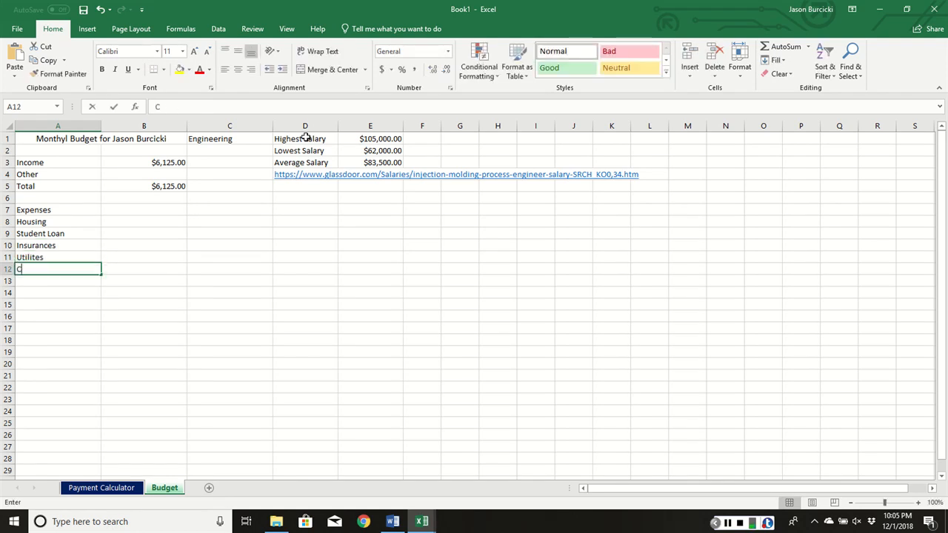
{"action": "type", "text": "ell and Internet"}
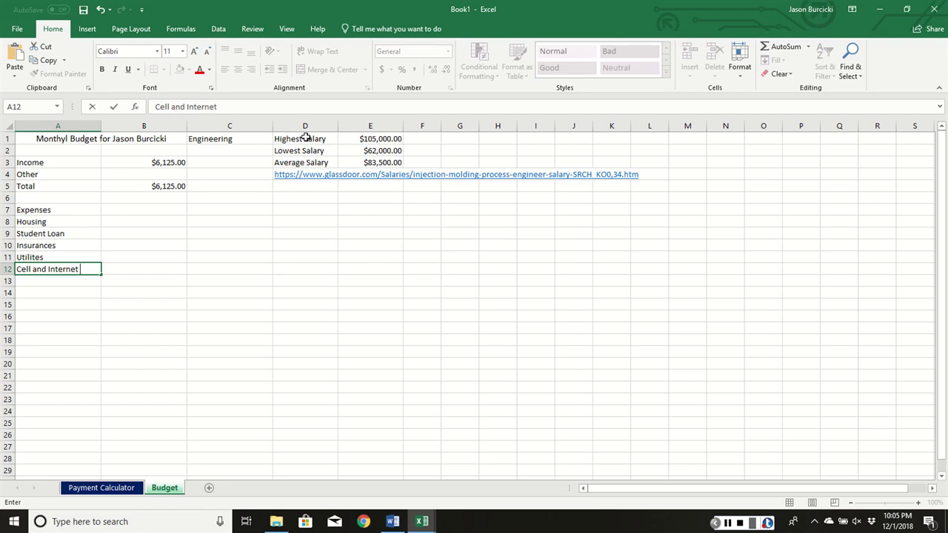
{"action": "key", "text": "Return"}
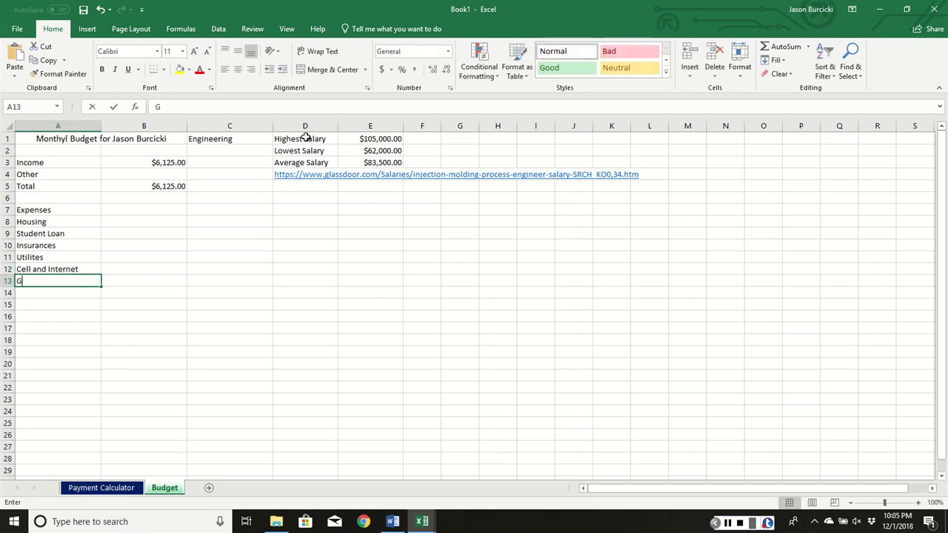
{"action": "type", "text": "Groceries"}
{"action": "key", "text": "Return"}
{"action": "type", "text": "Ente"}
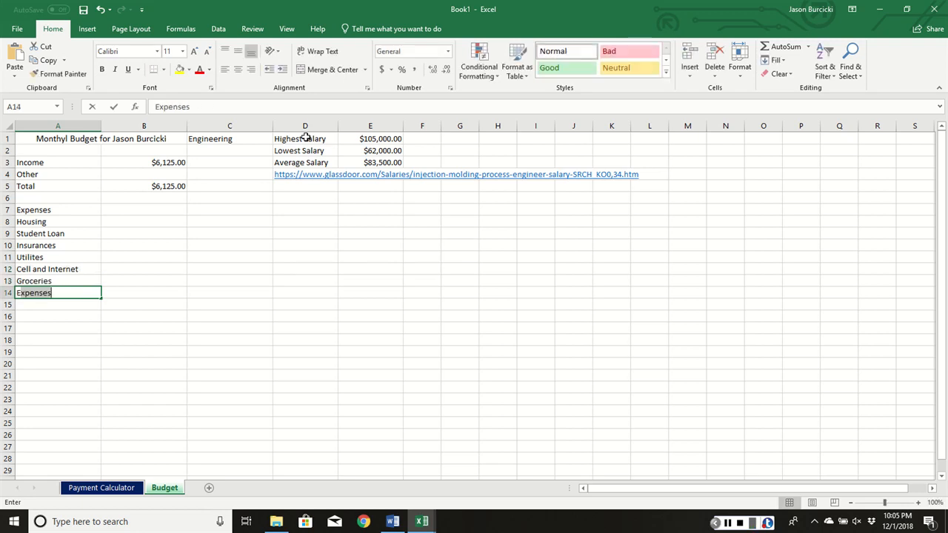
{"action": "type", "text": "rtainment"}
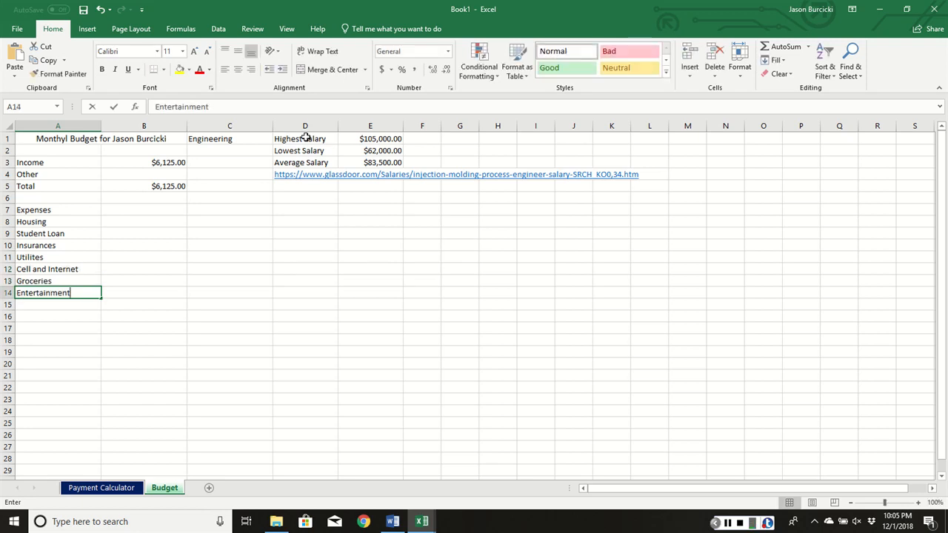
{"action": "key", "text": "Return"}
- Add the expense labels "Misc. Living Expense" in A15 and "Auto" in A16
{"action": "type", "text": "Miscel"}
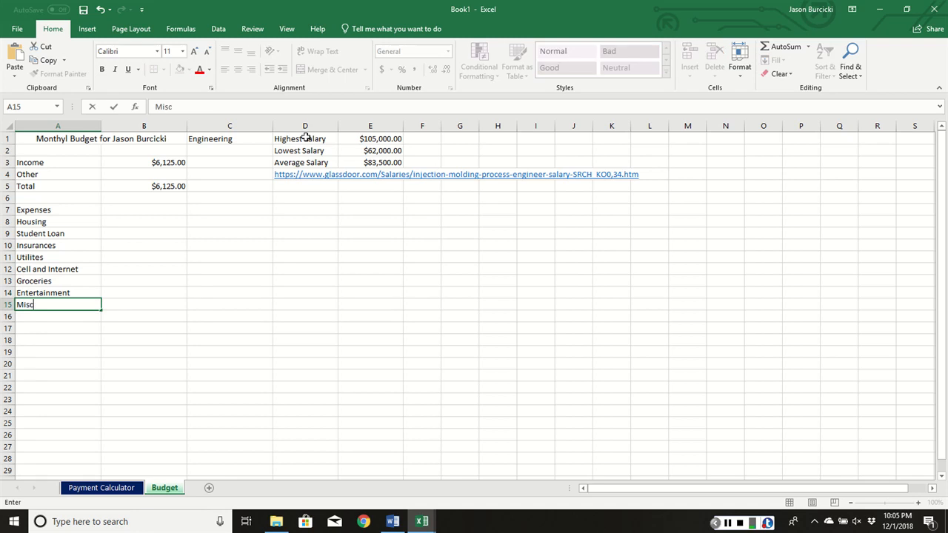
{"action": "key", "text": "BackSpace"}
{"action": "key", "text": "BackSpace"}
{"action": "type", "text": ". Living Expense"}
{"action": "key", "text": "Return"}
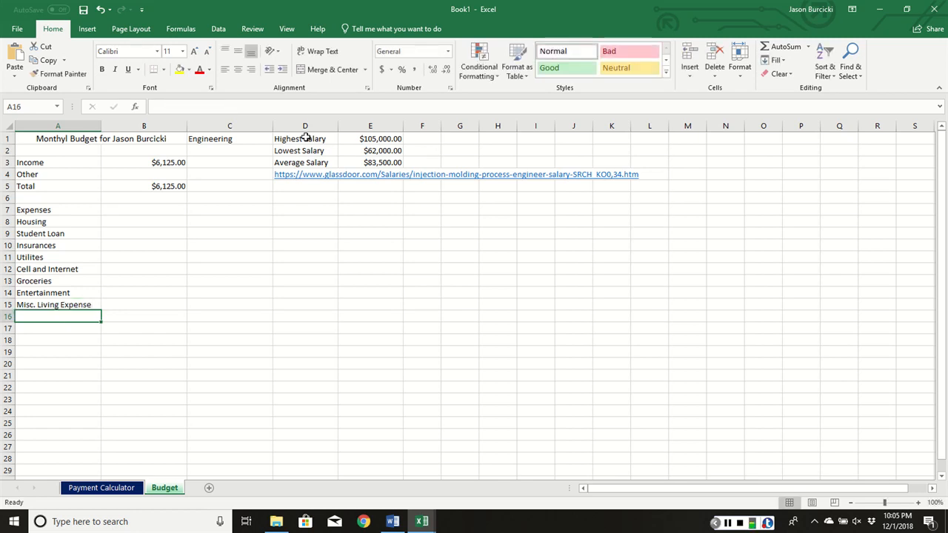
{"action": "type", "text": "Auto"}
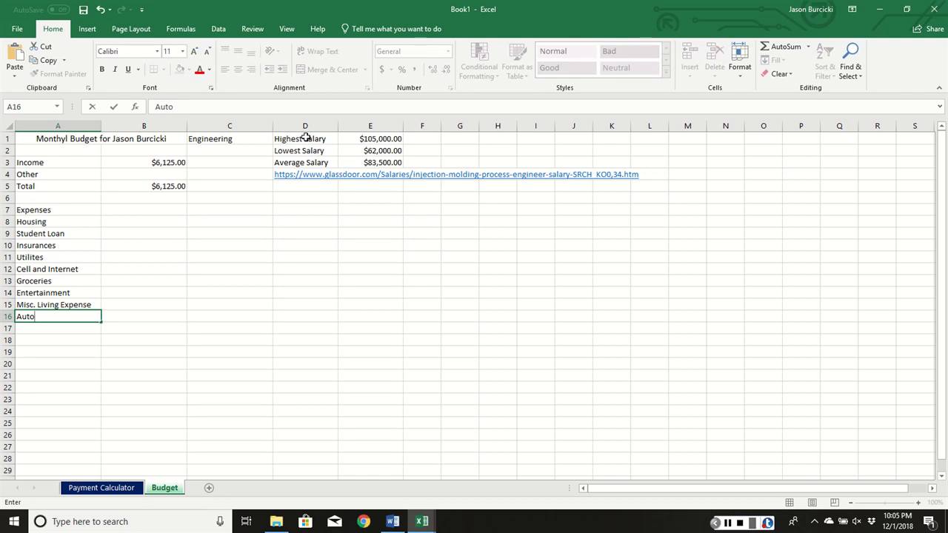
{"action": "key", "text": "Return"}
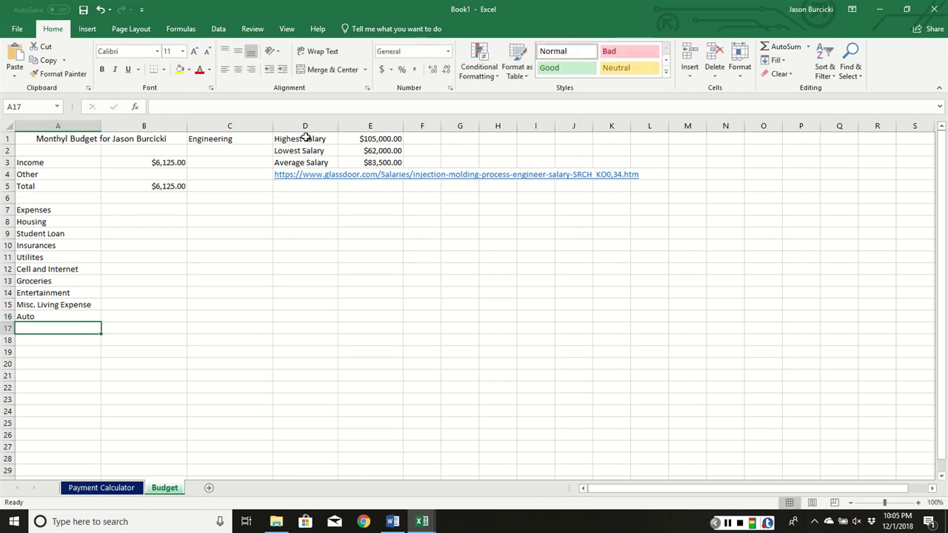
- Enter the labels "Total" in A17 and "Savings" in A18, and select the Housing amount cell B8
{"action": "type", "text": "Total"}
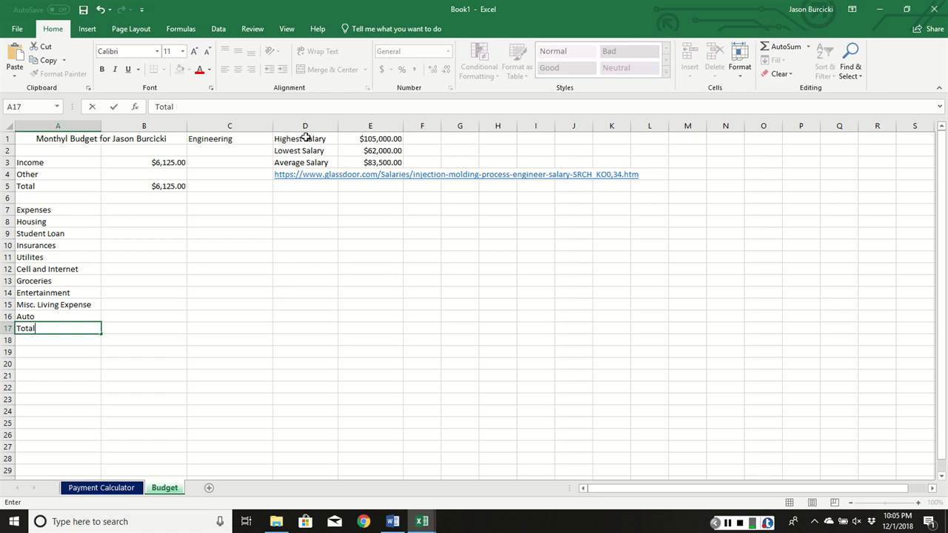
{"action": "key", "text": "Return"}
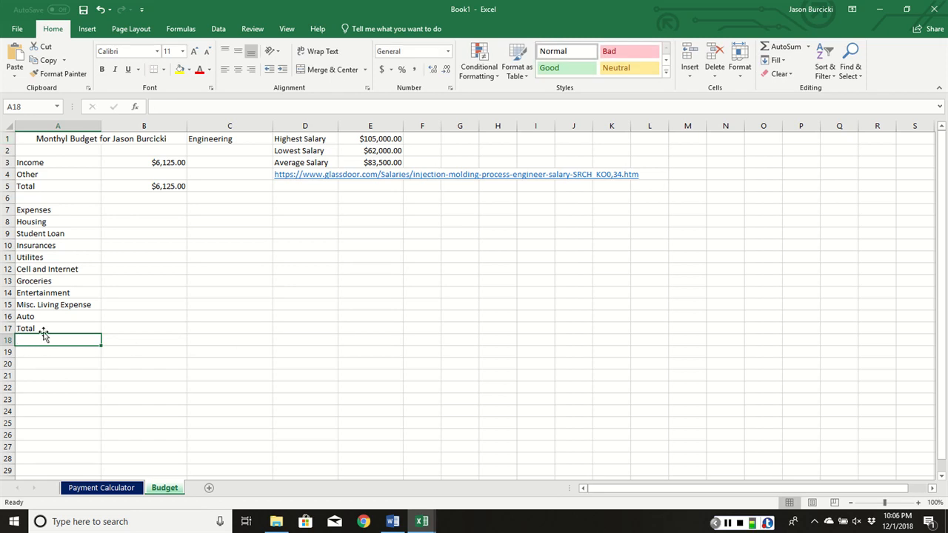
{"action": "type", "text": "Savibgs"}
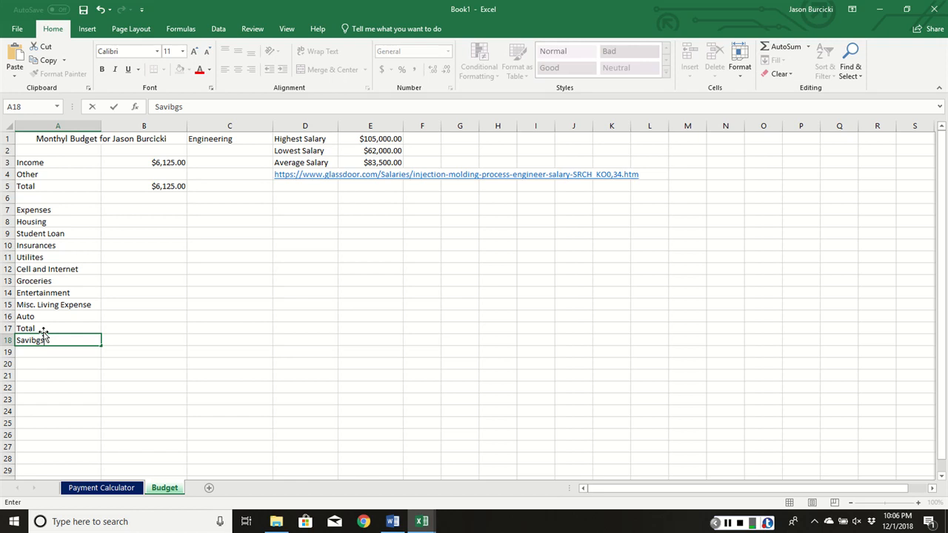
{"action": "key", "text": "BackSpace"}
{"action": "key", "text": "BackSpace"}
{"action": "key", "text": "BackSpace"}
{"action": "type", "text": "ngs"}
{"action": "key", "text": "Return"}
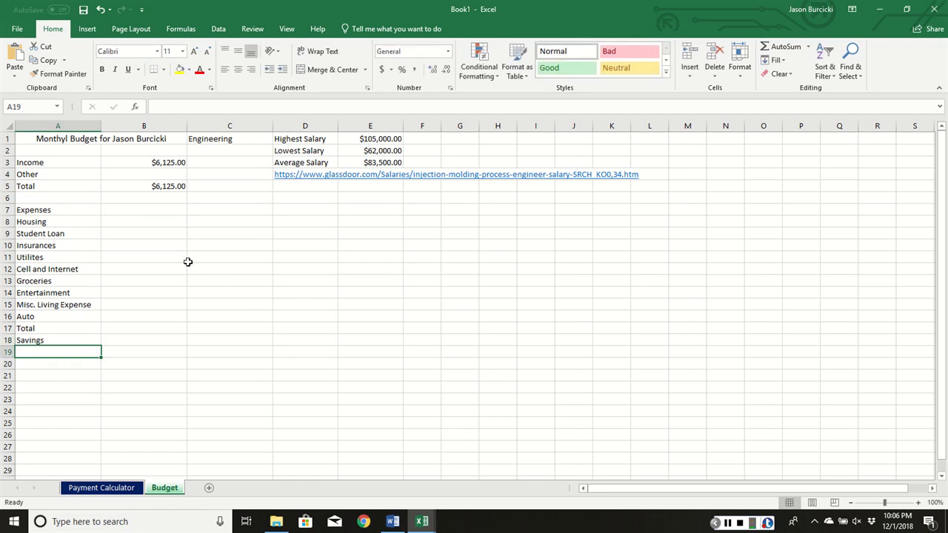
{"action": "left_click", "coordinate": [127, 222]}
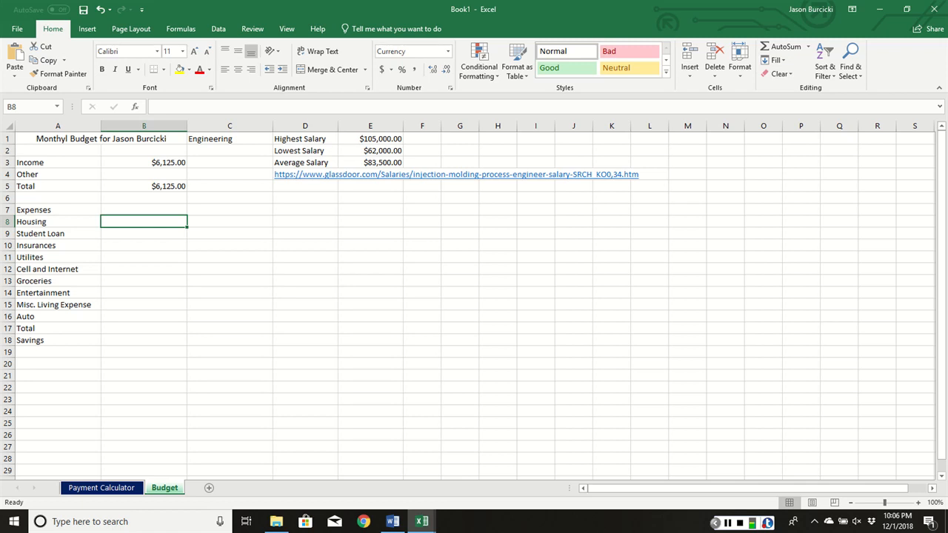
{"action": "left_click", "coordinate": [728, 524]}
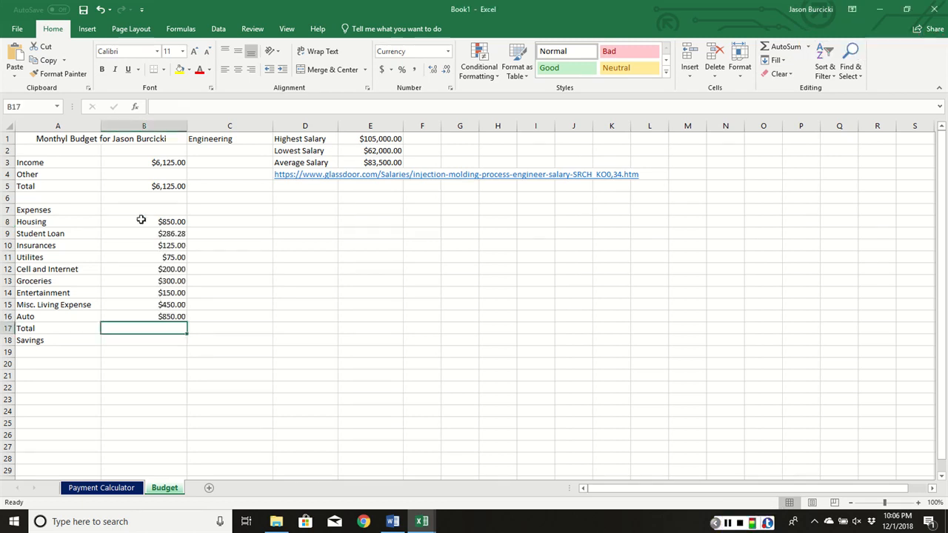
- Total the expense amounts B8:B16 in B17 with AutoSum
{"action": "left_click_drag", "start_coordinate": [141, 219], "coordinate": [124, 323]}
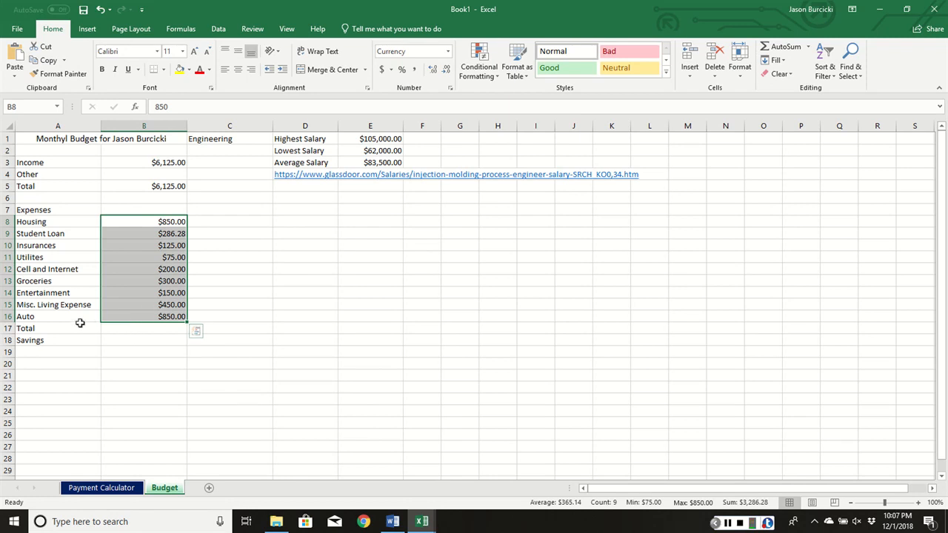
{"action": "left_click", "coordinate": [132, 330]}
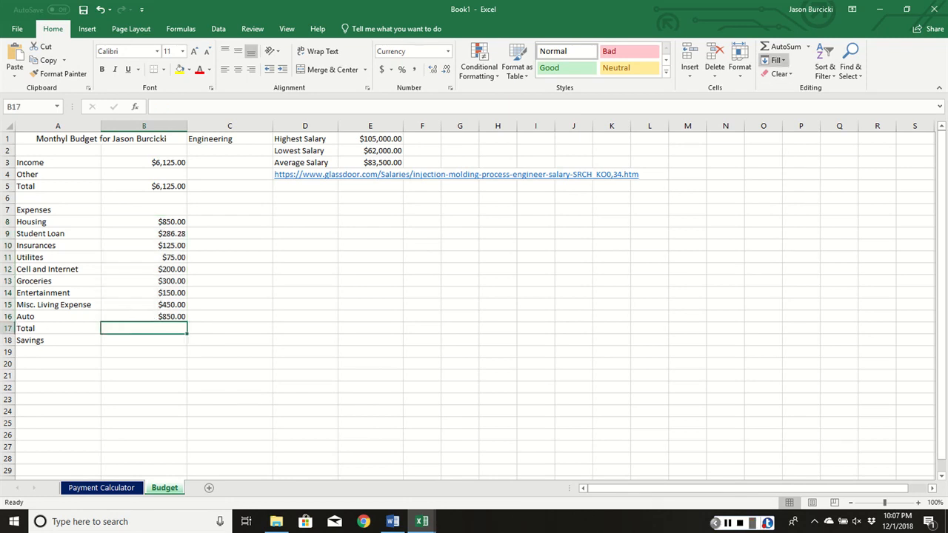
{"action": "left_click", "coordinate": [781, 46]}
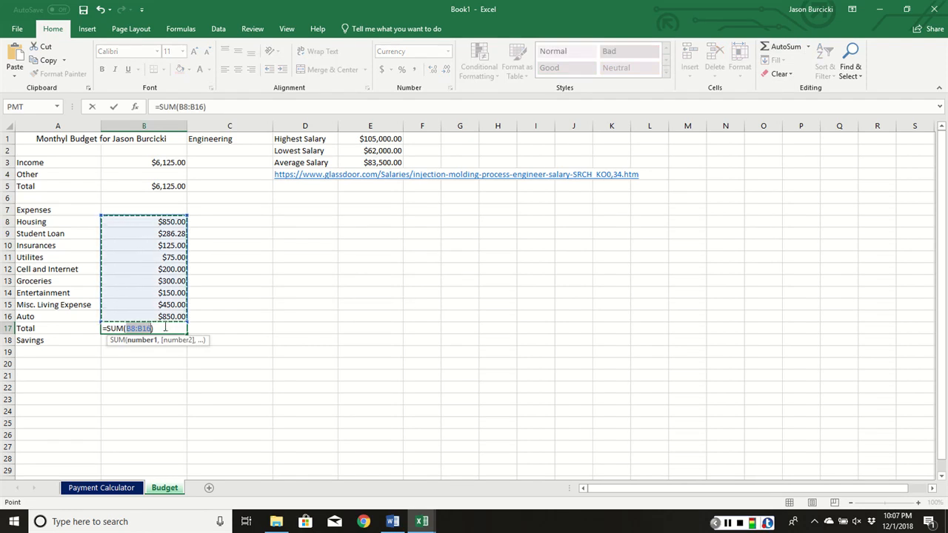
{"action": "key", "text": "Return"}
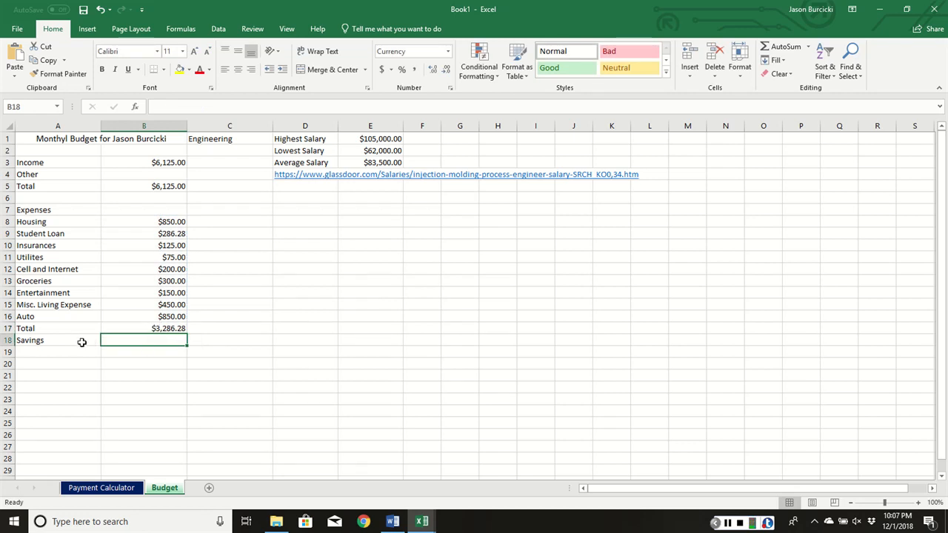
- Calculate the savings in B18 by subtracting total expenses from total income with the formula =B5-B17
{"action": "type", "text": "="}
{"action": "left_click", "coordinate": [161, 186]}
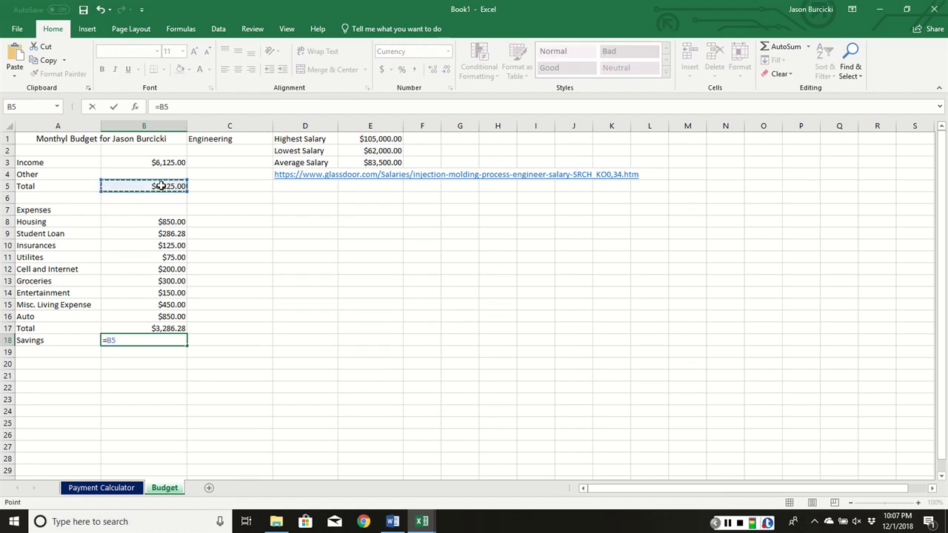
{"action": "type", "text": "-"}
{"action": "left_click", "coordinate": [160, 328]}
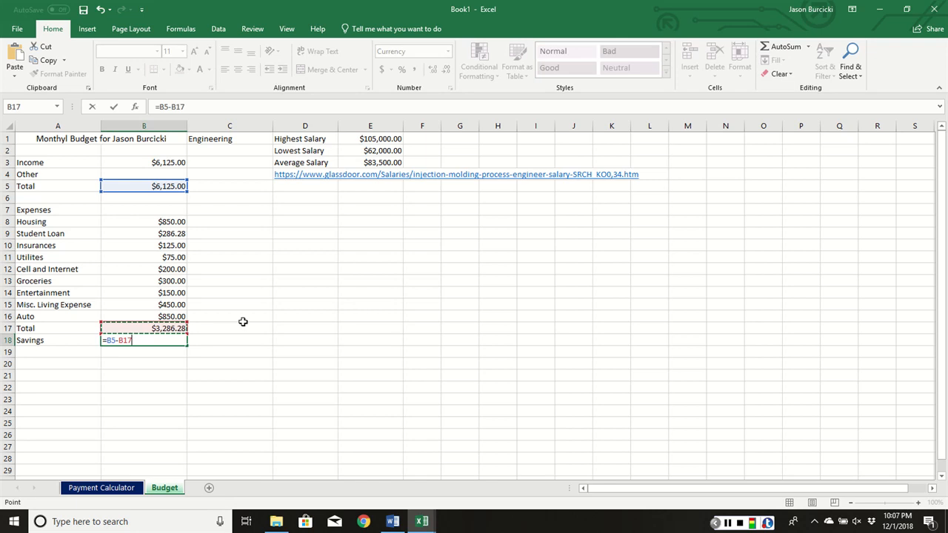
{"action": "key", "text": "Return"}
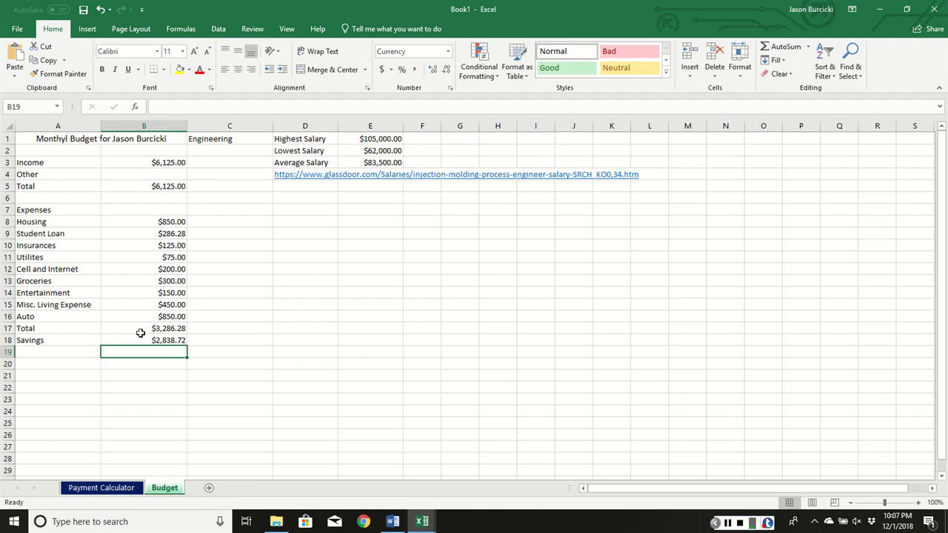
- Look up the monthly payment on the Payment Calculator sheet and set the Auto expense in B16 of the Budget sheet to 940.06
{"action": "left_click", "coordinate": [102, 487]}
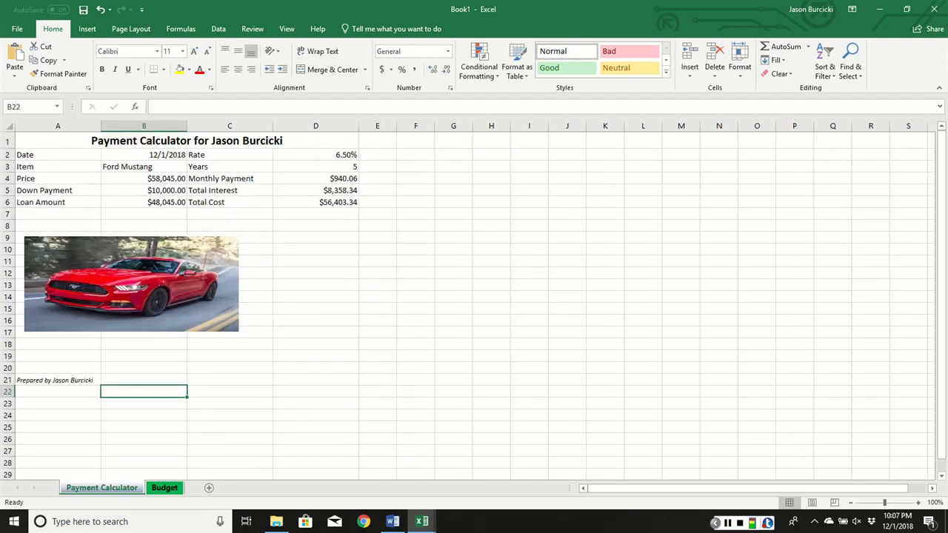
{"action": "left_click", "coordinate": [165, 488]}
{"action": "left_click", "coordinate": [175, 317]}
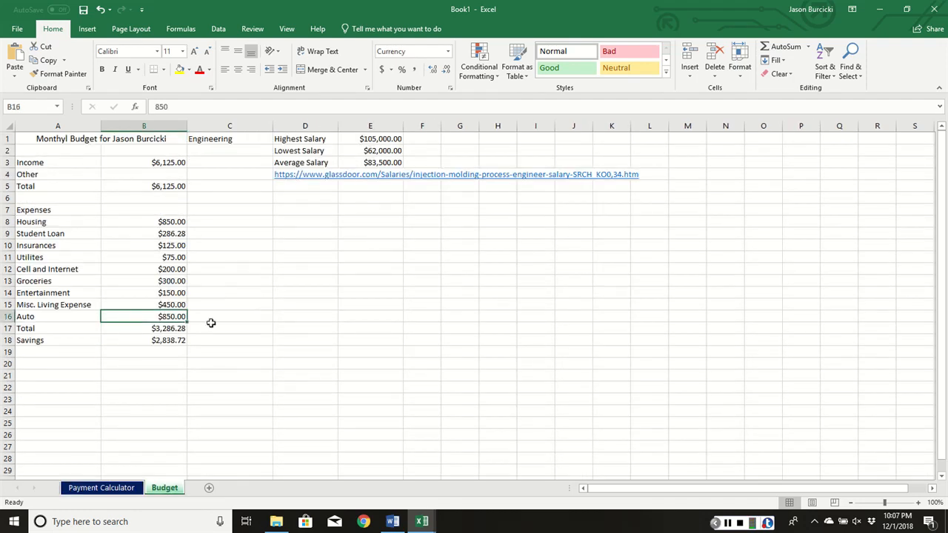
{"action": "type", "text": "940.0"}
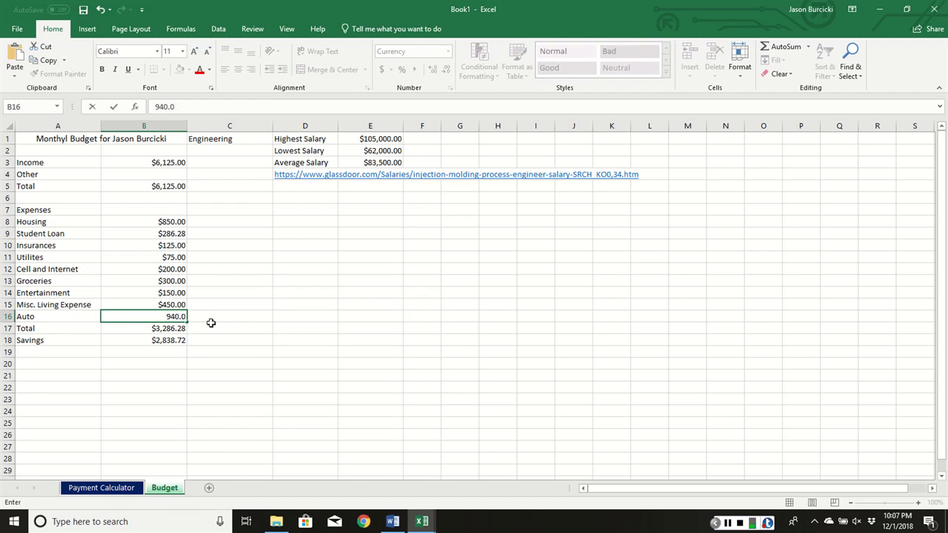
{"action": "type", "text": "6"}
{"action": "key", "text": "Return"}
{"action": "left_click", "coordinate": [195, 351]}
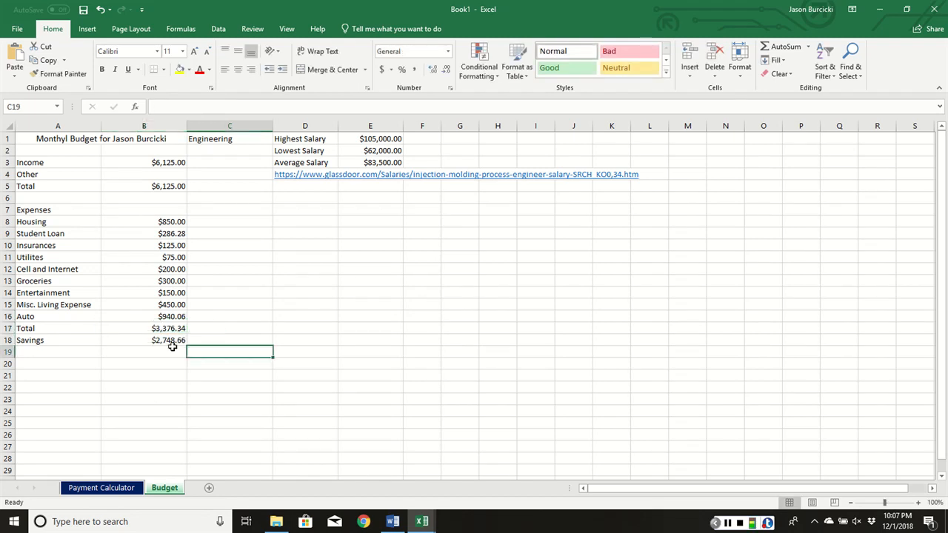
- Add a top border to the income total in B5 and the expense total in B17
{"action": "left_click", "coordinate": [169, 341]}
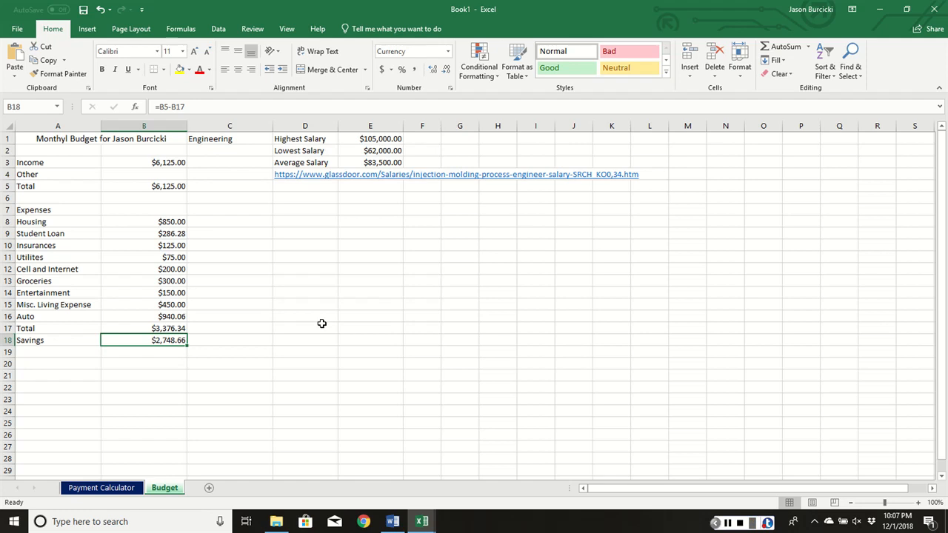
{"action": "left_click", "coordinate": [138, 328]}
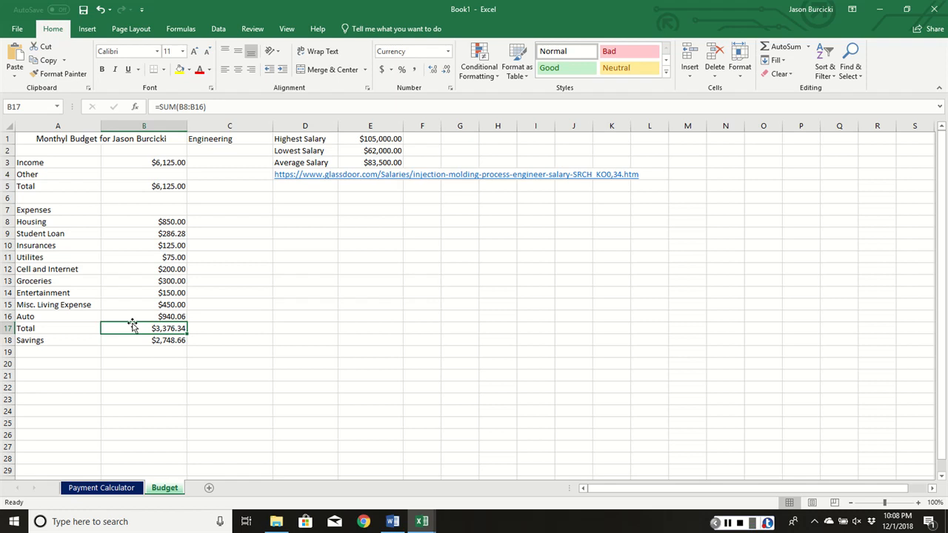
{"action": "left_click", "coordinate": [156, 186], "text": "ctrl"}
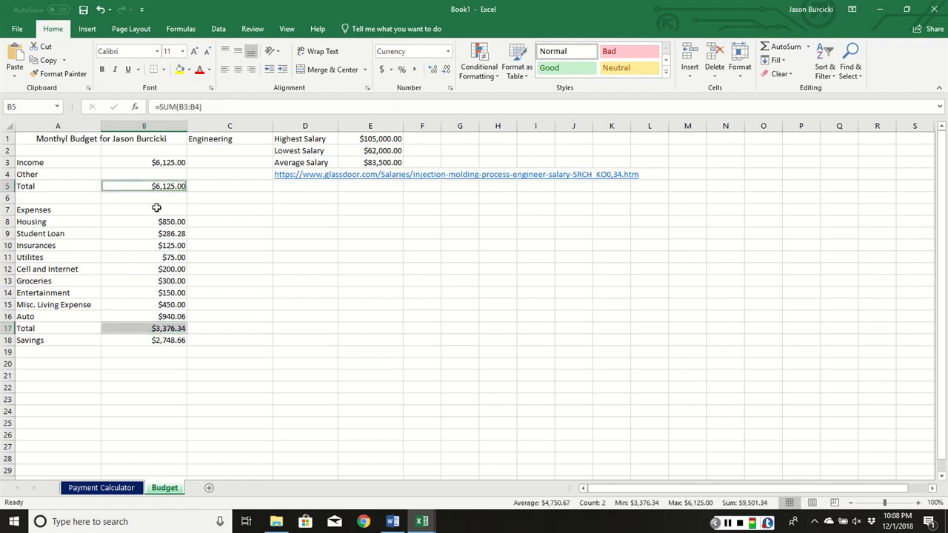
{"action": "left_click", "coordinate": [163, 69]}
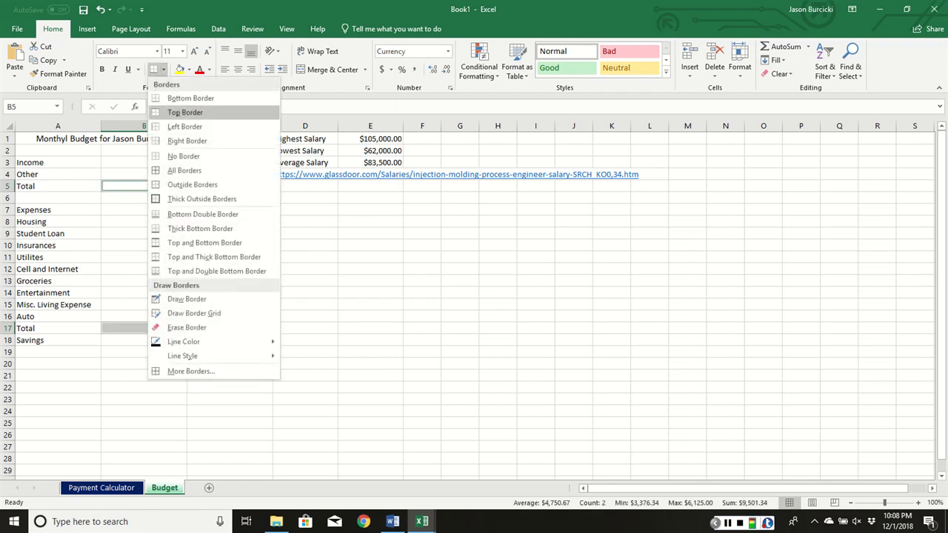
{"action": "left_click", "coordinate": [185, 112]}
{"action": "left_click", "coordinate": [239, 294]}
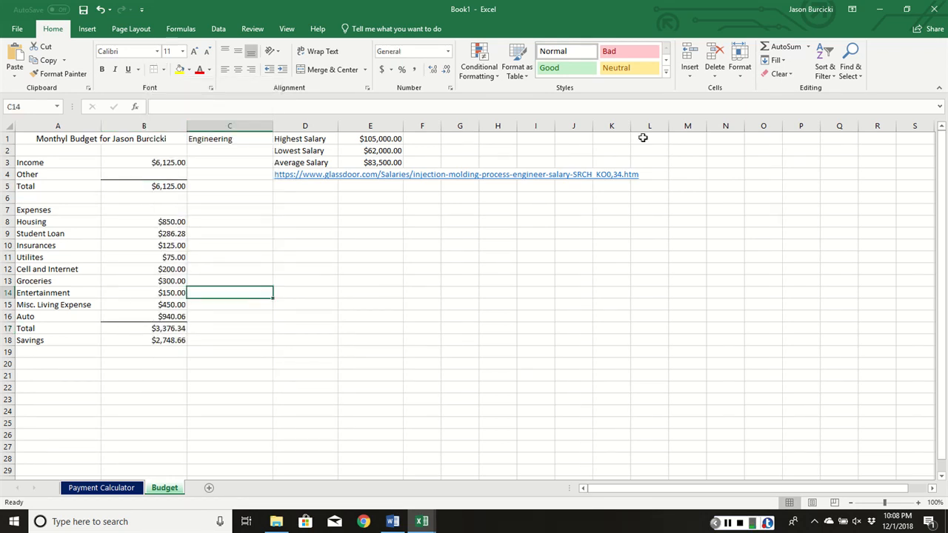
{"action": "key", "text": "alt+Tab"}
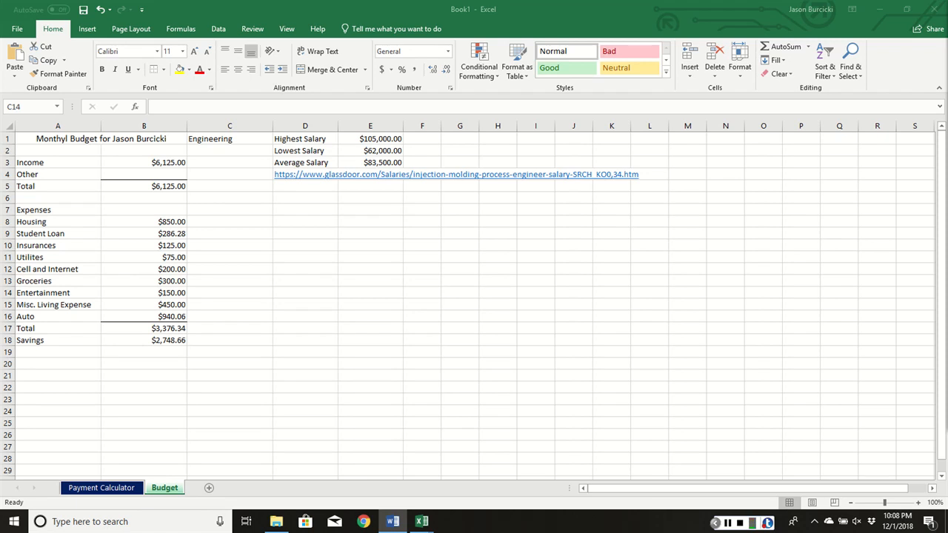
{"action": "key", "text": "alt+Tab"}
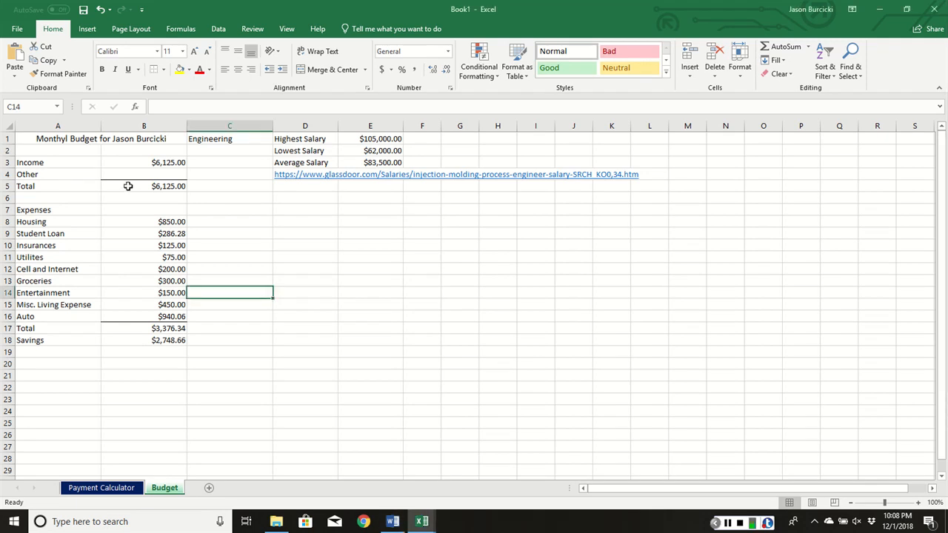
{"action": "left_click", "coordinate": [127, 186]}
{"action": "left_click", "coordinate": [158, 320], "text": "ctrl"}
{"action": "left_click", "coordinate": [154, 328], "text": "ctrl"}
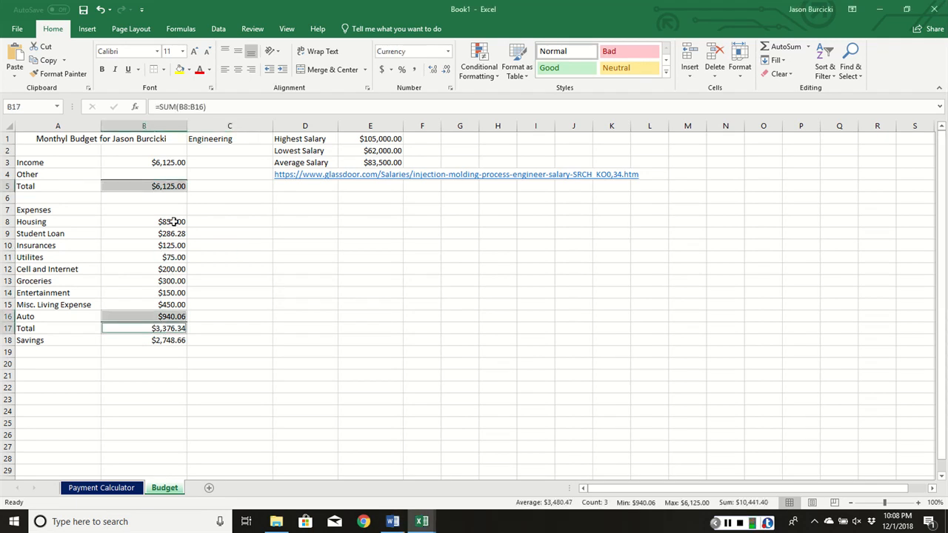
{"action": "left_click", "coordinate": [261, 304]}
- Add a bottom border to both total amounts in B5 and B17, keeping their top borders
{"action": "left_click", "coordinate": [164, 187]}
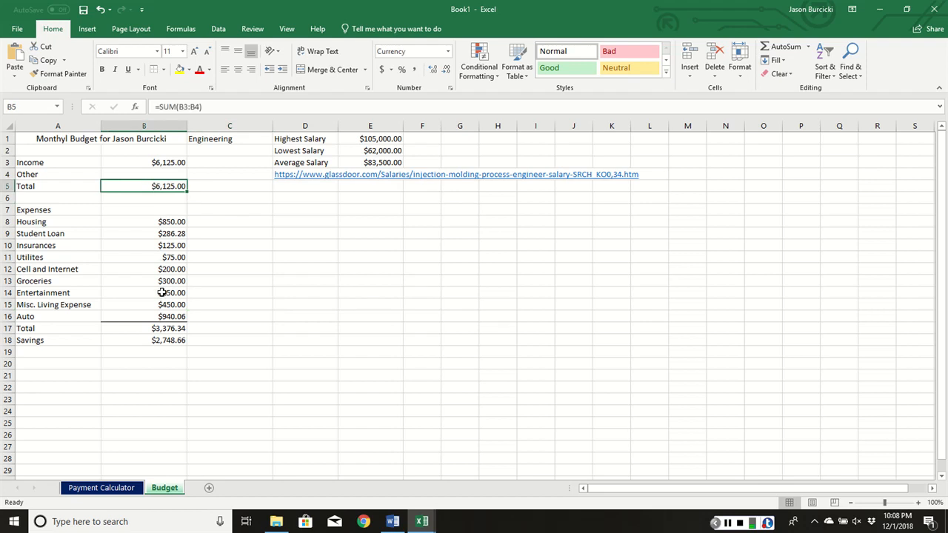
{"action": "left_click", "coordinate": [165, 328], "text": "ctrl"}
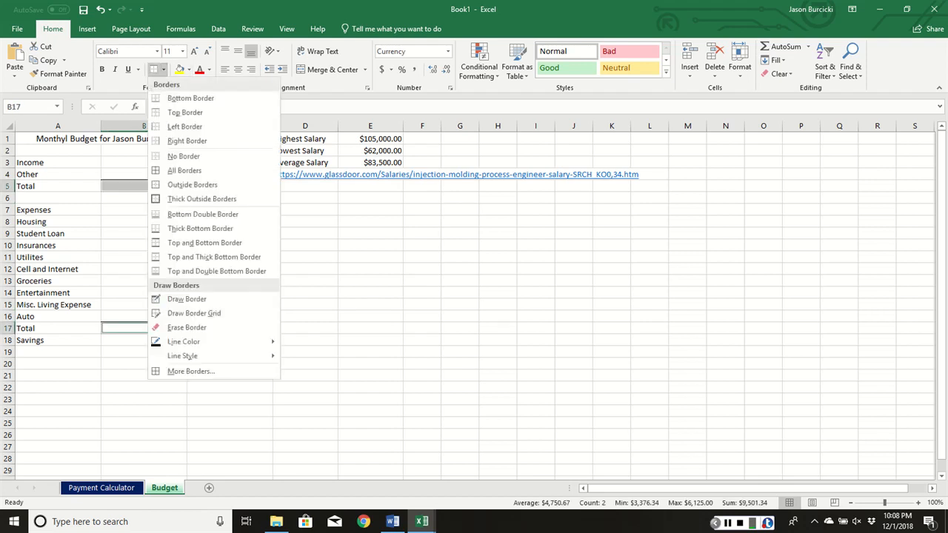
{"action": "left_click", "coordinate": [163, 69]}
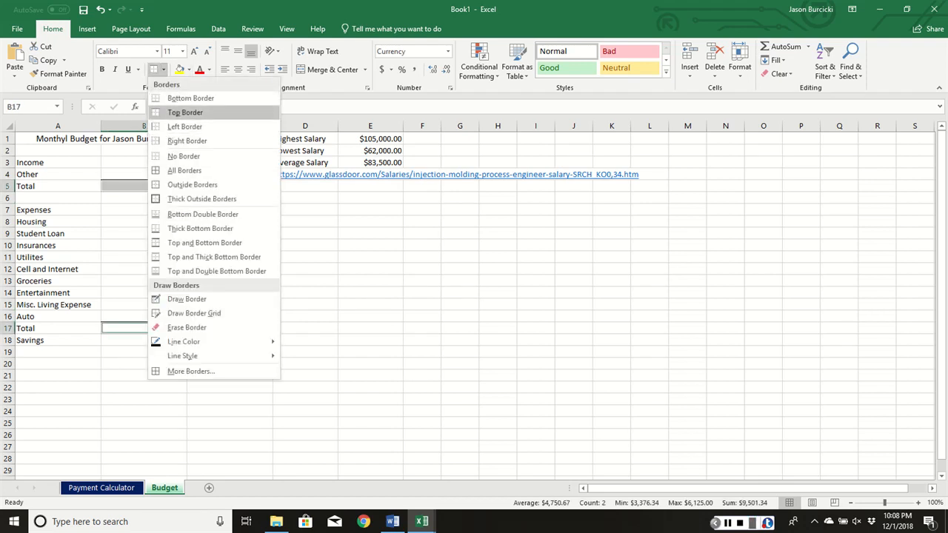
{"action": "left_click", "coordinate": [185, 112]}
{"action": "left_click", "coordinate": [261, 326]}
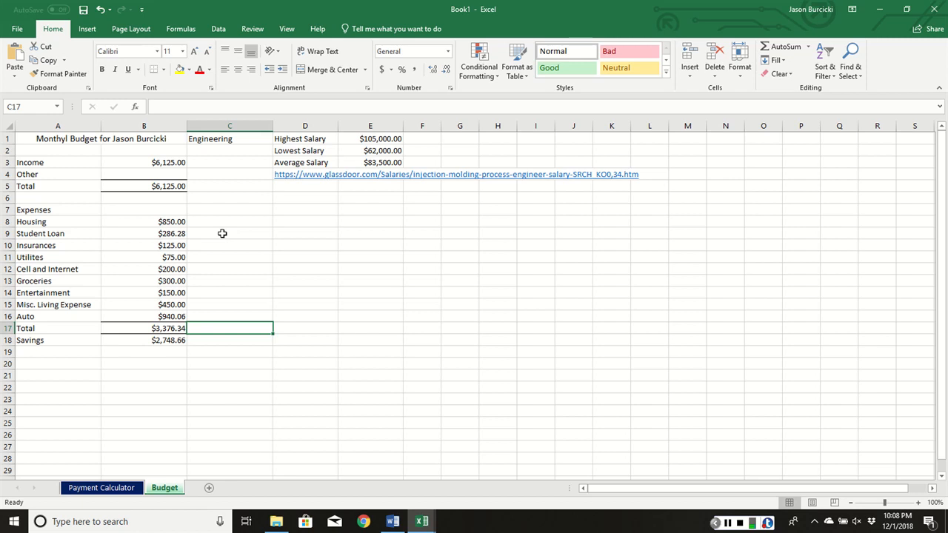
- Indent the "Total" labels in A5 and A17 by one level
{"action": "left_click", "coordinate": [46, 189]}
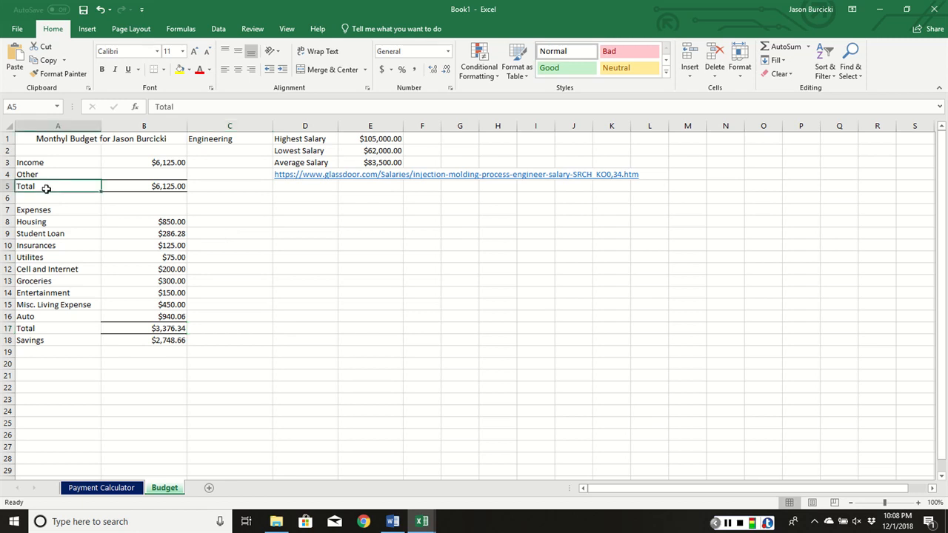
{"action": "left_click", "coordinate": [49, 330], "text": "ctrl"}
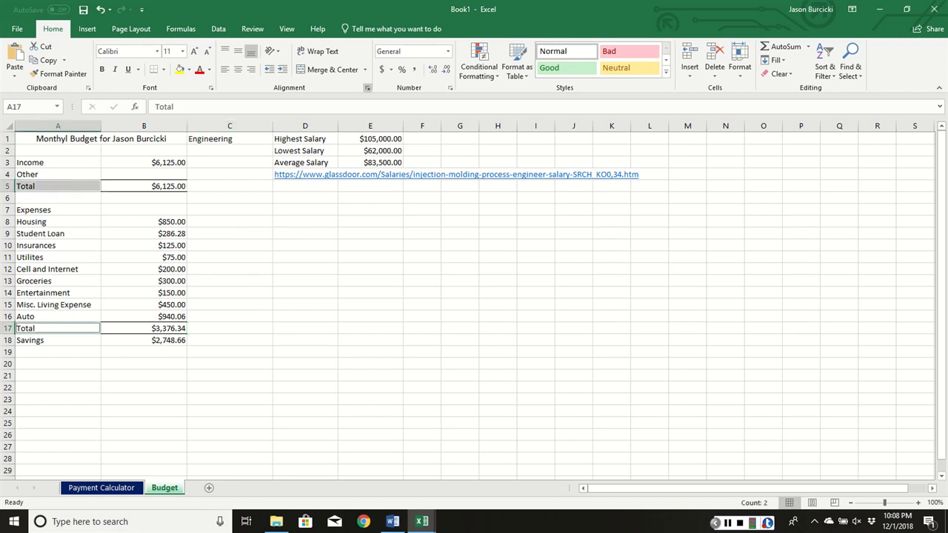
{"action": "left_click", "coordinate": [283, 70]}
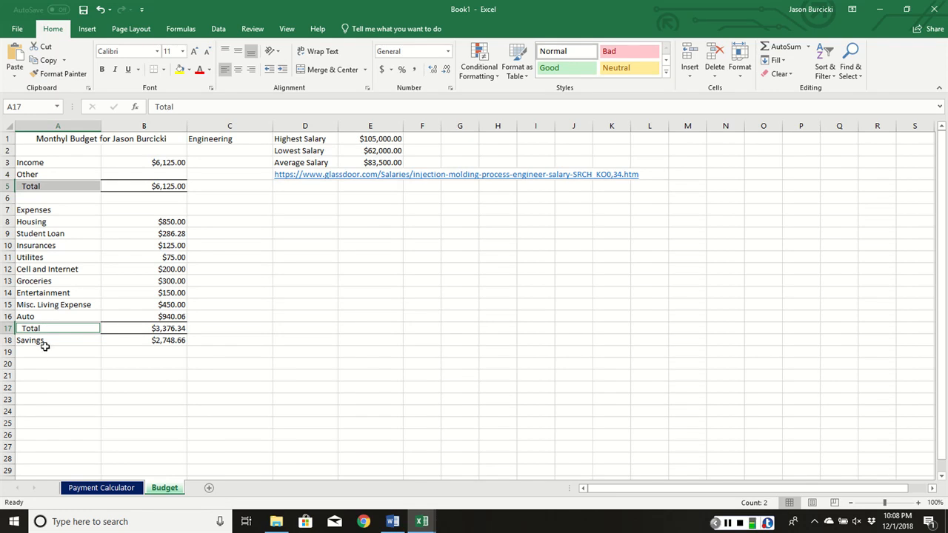
{"action": "left_click", "coordinate": [353, 295]}
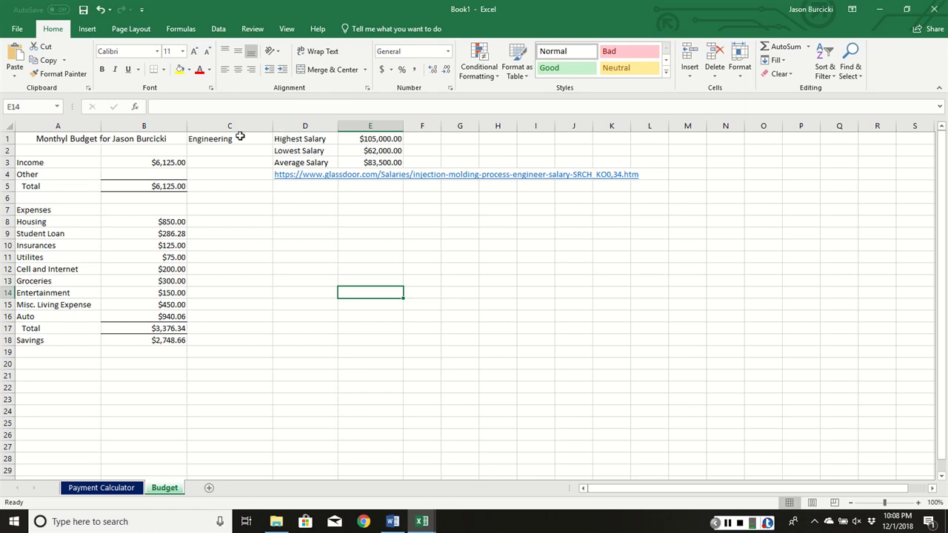
- Put a thick outside border around the Engineering salary block C1:E4
{"action": "left_click_drag", "start_coordinate": [240, 137], "coordinate": [390, 172]}
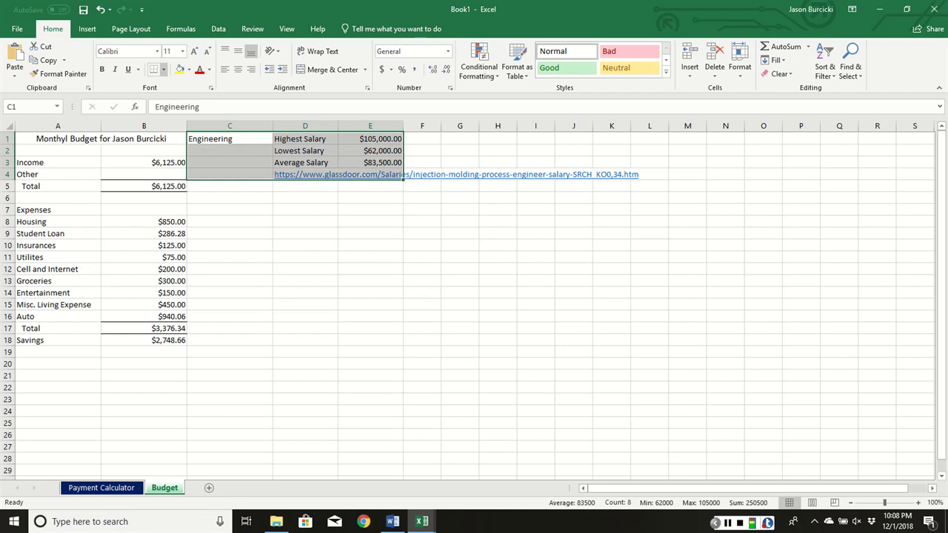
{"action": "left_click", "coordinate": [163, 69]}
{"action": "left_click", "coordinate": [201, 199]}
{"action": "left_click", "coordinate": [498, 196]}
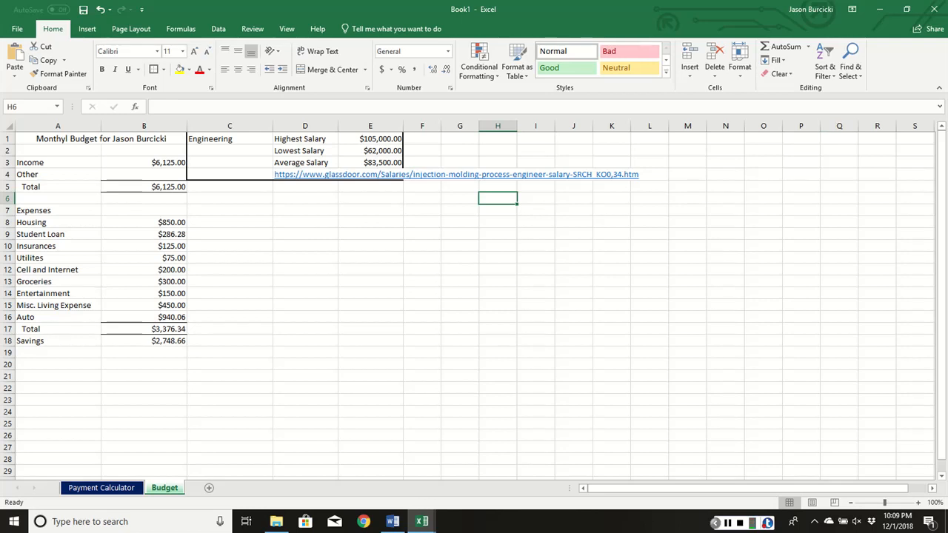
- Fill the Engineering salary block C1:E4 with the standard light green colour
{"action": "key", "text": "alt+Tab"}
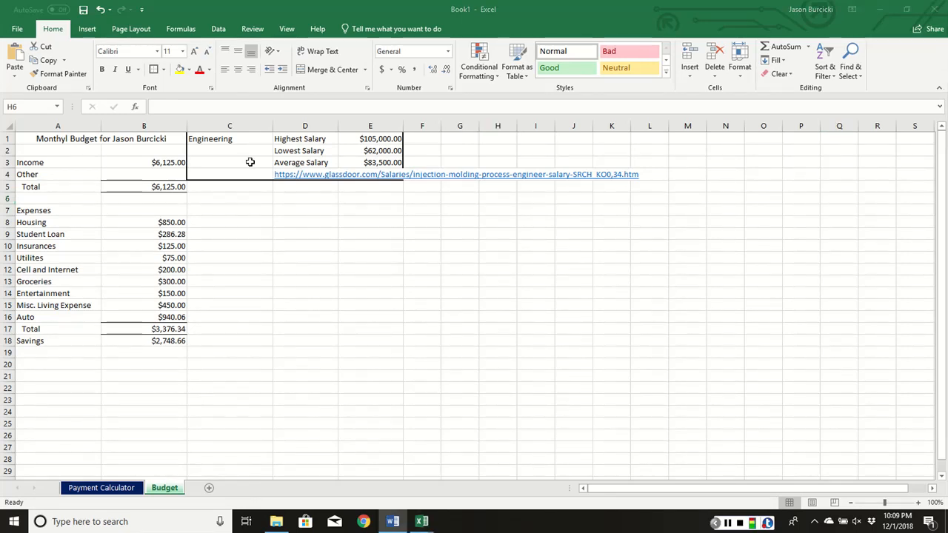
{"action": "key", "text": "alt+Tab"}
{"action": "left_click_drag", "start_coordinate": [237, 140], "coordinate": [378, 176]}
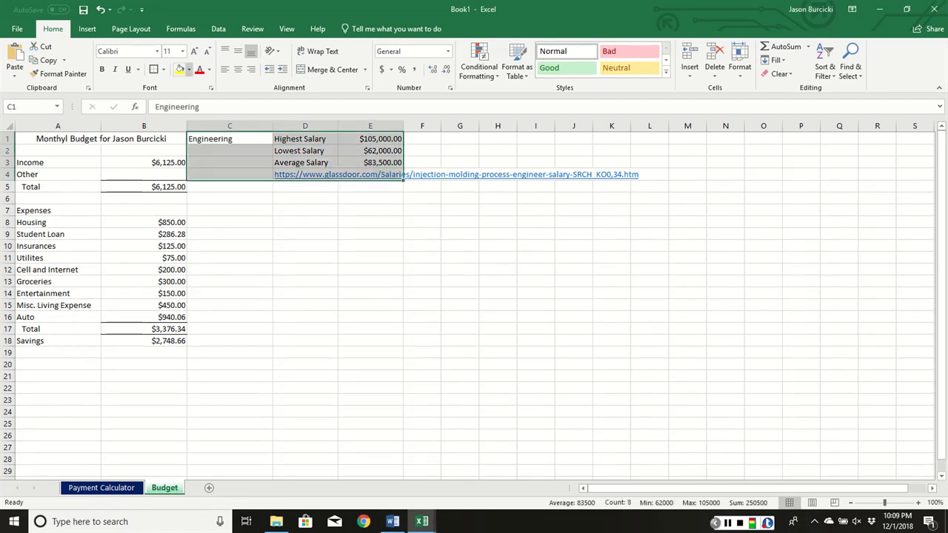
{"action": "left_click", "coordinate": [189, 69]}
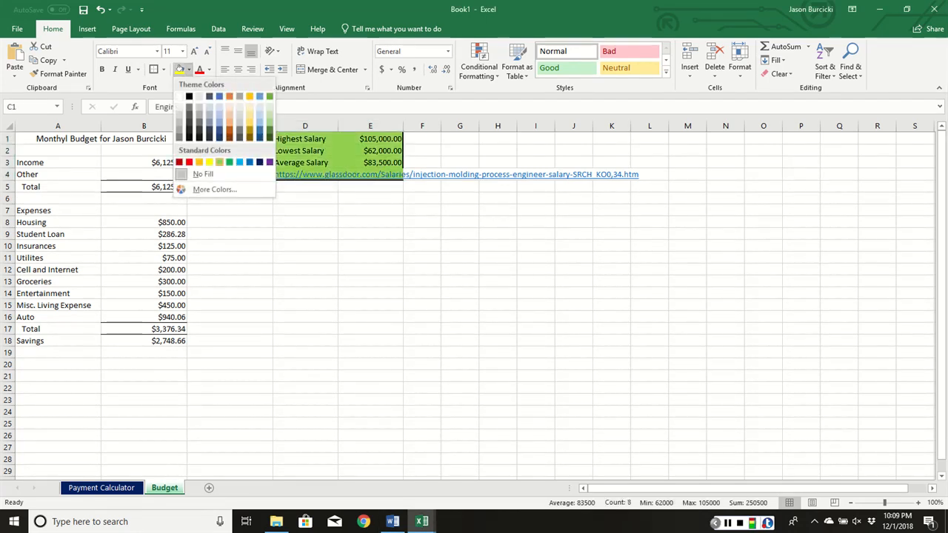
{"action": "left_click", "coordinate": [219, 161]}
{"action": "left_click", "coordinate": [385, 284]}
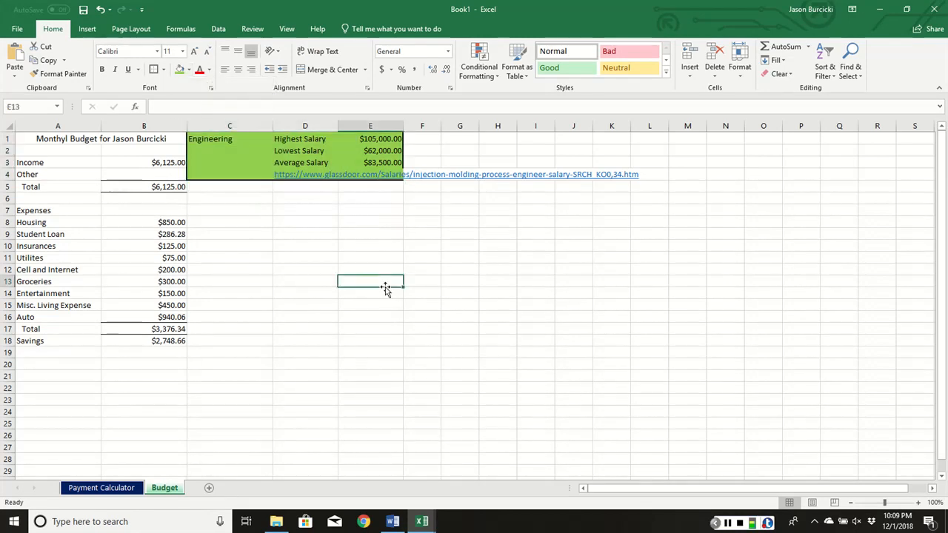
{"action": "key", "text": "alt+Tab"}
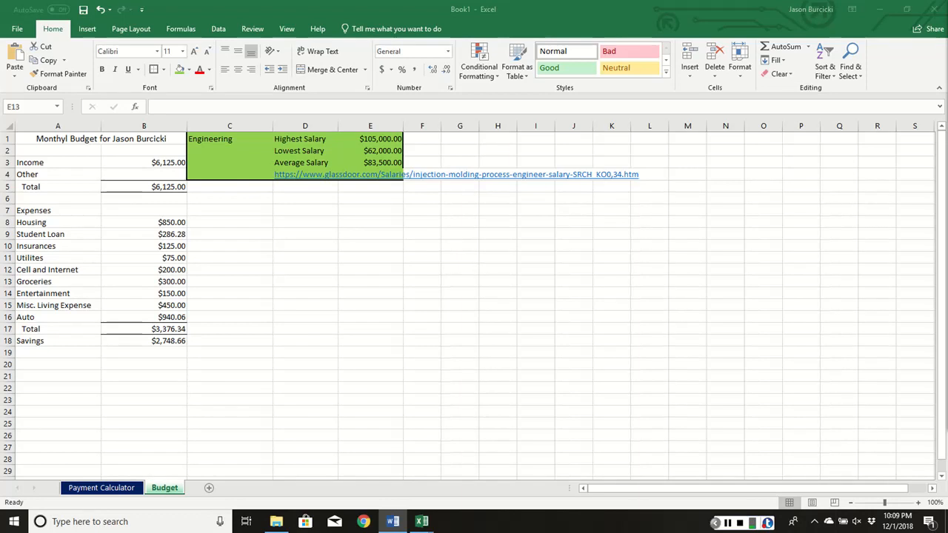
- Insert a 3-D pie chart of the expense names and amounts in A8:B16 of the Budget sheet
{"action": "key", "text": "alt+Tab"}
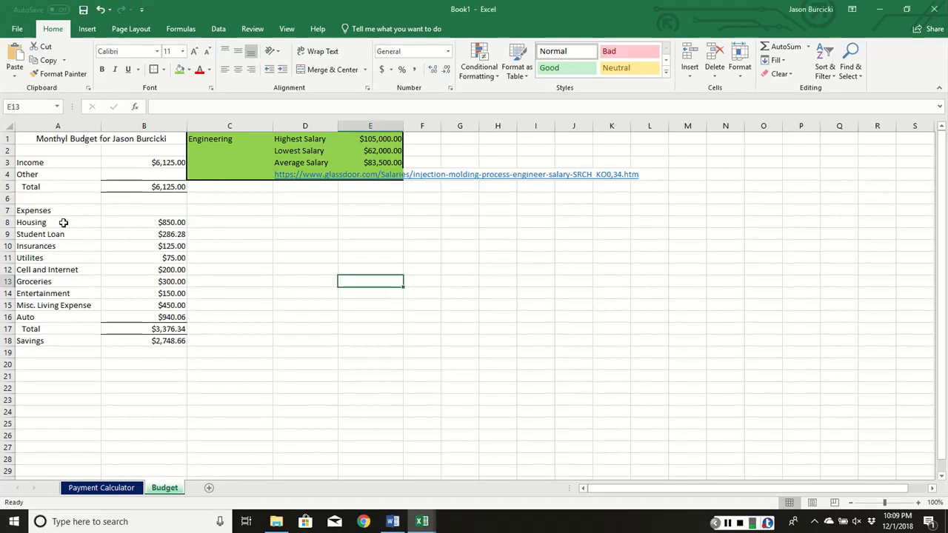
{"action": "left_click_drag", "start_coordinate": [64, 221], "coordinate": [160, 317]}
{"action": "left_click", "coordinate": [86, 28]}
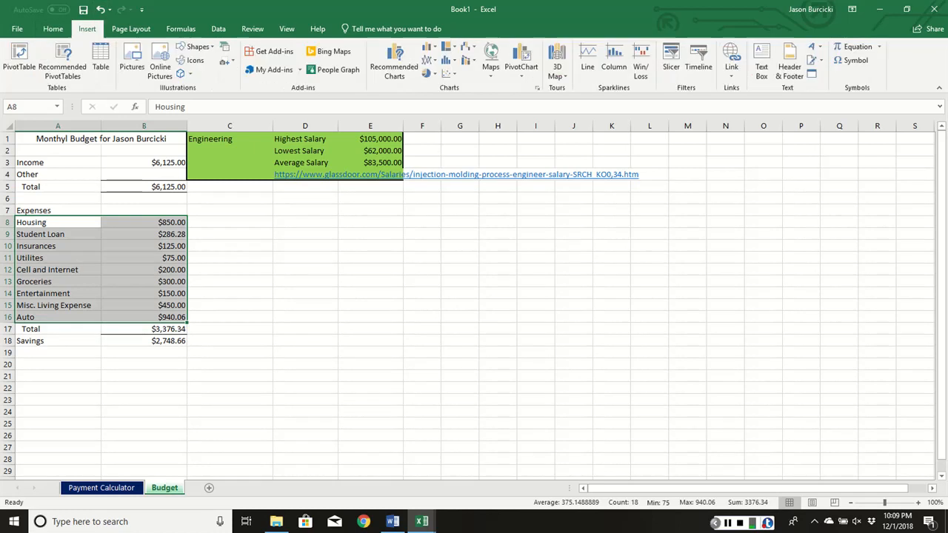
{"action": "left_click", "coordinate": [429, 74]}
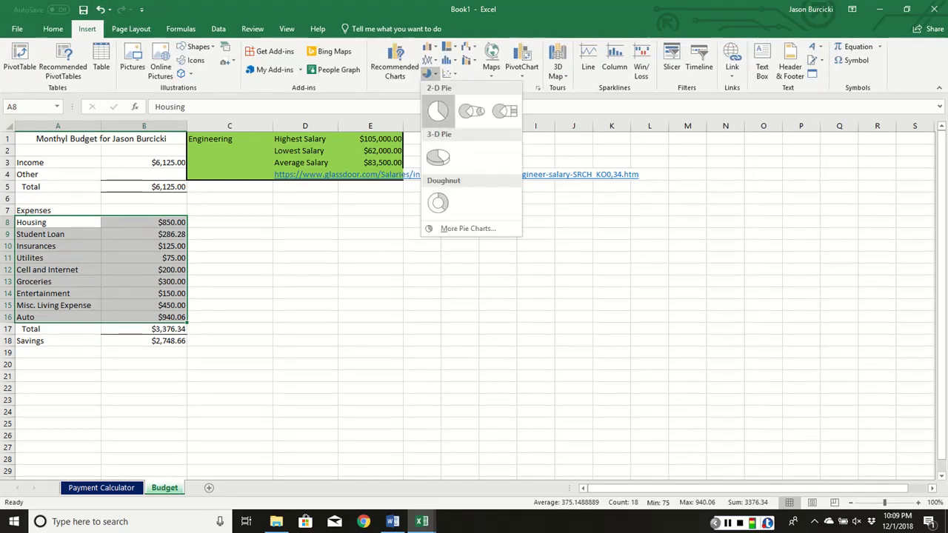
{"action": "left_click", "coordinate": [438, 157]}
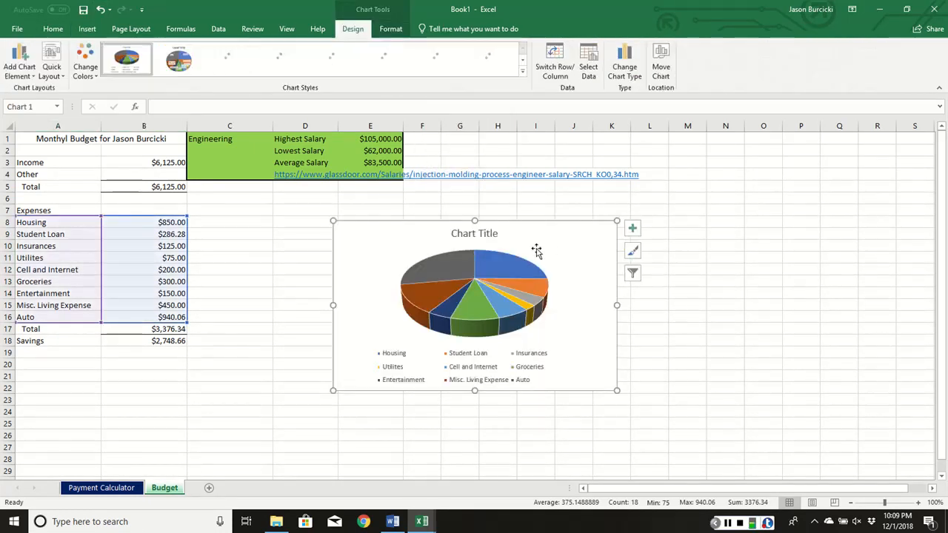
- Change the pie chart's title to "Expenses"
{"action": "left_click", "coordinate": [487, 234]}
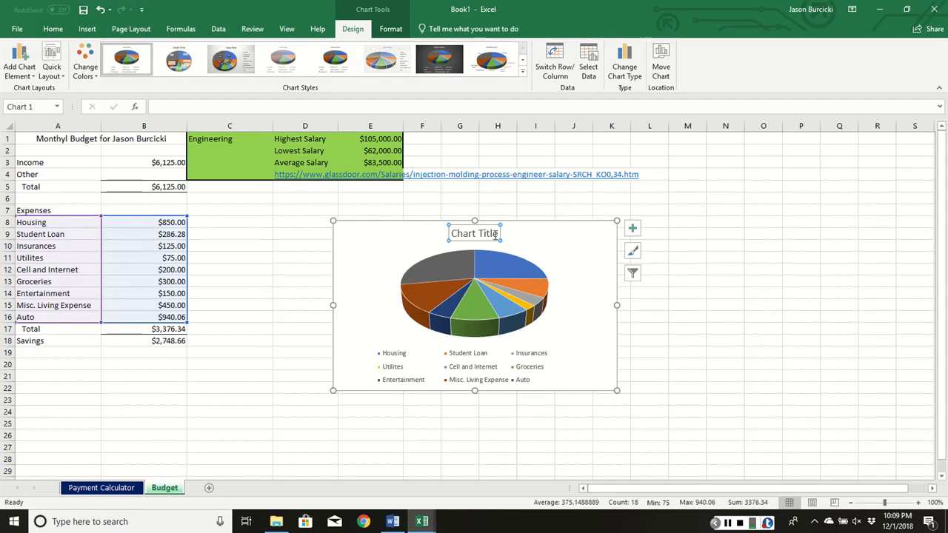
{"action": "type", "text": "Expense"}
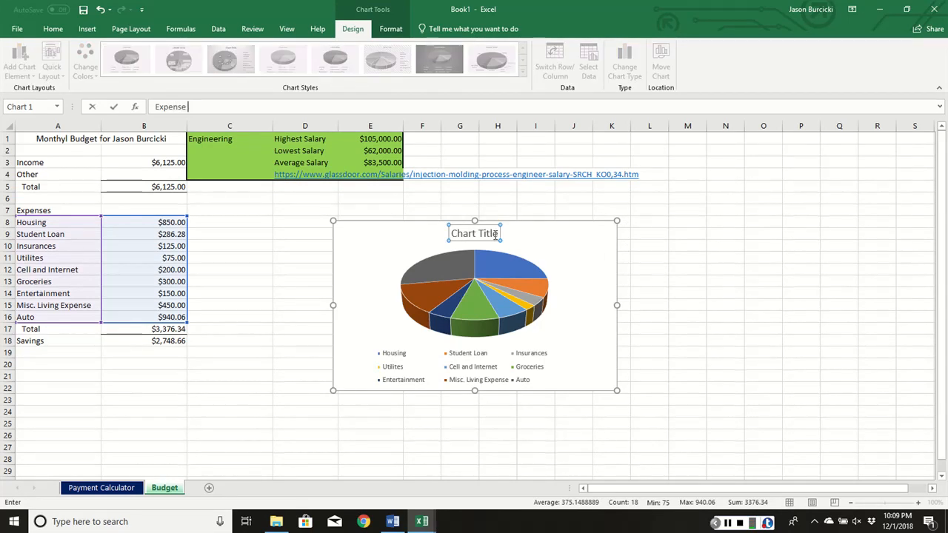
{"action": "type", "text": "s"}
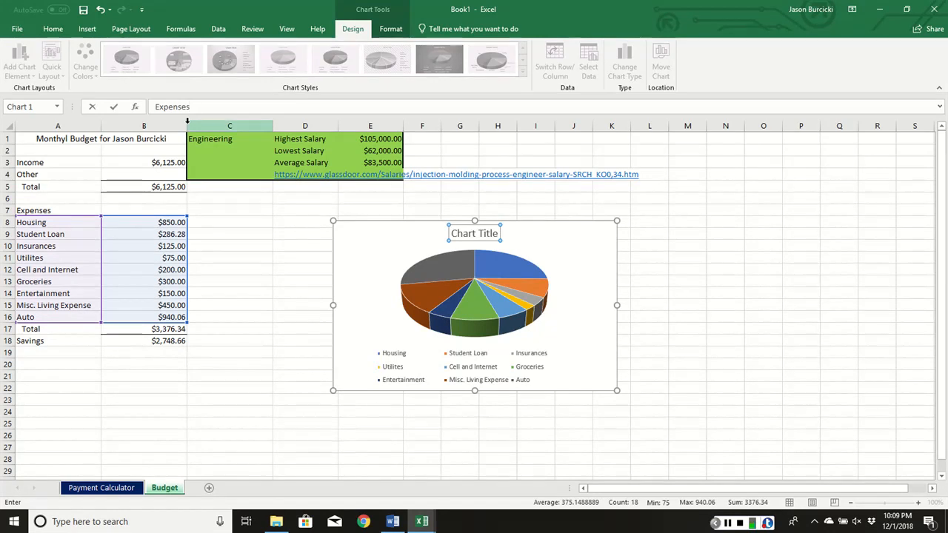
{"action": "key", "text": "Return"}
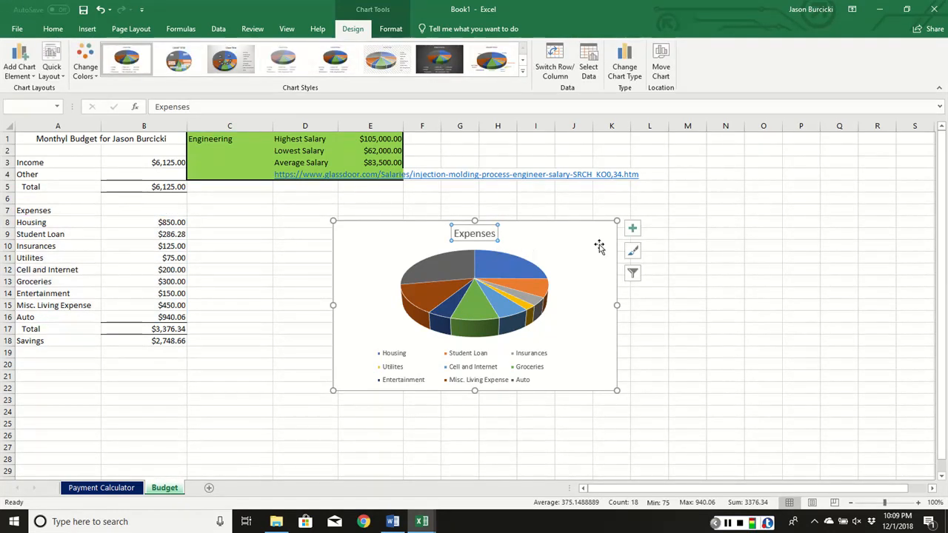
- Add data labels to the Expenses pie chart using the Best Fit position
{"action": "left_click", "coordinate": [631, 228]}
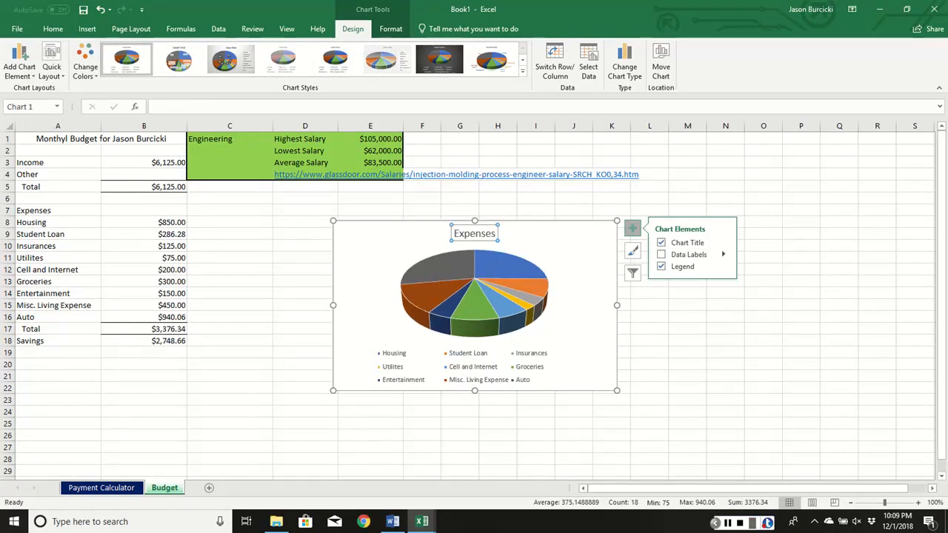
{"action": "left_click", "coordinate": [723, 255]}
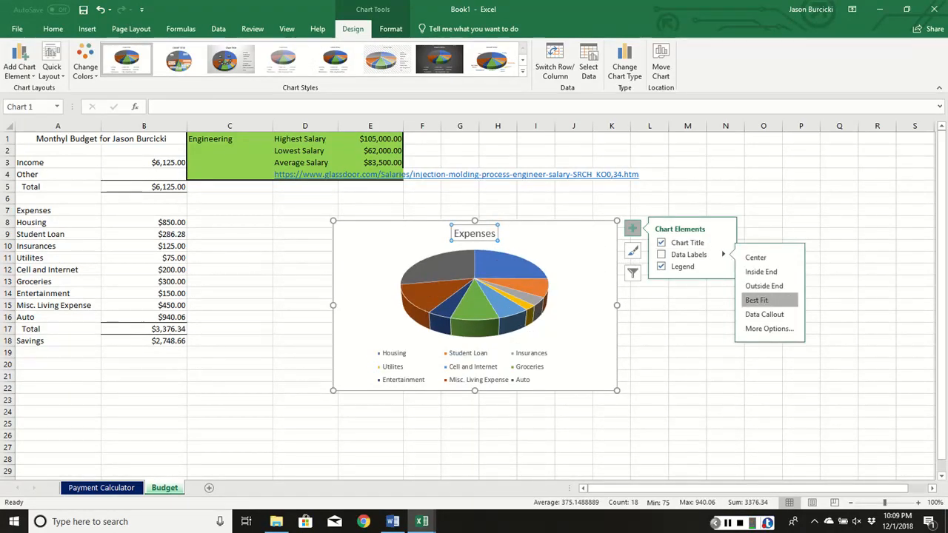
{"action": "left_click", "coordinate": [757, 300]}
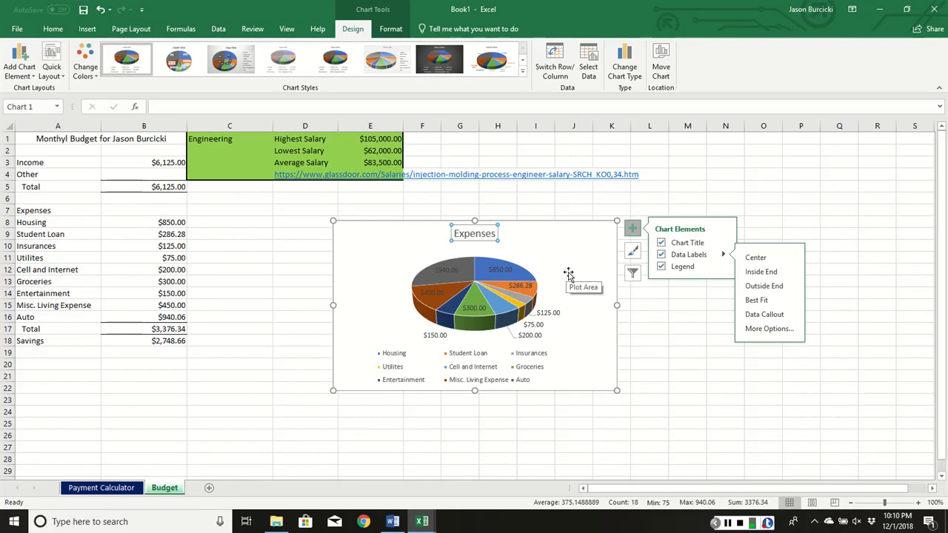
- Move the Expenses pie chart beside the expense list, below the Engineering salary block, and deselect it
{"action": "left_click", "coordinate": [519, 243]}
{"action": "left_click_drag", "start_coordinate": [544, 240], "coordinate": [436, 228]}
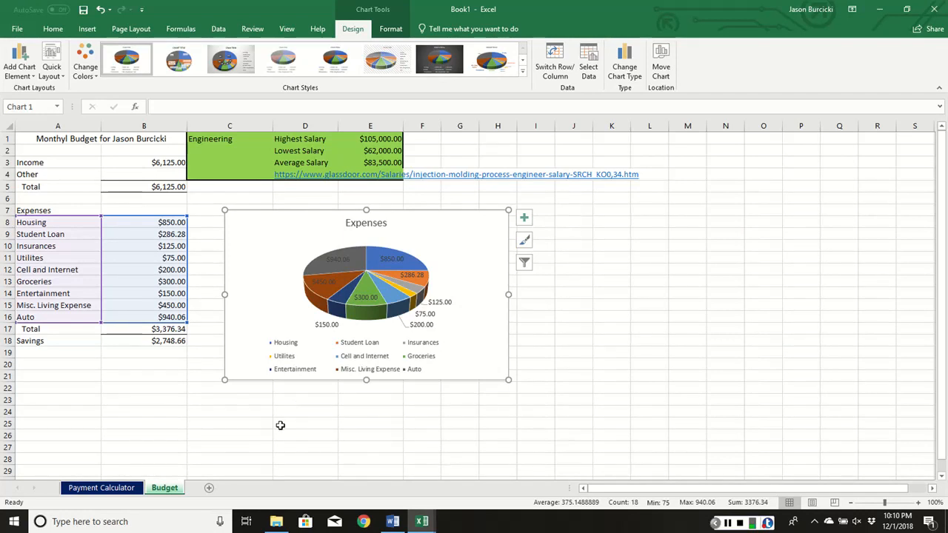
{"action": "left_click", "coordinate": [278, 423]}
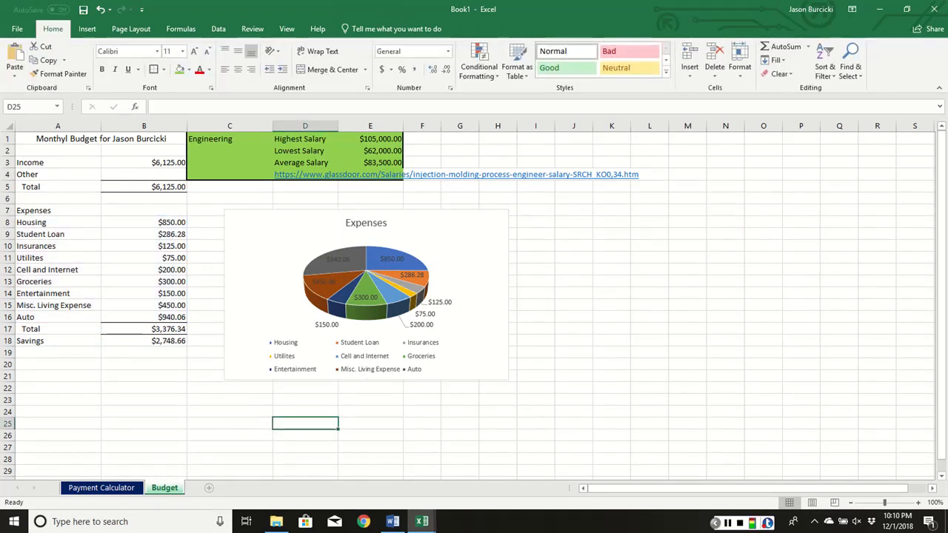
- Add a new worksheet after Budget and name it "Goal Seek"
{"action": "left_click", "coordinate": [209, 488]}
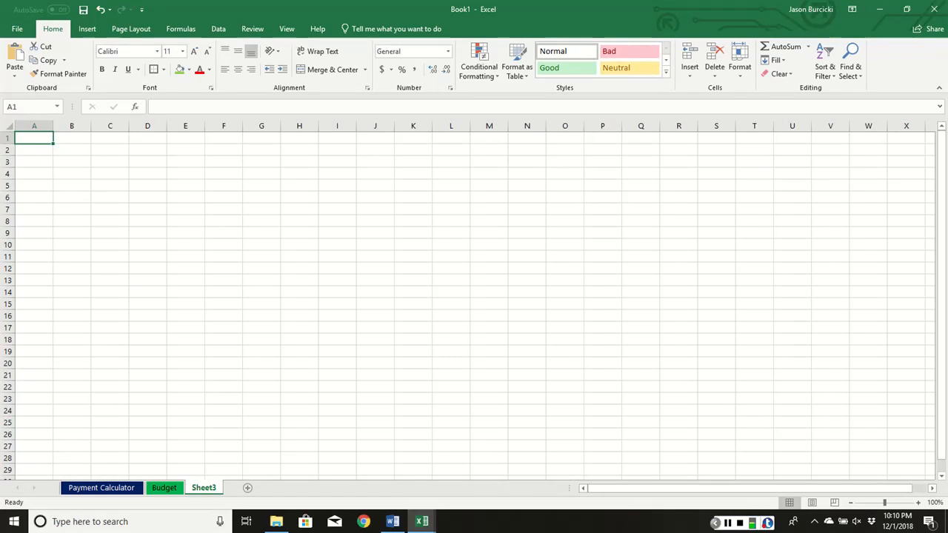
{"action": "right_click", "coordinate": [207, 488]}
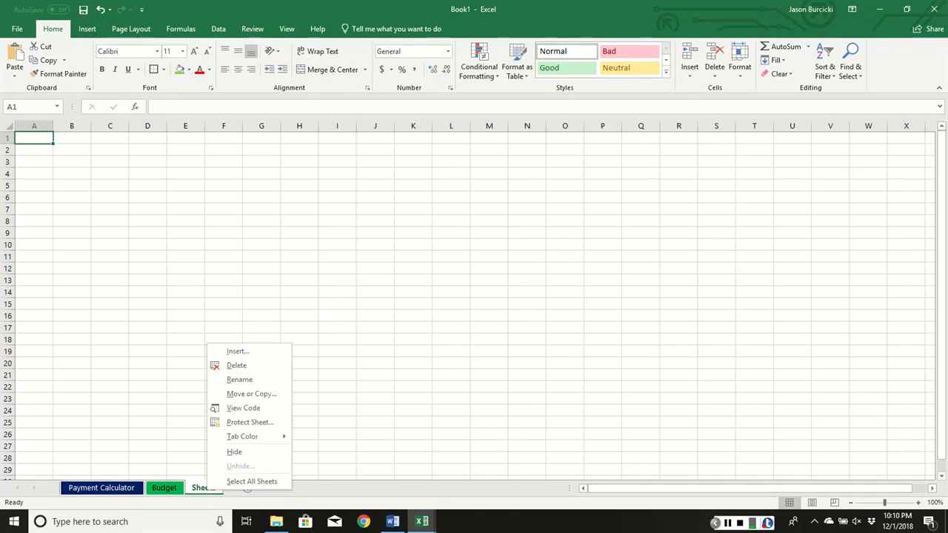
{"action": "left_click", "coordinate": [255, 380]}
{"action": "type", "text": "Goal Seek"}
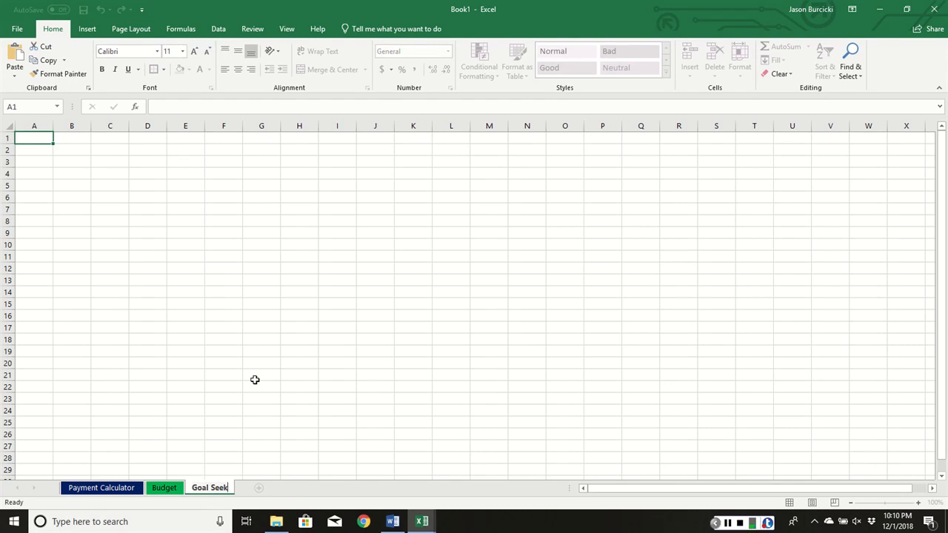
{"action": "left_click", "coordinate": [254, 380]}
- Set the Goal Seek sheet's tab colour to the standard purple
{"action": "right_click", "coordinate": [217, 488]}
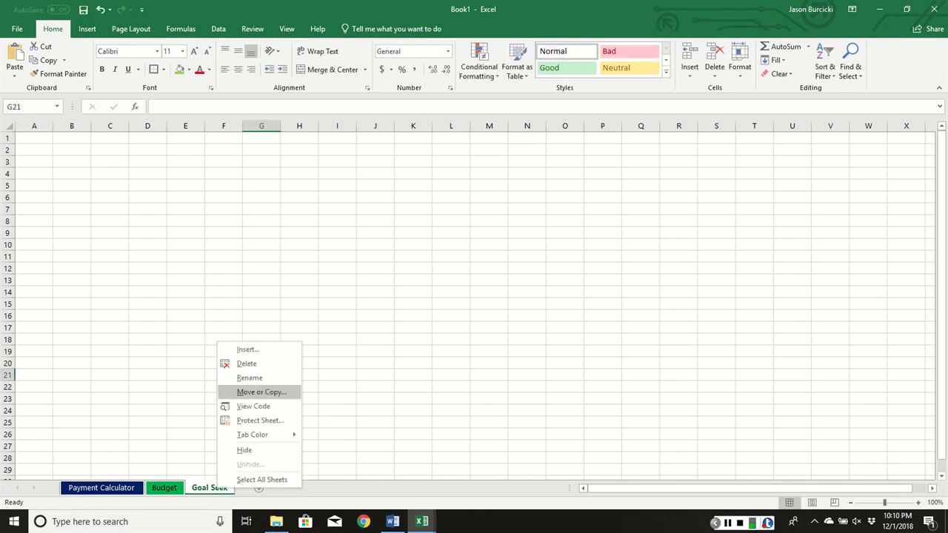
{"action": "mouse_move", "coordinate": [255, 435]}
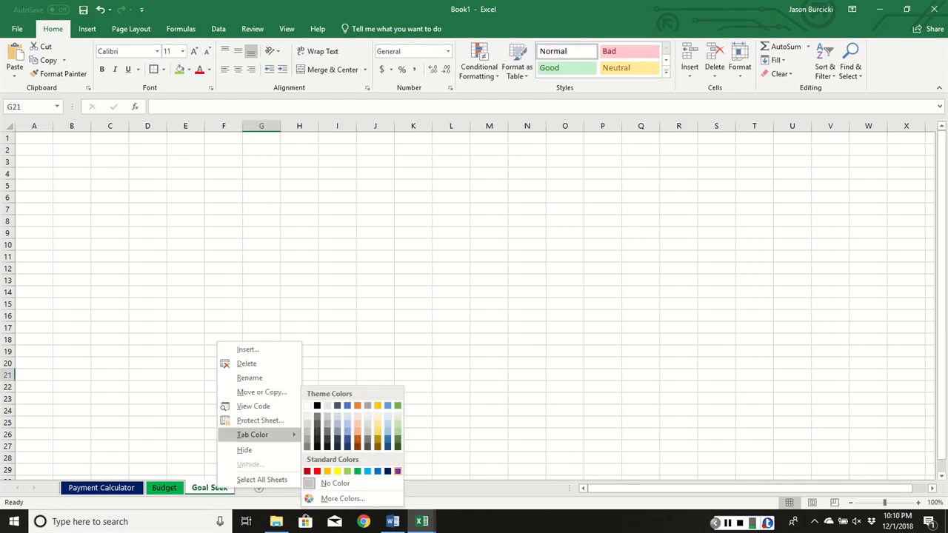
{"action": "left_click", "coordinate": [323, 471]}
{"action": "left_click", "coordinate": [283, 445]}
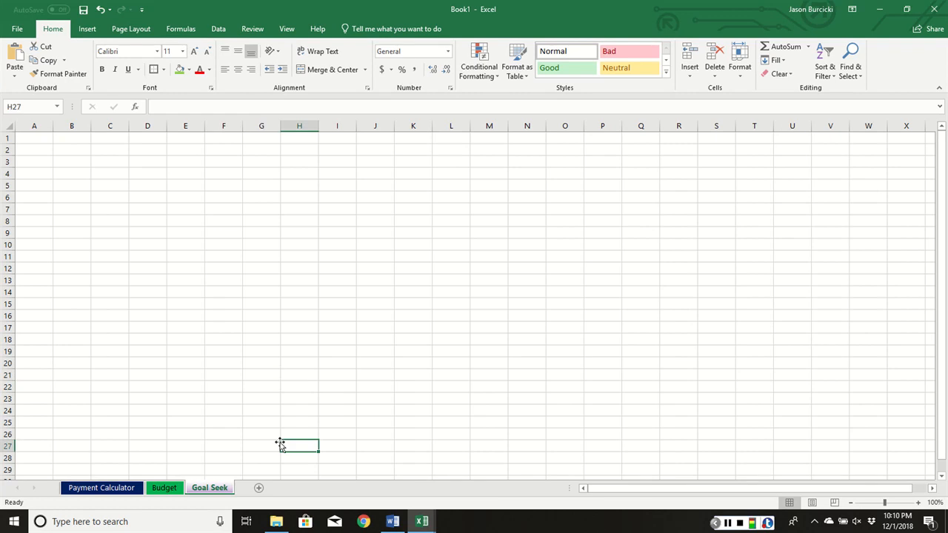
- Copy the calculator block A1:D6 from the Payment Calculator sheet
{"action": "left_click", "coordinate": [93, 488]}
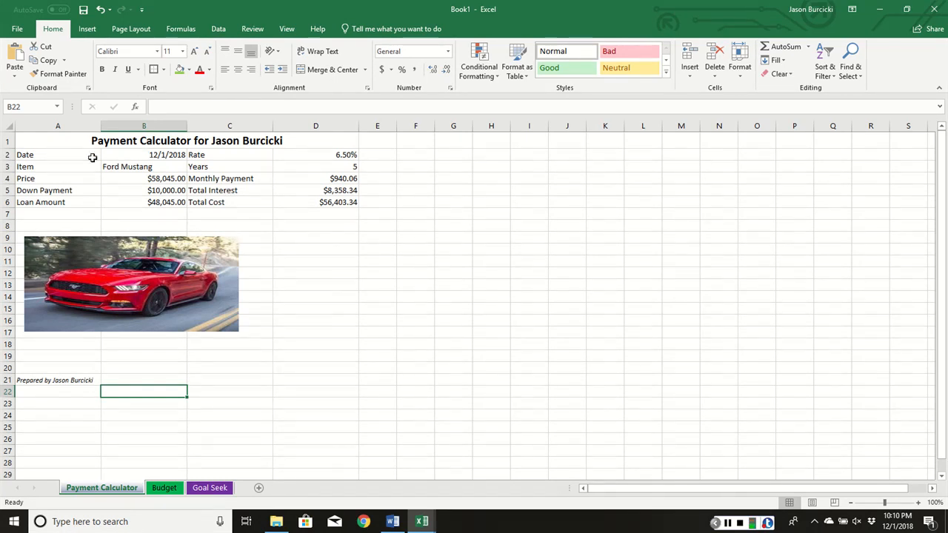
{"action": "left_click", "coordinate": [78, 139]}
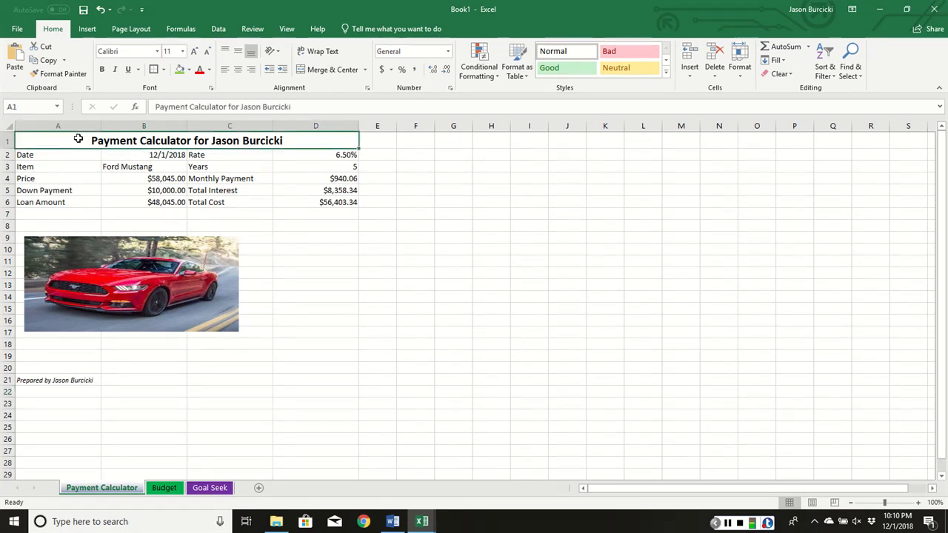
{"action": "left_click_drag", "start_coordinate": [77, 138], "coordinate": [76, 200]}
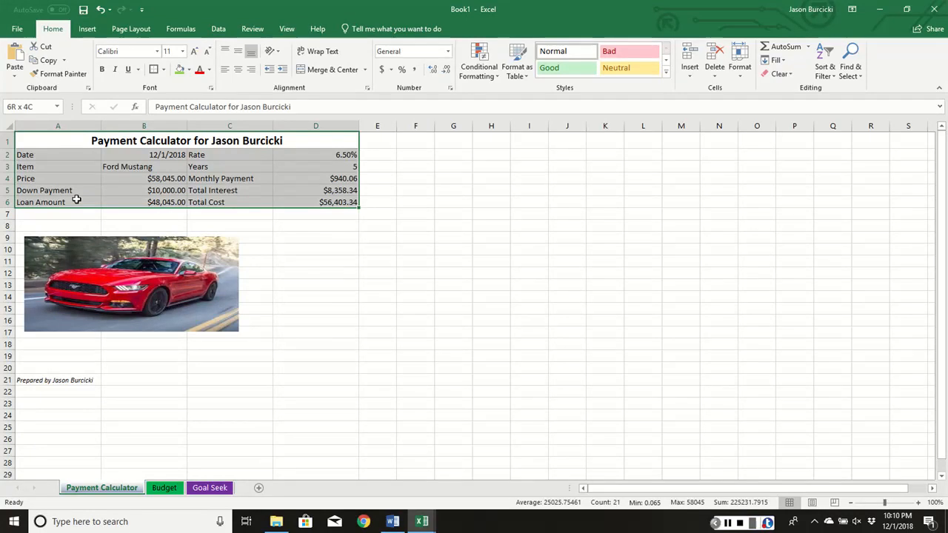
{"action": "right_click", "coordinate": [76, 200]}
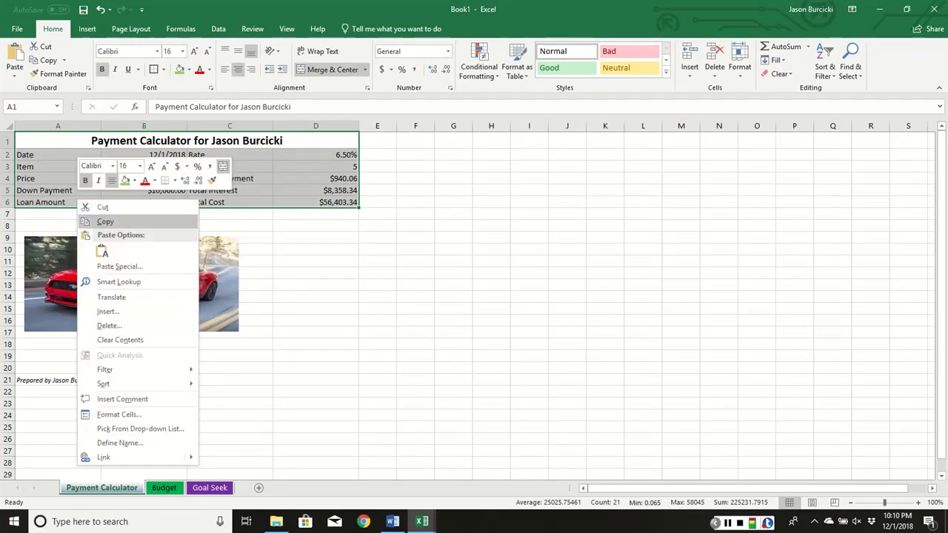
{"action": "left_click", "coordinate": [105, 221]}
- Paste the copied calculator at A1 of the Goal Seek sheet, keeping the source column widths
{"action": "left_click", "coordinate": [210, 488]}
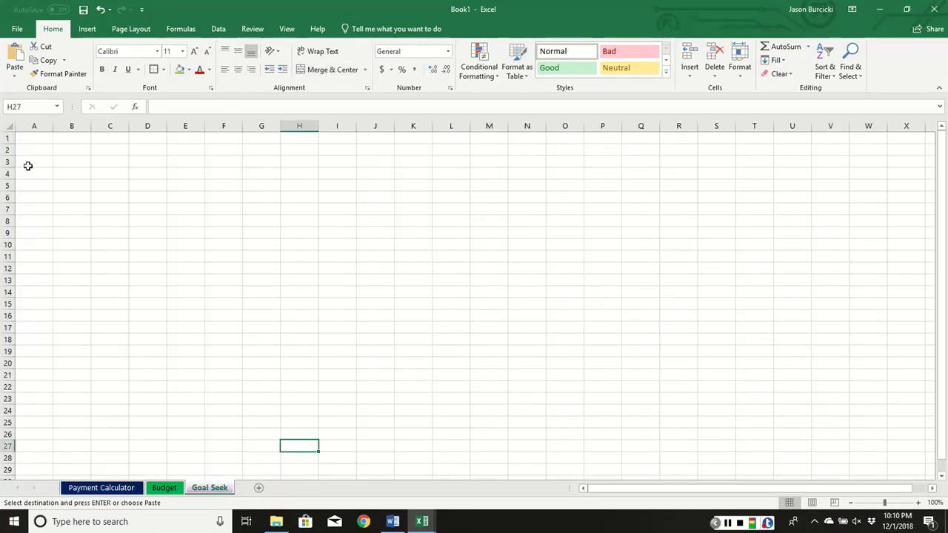
{"action": "left_click", "coordinate": [27, 140]}
{"action": "right_click", "coordinate": [27, 139]}
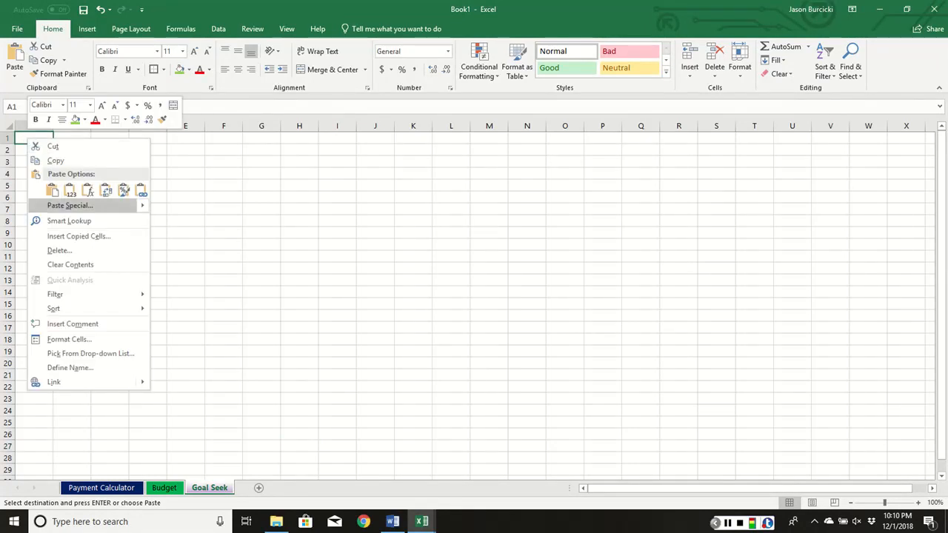
{"action": "mouse_move", "coordinate": [141, 206]}
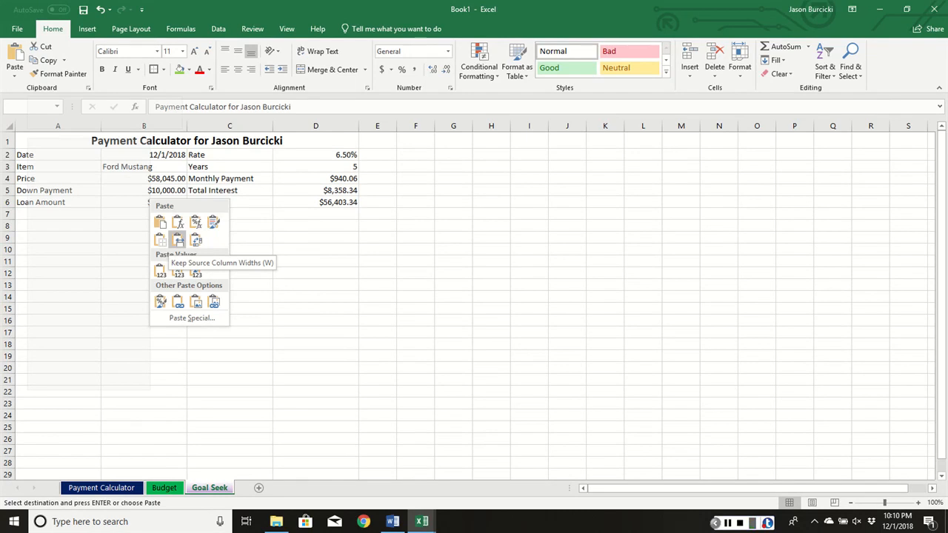
{"action": "left_click", "coordinate": [178, 240]}
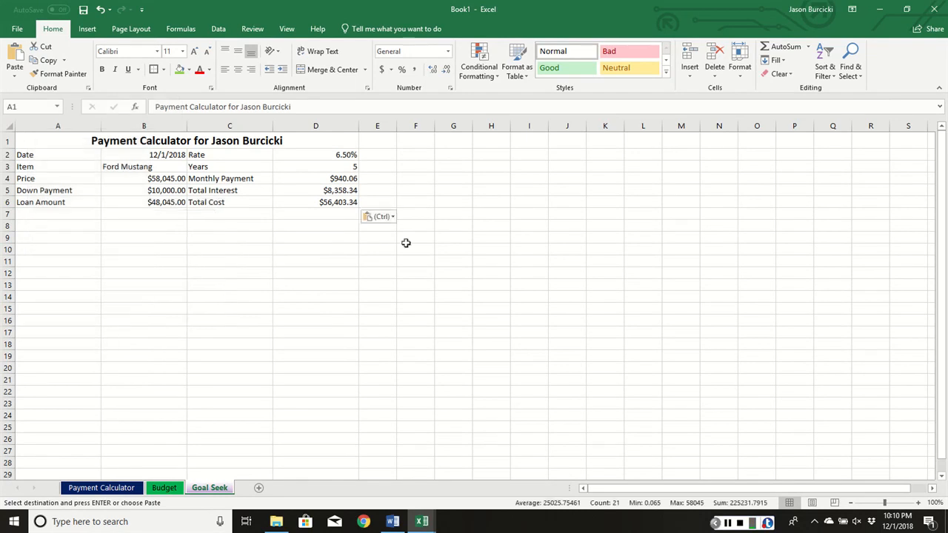
{"action": "left_click", "coordinate": [316, 237]}
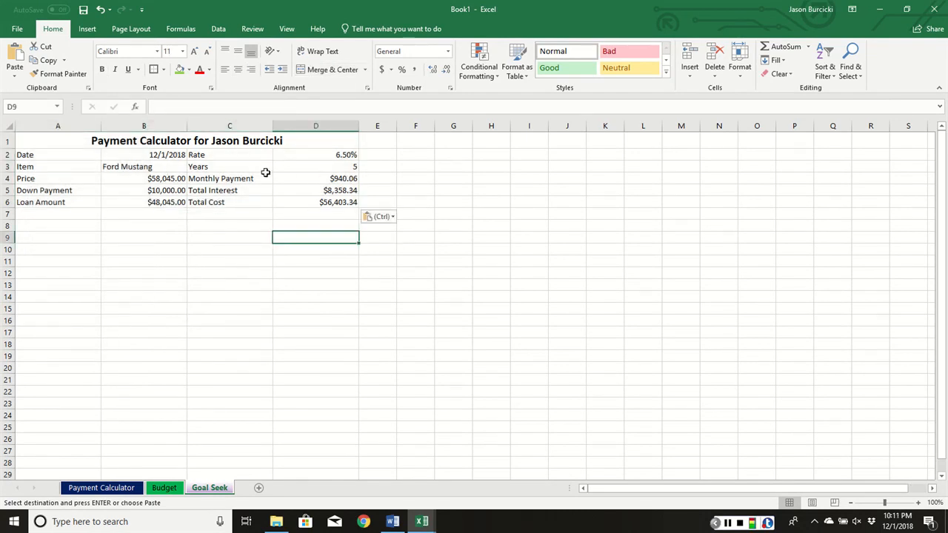
- Insert a row above the Date row on the Goal Seek sheet and enter "Original" in A2
{"action": "left_click", "coordinate": [6, 155]}
{"action": "right_click", "coordinate": [6, 156]}
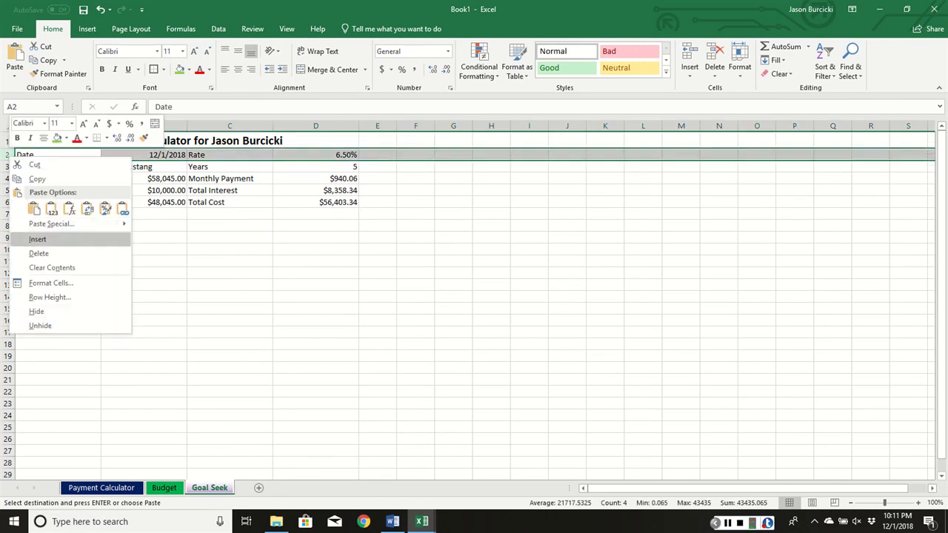
{"action": "left_click", "coordinate": [37, 240]}
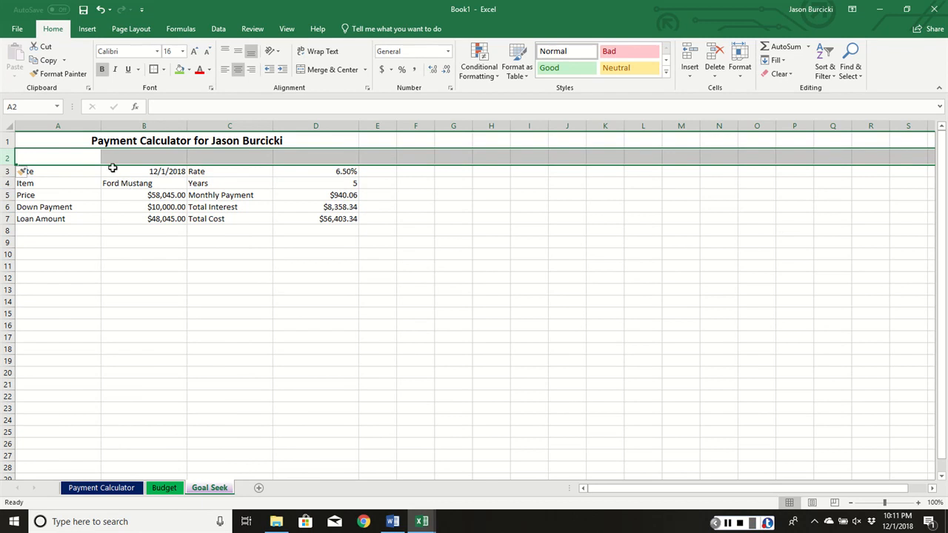
{"action": "left_click", "coordinate": [82, 155]}
{"action": "type", "text": "Original"}
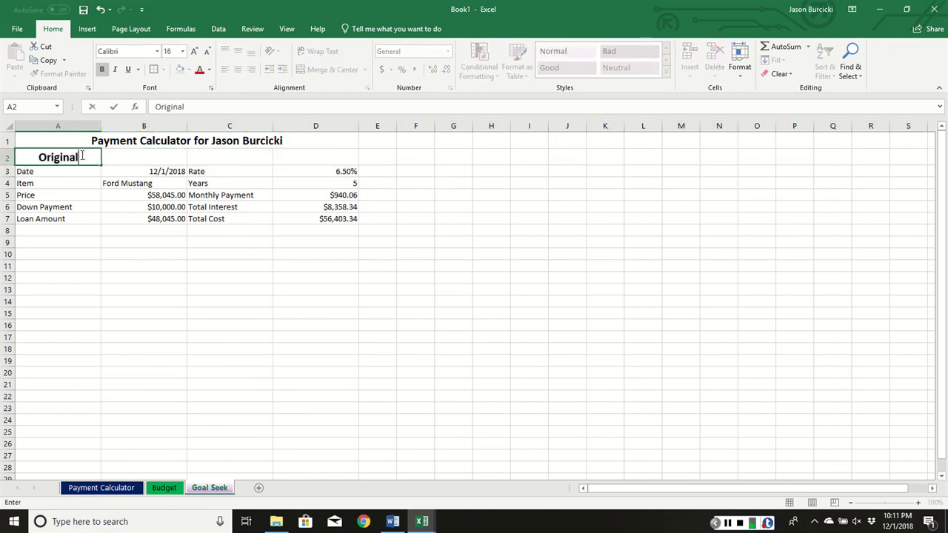
{"action": "key", "text": "Return"}
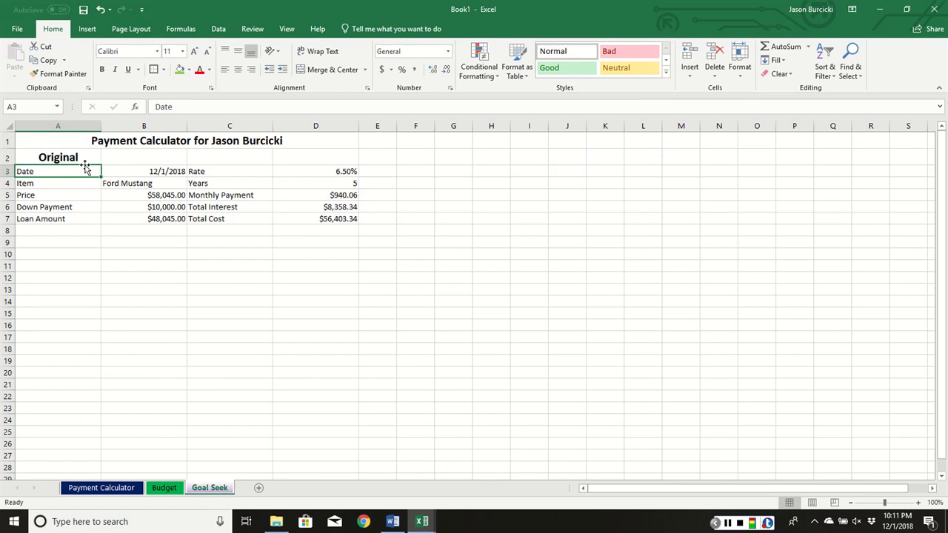
- Merge and center cells A9:D9 below the original calculator on the Goal Seek sheet
{"action": "left_click", "coordinate": [29, 243]}
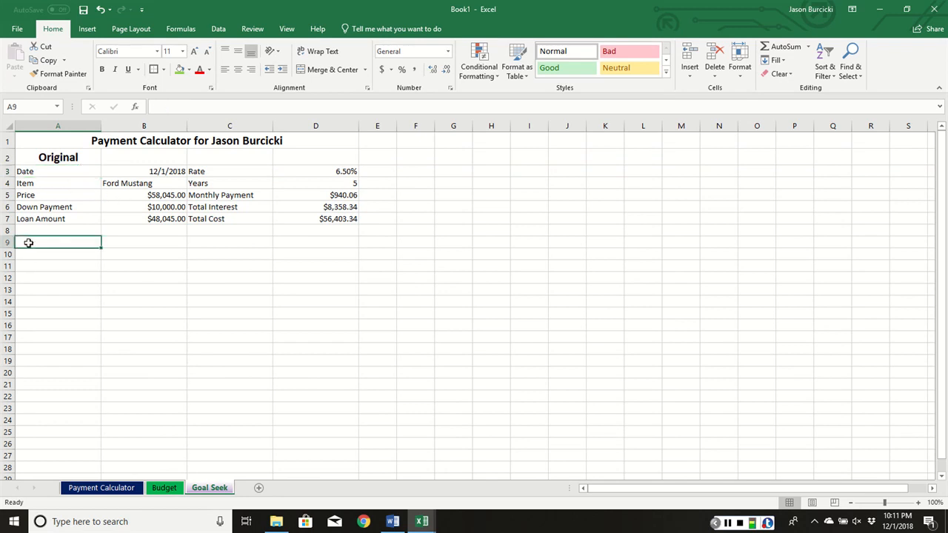
{"action": "left_click_drag", "start_coordinate": [28, 243], "coordinate": [314, 239]}
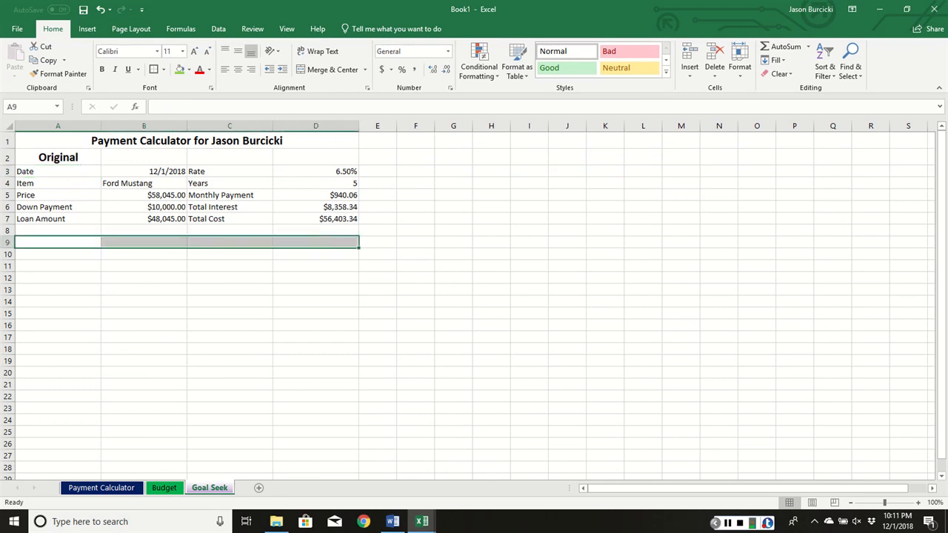
{"action": "left_click", "coordinate": [326, 69]}
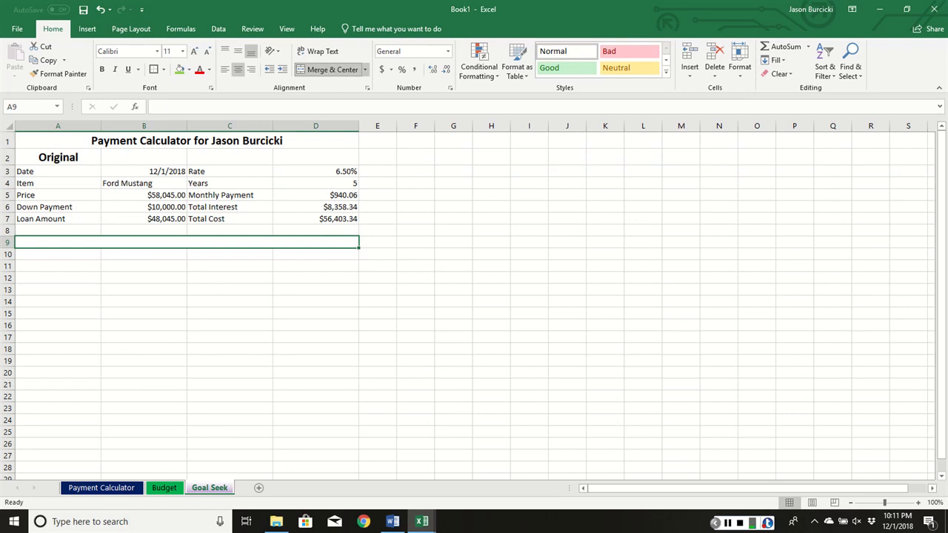
- Enter "Goal Seeking Results" in the merged cell A9 of the Goal Seek sheet
{"action": "type", "text": "Goal Seeking"}
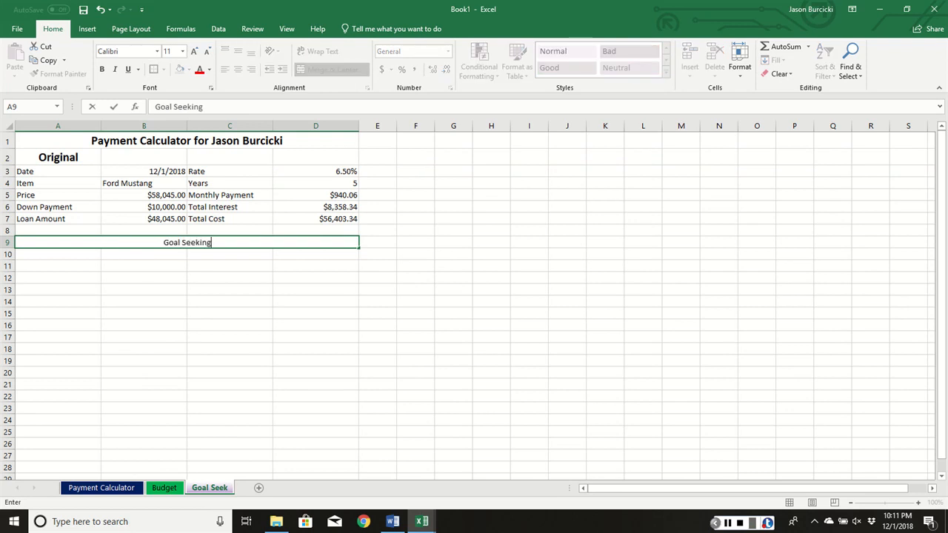
{"action": "type", "text": " Results"}
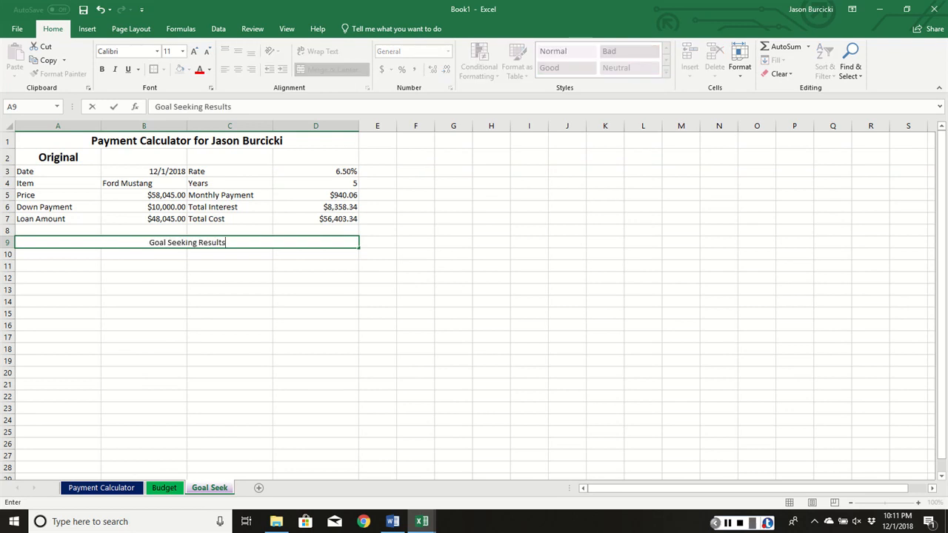
{"action": "key", "text": "ctrl+Return"}
{"action": "key", "text": "Return"}
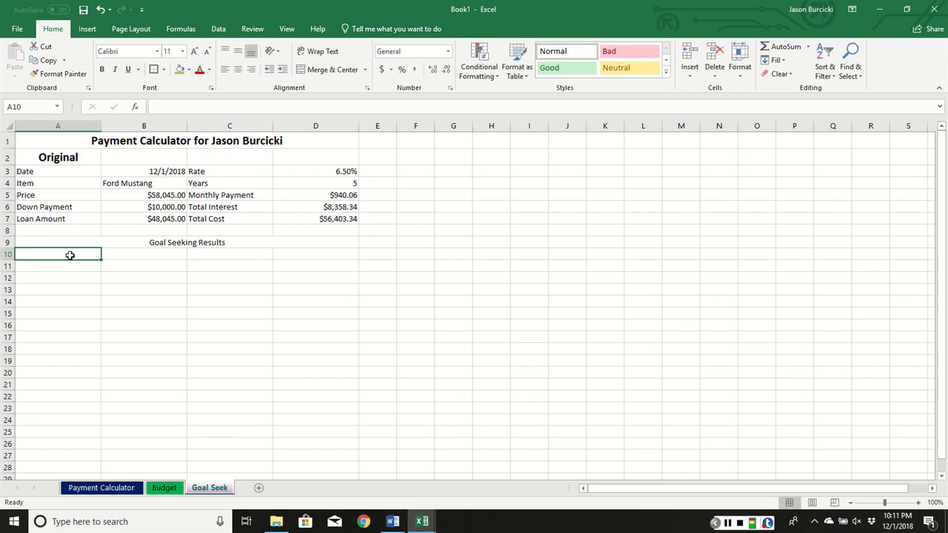
- Merge and center cells A10:D10 and enter "Monthly Payments of $650"
{"action": "left_click_drag", "start_coordinate": [70, 255], "coordinate": [309, 249]}
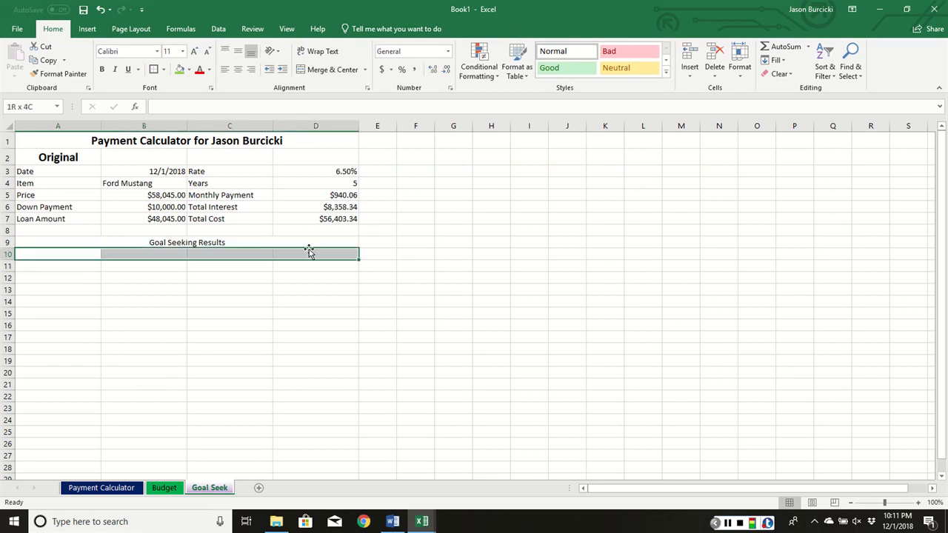
{"action": "left_click", "coordinate": [327, 69]}
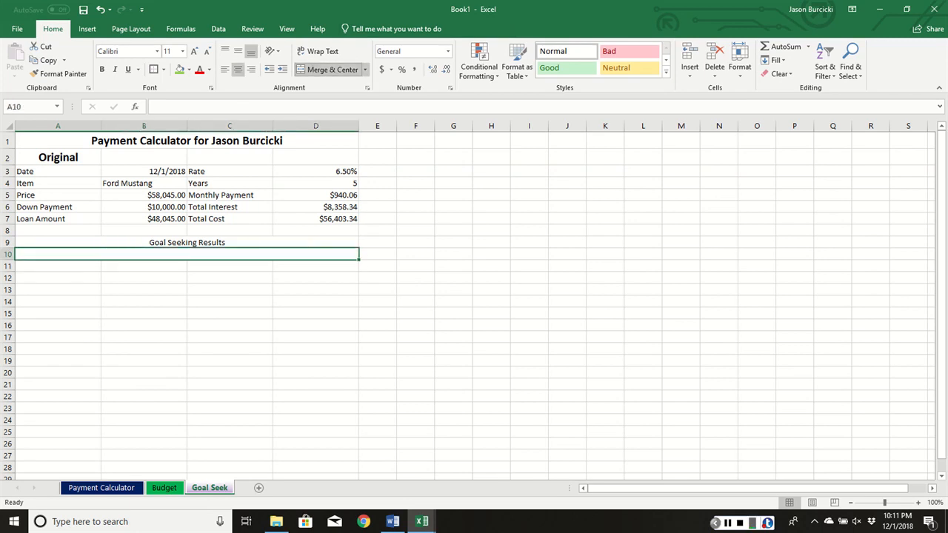
{"action": "type", "text": "MO"}
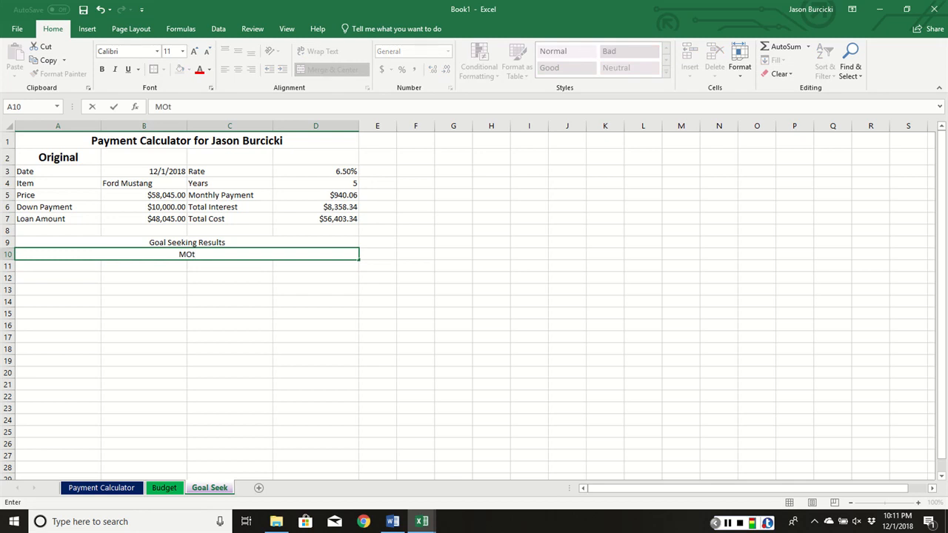
{"action": "type", "text": "n"}
{"action": "key", "text": "BackSpace"}
{"action": "key", "text": "BackSpace"}
{"action": "type", "text": "onthly Payments of "}
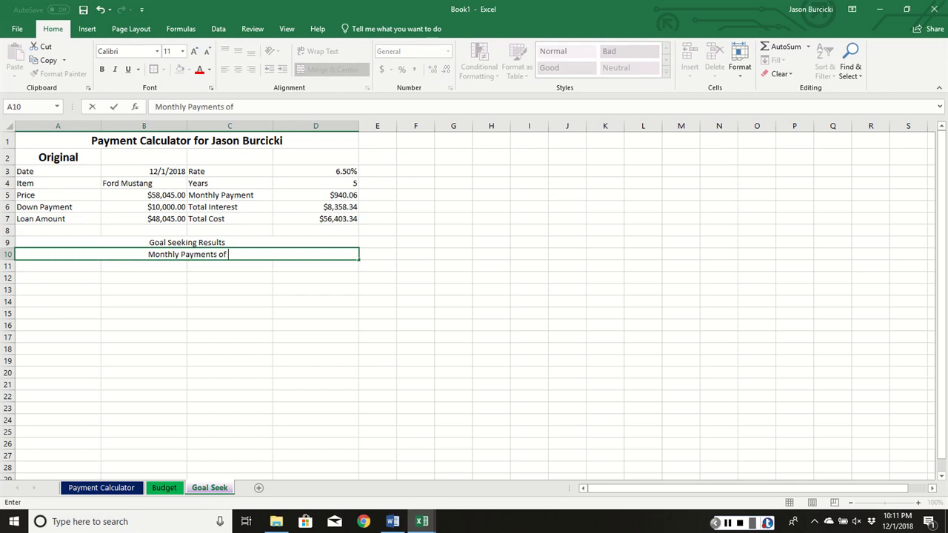
{"action": "type", "text": "XX.XX"}
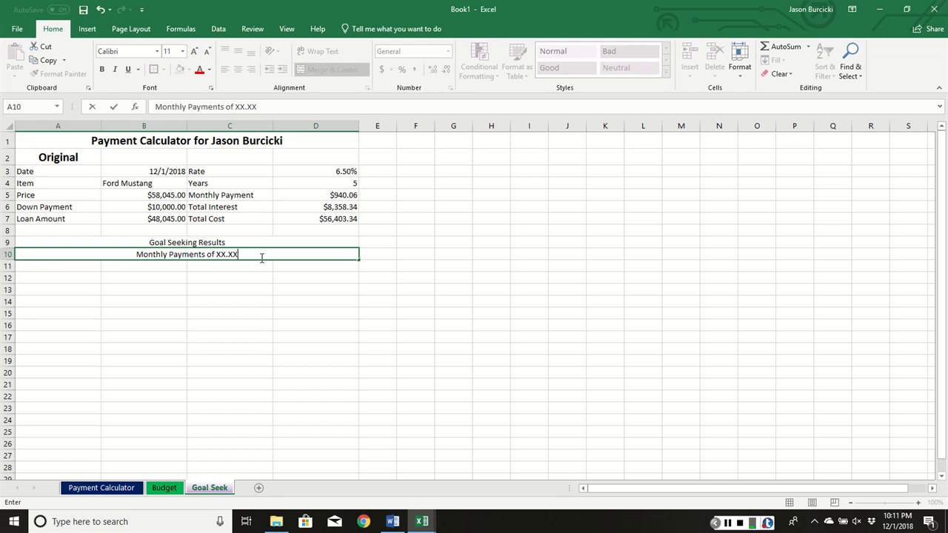
{"action": "key", "text": "BackSpace"}
{"action": "key", "text": "BackSpace"}
{"action": "key", "text": "BackSpace"}
{"action": "key", "text": "BackSpace"}
{"action": "key", "text": "BackSpace"}
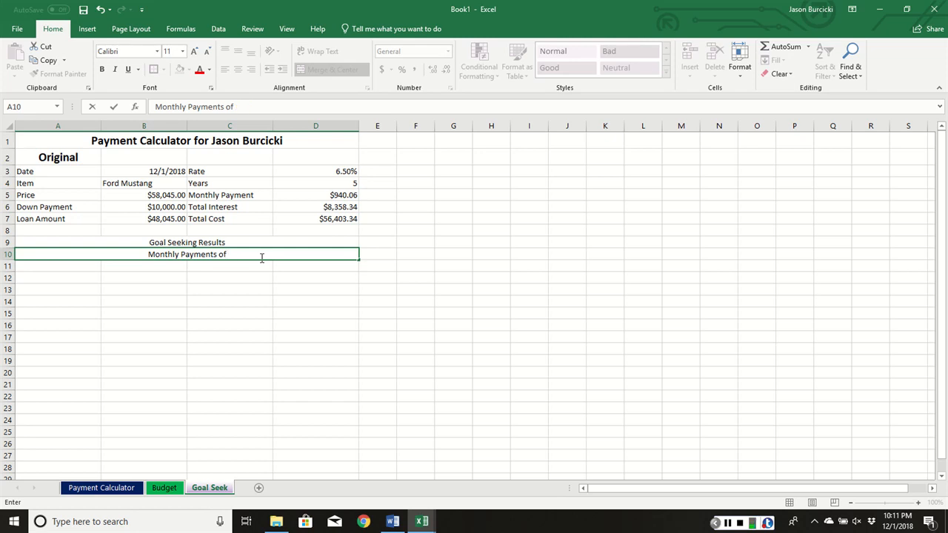
{"action": "type", "text": "$"}
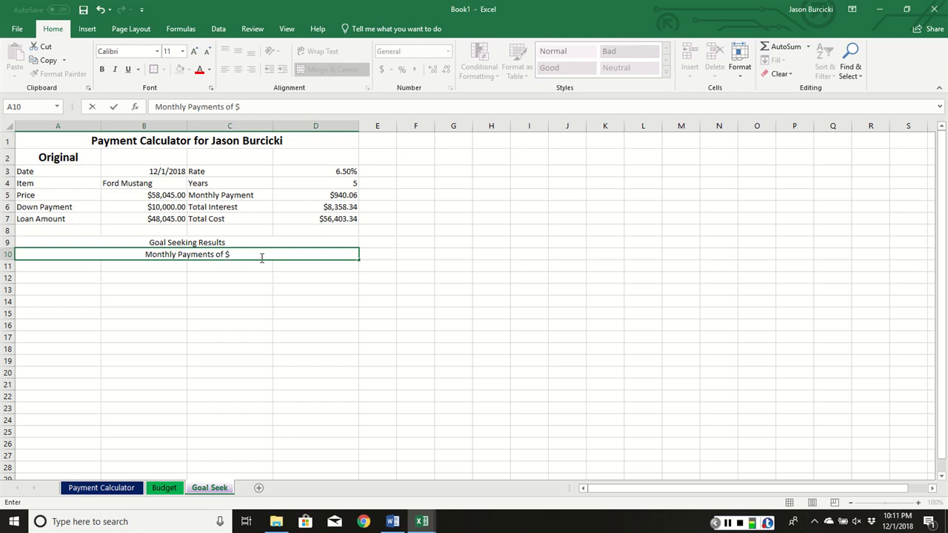
{"action": "type", "text": "650"}
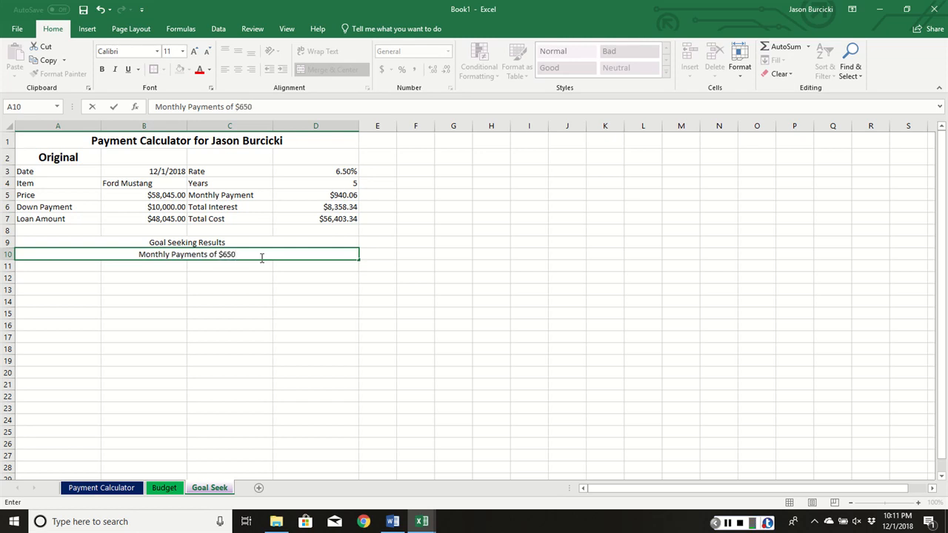
{"action": "key", "text": "Return"}
- Extend the monthly payment amount in A10 with cents so it reads "$650.00"
{"action": "type", "text": ".0"}
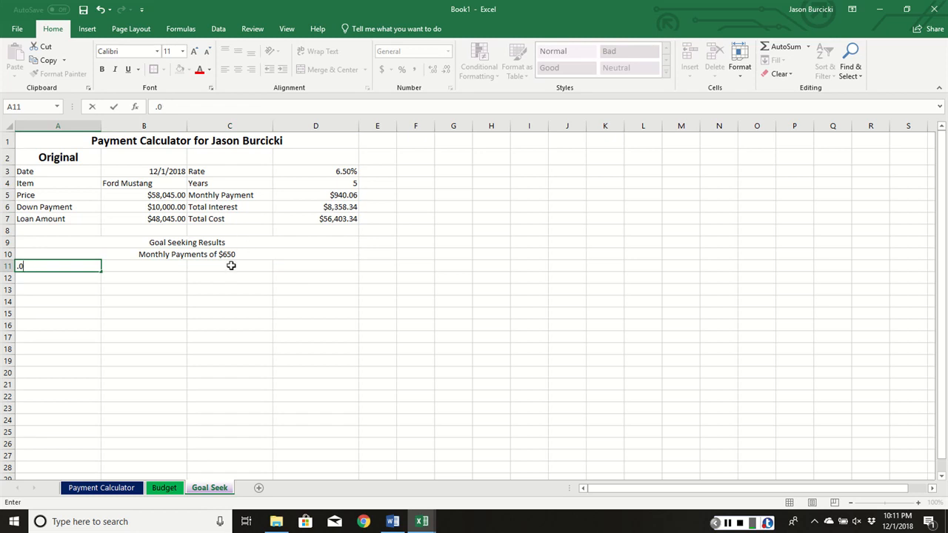
{"action": "key", "text": "Escape"}
{"action": "left_click", "coordinate": [233, 254]}
{"action": "double_click", "coordinate": [242, 256]}
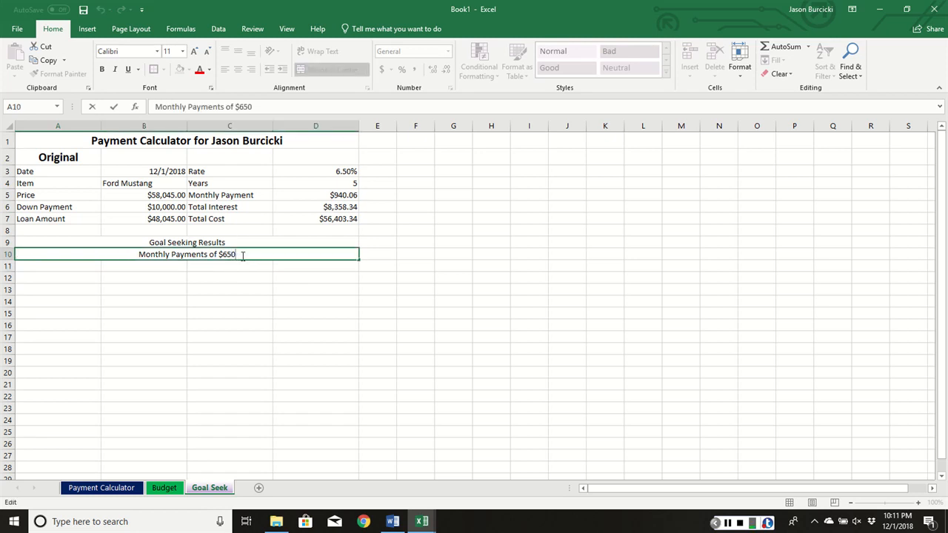
{"action": "type", "text": ".00"}
{"action": "key", "text": "Return"}
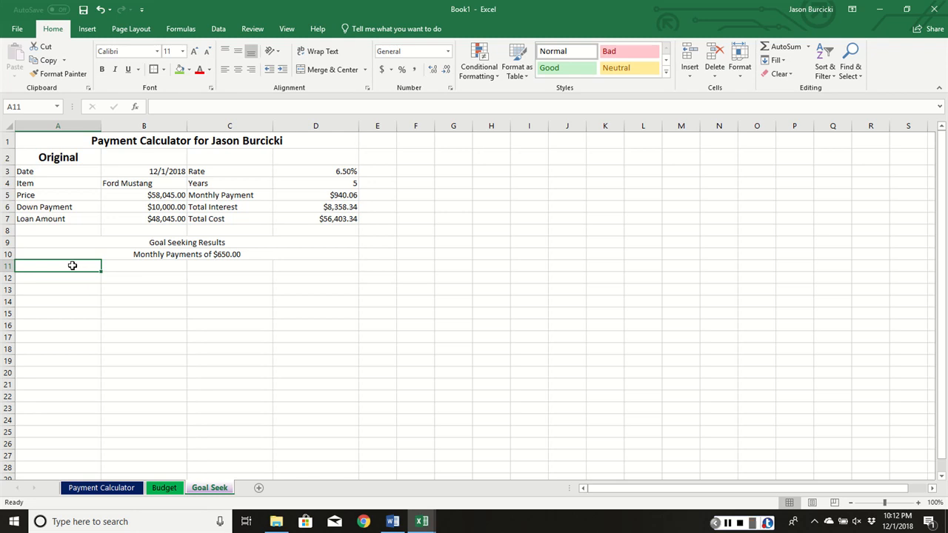
- Merge and center cells A11:D11 and enter "By Chaninging" below the monthly payments line
{"action": "left_click_drag", "start_coordinate": [73, 265], "coordinate": [295, 263]}
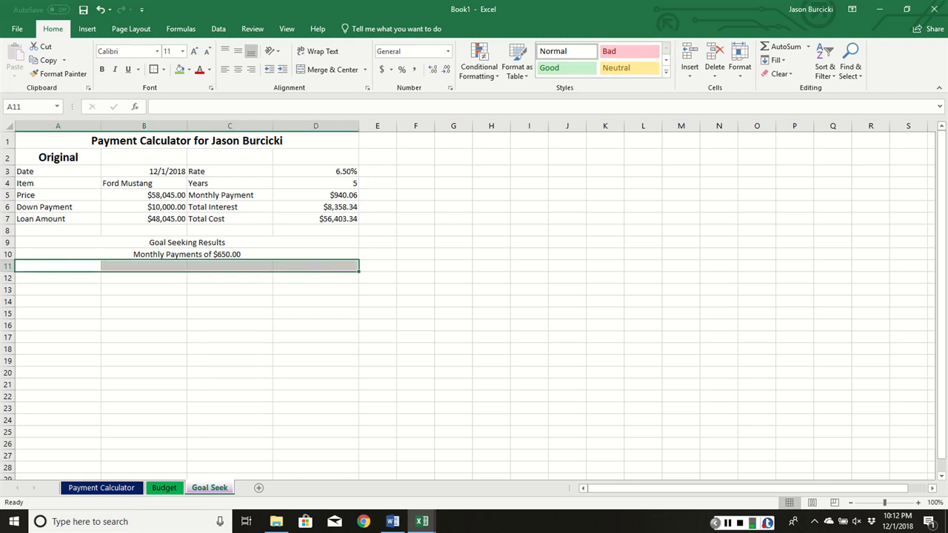
{"action": "left_click", "coordinate": [326, 69]}
{"action": "type", "text": "By"}
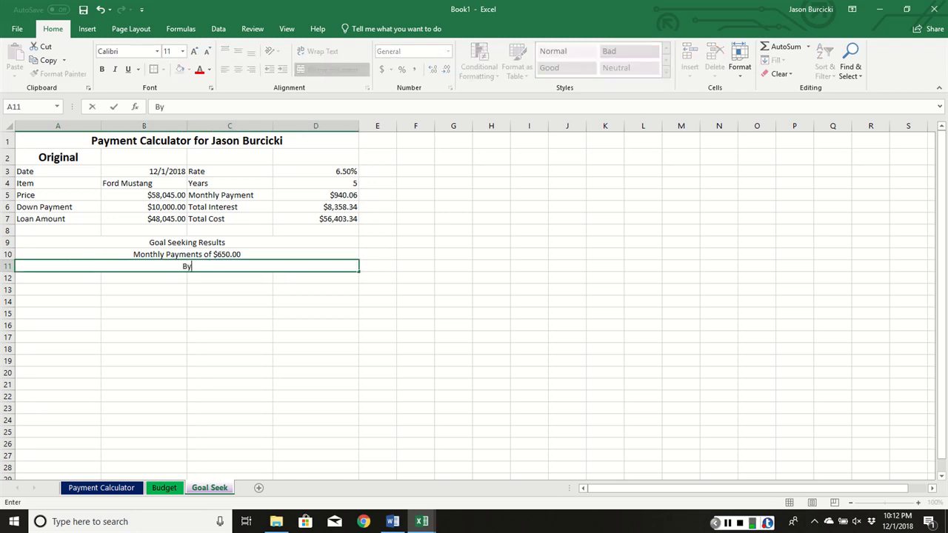
{"action": "type", "text": " Chaninging"}
{"action": "key", "text": "Return"}
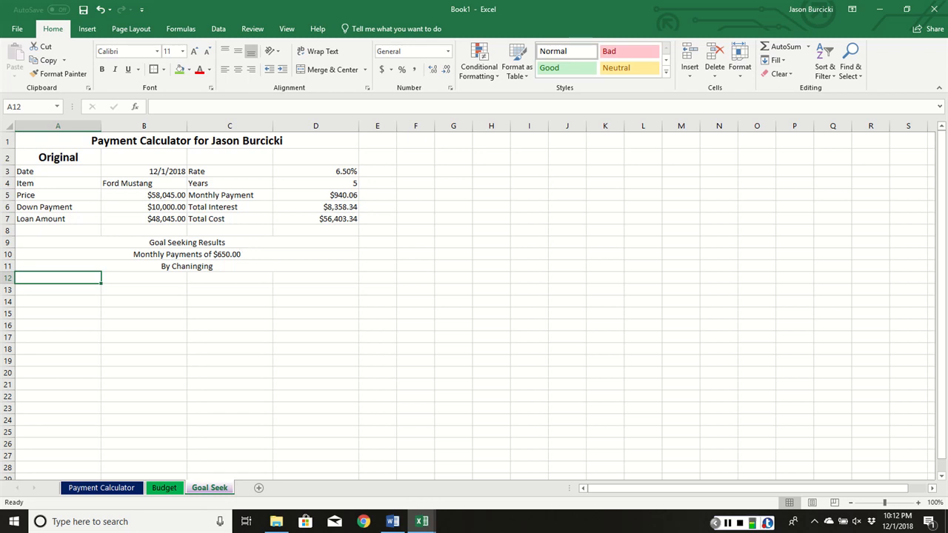
{"action": "key", "text": "alt+Tab"}
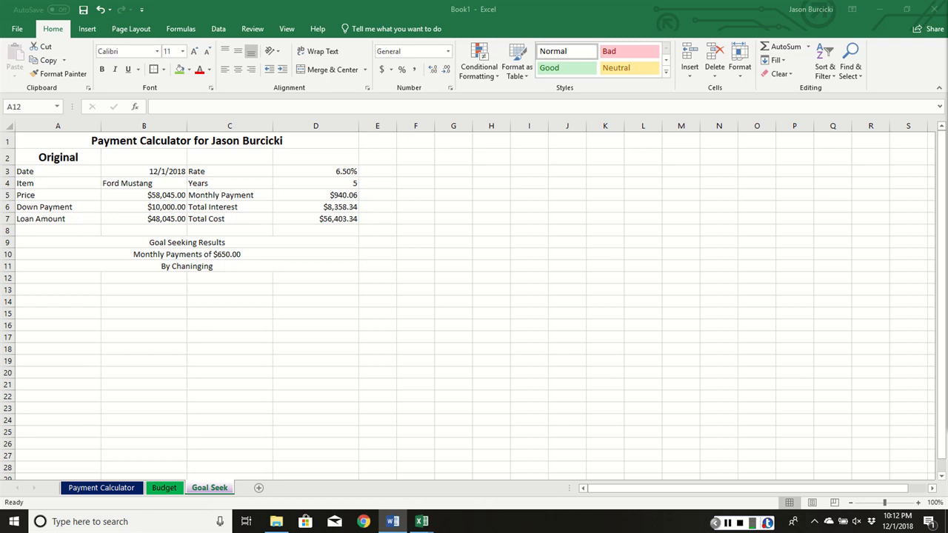
{"action": "key", "text": "alt+Tab"}
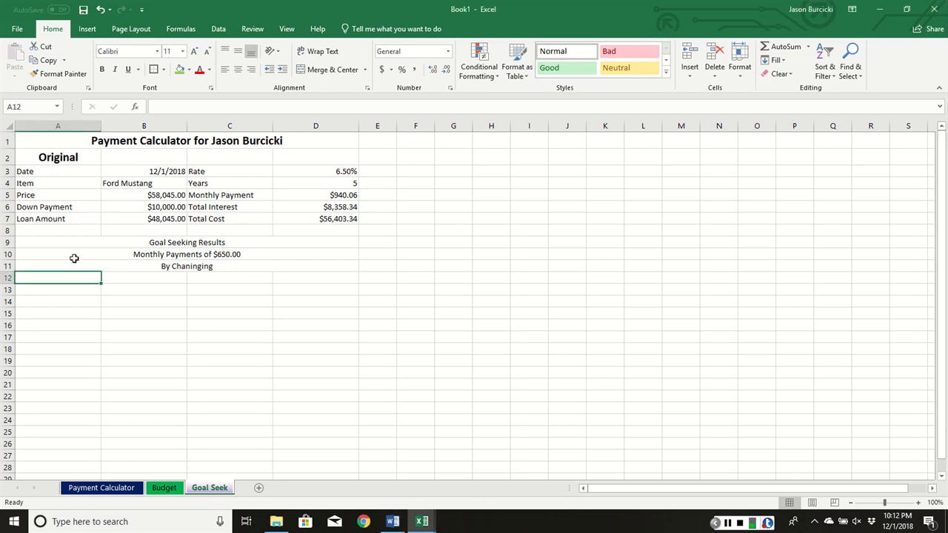
- Format the "Goal Seeking Results" heading in row 9 as bold at font size 16
{"action": "left_click", "coordinate": [60, 245]}
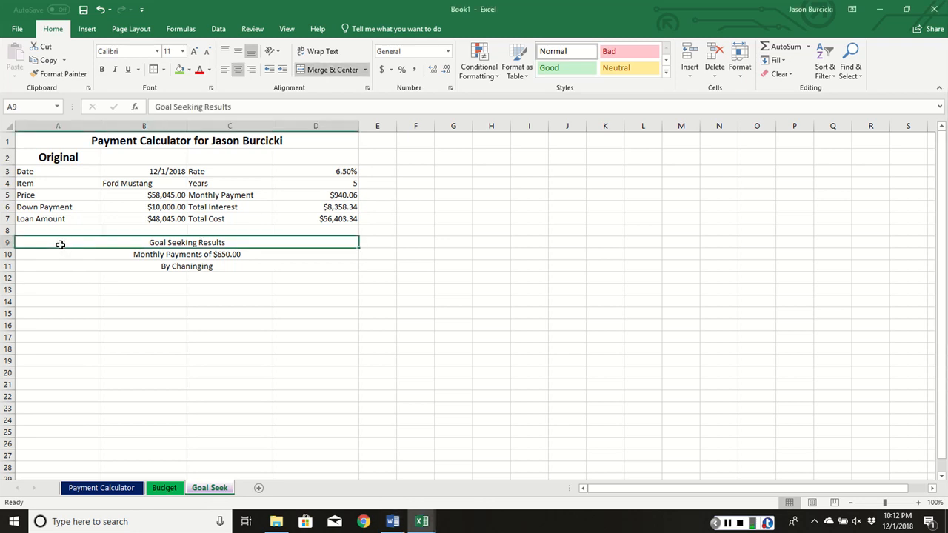
{"action": "left_click", "coordinate": [194, 52]}
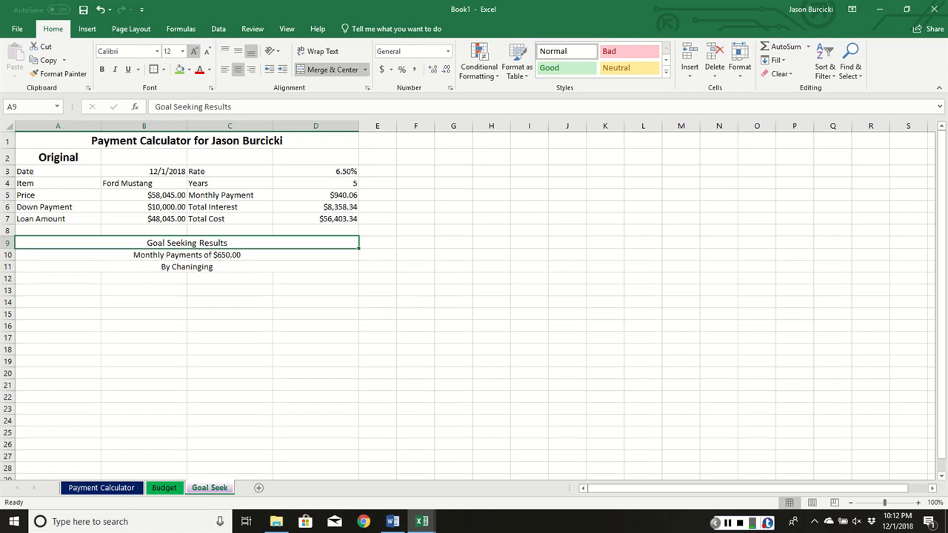
{"action": "left_click", "coordinate": [194, 52]}
{"action": "left_click", "coordinate": [194, 51]}
{"action": "left_click", "coordinate": [102, 69]}
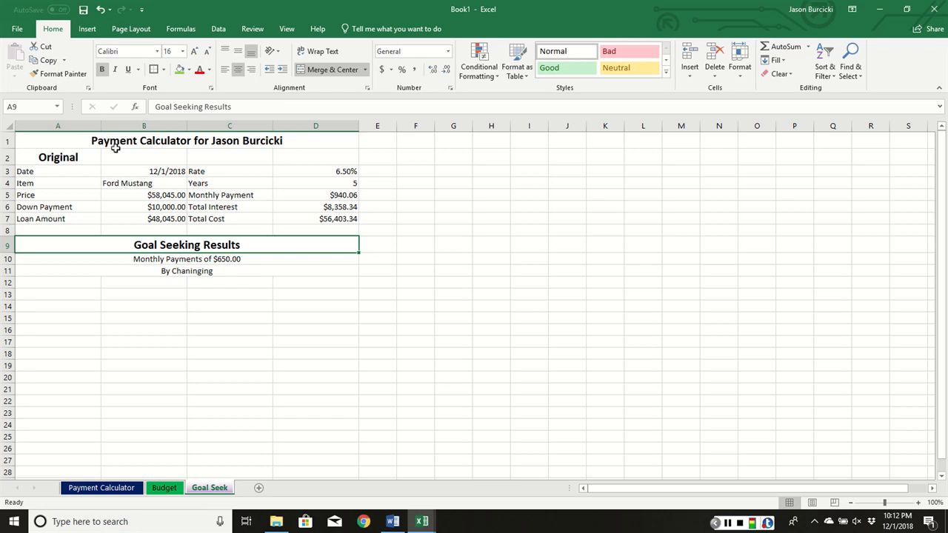
- Enter the section labels "Price" in A12 and "Year" in A19
{"action": "left_click", "coordinate": [61, 285]}
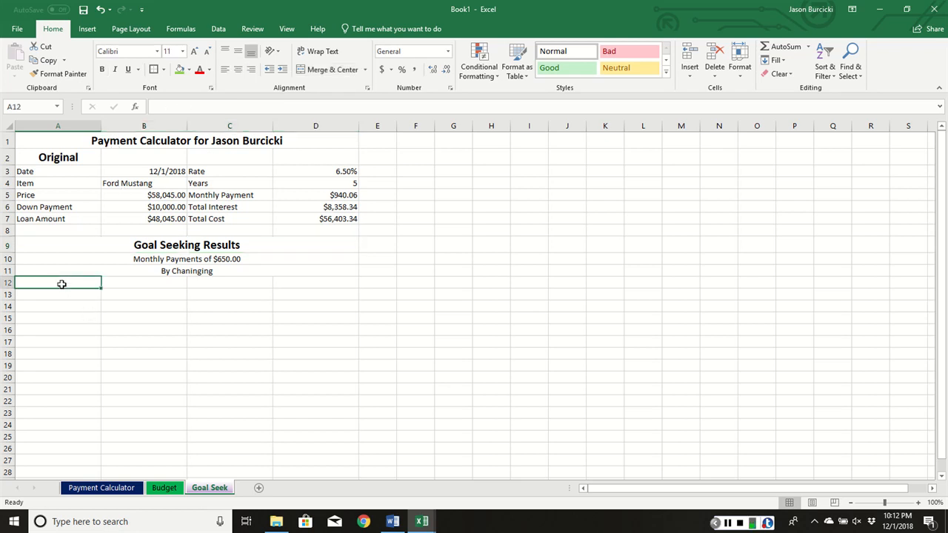
{"action": "type", "text": "PRi"}
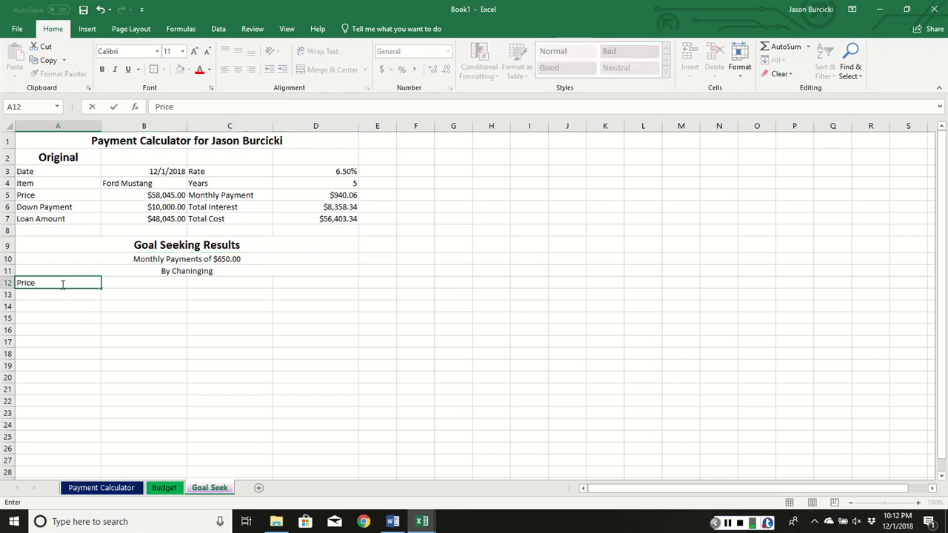
{"action": "key", "text": "Return"}
{"action": "left_click", "coordinate": [60, 366]}
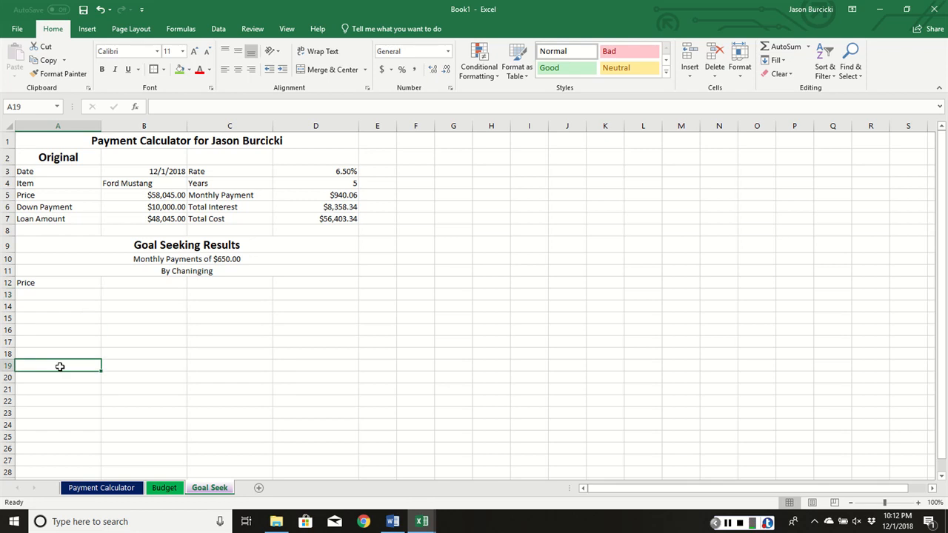
{"action": "type", "text": "Year"}
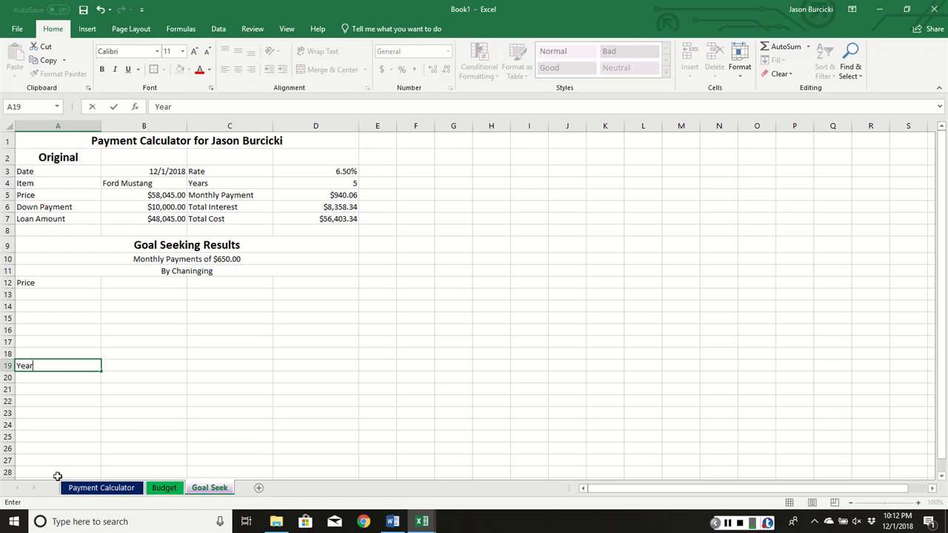
- Enter the section labels "Interest Rate" in A26 and "Down Payment" in A33
{"action": "left_click", "coordinate": [37, 449]}
{"action": "type", "text": "Int"}
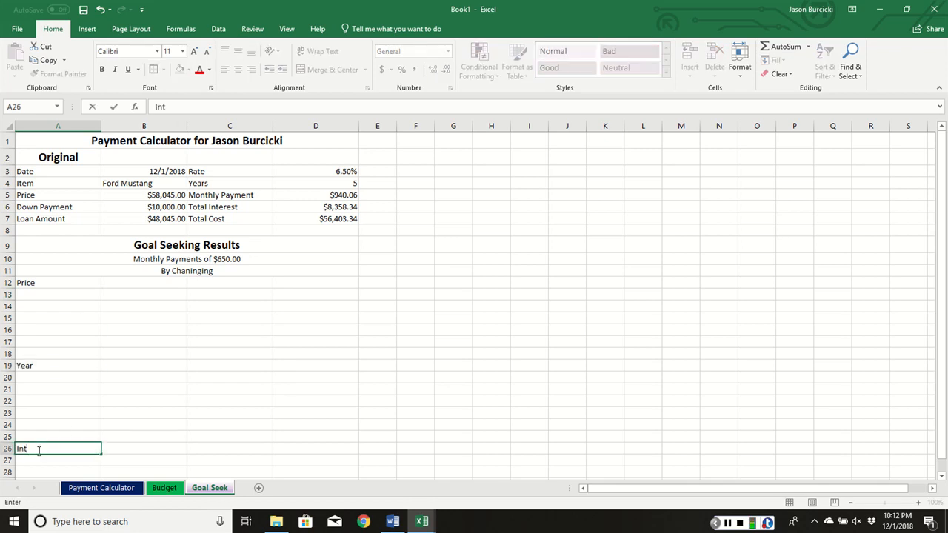
{"action": "type", "text": "erest Rate"}
{"action": "scroll", "coordinate": [184, 303], "scroll_direction": "down", "scroll_amount": 3}
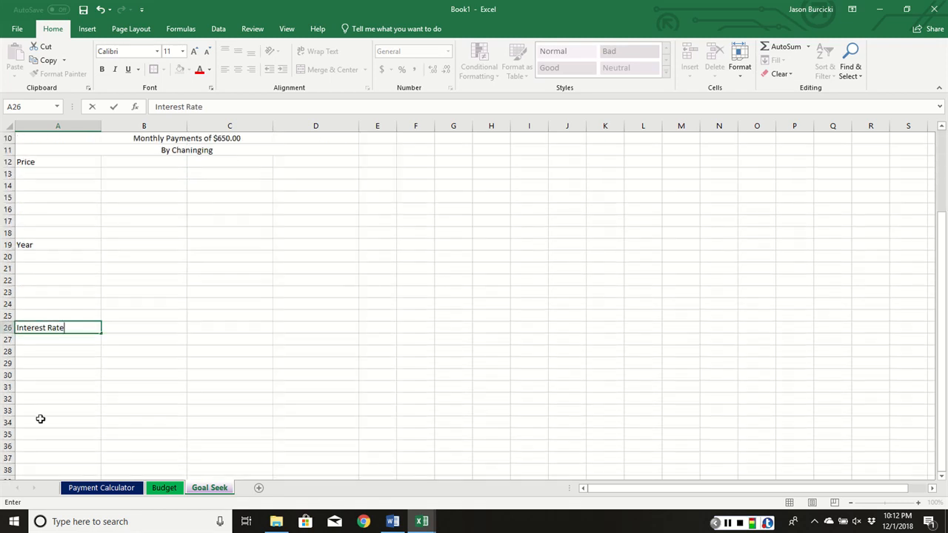
{"action": "left_click", "coordinate": [39, 412]}
{"action": "type", "text": "Down"}
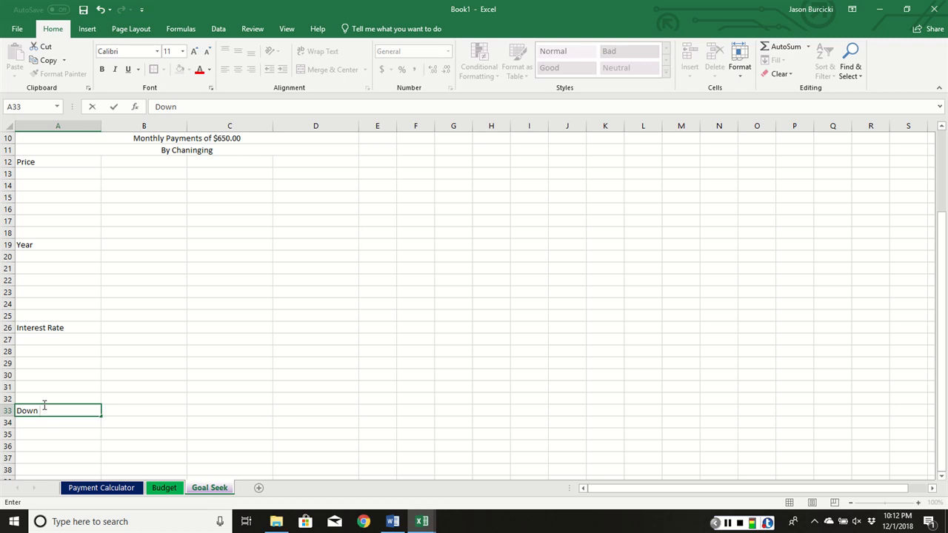
{"action": "type", "text": " Payment"}
{"action": "key", "text": "Return"}
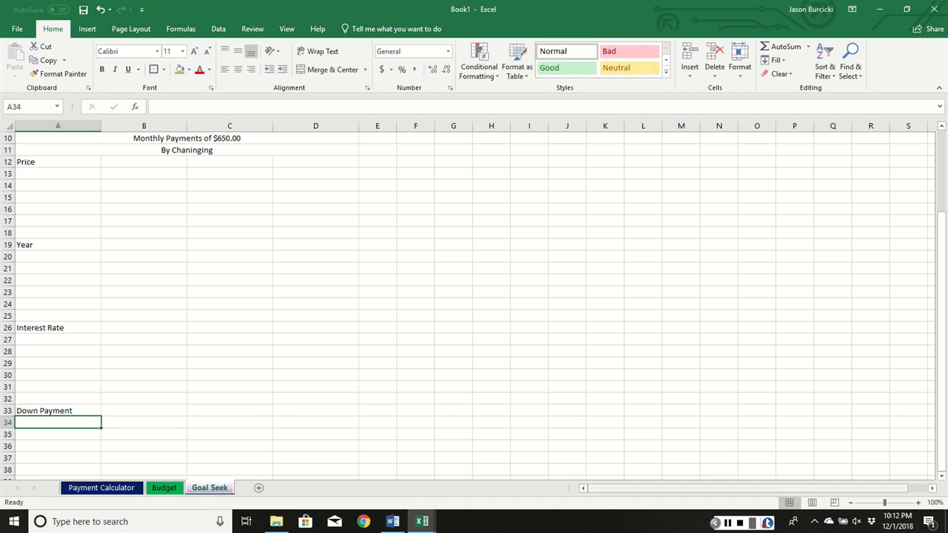
- Copy the original calculator cells A3:D7 and paste them below the Price and Year labels, at A13 and A20
{"action": "scroll", "coordinate": [121, 249], "scroll_direction": "up", "scroll_amount": 3}
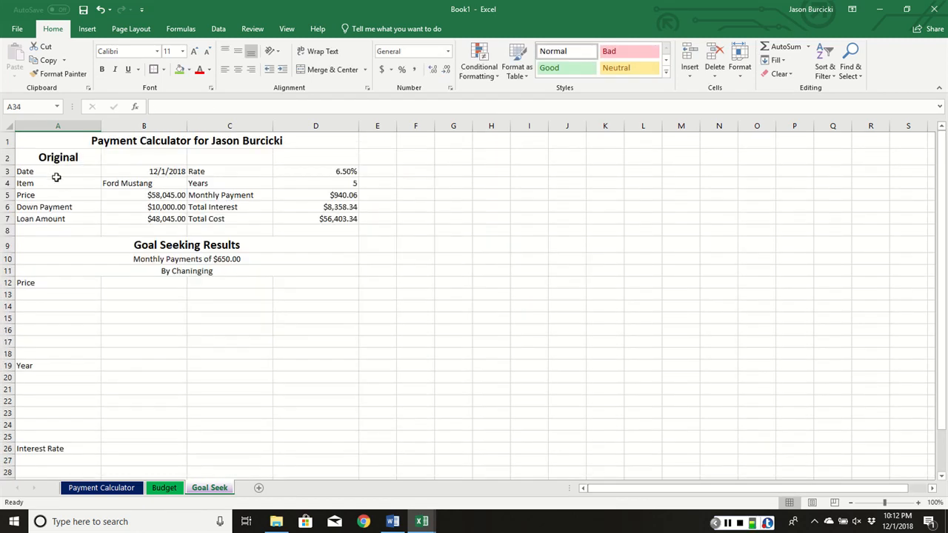
{"action": "left_click_drag", "start_coordinate": [36, 172], "coordinate": [326, 219]}
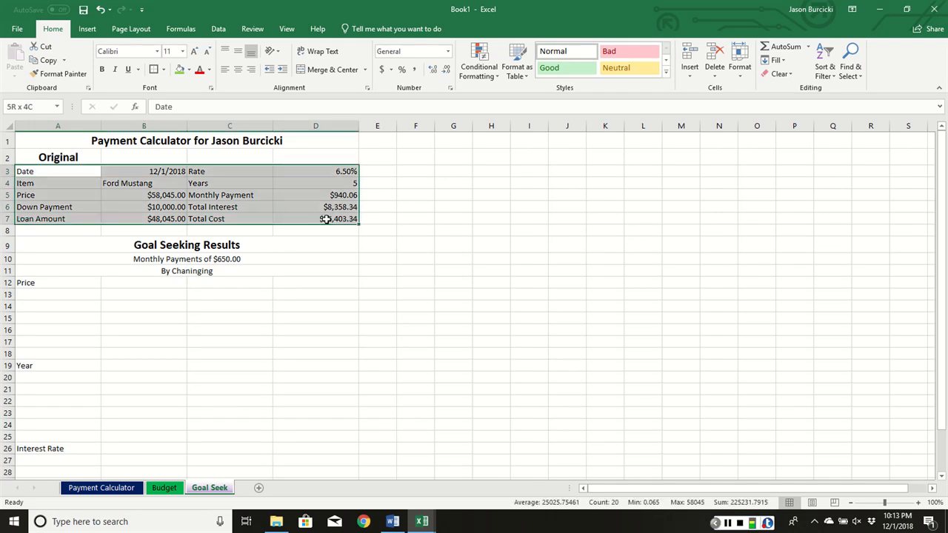
{"action": "left_click_drag", "start_coordinate": [326, 219], "coordinate": [327, 219]}
{"action": "key", "text": "ctrl+c"}
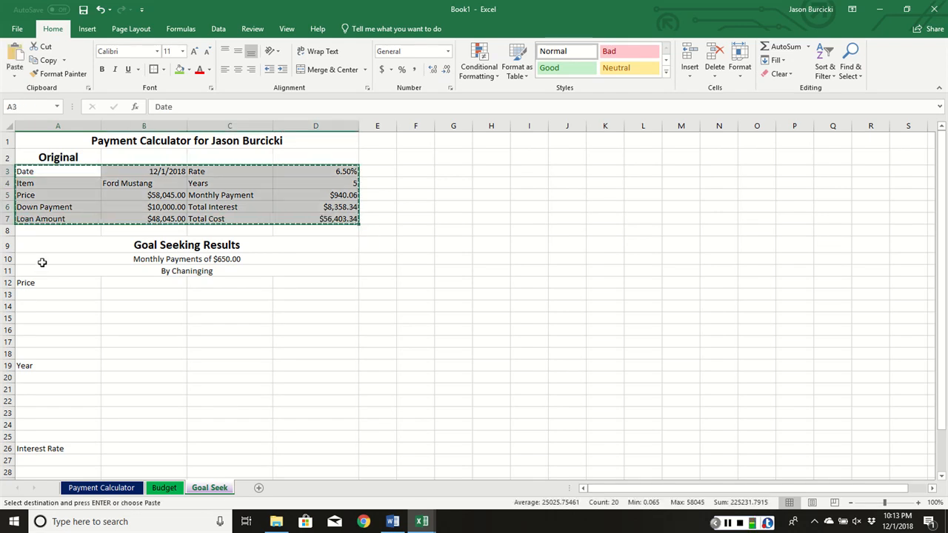
{"action": "left_click", "coordinate": [39, 293]}
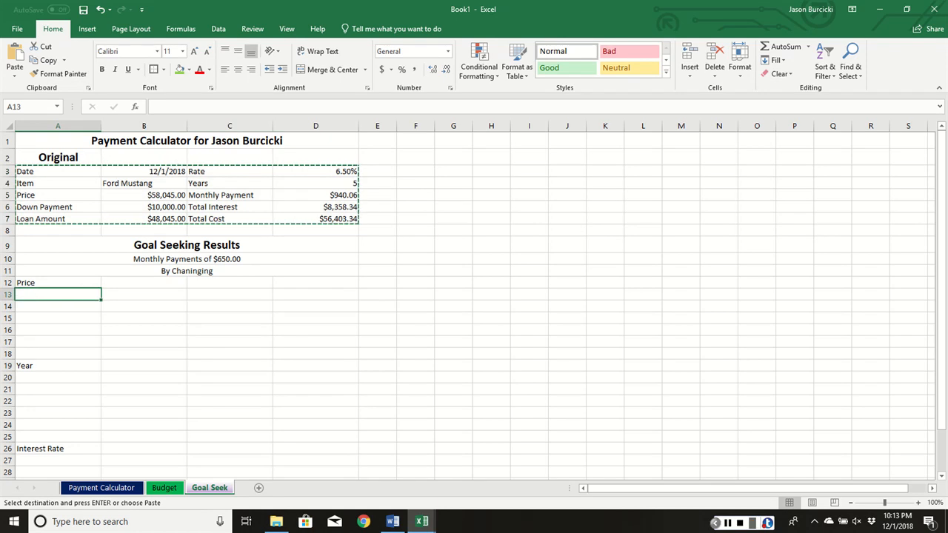
{"action": "key", "text": "ctrl+v"}
{"action": "left_click", "coordinate": [32, 377]}
{"action": "key", "text": "ctrl+v"}
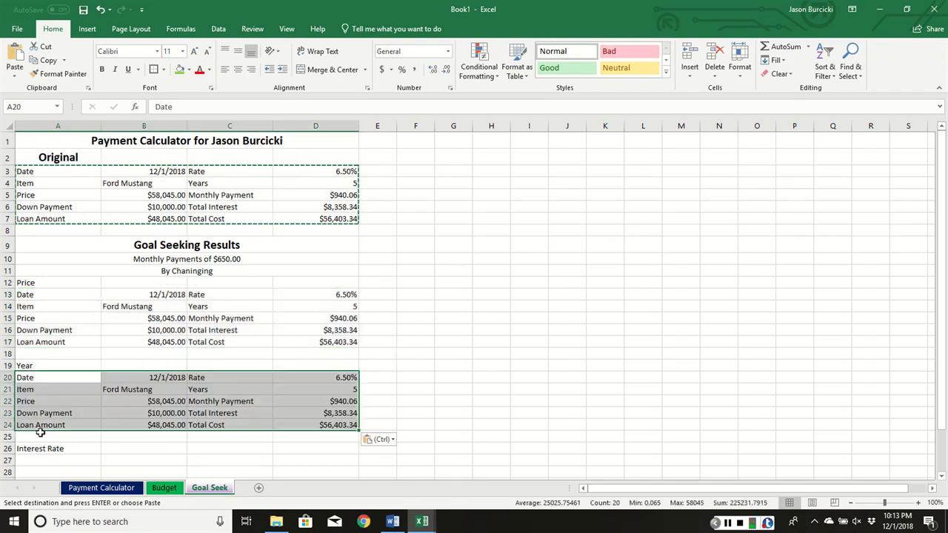
- Paste the copied calculator block below the Interest Rate and Down Payment labels, at A27 and A34, and clear the copy selection
{"action": "left_click", "coordinate": [39, 459]}
{"action": "key", "text": "ctrl+v"}
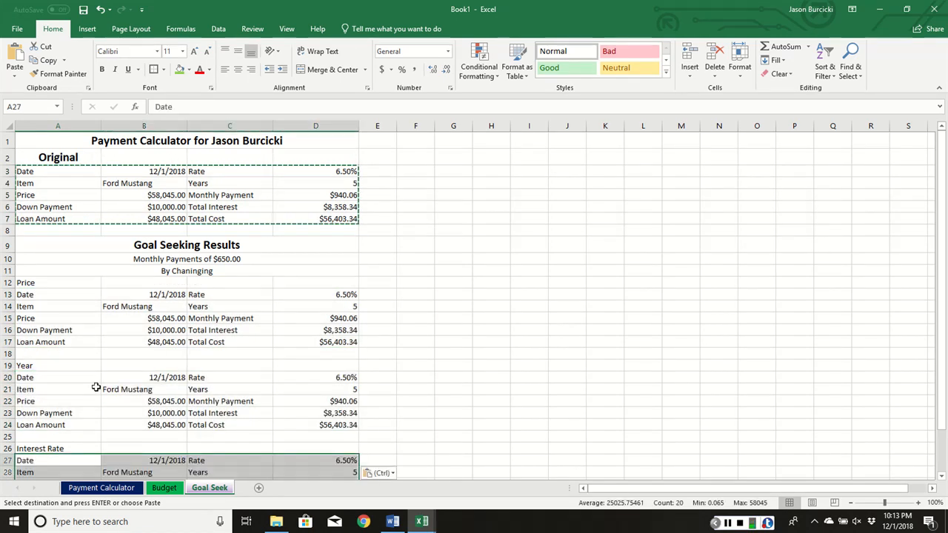
{"action": "scroll", "coordinate": [89, 378], "scroll_direction": "down", "scroll_amount": 4}
{"action": "left_click", "coordinate": [46, 387]}
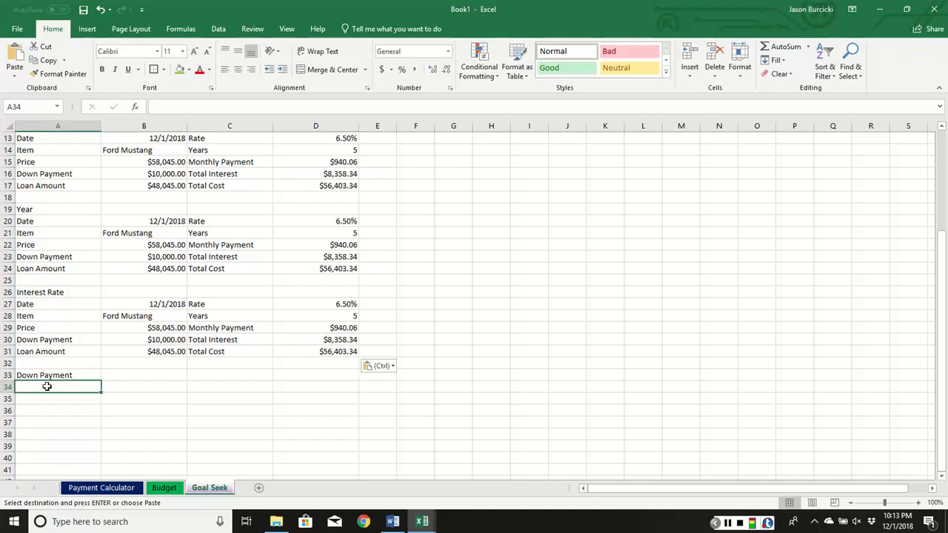
{"action": "key", "text": "ctrl+v"}
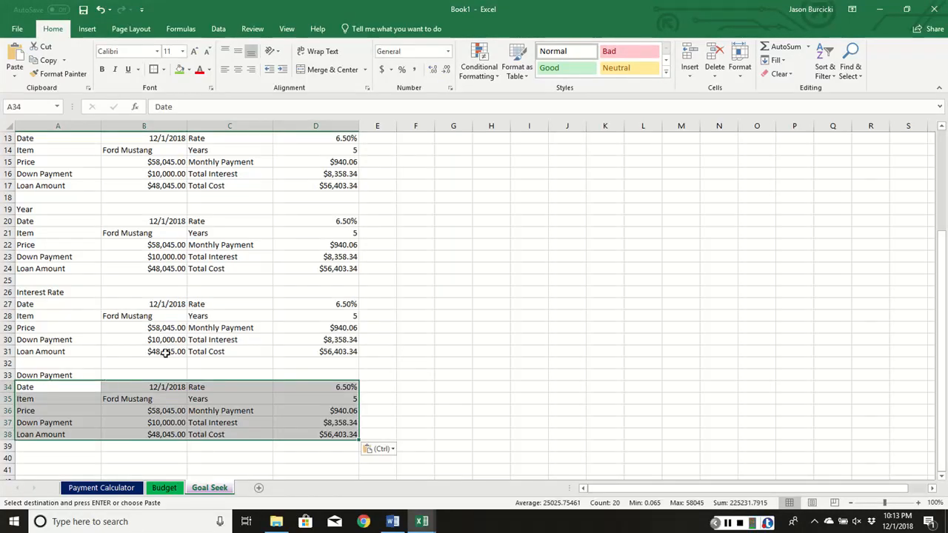
{"action": "scroll", "coordinate": [164, 352], "scroll_direction": "up", "scroll_amount": 2}
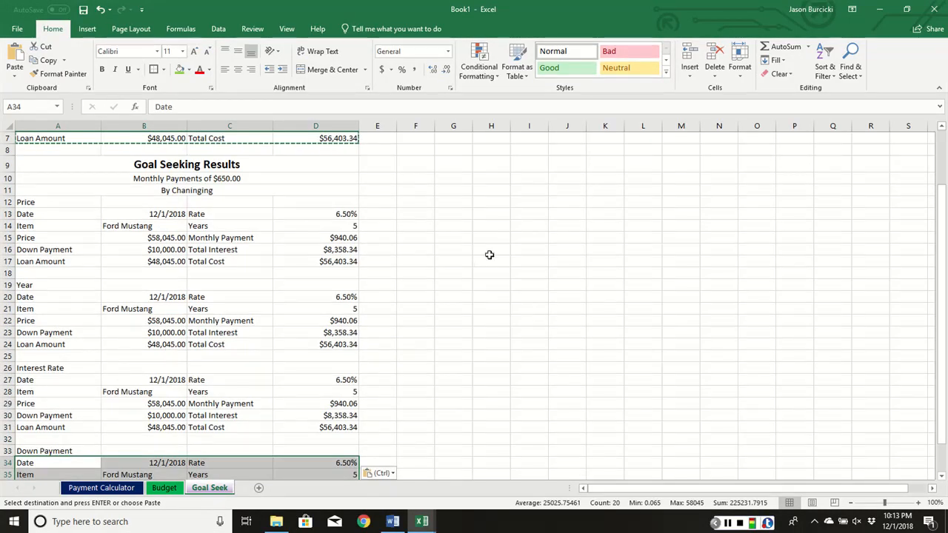
{"action": "left_click", "coordinate": [567, 262]}
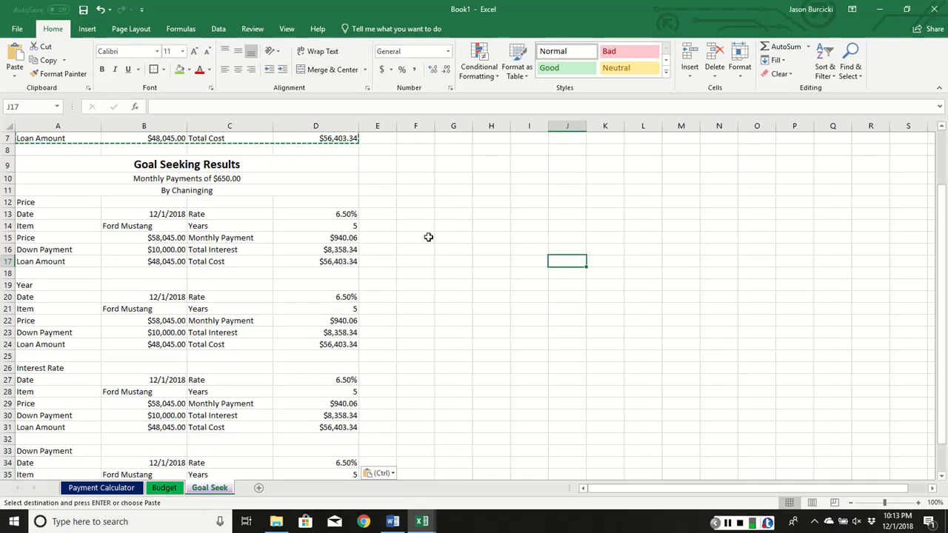
{"action": "key", "text": "Escape"}
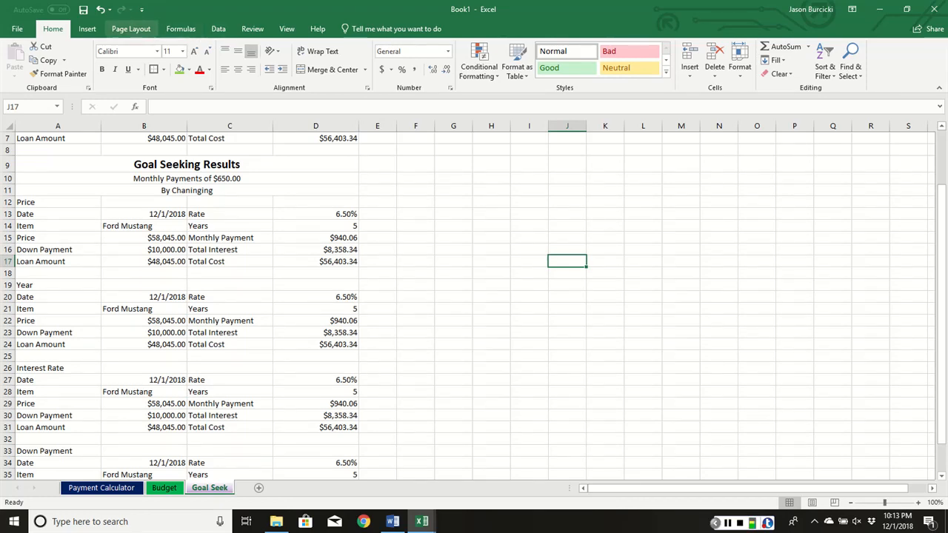
- Run Goal Seek in the Price section, setting monthly payment D15 to 650.00 by changing price cell B15, and accept the solution
{"action": "left_click", "coordinate": [218, 28]}
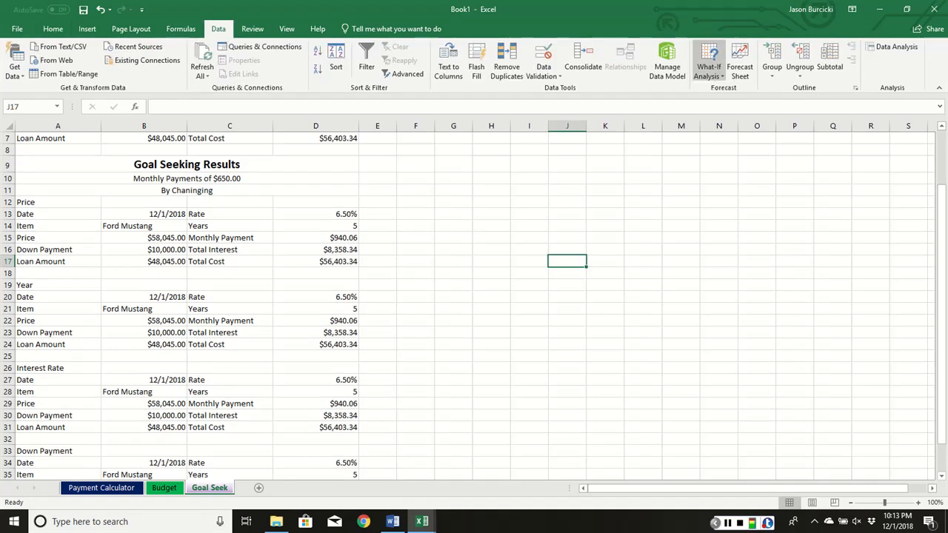
{"action": "left_click", "coordinate": [709, 67]}
{"action": "left_click", "coordinate": [729, 103]}
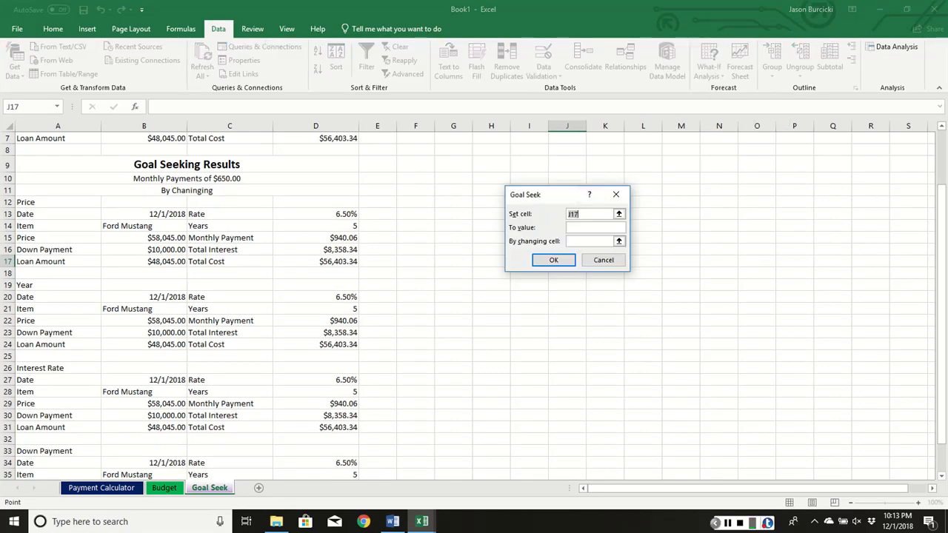
{"action": "left_click", "coordinate": [329, 237]}
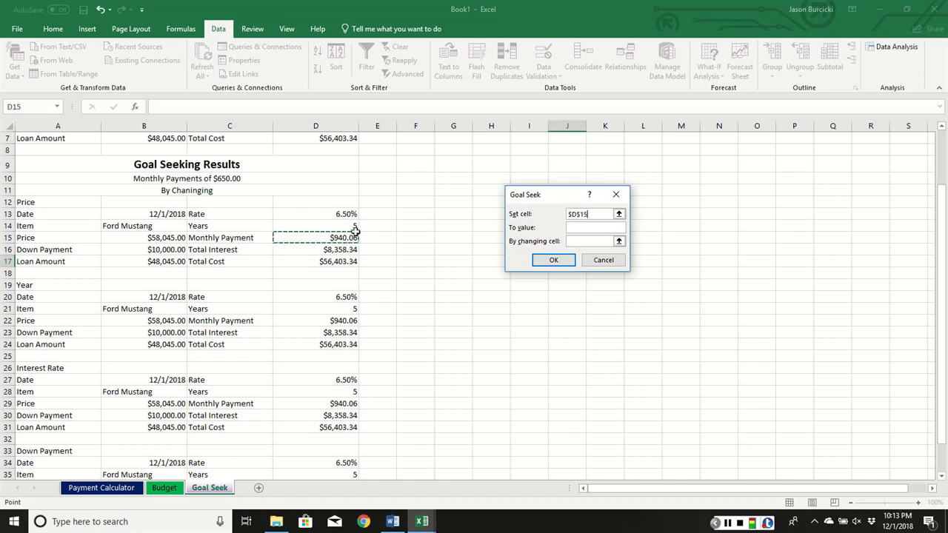
{"action": "left_click", "coordinate": [582, 228]}
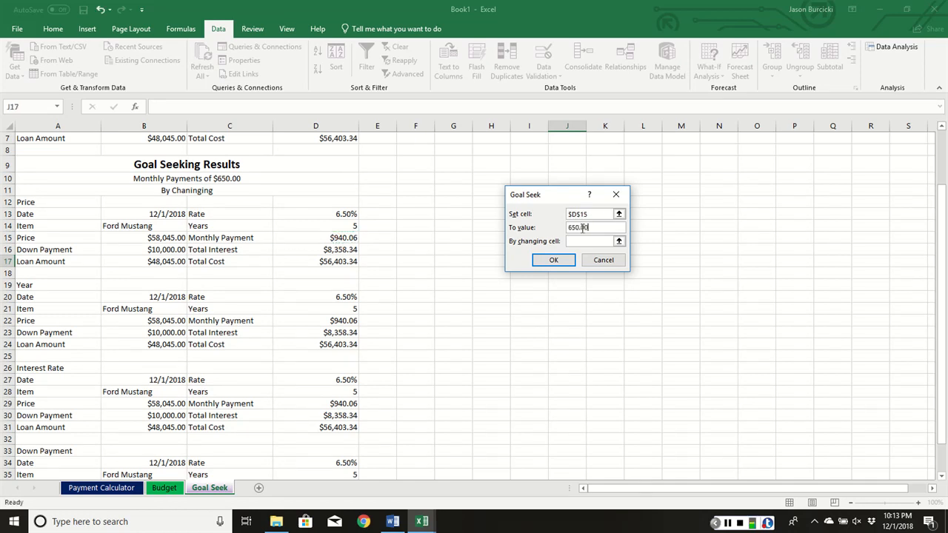
{"action": "left_click", "coordinate": [151, 238]}
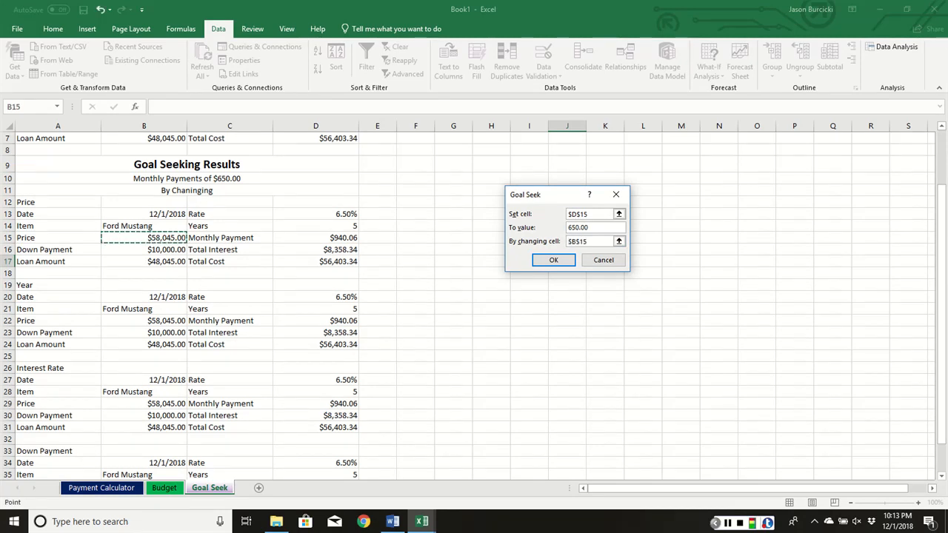
{"action": "key", "text": "Tab"}
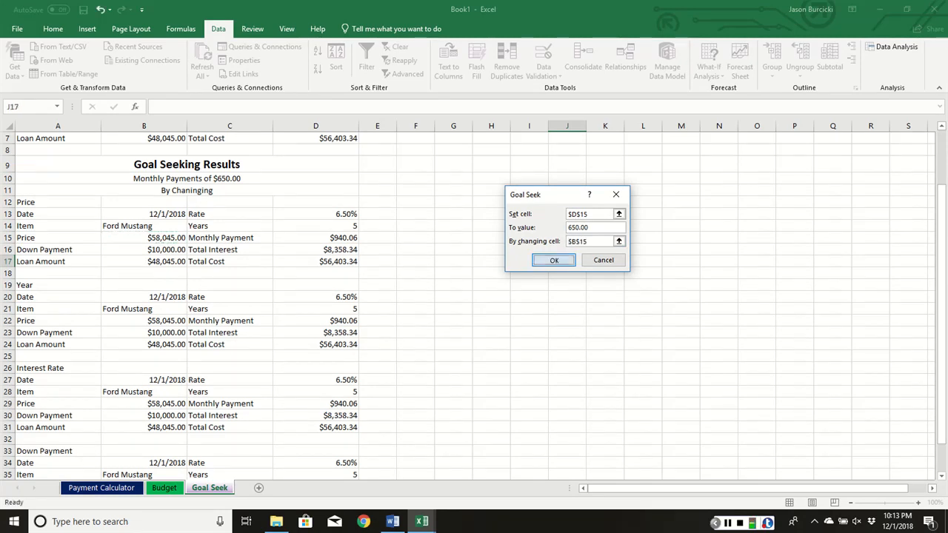
{"action": "left_click", "coordinate": [552, 260]}
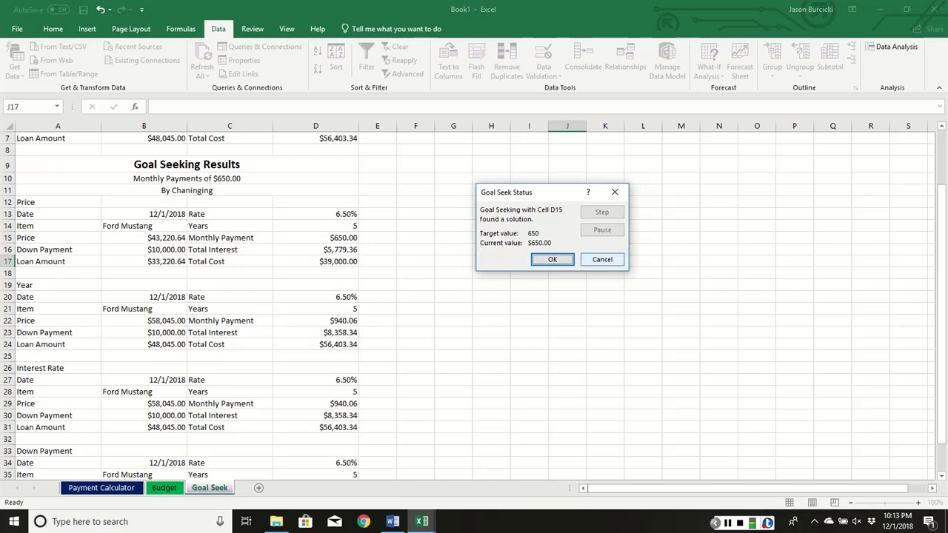
{"action": "left_click", "coordinate": [554, 259]}
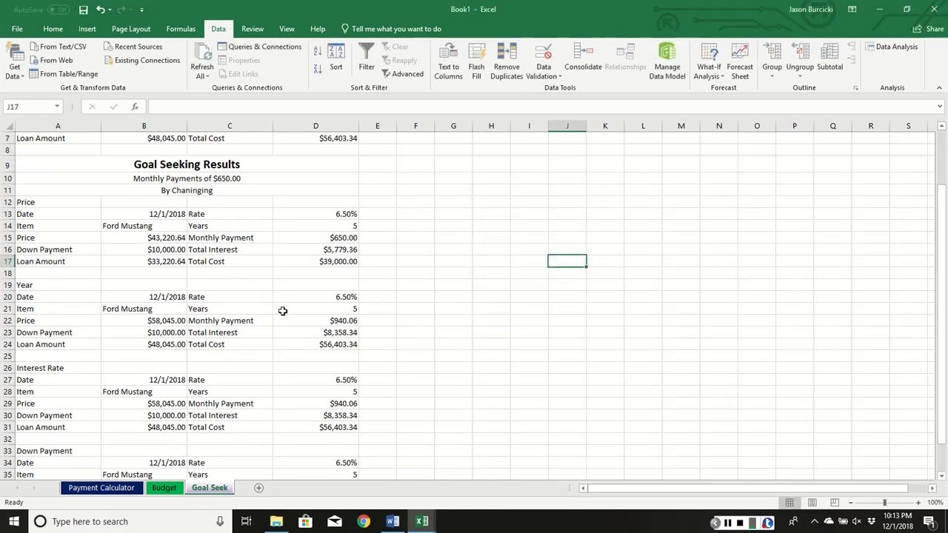
- Run Goal Seek in the Year section, setting monthly payment D22 to 650 by changing years cell D21, and accept the solution
{"action": "left_click", "coordinate": [326, 324]}
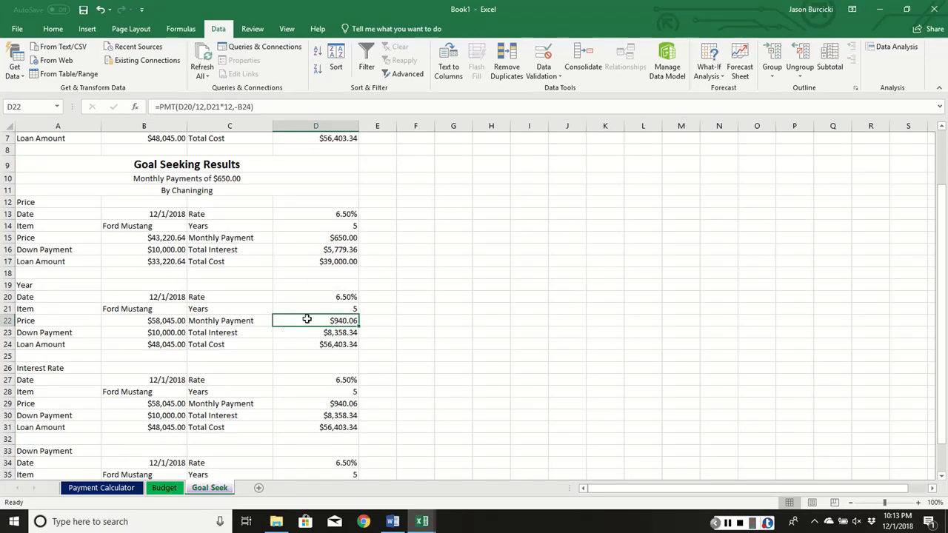
{"action": "left_click", "coordinate": [709, 72]}
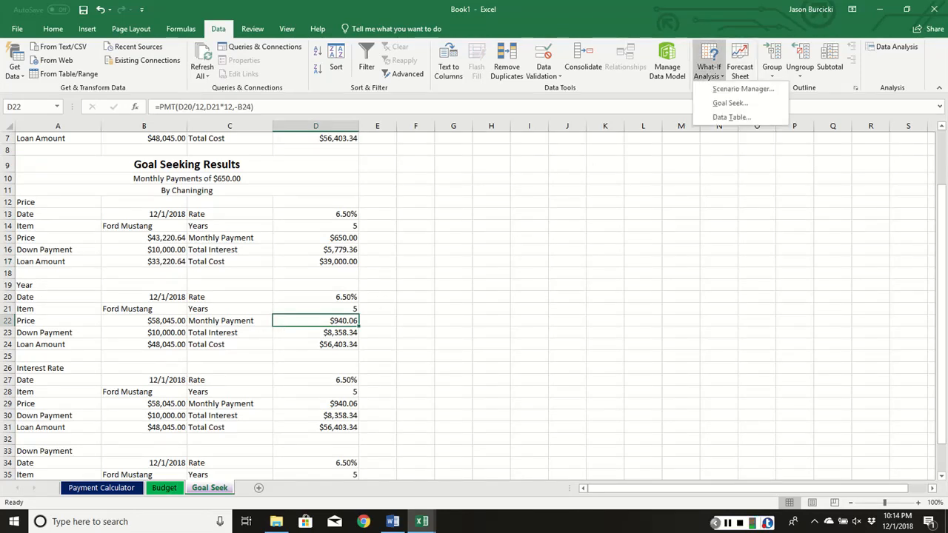
{"action": "left_click", "coordinate": [729, 103]}
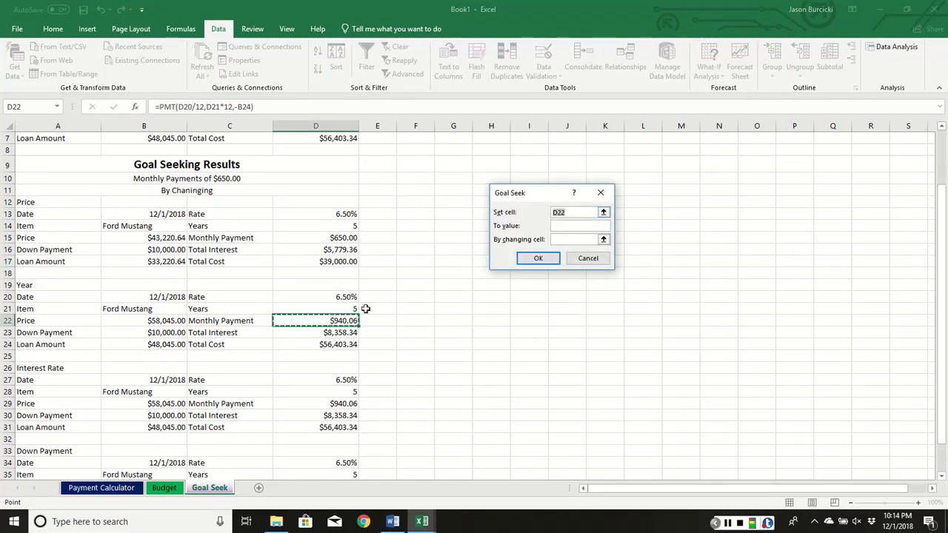
{"action": "left_click", "coordinate": [566, 226]}
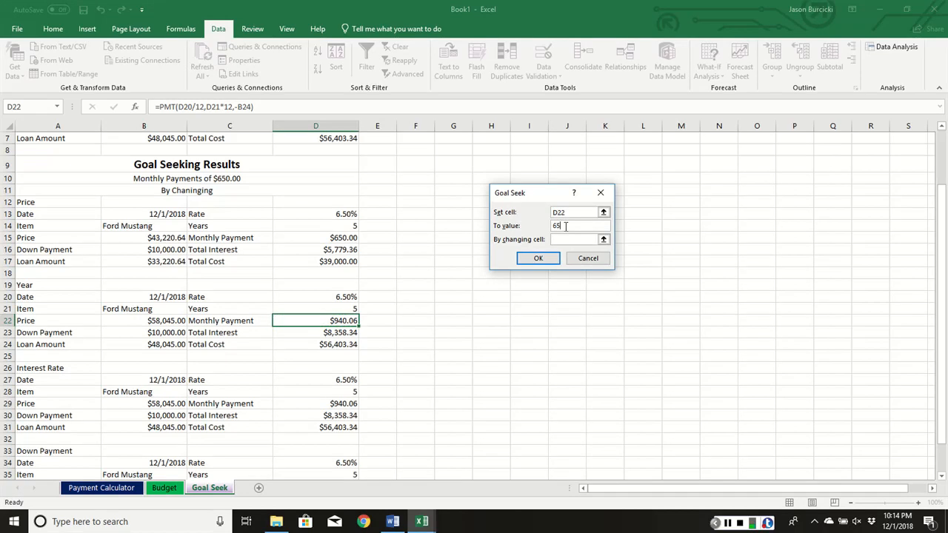
{"action": "left_click", "coordinate": [561, 240]}
{"action": "left_click", "coordinate": [303, 309]}
{"action": "key", "text": "Return"}
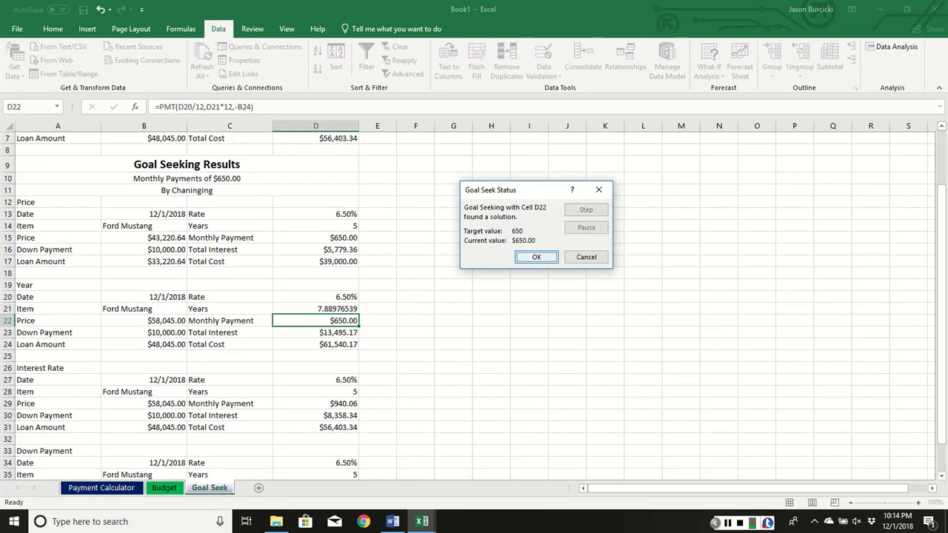
{"action": "key", "text": "Return"}
- Reduce the displayed decimals of the Year section's years value in D21 to a whole number
{"action": "left_click", "coordinate": [341, 309]}
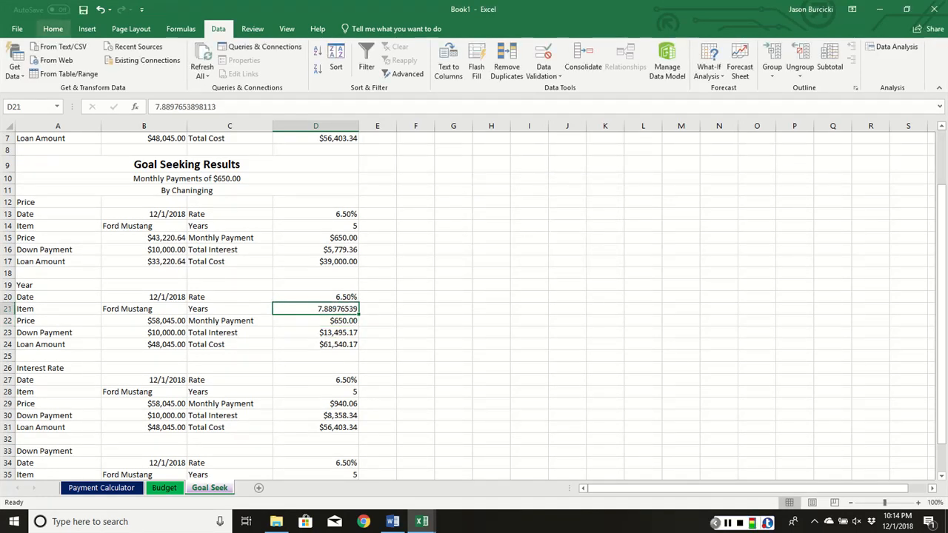
{"action": "left_click", "coordinate": [52, 29]}
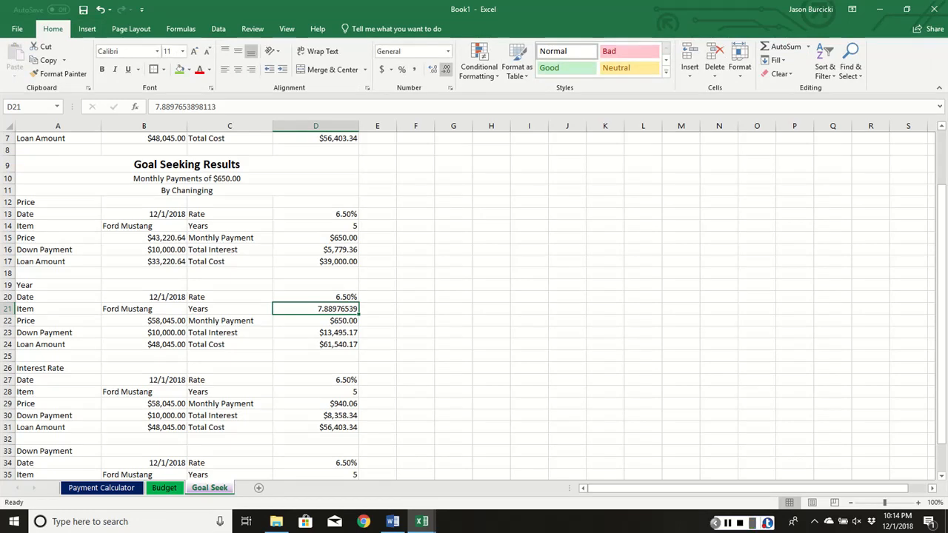
{"action": "left_click", "coordinate": [446, 70]}
{"action": "left_click", "coordinate": [446, 70]}
{"action": "left_click", "coordinate": [446, 69]}
{"action": "left_click", "coordinate": [446, 70]}
{"action": "left_click", "coordinate": [446, 70]}
{"action": "left_click", "coordinate": [446, 70]}
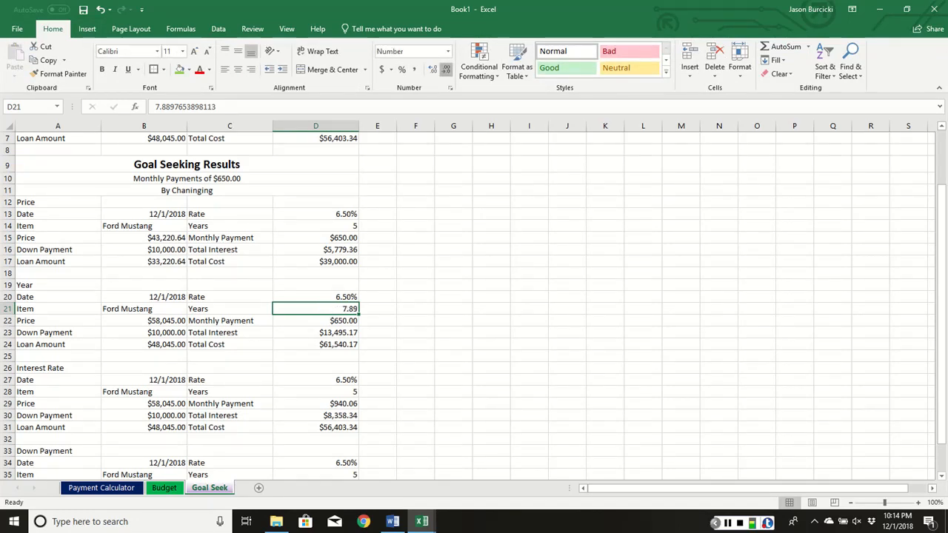
{"action": "left_click", "coordinate": [446, 69]}
{"action": "left_click", "coordinate": [446, 70]}
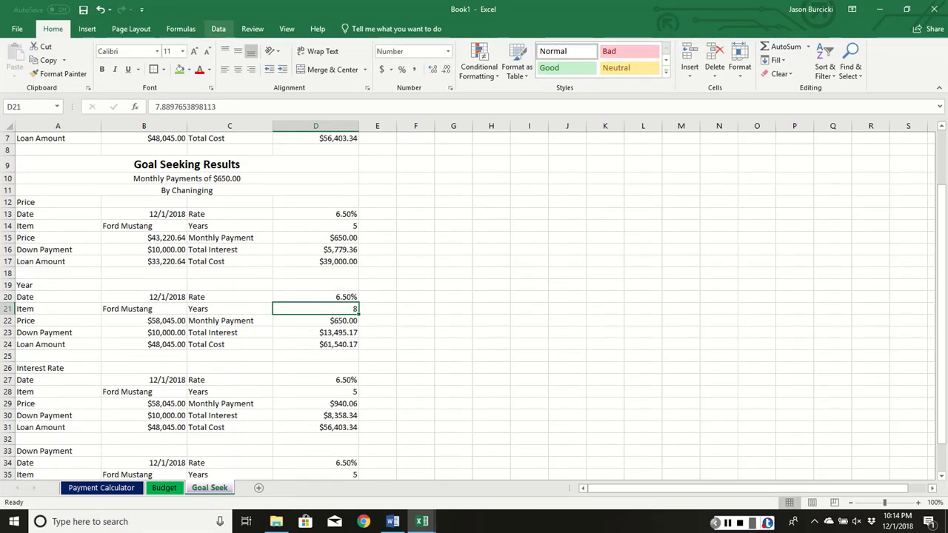
- Run Goal Seek in the Interest Rate section, setting monthly payment D29 to 650 by changing rate cell D27, and accept the solution
{"action": "left_click", "coordinate": [219, 29]}
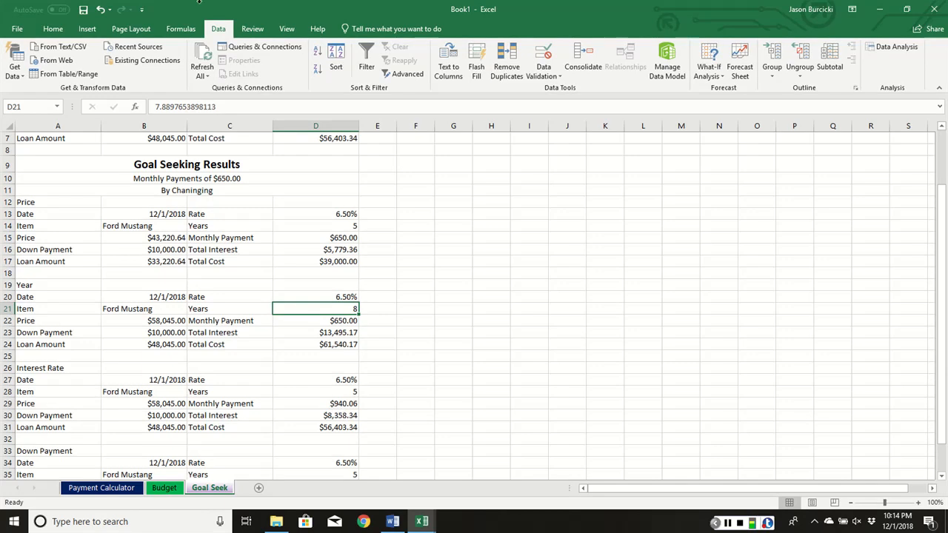
{"action": "left_click", "coordinate": [334, 404]}
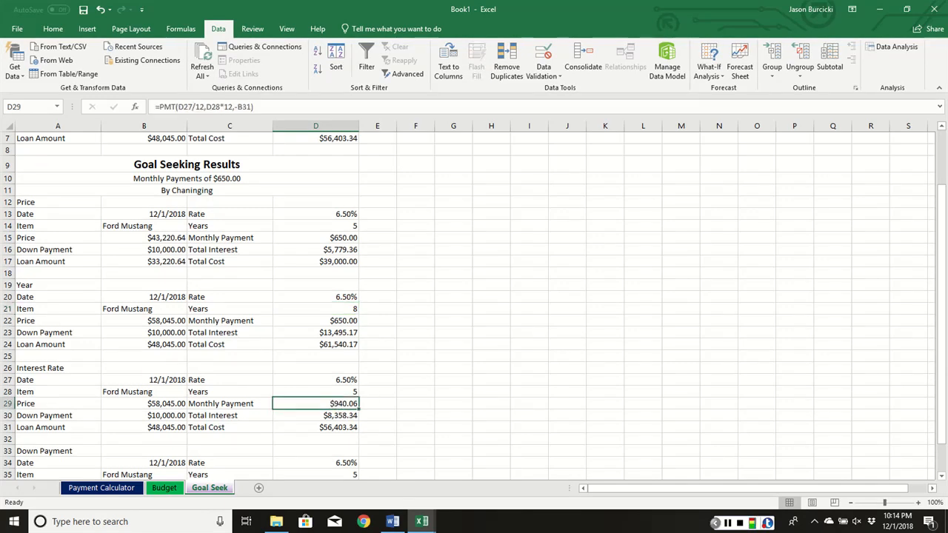
{"action": "left_click", "coordinate": [709, 67]}
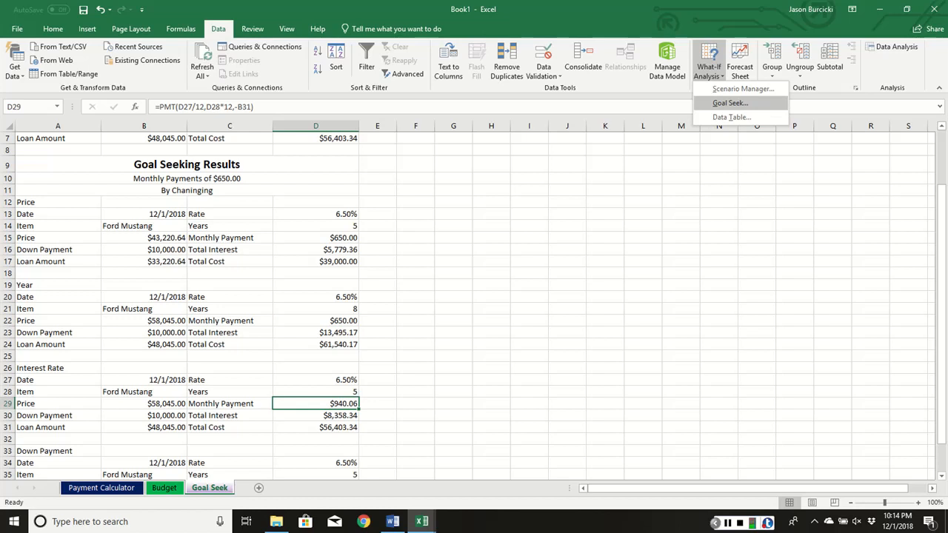
{"action": "left_click", "coordinate": [730, 103]}
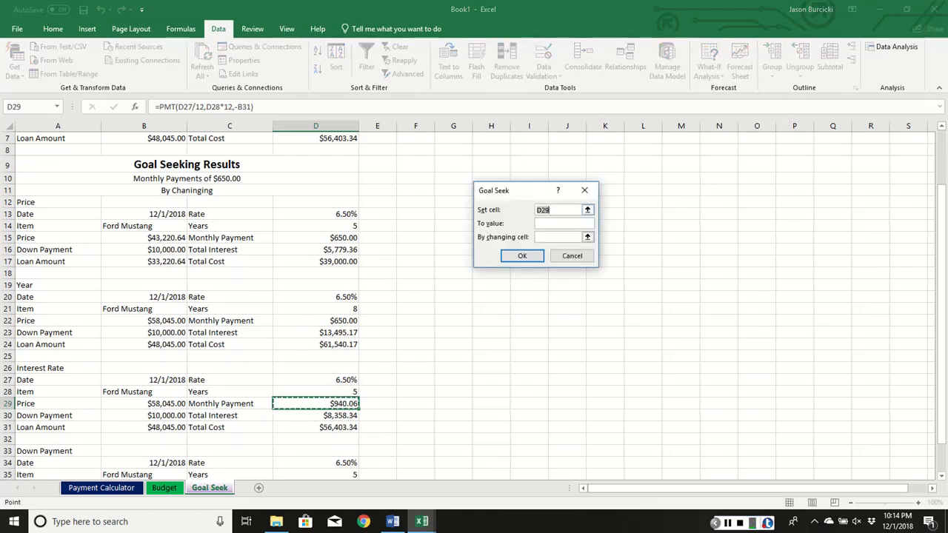
{"action": "left_click", "coordinate": [555, 223]}
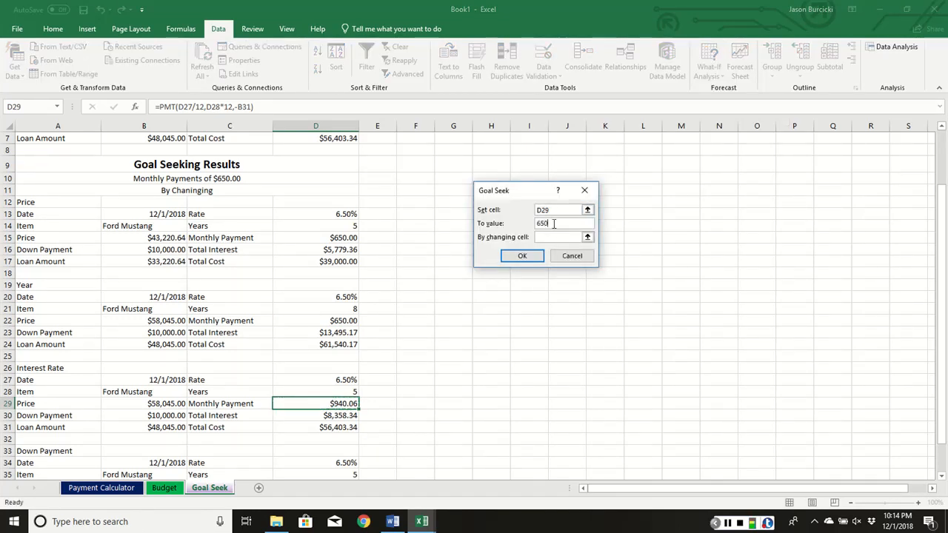
{"action": "left_click", "coordinate": [569, 238]}
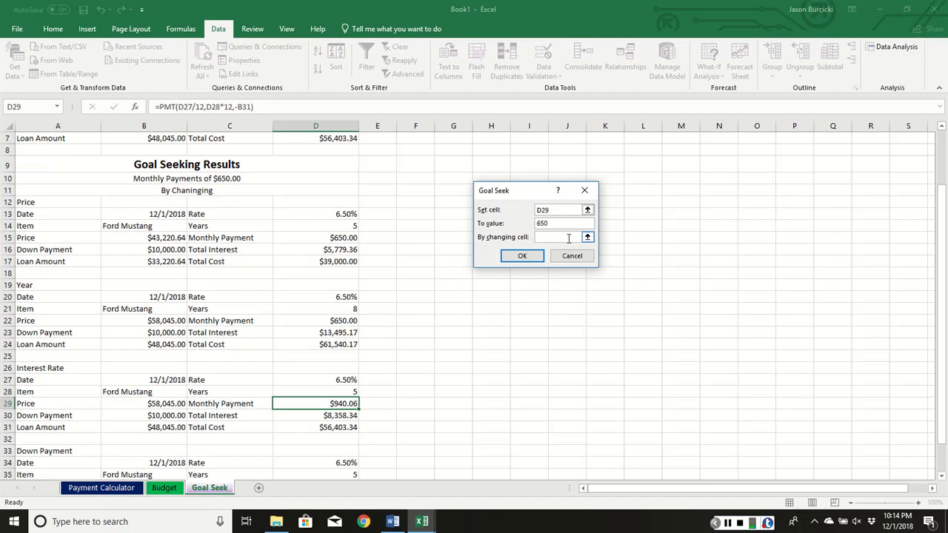
{"action": "left_click", "coordinate": [336, 378]}
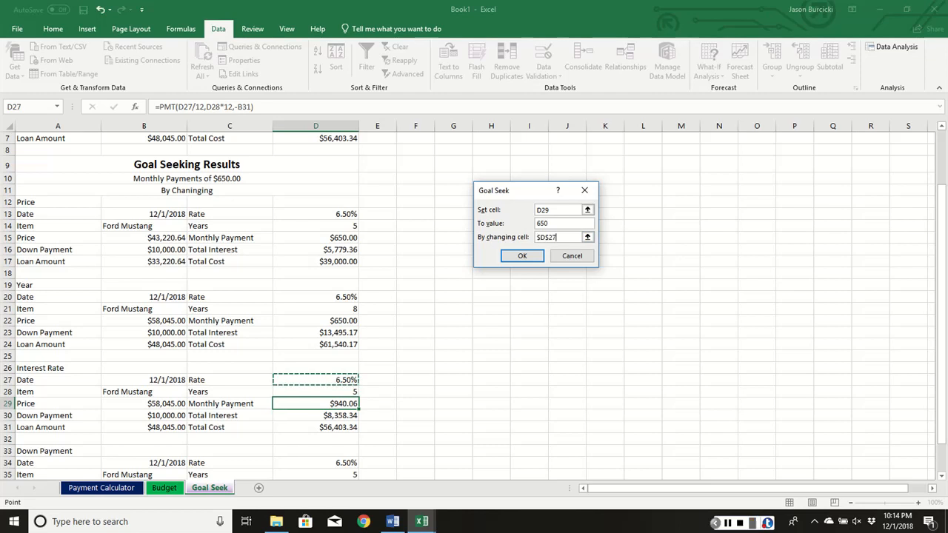
{"action": "left_click", "coordinate": [522, 256]}
{"action": "left_click", "coordinate": [522, 255]}
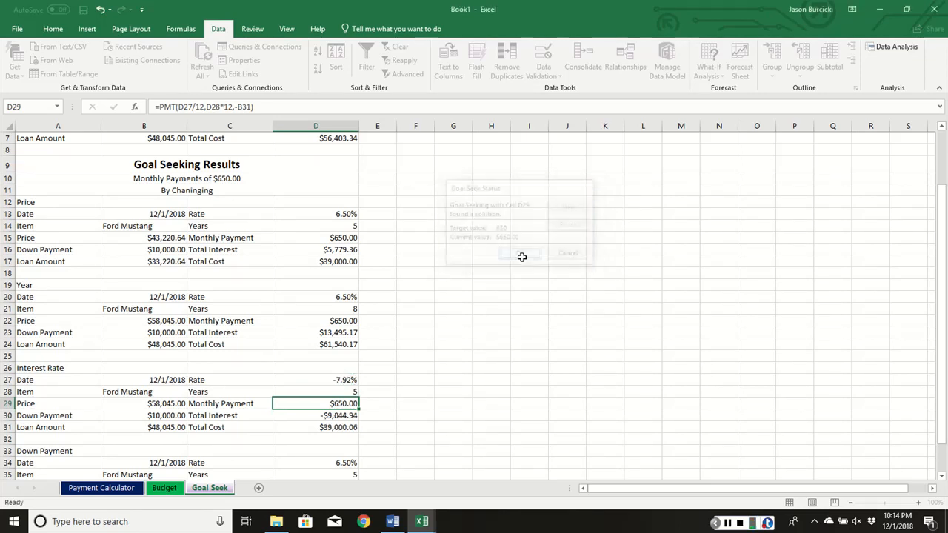
- Run Goal Seek in the Down Payment section, setting monthly payment D36 to 650.00 by changing down payment cell B37, and accept the solution
{"action": "scroll", "coordinate": [364, 313], "scroll_direction": "down", "scroll_amount": 4}
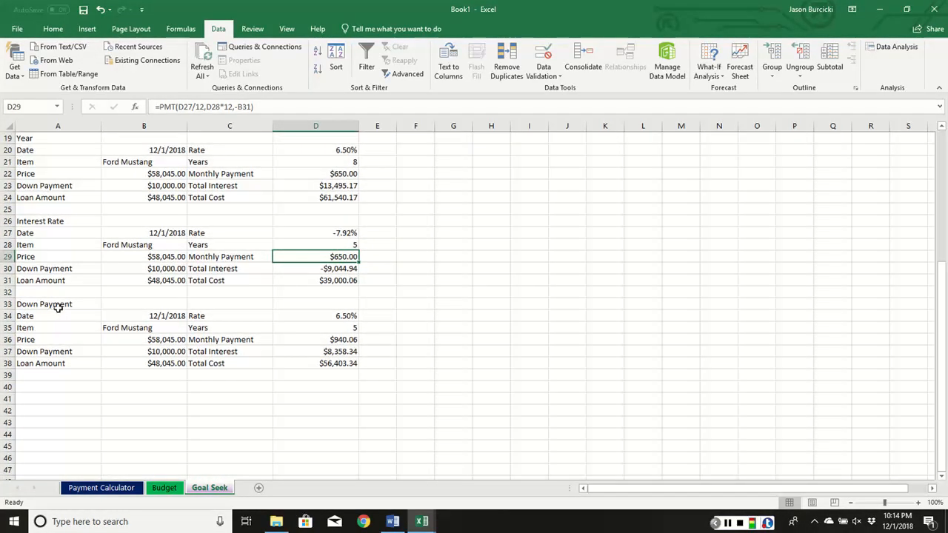
{"action": "left_click", "coordinate": [318, 341]}
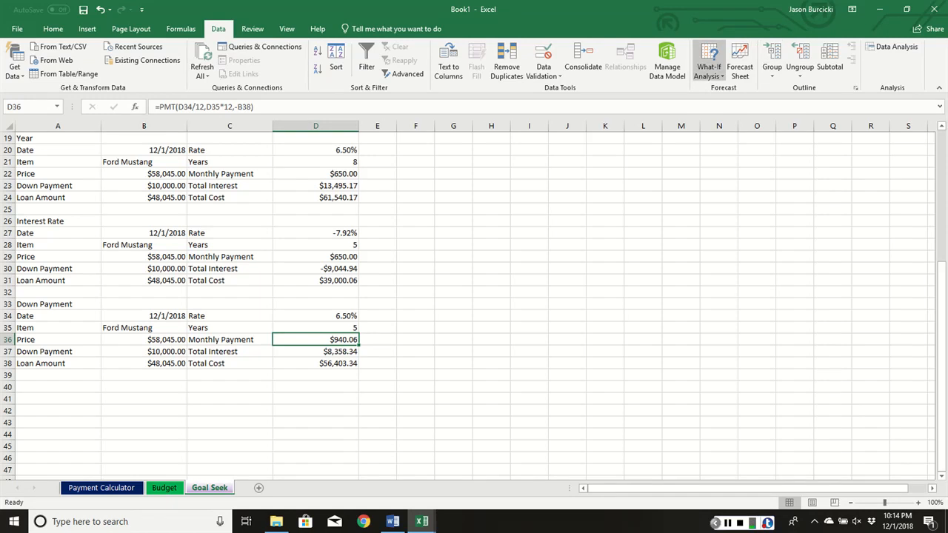
{"action": "left_click", "coordinate": [709, 65]}
{"action": "left_click", "coordinate": [730, 103]}
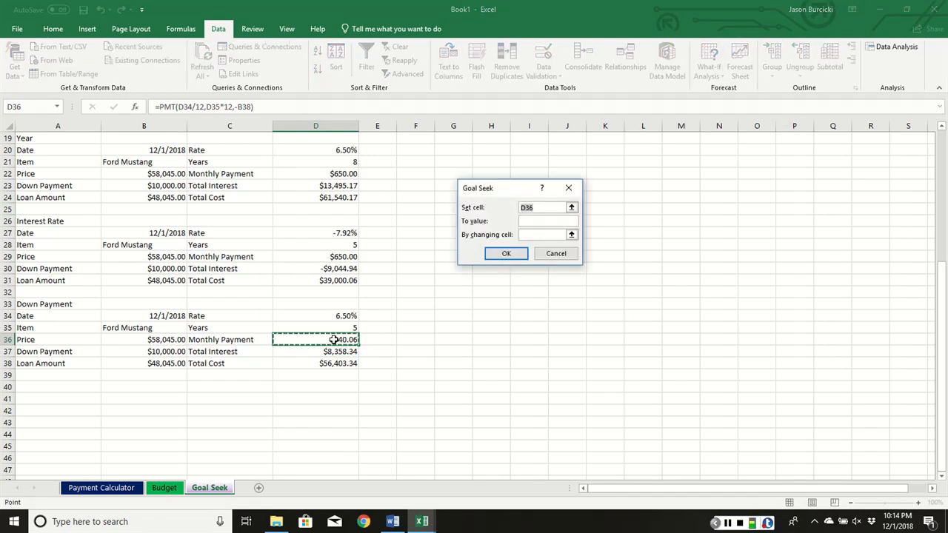
{"action": "left_click", "coordinate": [542, 221]}
{"action": "type", "text": "650"}
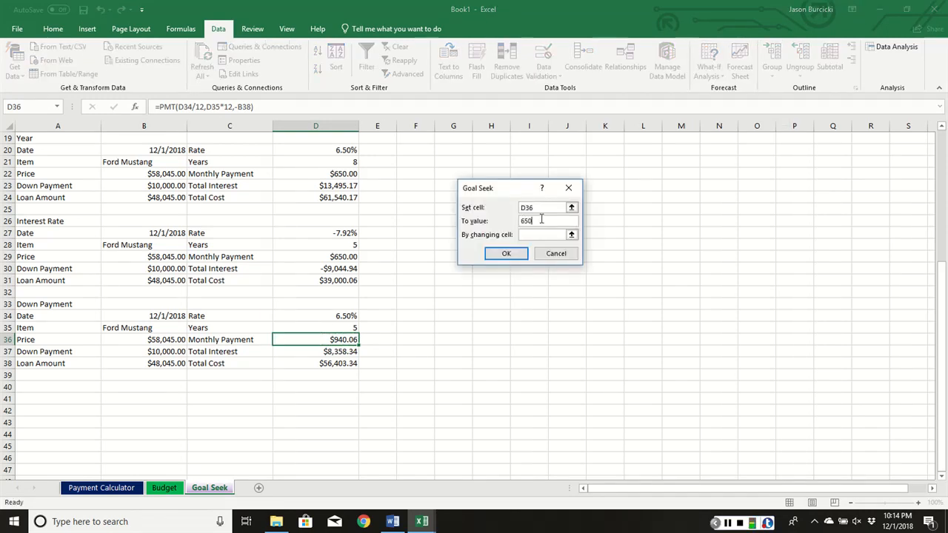
{"action": "type", "text": ".00"}
{"action": "key", "text": "Tab"}
{"action": "left_click", "coordinate": [118, 351]}
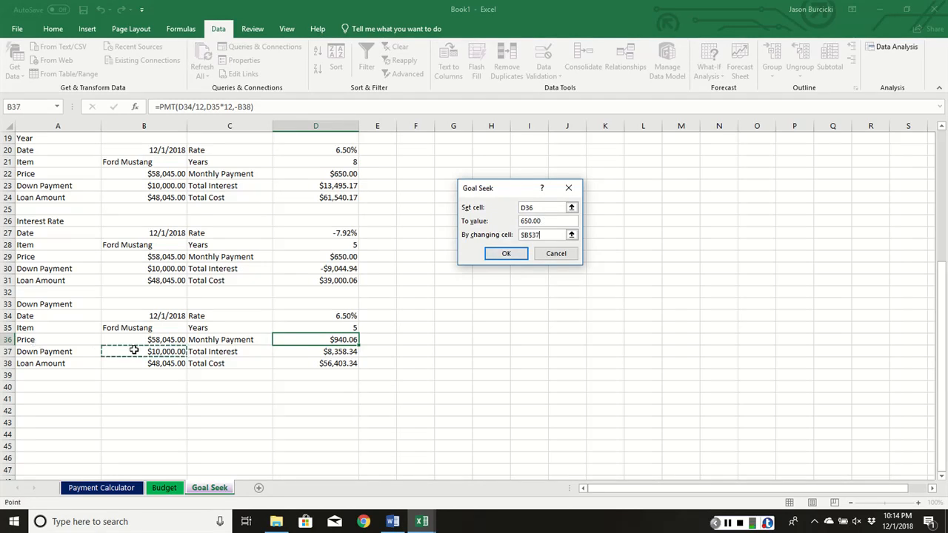
{"action": "key", "text": "Return"}
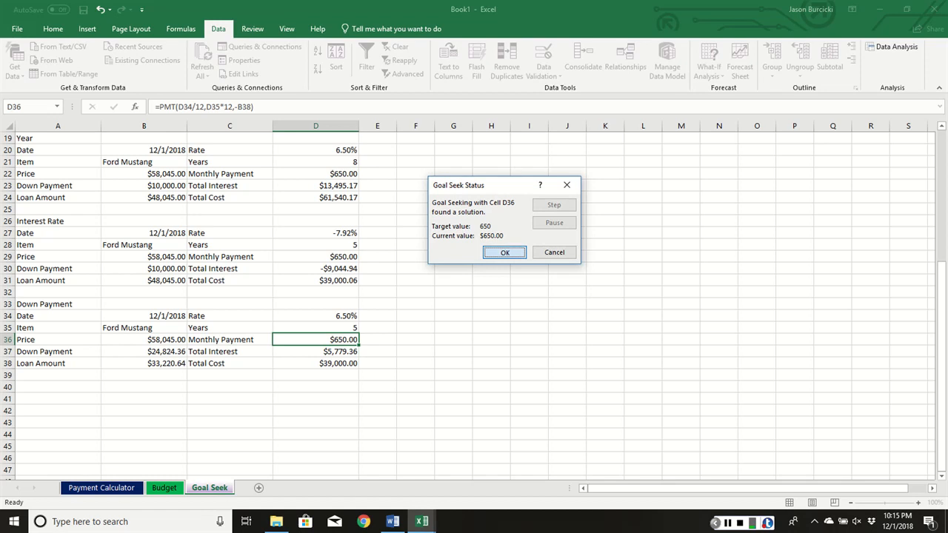
{"action": "key", "text": "Return"}
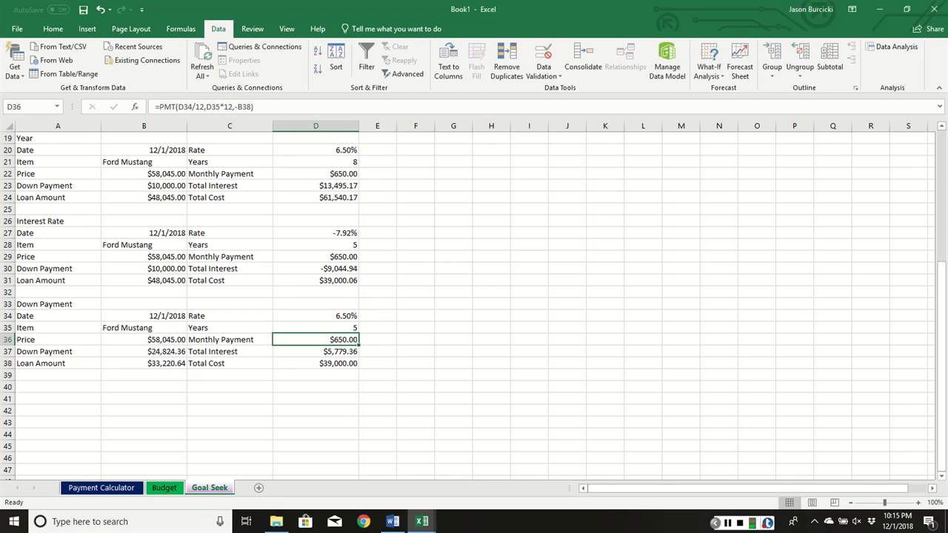
- Fill the merged Payment Calculator title in row 1 of the Goal Seek sheet with Light Blue
{"action": "key", "text": "alt+Tab"}
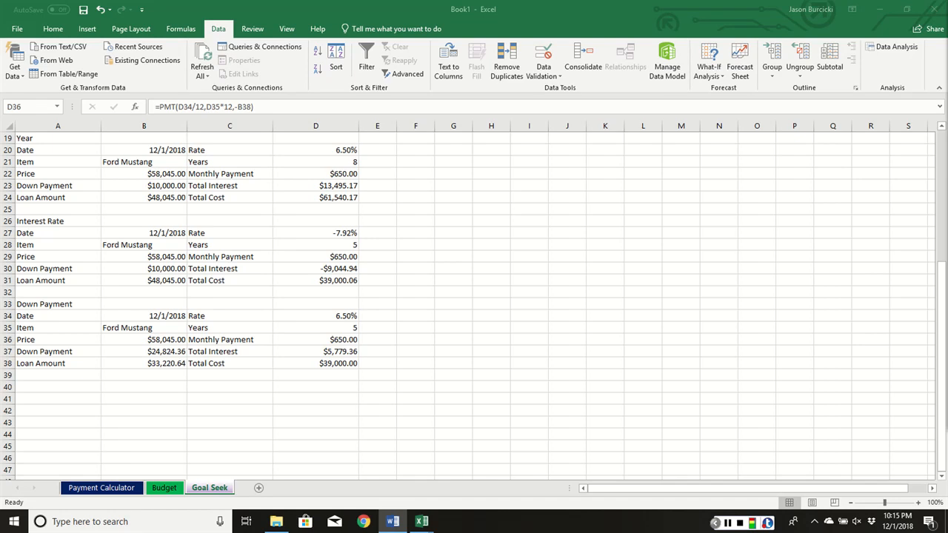
{"action": "scroll", "coordinate": [48, 165], "scroll_direction": "up", "scroll_amount": 6}
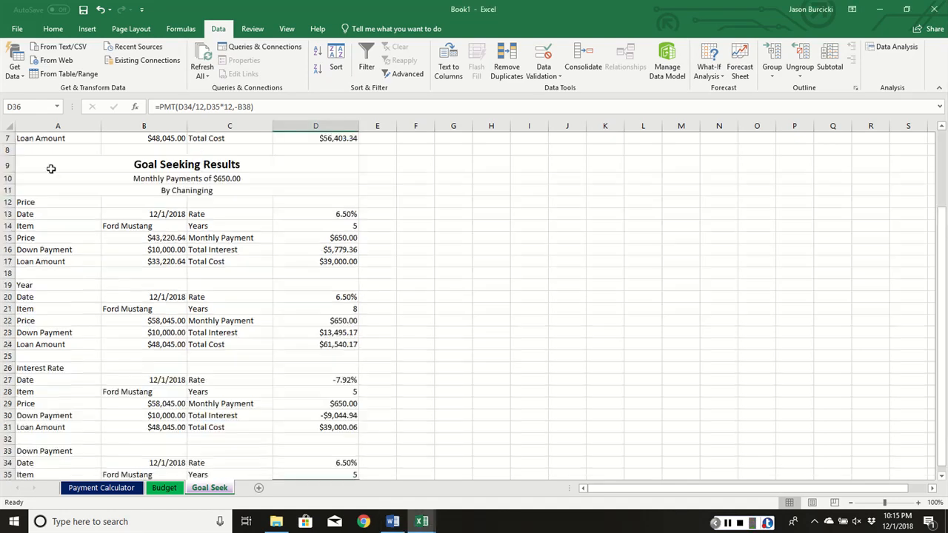
{"action": "left_click", "coordinate": [45, 141]}
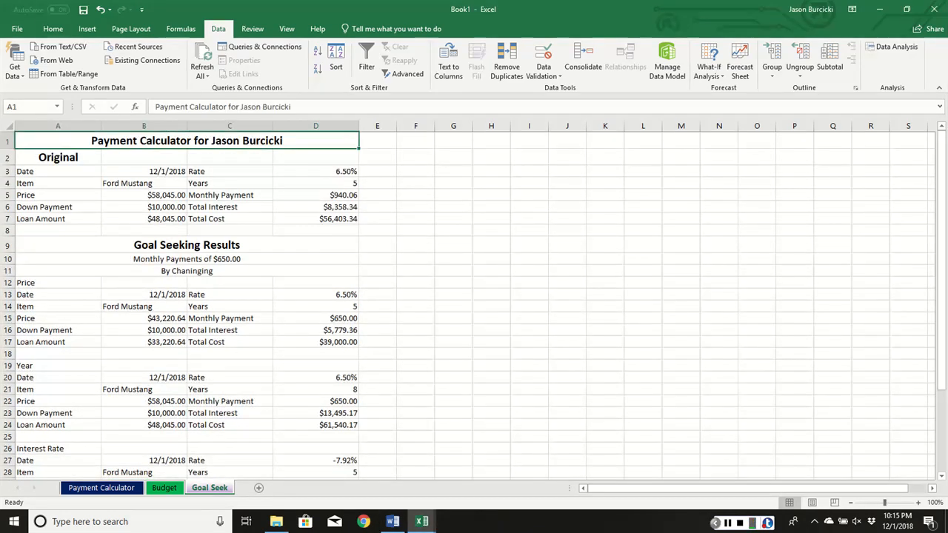
{"action": "left_click", "coordinate": [53, 28]}
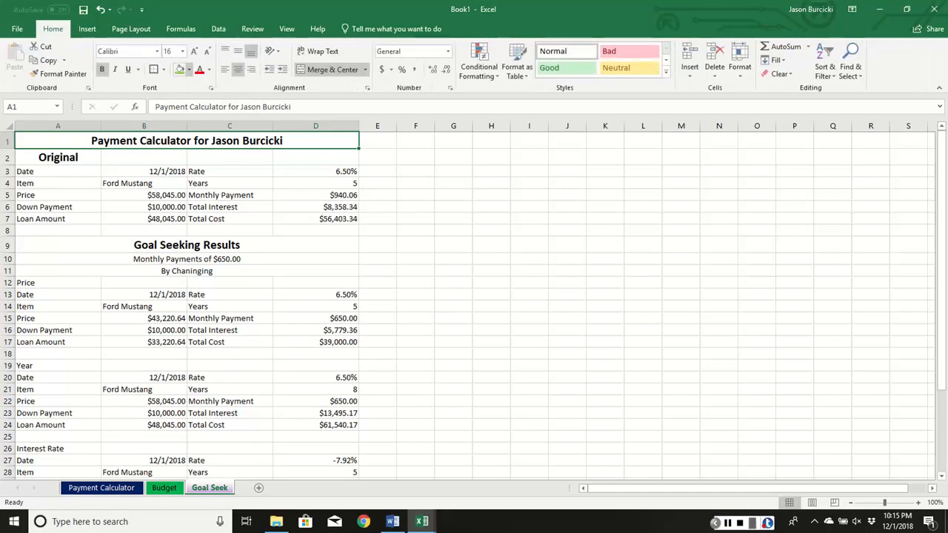
{"action": "left_click", "coordinate": [189, 69]}
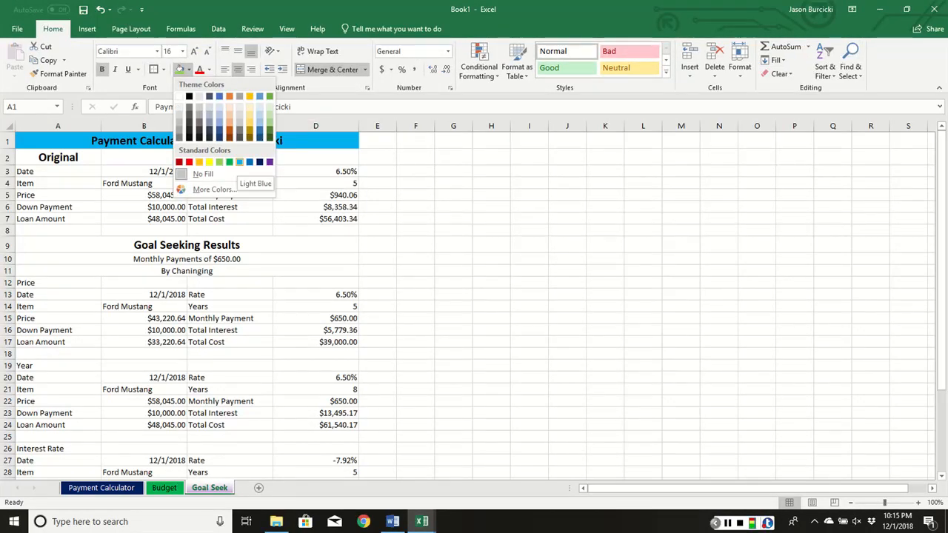
{"action": "left_click", "coordinate": [239, 163]}
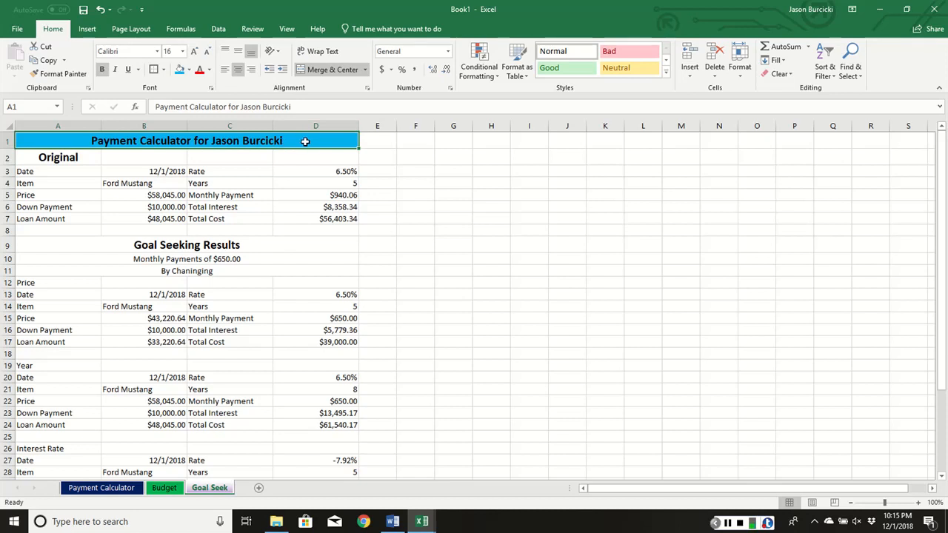
- Copy the title's formatting with Format Painter onto the three Goal Seeking Results heading rows, 9 through 11
{"action": "left_click", "coordinate": [59, 73]}
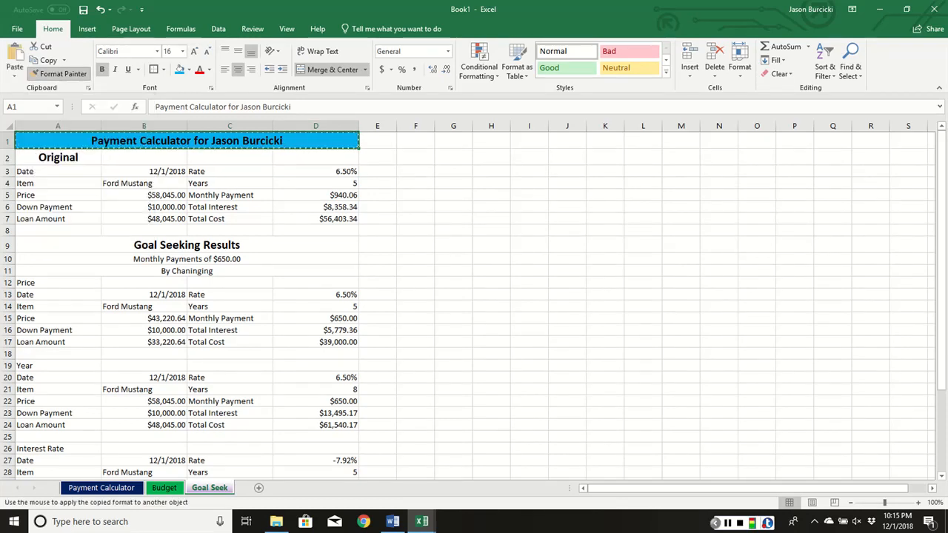
{"action": "scroll", "coordinate": [123, 215], "scroll_direction": "down", "scroll_amount": 1}
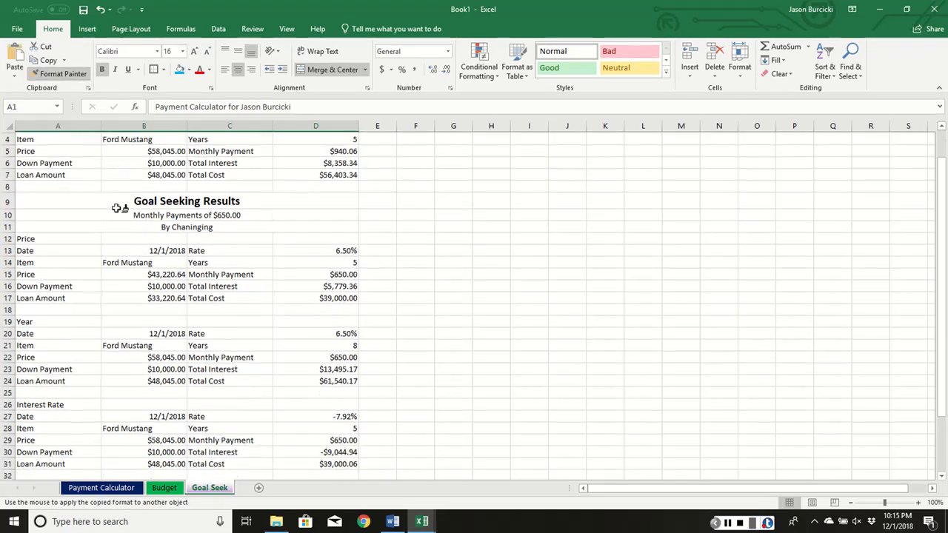
{"action": "left_click_drag", "start_coordinate": [121, 201], "coordinate": [112, 217]}
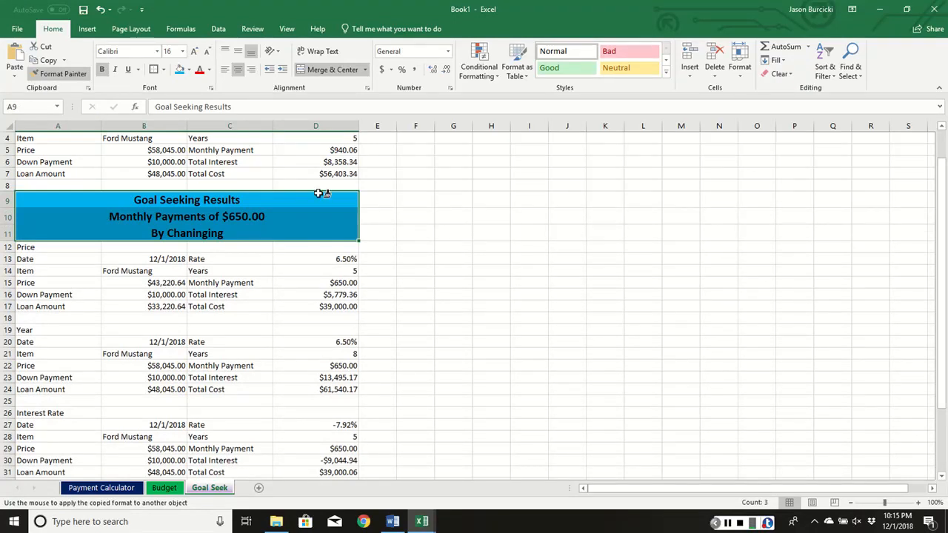
{"action": "key", "text": "Escape"}
- Fill the Original, Price, Year, Interest Rate and Down Payment section labels in column A with yellow
{"action": "scroll", "coordinate": [58, 148], "scroll_direction": "up", "scroll_amount": 1}
{"action": "left_click", "coordinate": [62, 158]}
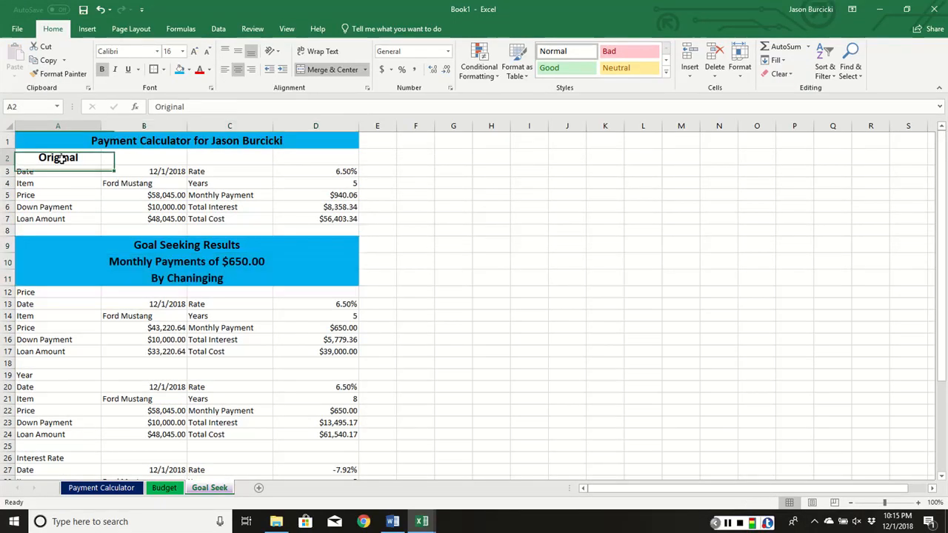
{"action": "left_click", "coordinate": [56, 293], "text": "ctrl"}
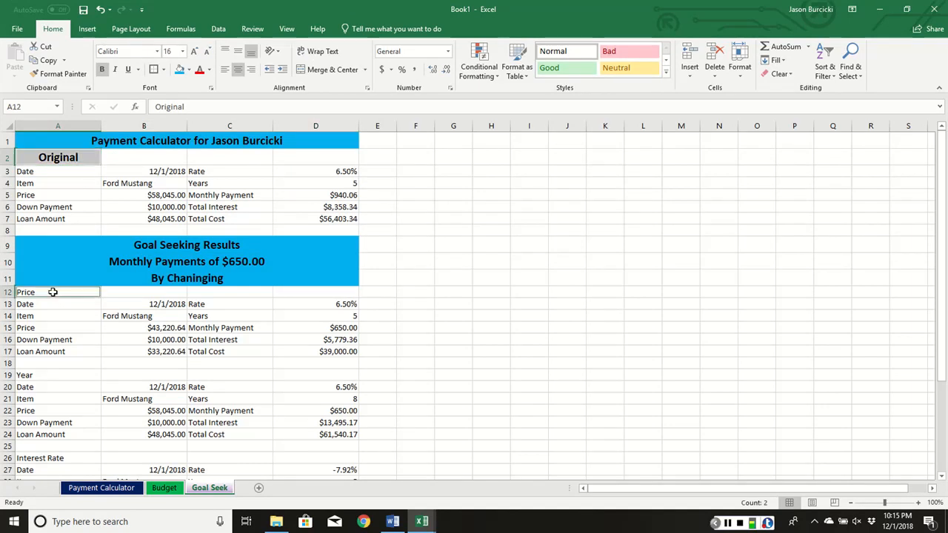
{"action": "left_click", "coordinate": [36, 375], "text": "ctrl"}
{"action": "scroll", "coordinate": [38, 371], "scroll_direction": "down", "scroll_amount": 3}
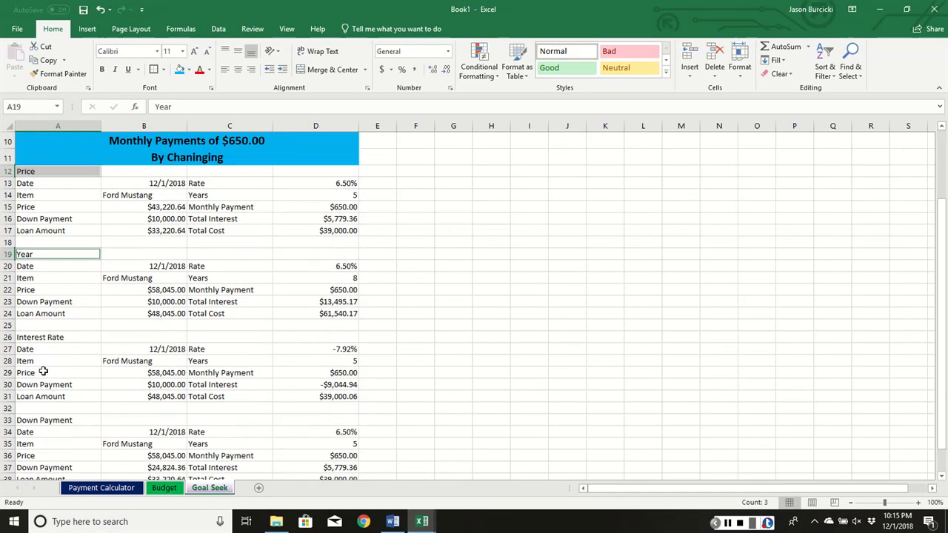
{"action": "left_click", "coordinate": [46, 340], "text": "ctrl"}
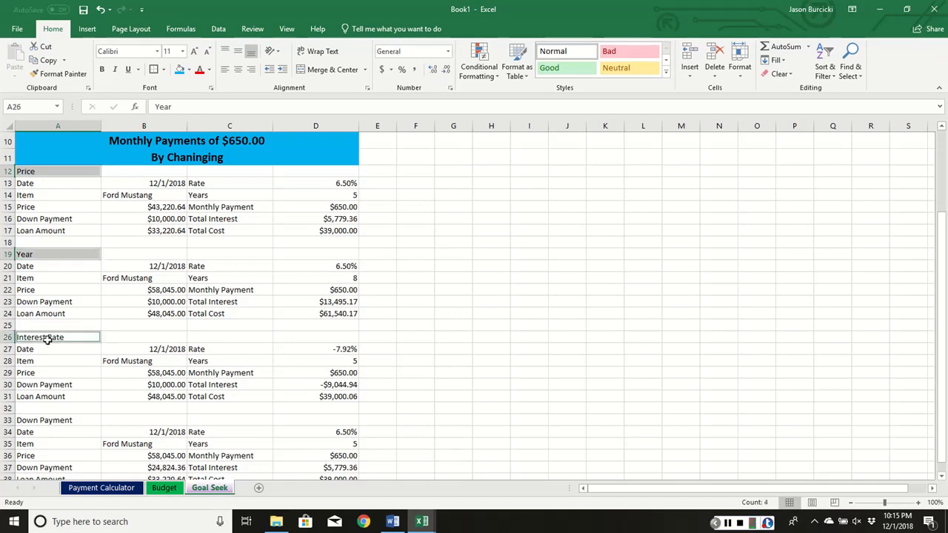
{"action": "left_click", "coordinate": [51, 420], "text": "ctrl"}
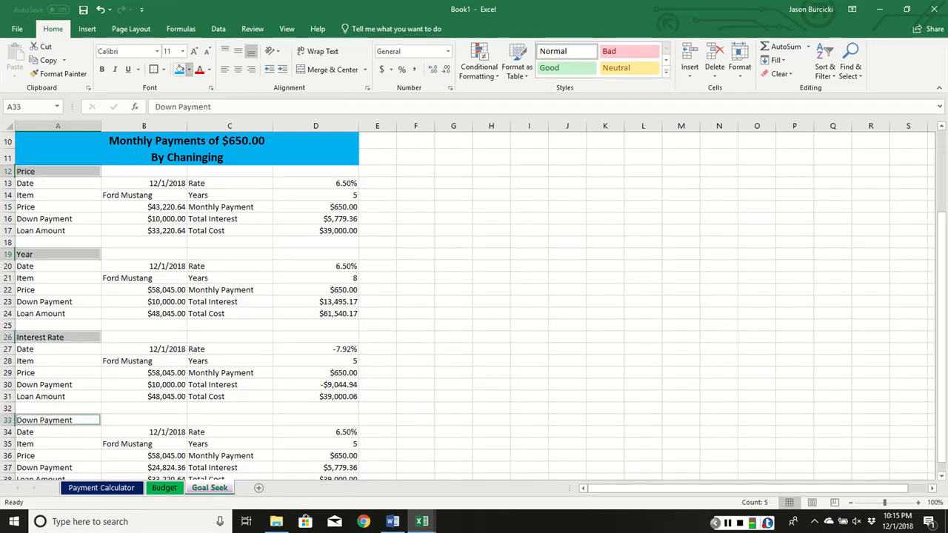
{"action": "left_click", "coordinate": [188, 69]}
{"action": "left_click", "coordinate": [209, 161]}
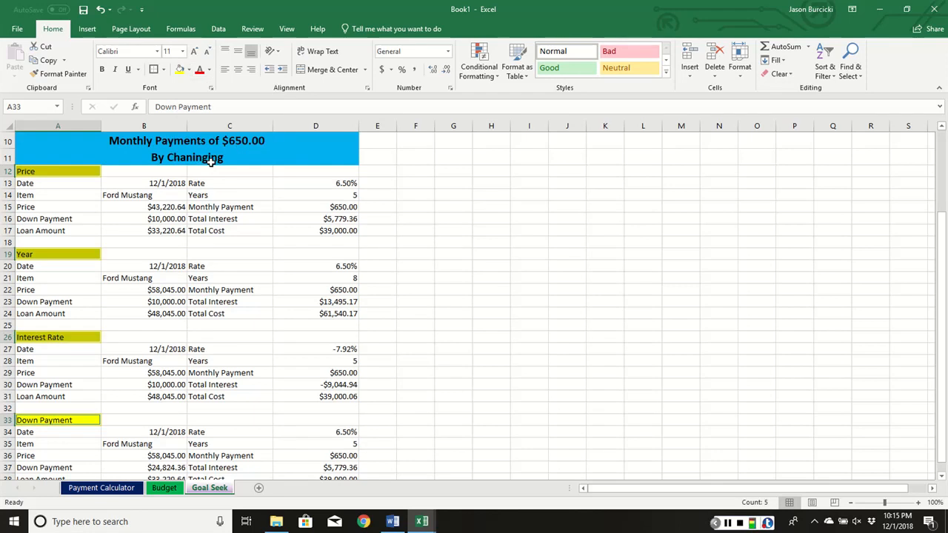
- Enlarge the selected section labels to 16 points and make them bold
{"action": "left_click", "coordinate": [193, 51]}
{"action": "left_click", "coordinate": [193, 51]}
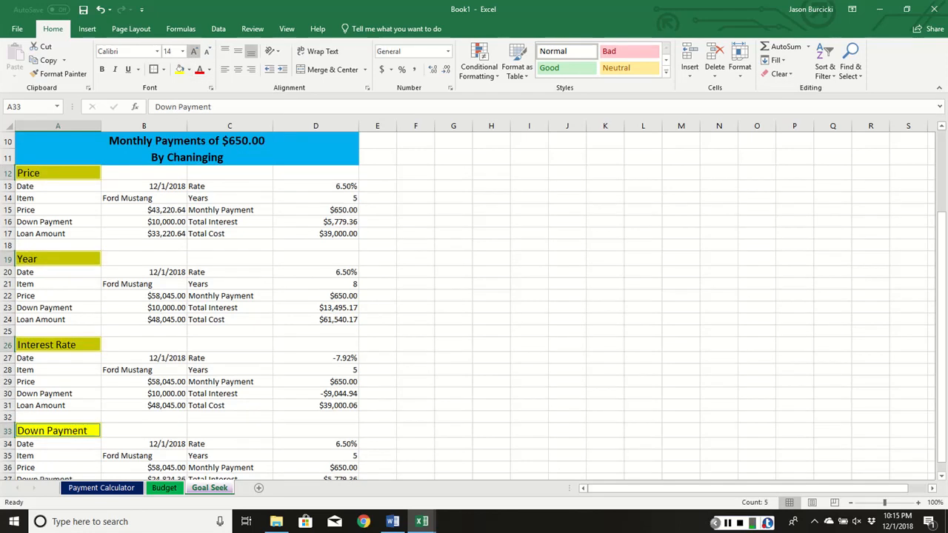
{"action": "left_click", "coordinate": [194, 51]}
{"action": "left_click", "coordinate": [102, 69]}
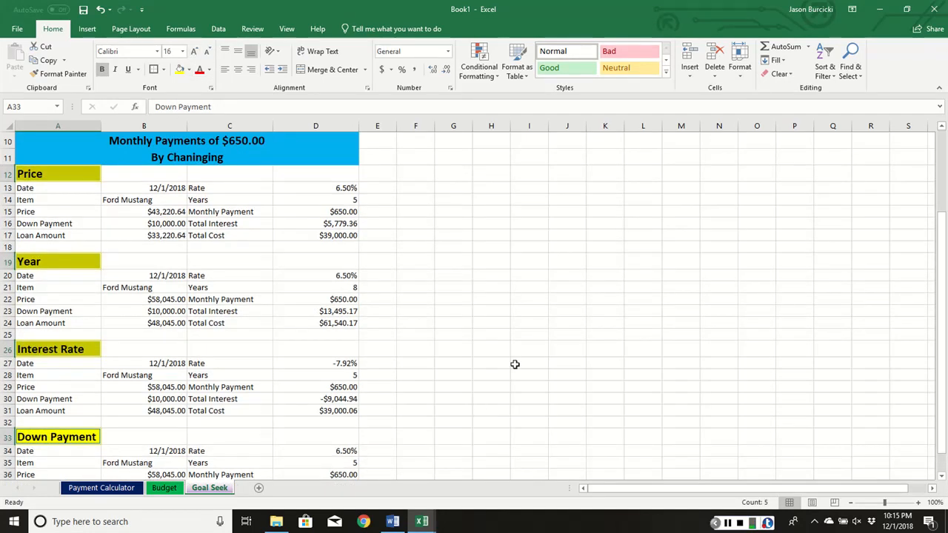
{"action": "left_click", "coordinate": [445, 314]}
- Compare the monthly payment, total interest and total cost across the goal seek sections
{"action": "scroll", "coordinate": [346, 289], "scroll_direction": "down", "scroll_amount": 3}
{"action": "scroll", "coordinate": [351, 269], "scroll_direction": "up", "scroll_amount": 1}
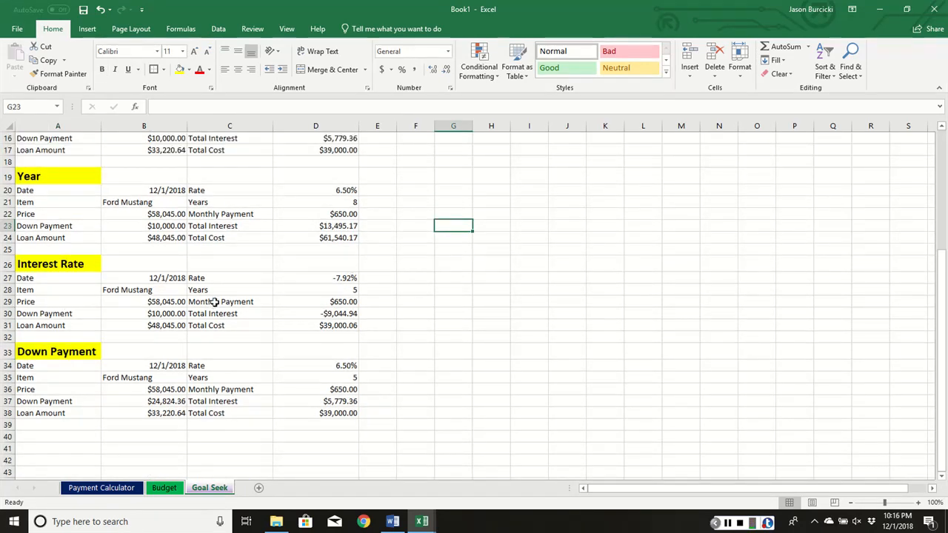
{"action": "left_click_drag", "start_coordinate": [341, 416], "coordinate": [323, 388]}
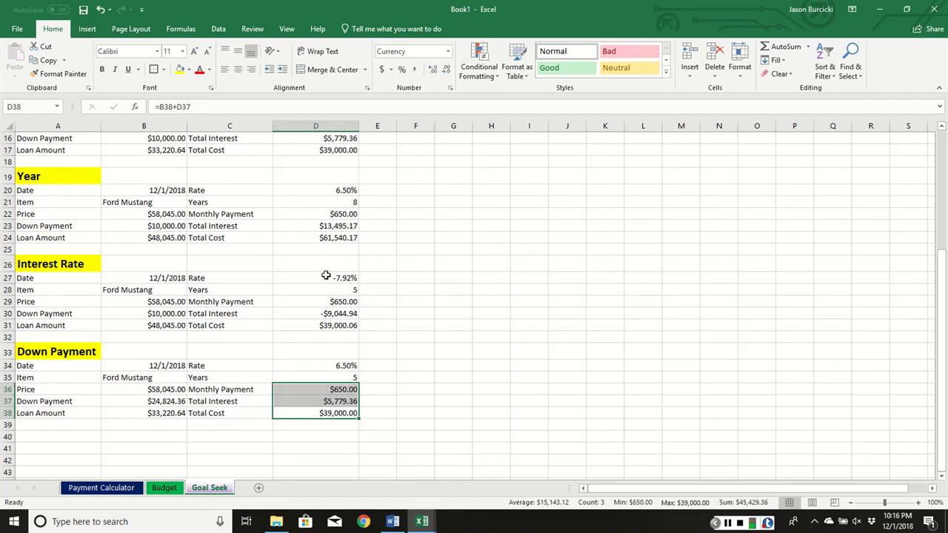
{"action": "scroll", "coordinate": [305, 360], "scroll_direction": "up", "scroll_amount": 3}
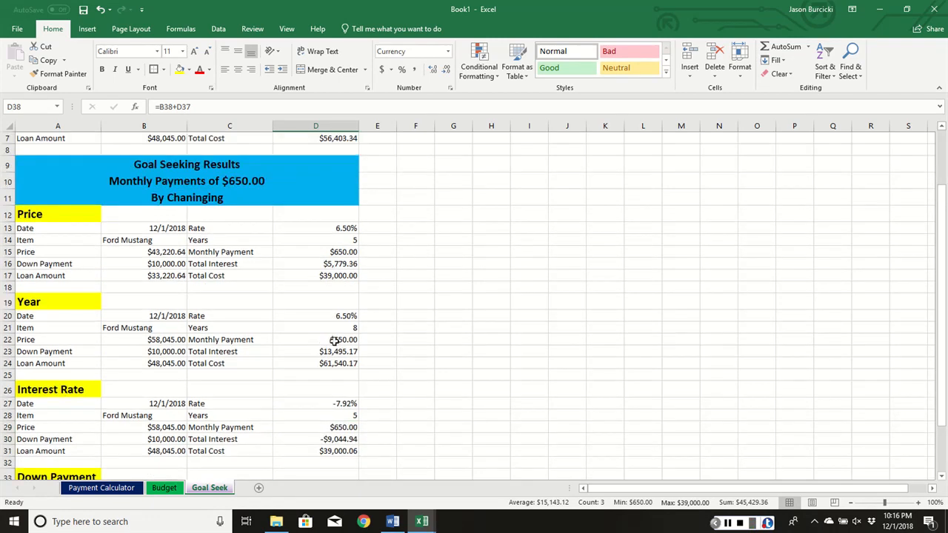
{"action": "scroll", "coordinate": [334, 339], "scroll_direction": "down", "scroll_amount": 3}
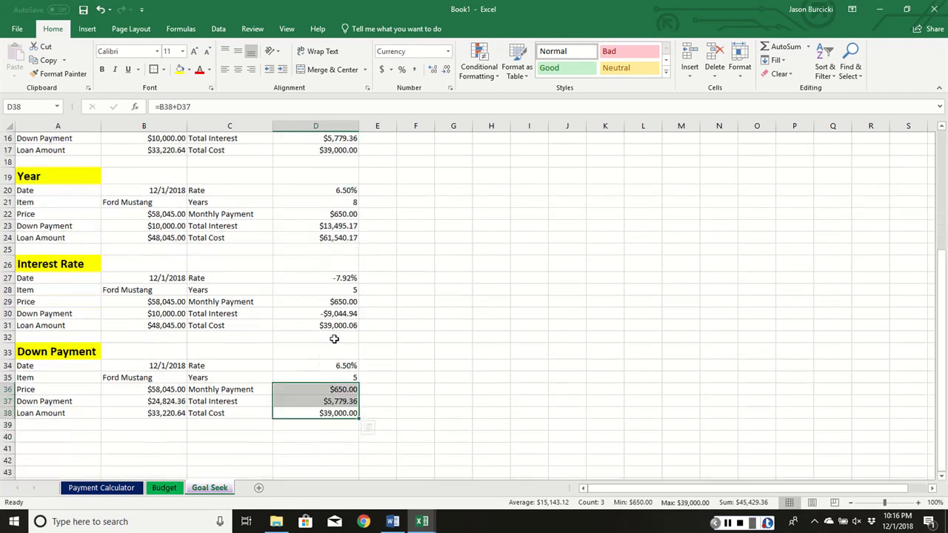
{"action": "left_click", "coordinate": [394, 377]}
{"action": "scroll", "coordinate": [374, 376], "scroll_direction": "up", "scroll_amount": 3}
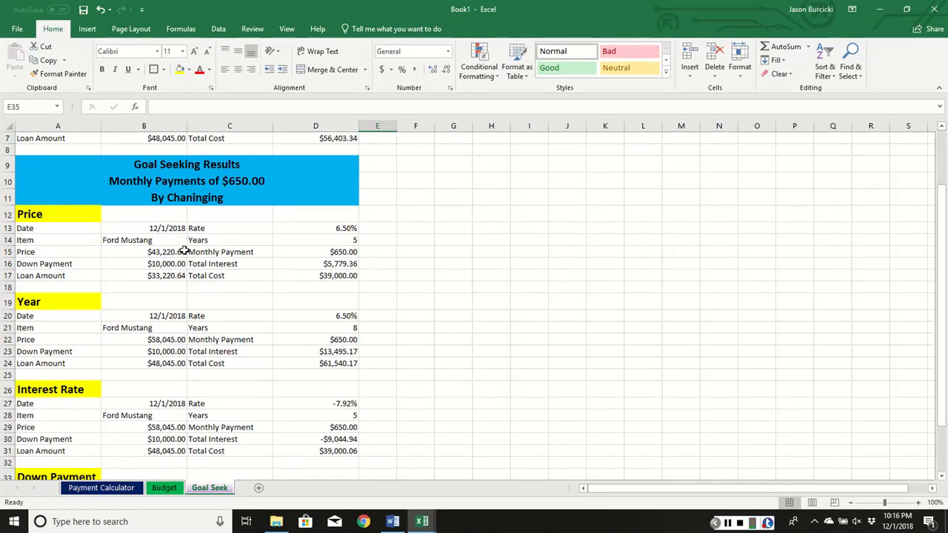
- Enter "Yes" in E15, beside the Price section's monthly payment
{"action": "left_click", "coordinate": [391, 251]}
{"action": "type", "text": "Y"}
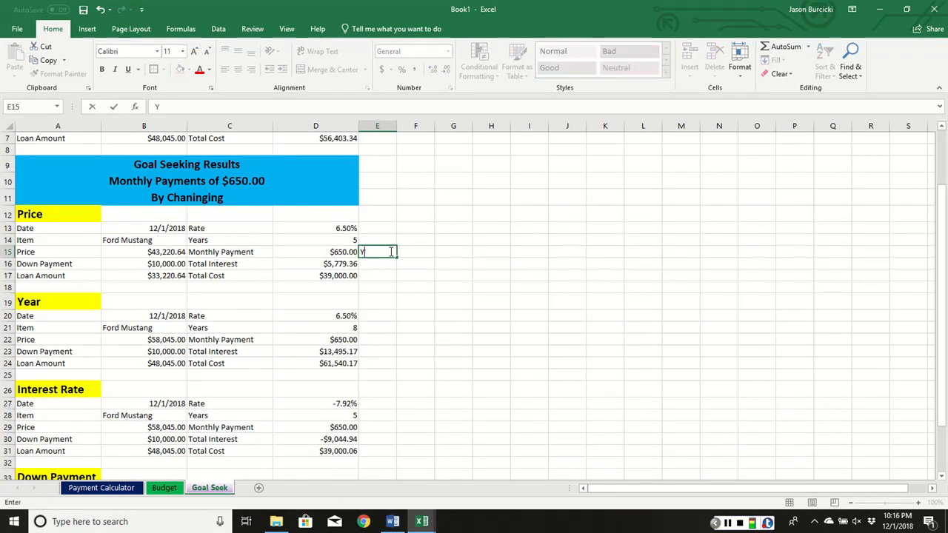
{"action": "type", "text": "es"}
{"action": "key", "text": "Return"}
- Format the "Yes" cell E15 with a black font and a green theme fill
{"action": "left_click", "coordinate": [390, 252]}
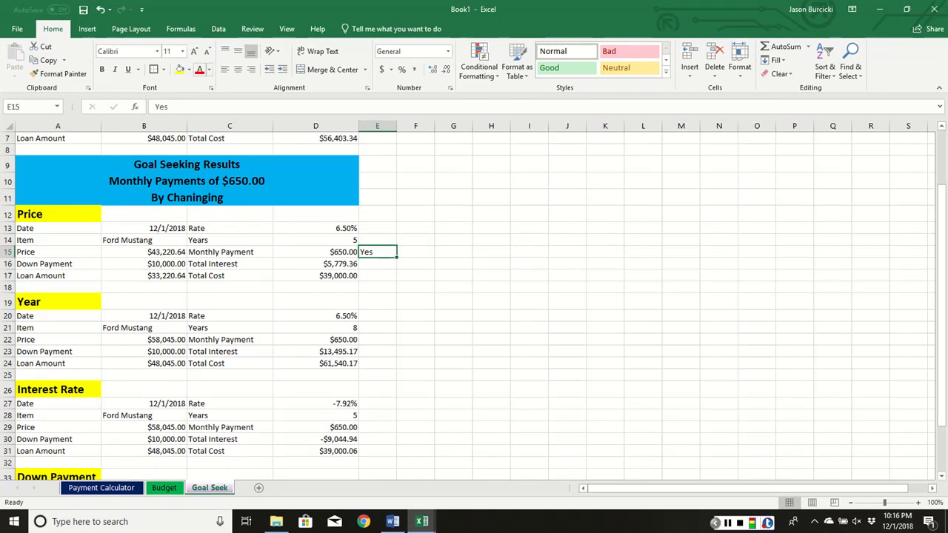
{"action": "left_click", "coordinate": [209, 69]}
{"action": "left_click", "coordinate": [209, 111]}
{"action": "left_click", "coordinate": [189, 69]}
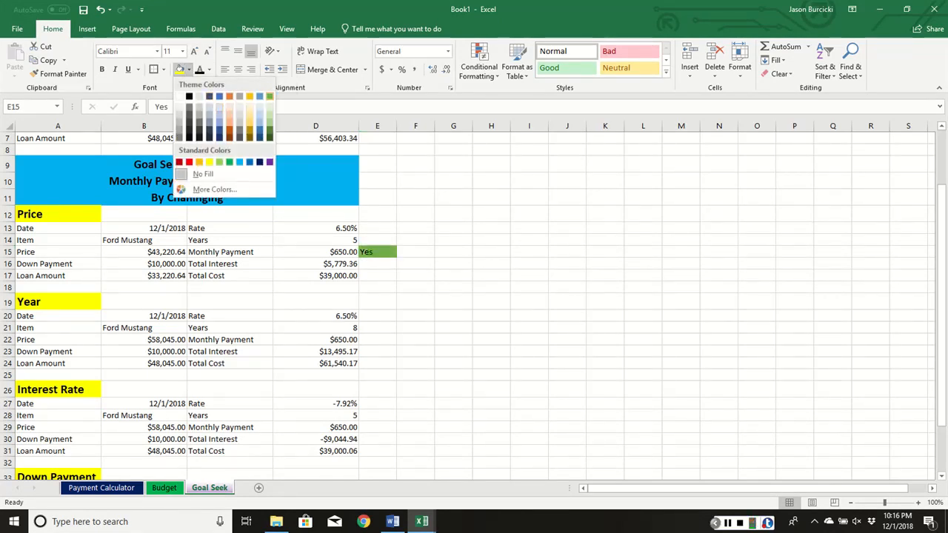
{"action": "left_click", "coordinate": [270, 96]}
- Enter "Yes" in E21, beside the Year section's years value, and fill the cell with the same green as E15
{"action": "scroll", "coordinate": [415, 297], "scroll_direction": "down", "scroll_amount": 2}
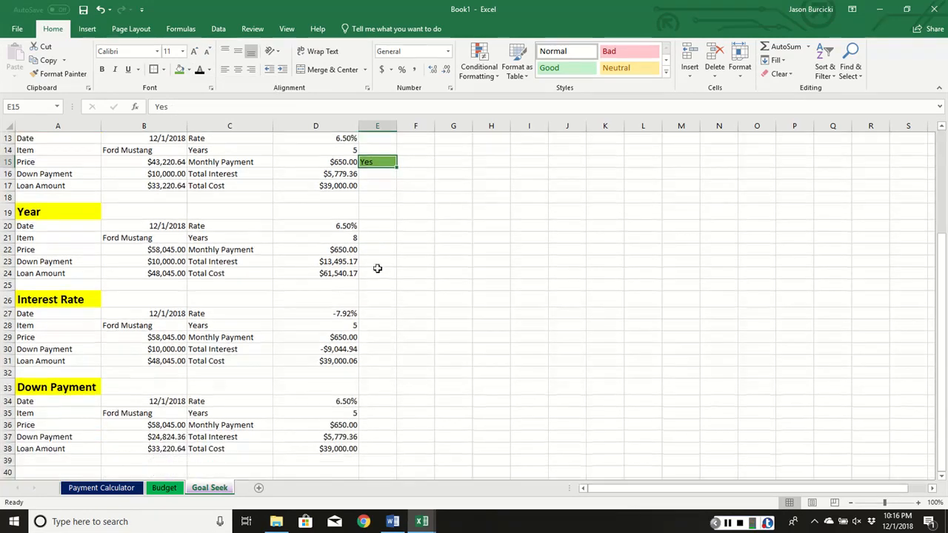
{"action": "left_click", "coordinate": [376, 249]}
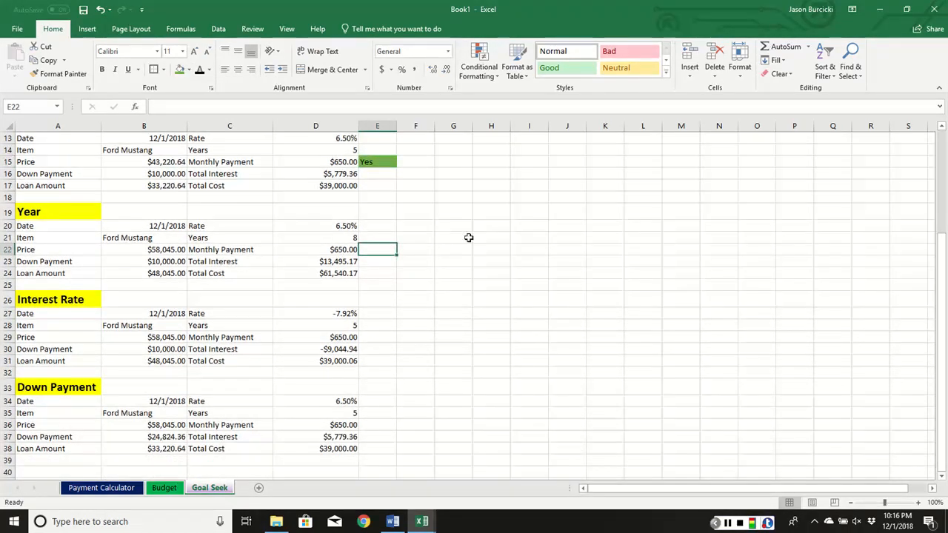
{"action": "left_click", "coordinate": [383, 239]}
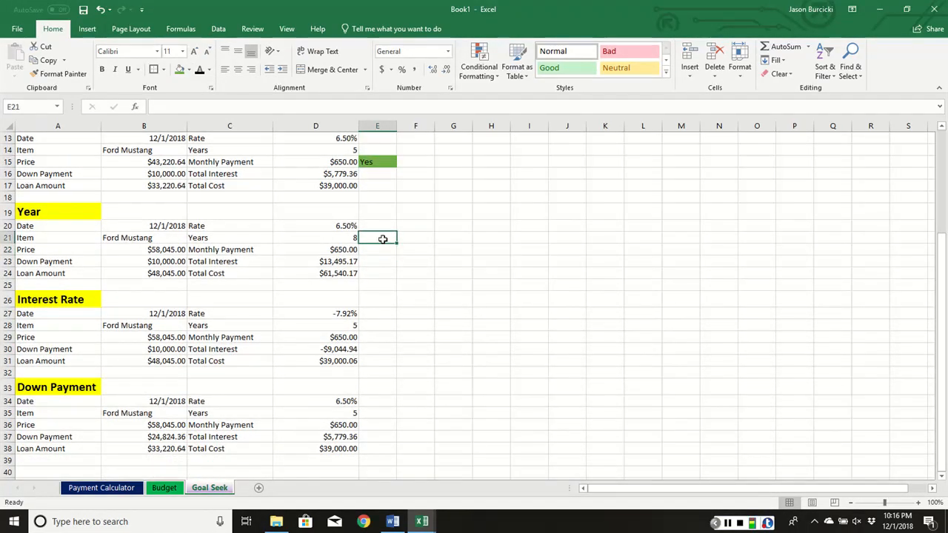
{"action": "type", "text": "Yes"}
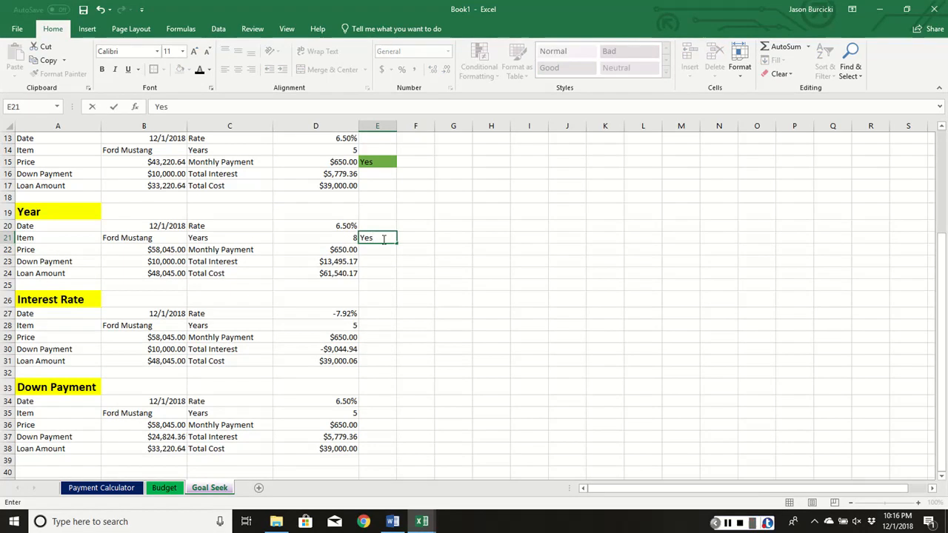
{"action": "key", "text": "Return"}
{"action": "left_click", "coordinate": [383, 238]}
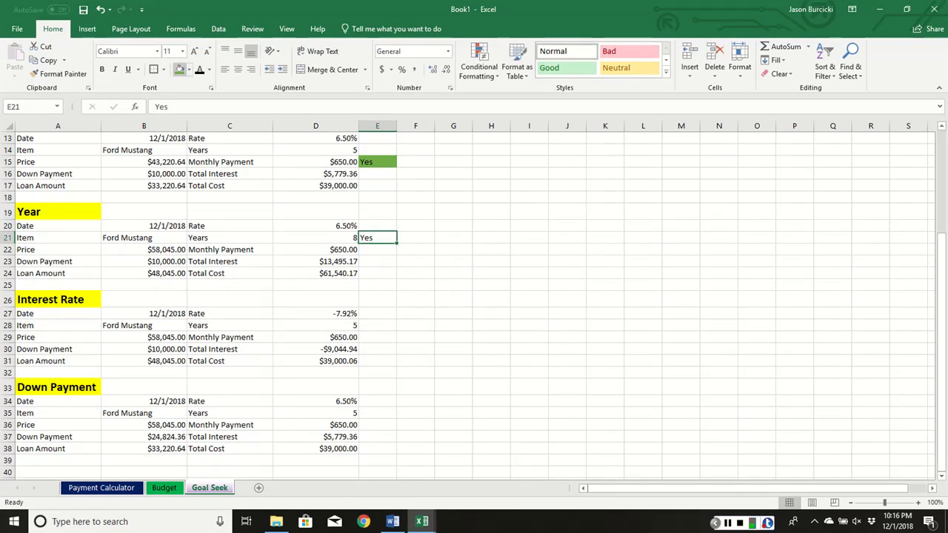
{"action": "left_click", "coordinate": [180, 69]}
{"action": "left_click", "coordinate": [410, 247]}
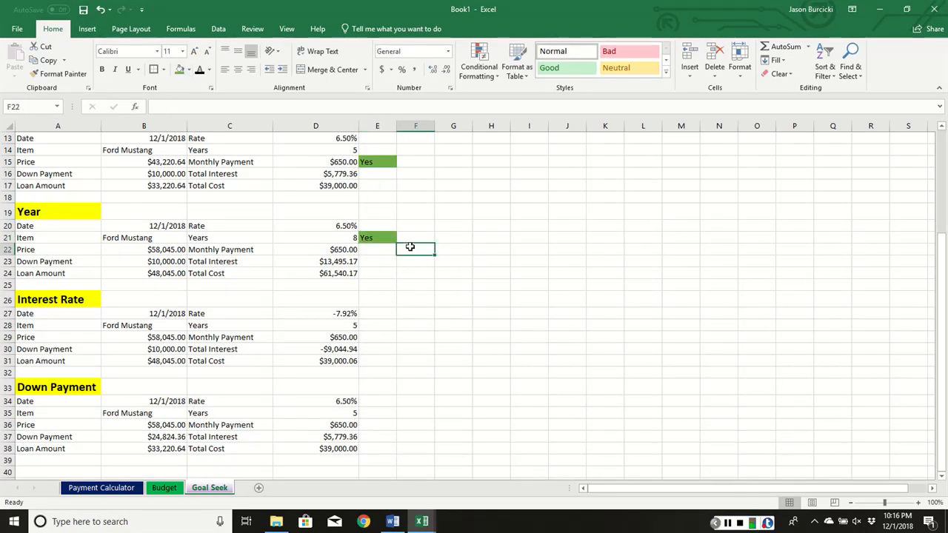
- Enter "No" in E28, beside the Interest Rate section's years value, and fill the cell with standard red
{"action": "left_click", "coordinate": [377, 326]}
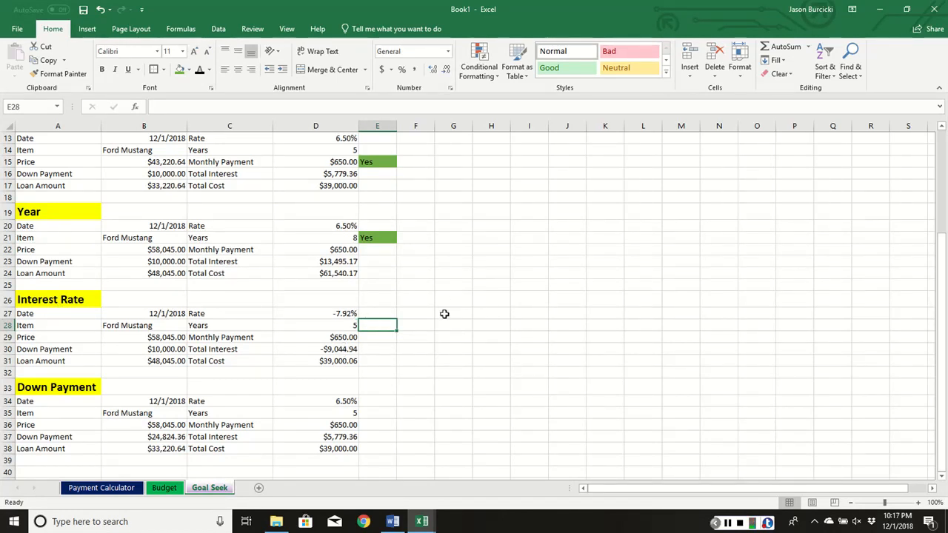
{"action": "type", "text": "No"}
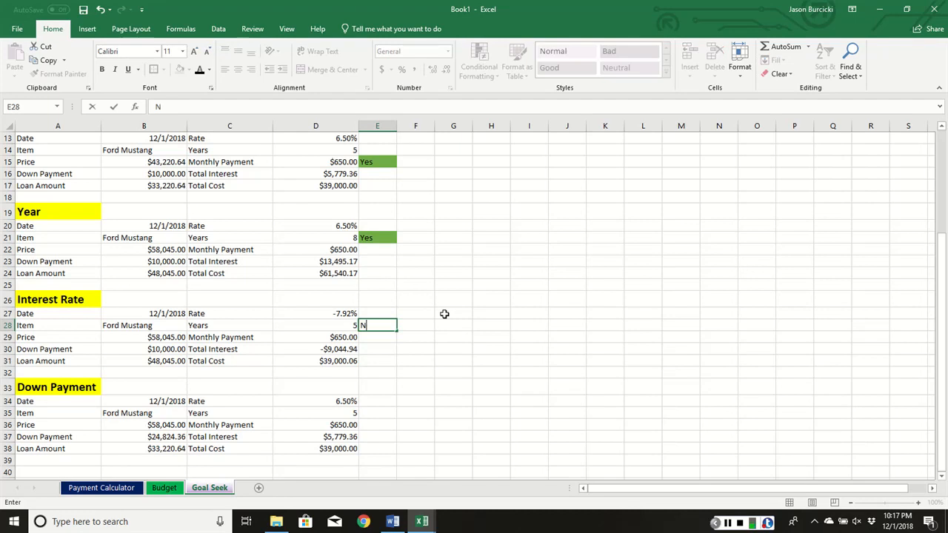
{"action": "key", "text": "Return"}
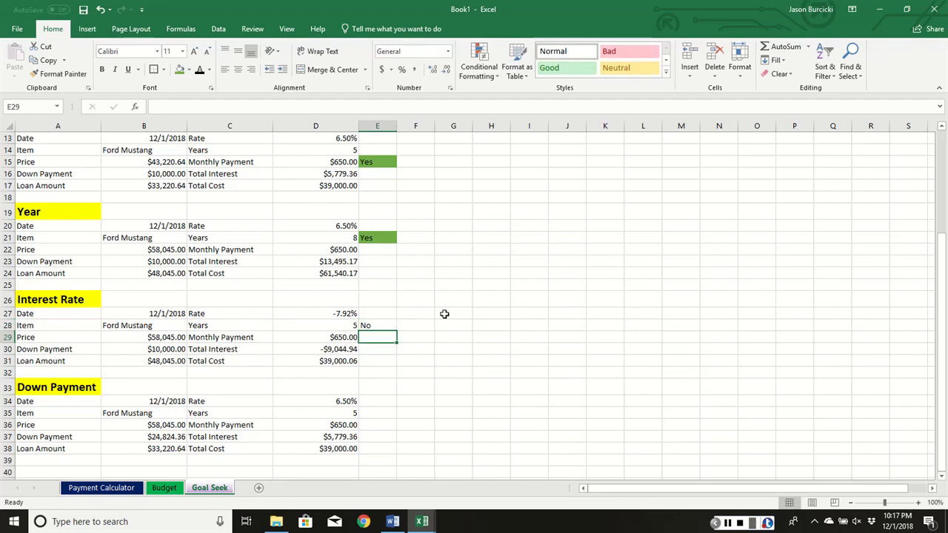
{"action": "left_click", "coordinate": [387, 329]}
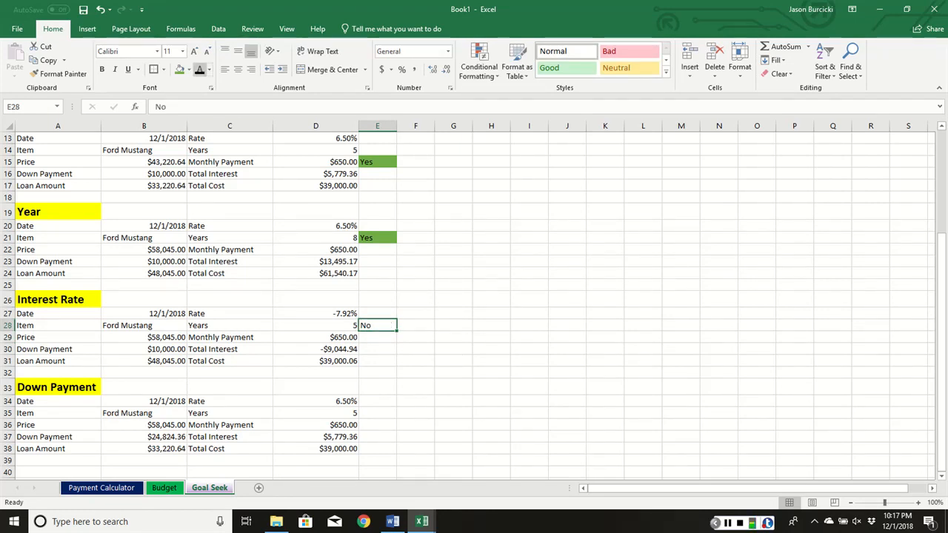
{"action": "left_click", "coordinate": [188, 70]}
{"action": "left_click", "coordinate": [189, 162]}
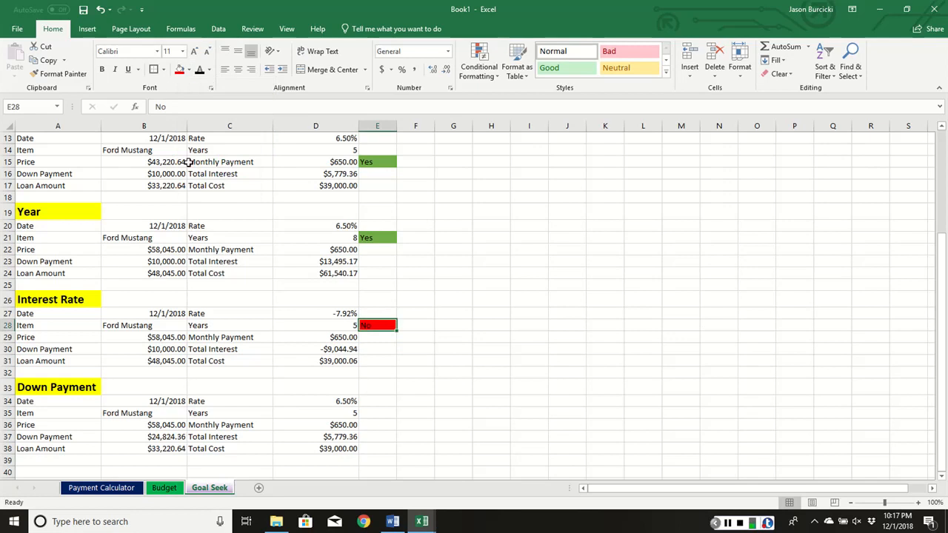
{"action": "left_click", "coordinate": [453, 338]}
- Enter "No" in E35, beside the Down Payment section's years value, and fill the cell with red
{"action": "scroll", "coordinate": [402, 373], "scroll_direction": "down", "scroll_amount": 2}
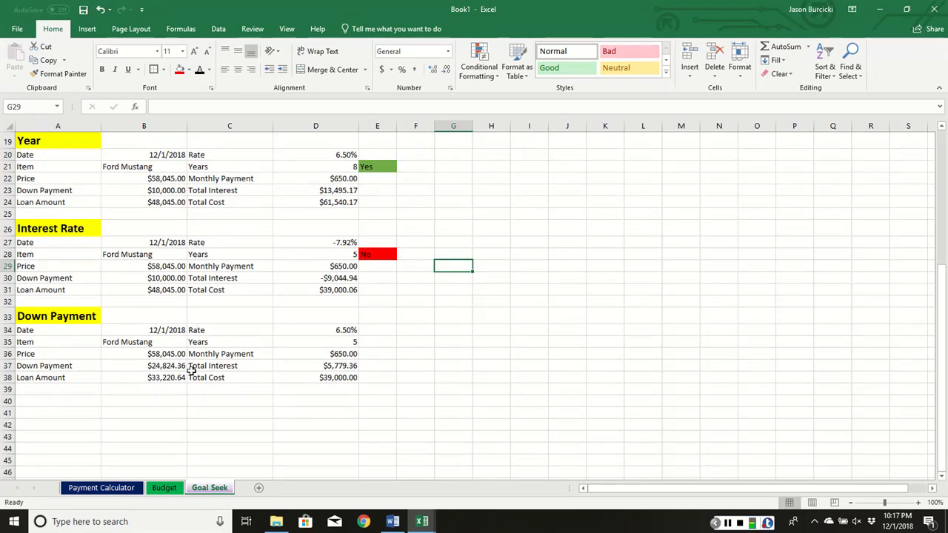
{"action": "left_click", "coordinate": [370, 345]}
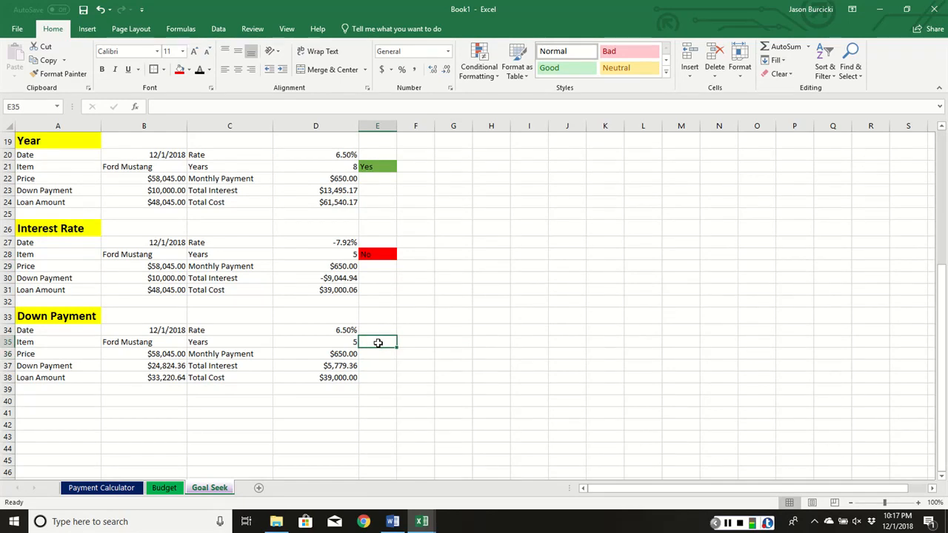
{"action": "type", "text": "No"}
{"action": "key", "text": "Return"}
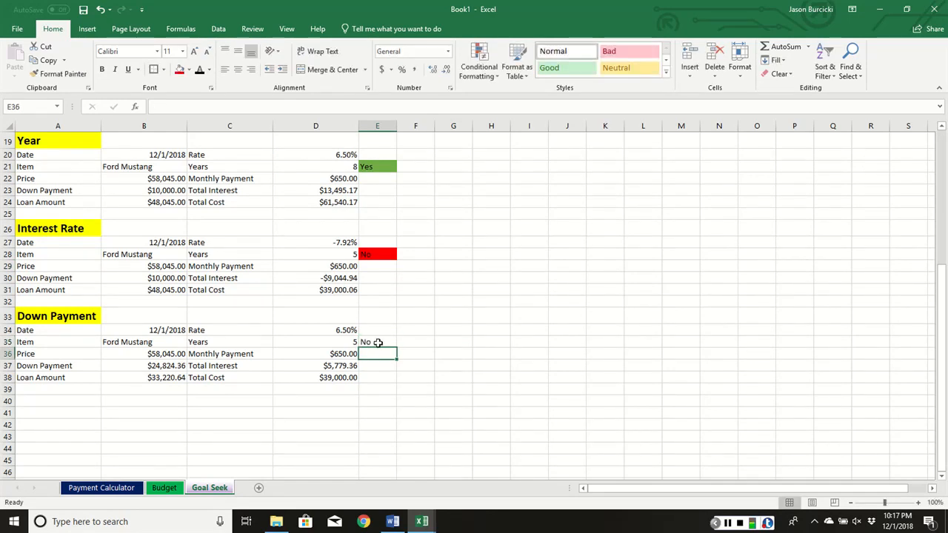
{"action": "left_click", "coordinate": [377, 343]}
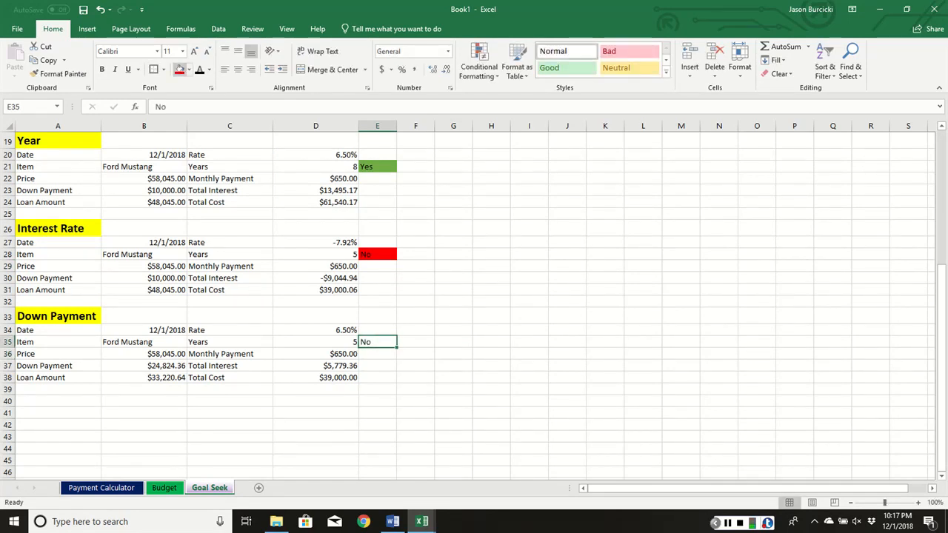
{"action": "left_click", "coordinate": [180, 69]}
{"action": "left_click", "coordinate": [508, 292]}
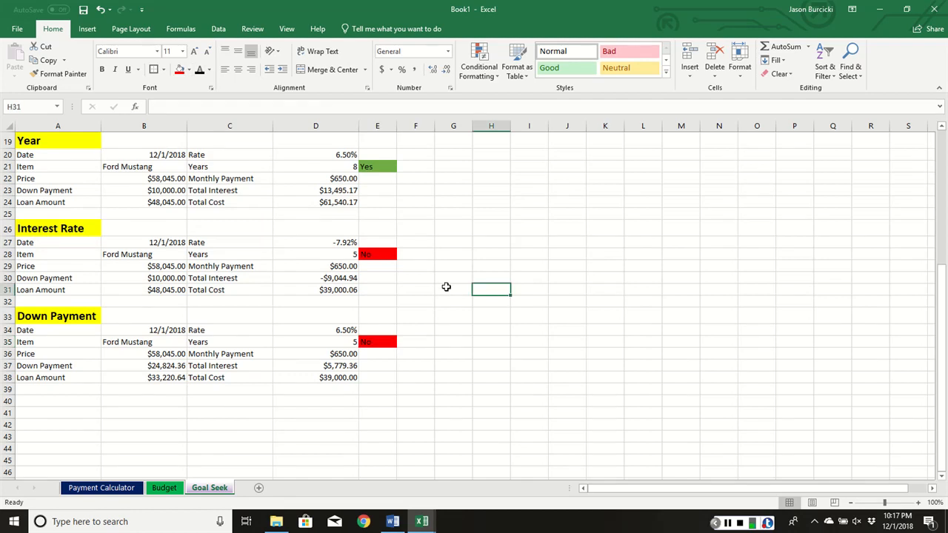
{"action": "scroll", "coordinate": [446, 287], "scroll_direction": "up", "scroll_amount": 4}
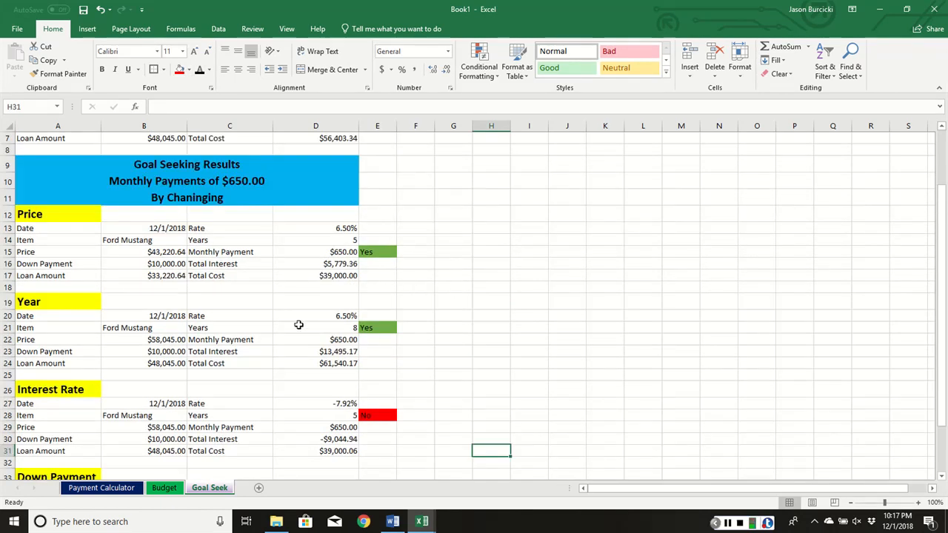
{"action": "scroll", "coordinate": [206, 287], "scroll_direction": "down", "scroll_amount": 1}
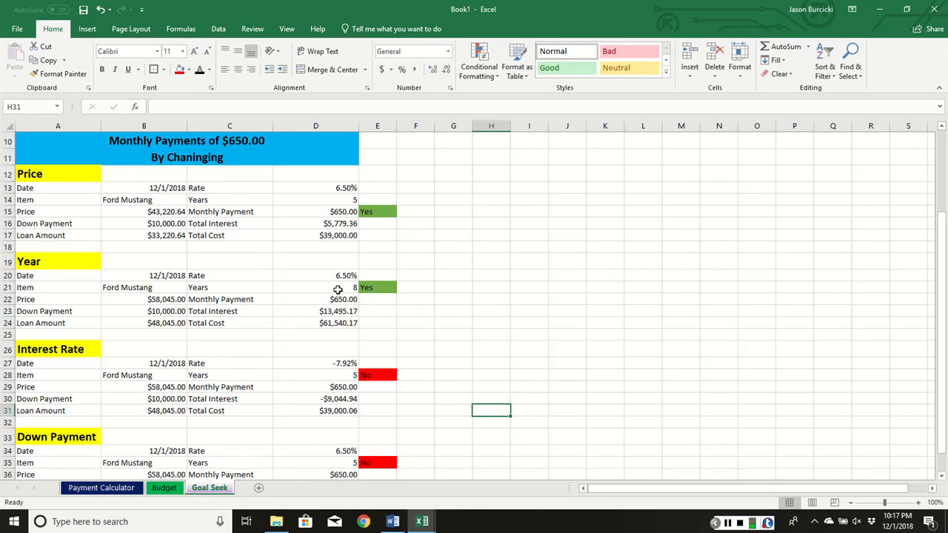
{"action": "scroll", "coordinate": [338, 289], "scroll_direction": "down", "scroll_amount": 1}
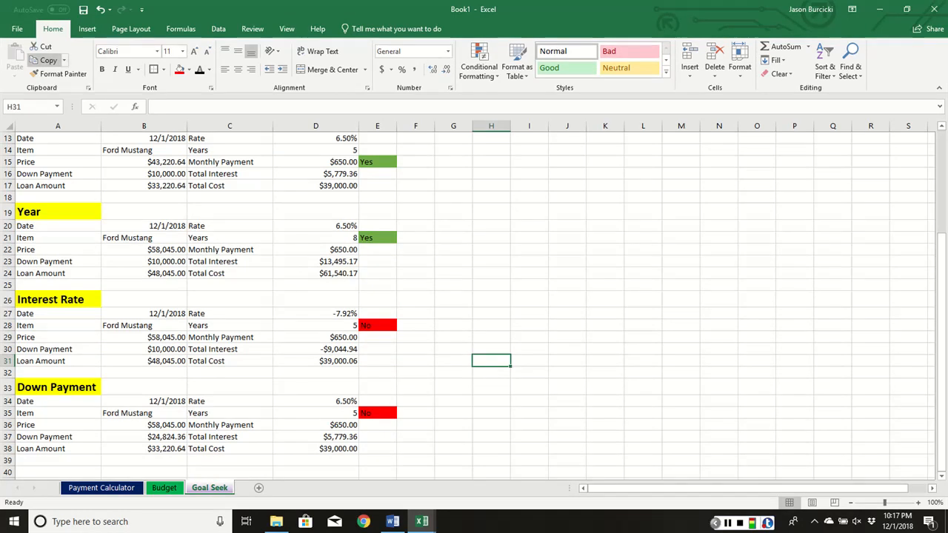
- Save the workbook to the Desktop as "Excel Budget Project" followed by the author's full name, replacing the existing .xlsx file
{"action": "left_click", "coordinate": [17, 28]}
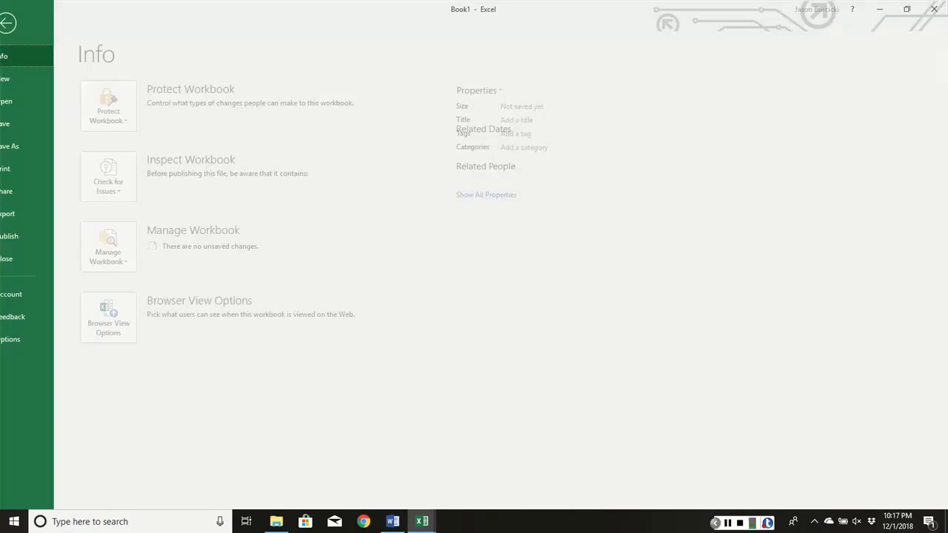
{"action": "left_click", "coordinate": [26, 146]}
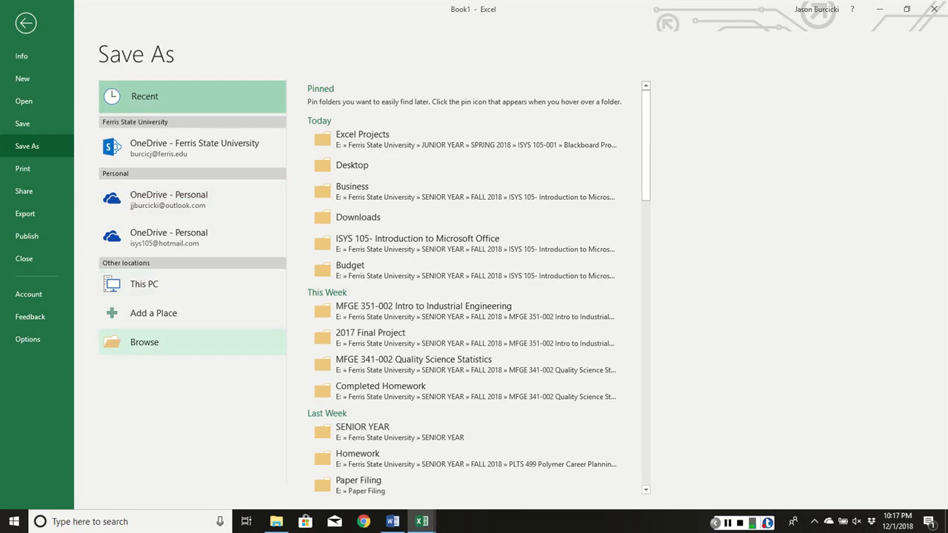
{"action": "left_click", "coordinate": [144, 342]}
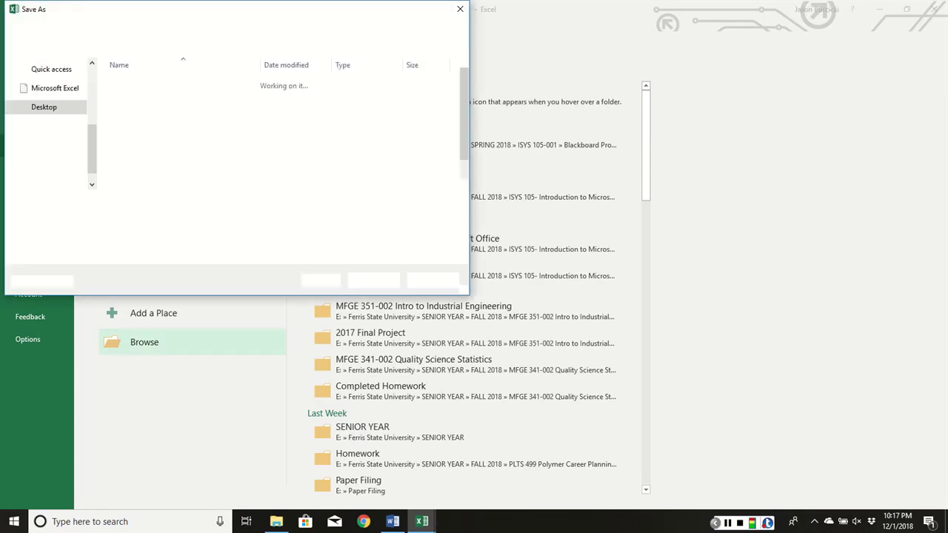
{"action": "scroll", "coordinate": [60, 135], "scroll_direction": "up", "scroll_amount": 2}
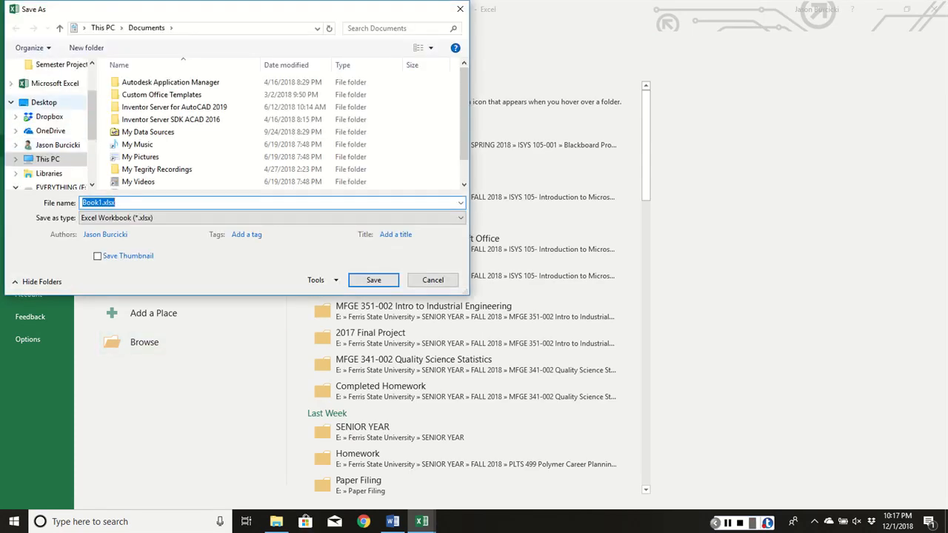
{"action": "left_click", "coordinate": [44, 102]}
{"action": "double_click", "coordinate": [126, 202]}
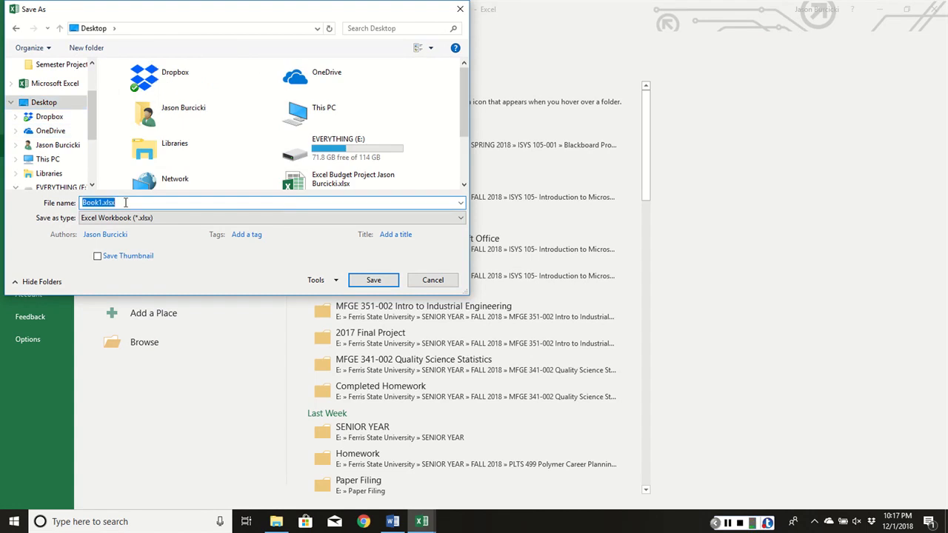
{"action": "type", "text": "Excel"}
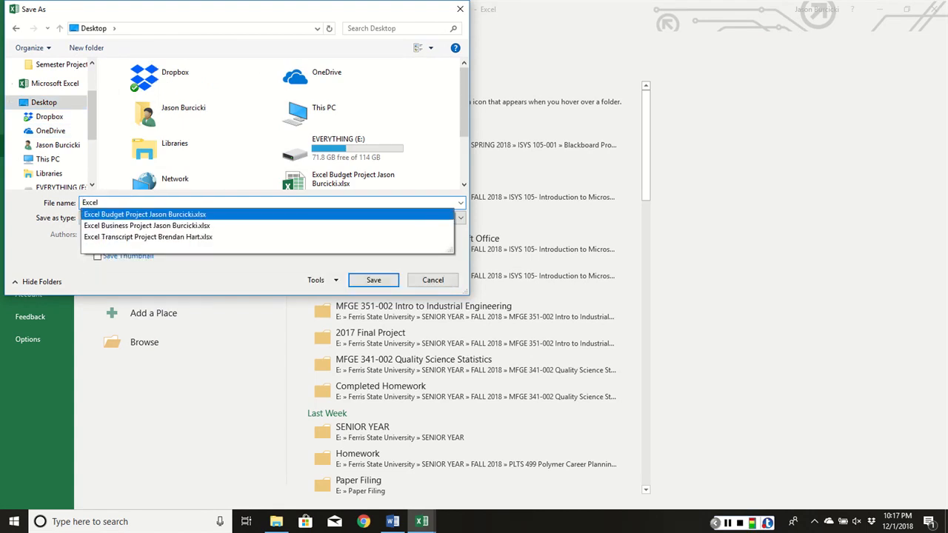
{"action": "left_click", "coordinate": [177, 214]}
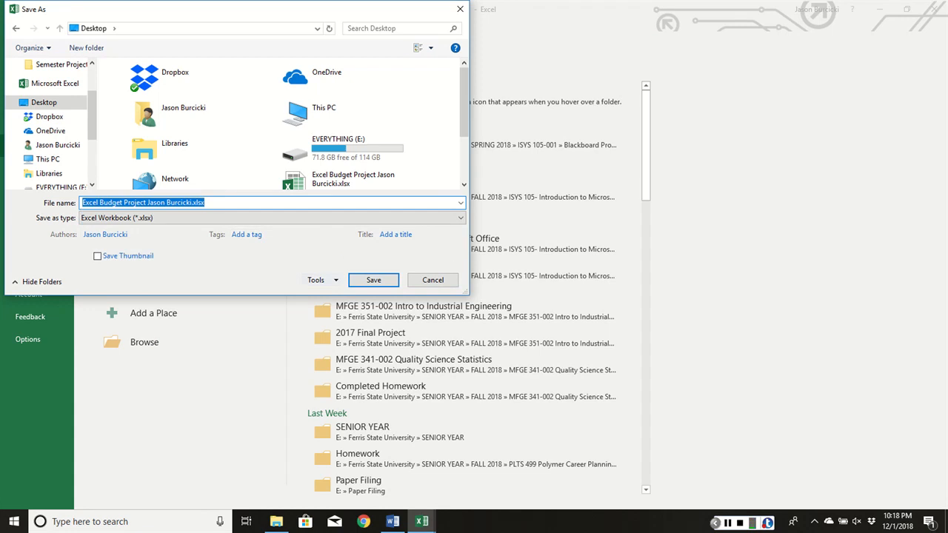
{"action": "left_click", "coordinate": [373, 280]}
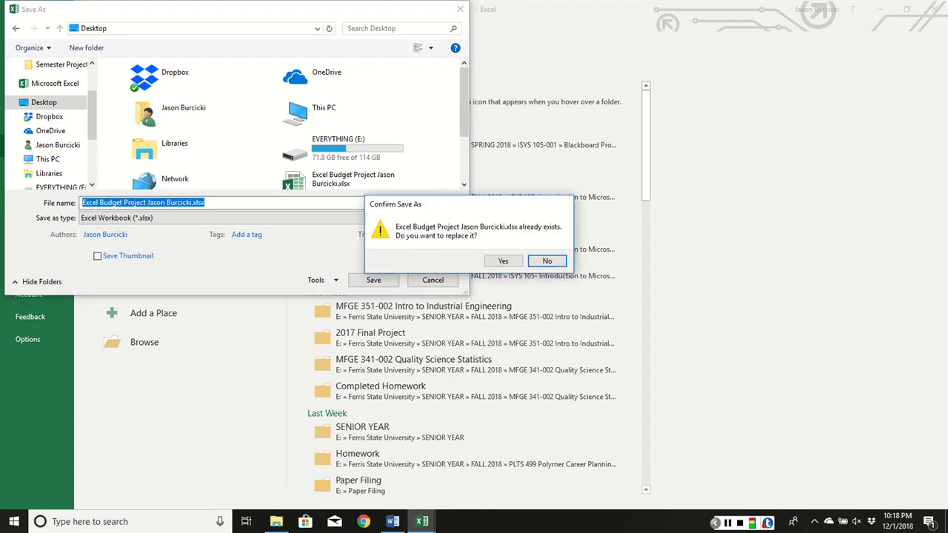
{"action": "left_click", "coordinate": [503, 261]}
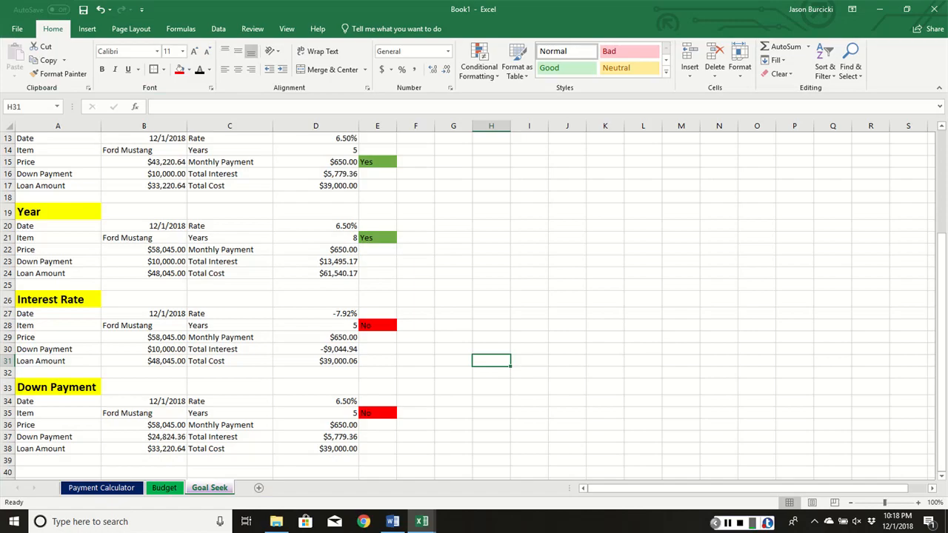